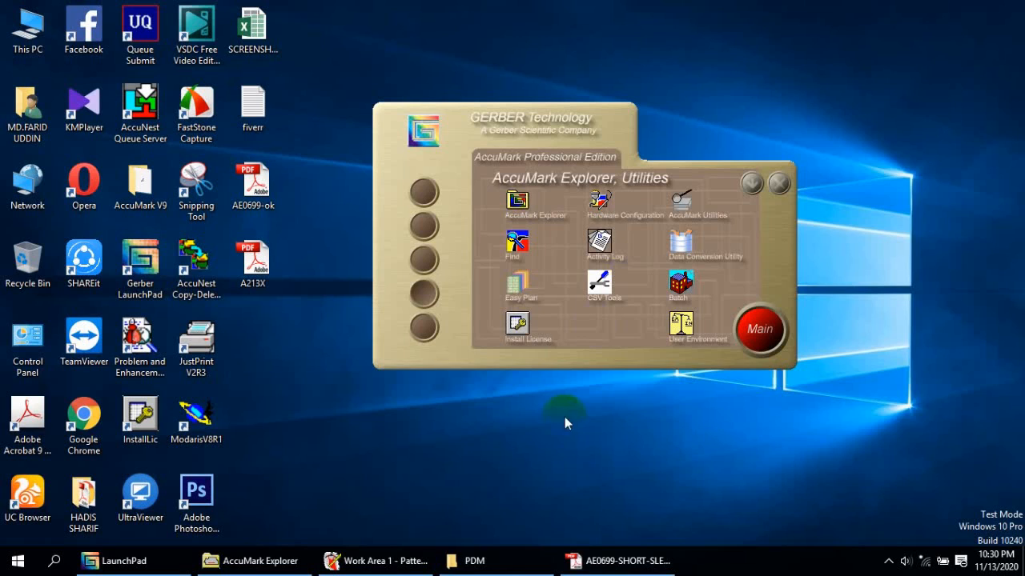
Check the size M column in the short-sleeve shirt's PDF measurement chart and return to the Pattern Design work area.
{"action": "left_click", "coordinate": [596, 564]}
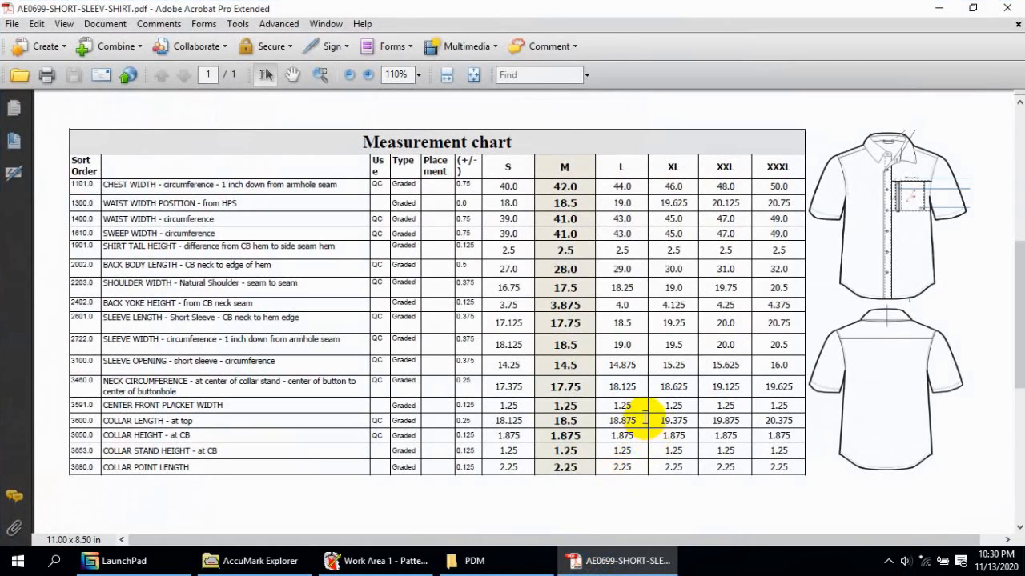
{"action": "double_click", "coordinate": [583, 164]}
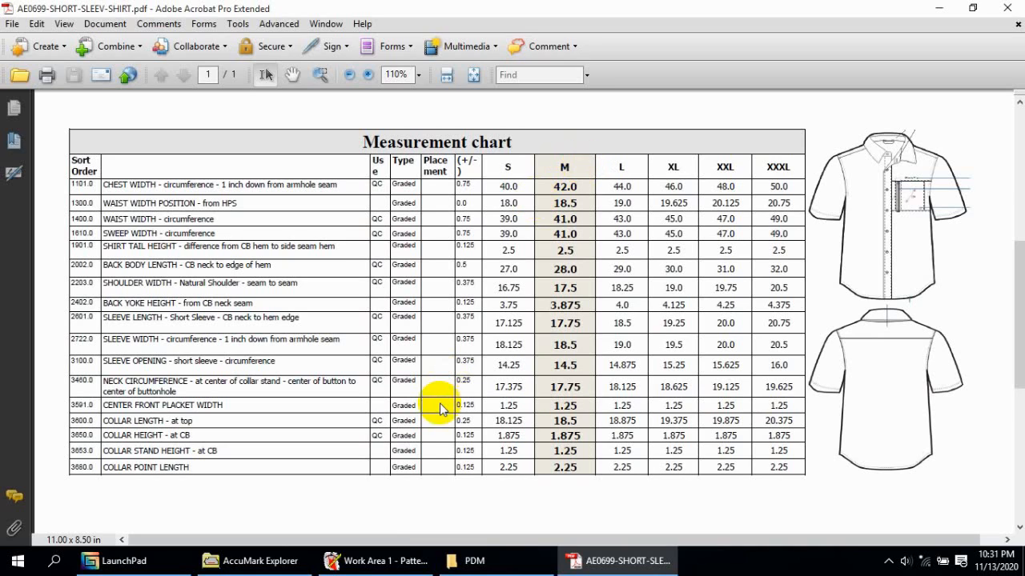
{"action": "left_click", "coordinate": [360, 561]}
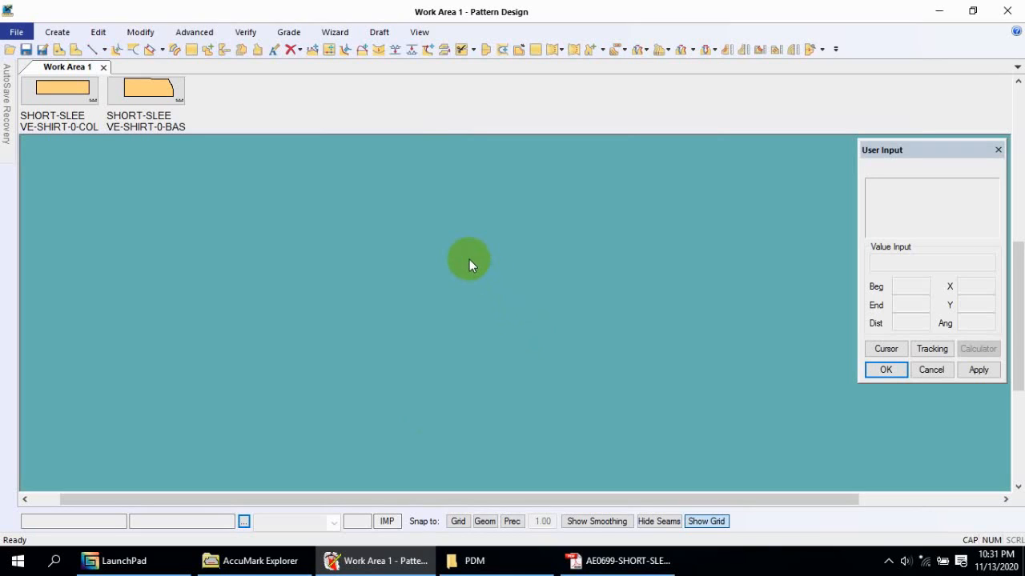
{"action": "left_click", "coordinate": [190, 50]}
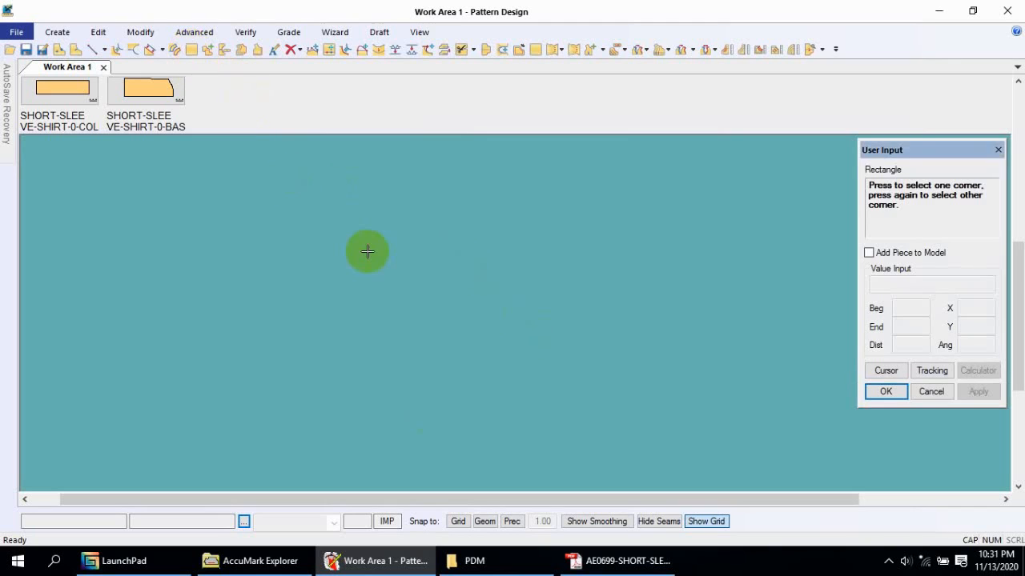
{"action": "right_click", "coordinate": [183, 227]}
{"action": "left_click", "coordinate": [200, 238]}
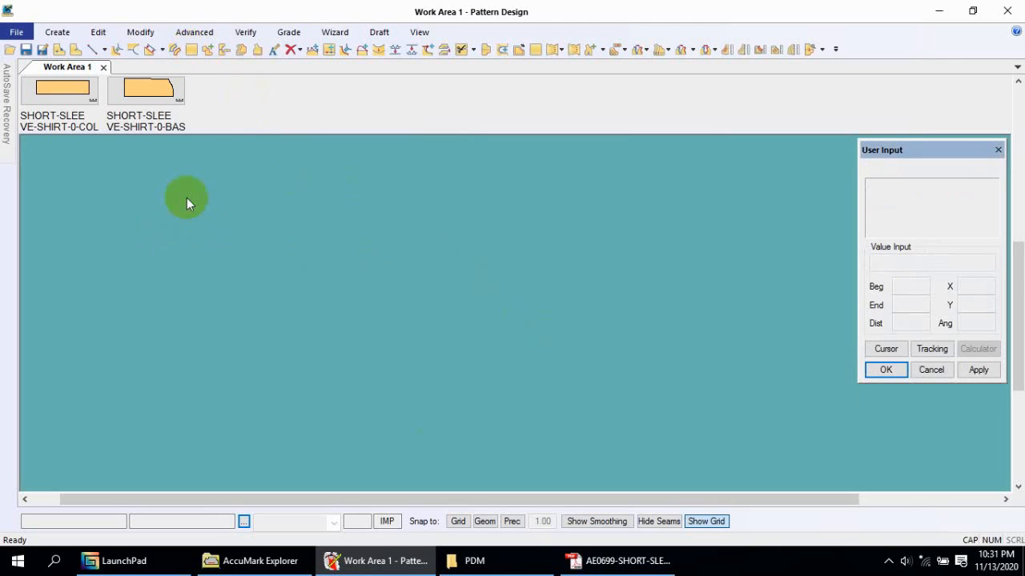
Sketch a rectangle piece about 49 by 14 inches across the empty work area.
{"action": "left_click", "coordinate": [59, 33]}
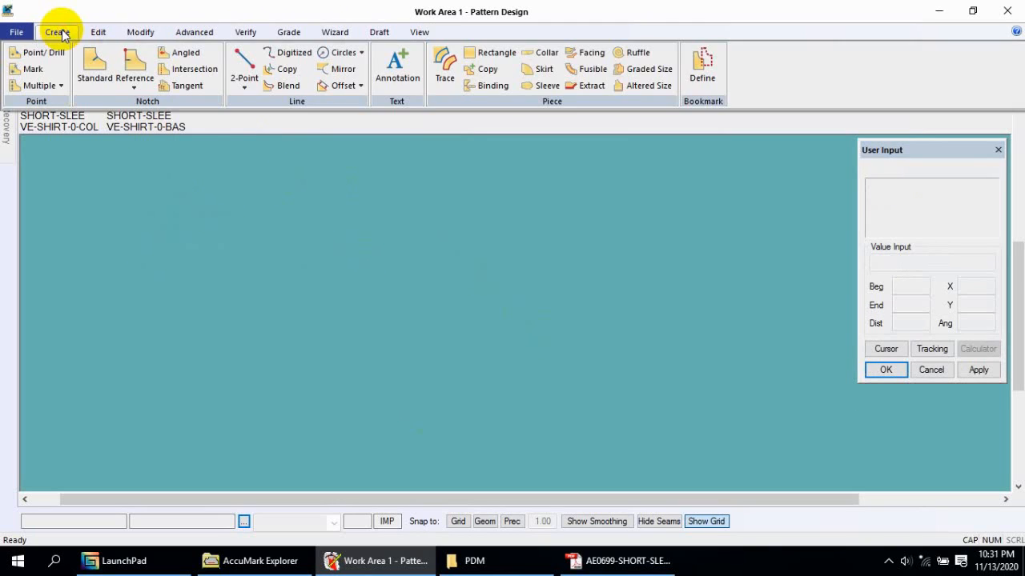
{"action": "left_click", "coordinate": [486, 52]}
{"action": "left_click", "coordinate": [98, 244]}
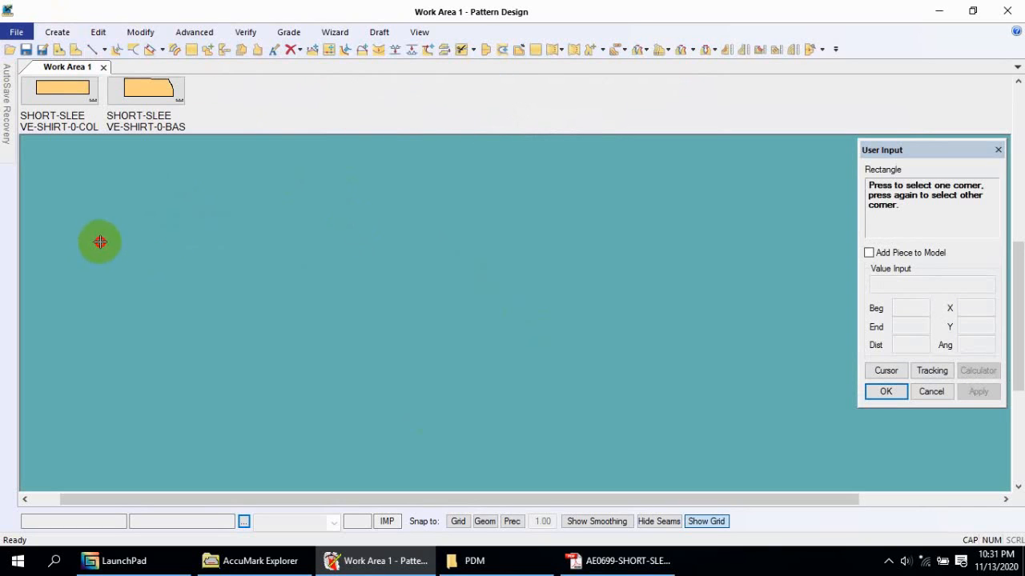
{"action": "left_click", "coordinate": [669, 404]}
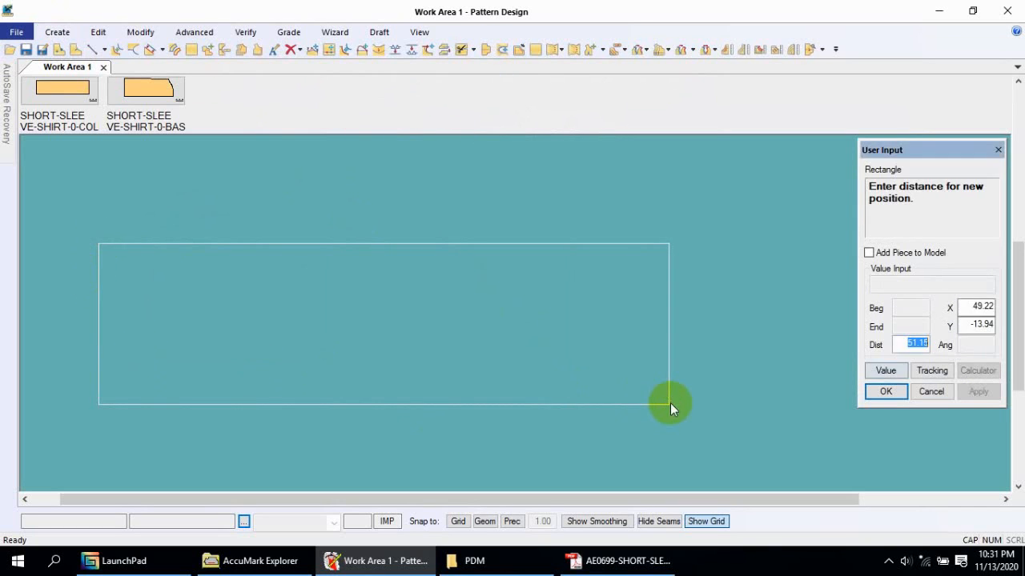
Set the new rectangle's Y distance to 42/4.
{"action": "left_click", "coordinate": [980, 307]}
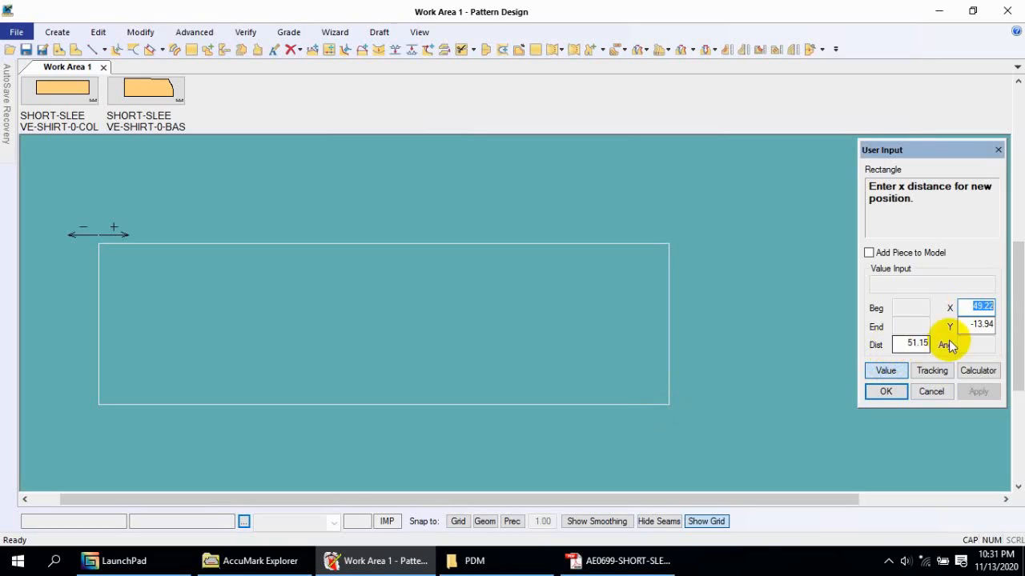
{"action": "left_click", "coordinate": [966, 324]}
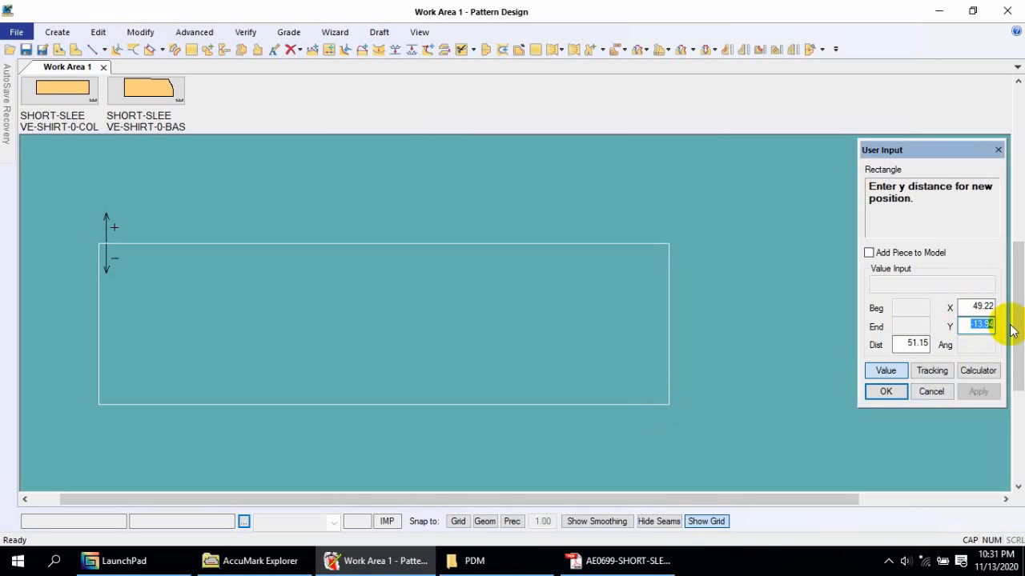
{"action": "type", "text": "42"}
{"action": "type", "text": "/4"}
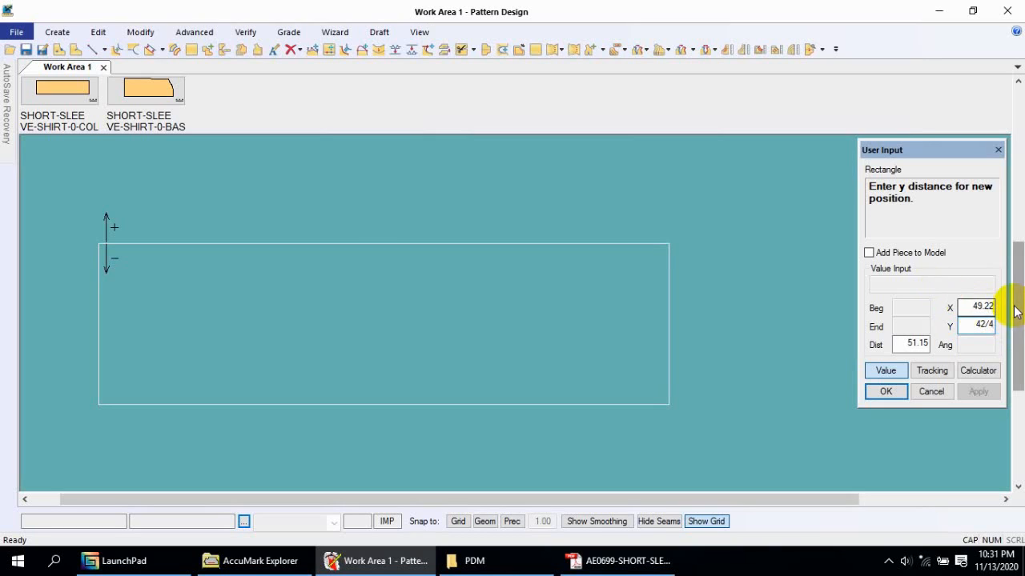
{"action": "key", "text": "Return"}
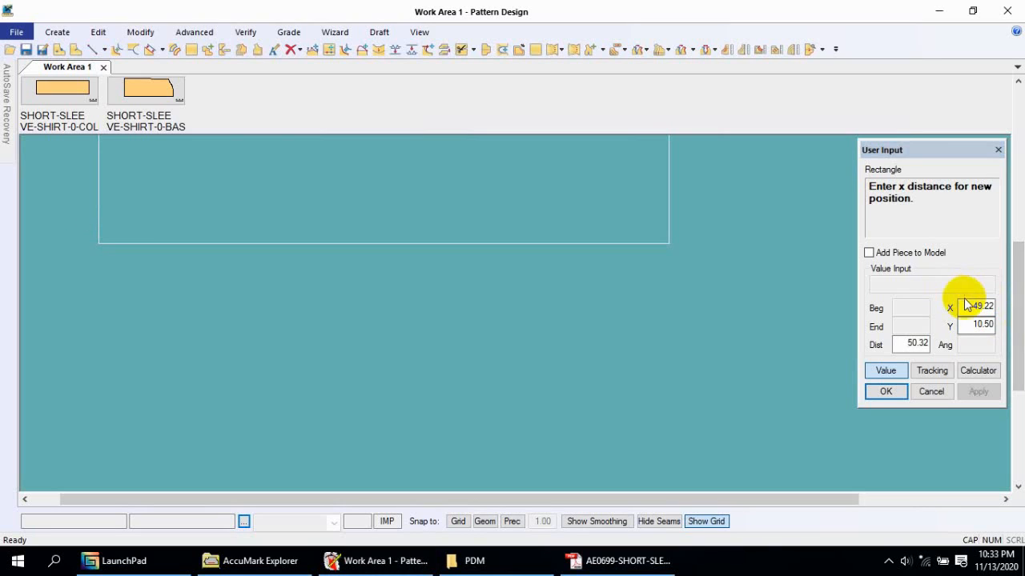
Set the rectangle's X distance to 28.5, then create the piece with its default name and end the Rectangle command.
{"action": "left_click", "coordinate": [966, 304]}
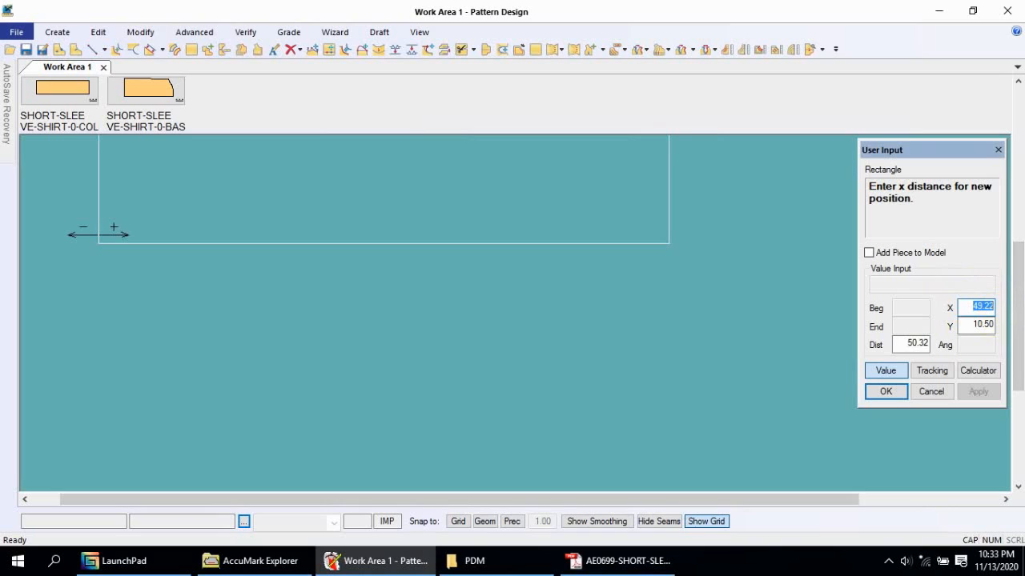
{"action": "type", "text": "28"}
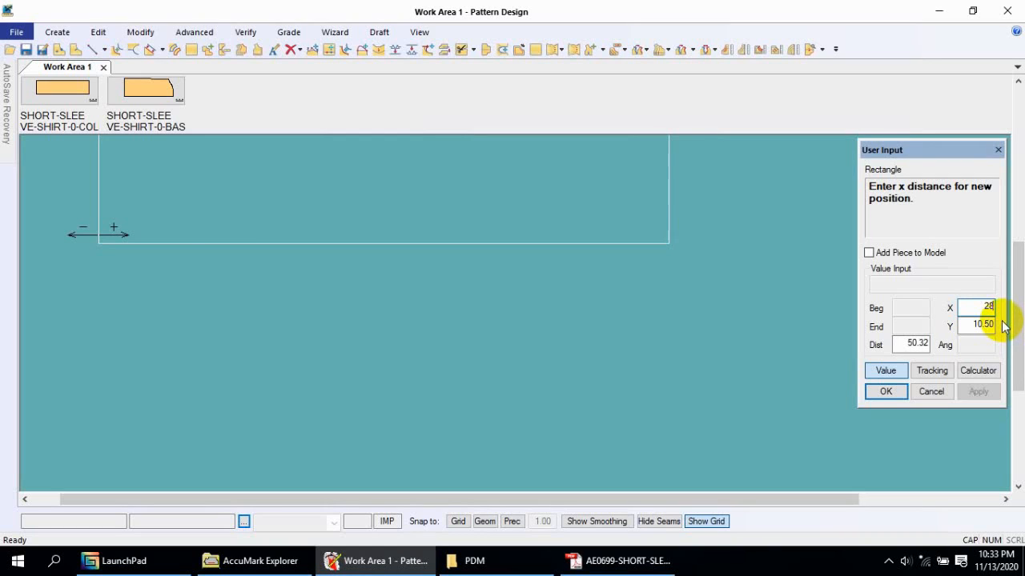
{"action": "type", "text": ".5"}
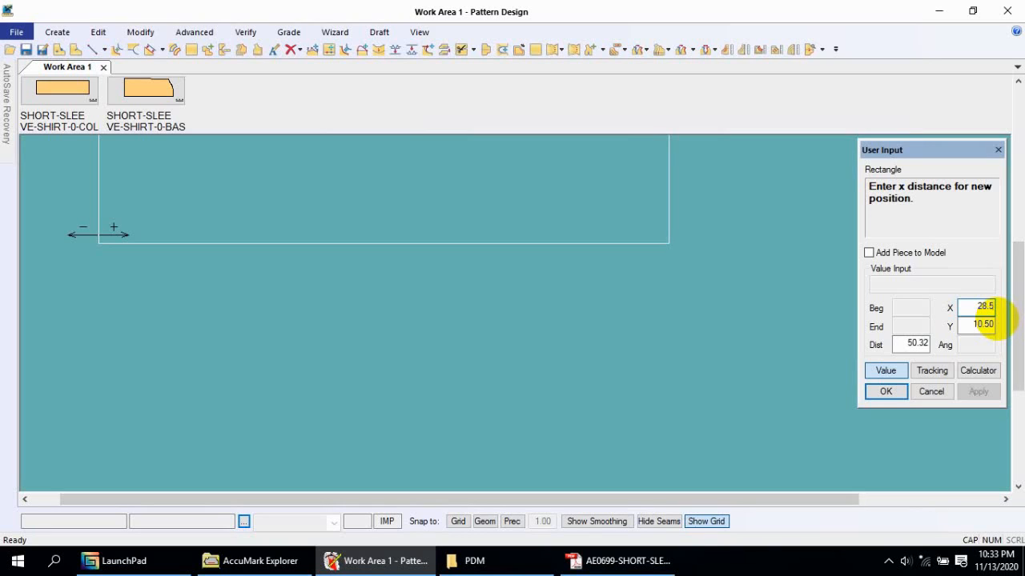
{"action": "left_click", "coordinate": [886, 391]}
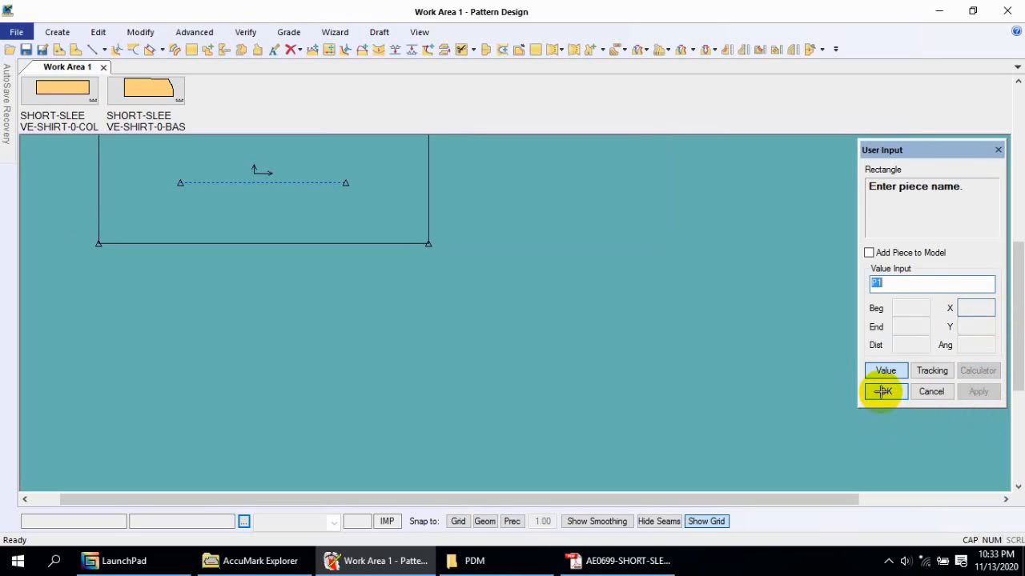
{"action": "right_click", "coordinate": [478, 263]}
{"action": "left_click", "coordinate": [480, 264]}
{"action": "right_click", "coordinate": [339, 209]}
{"action": "left_click", "coordinate": [341, 211]}
Move the new rectangular piece to the middle of the work area.
{"action": "left_click", "coordinate": [331, 202]}
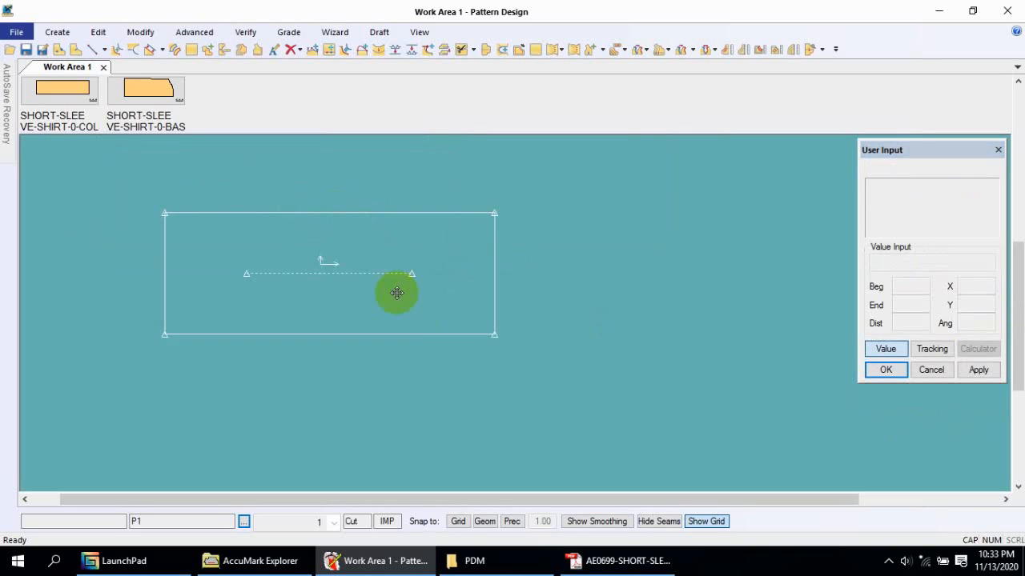
{"action": "left_click", "coordinate": [417, 321]}
{"action": "left_click", "coordinate": [336, 303]}
{"action": "scroll", "coordinate": [357, 294], "scroll_direction": "up", "scroll_amount": 2}
{"action": "scroll", "coordinate": [358, 299], "scroll_direction": "down", "scroll_amount": 1}
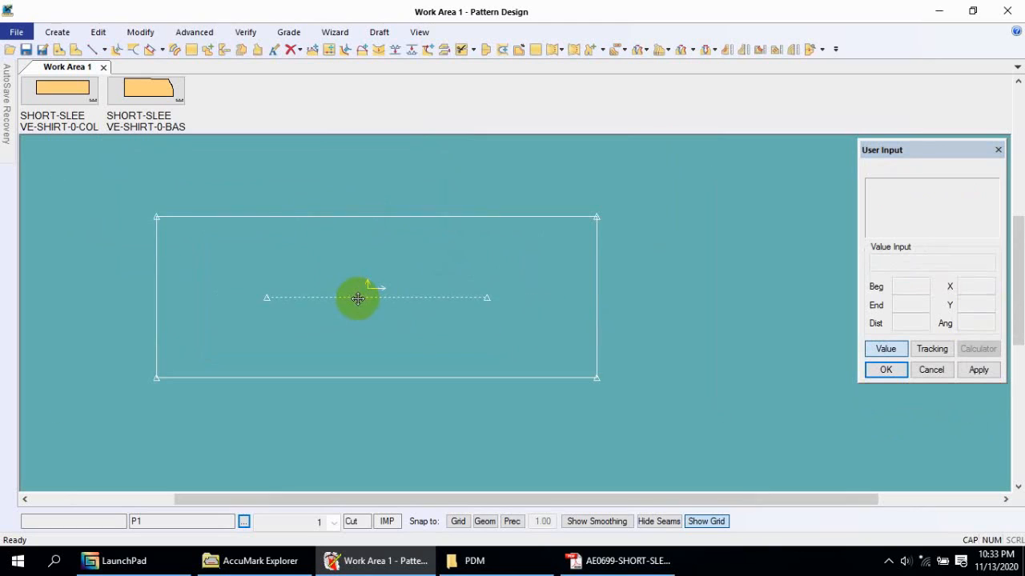
{"action": "left_click", "coordinate": [366, 297]}
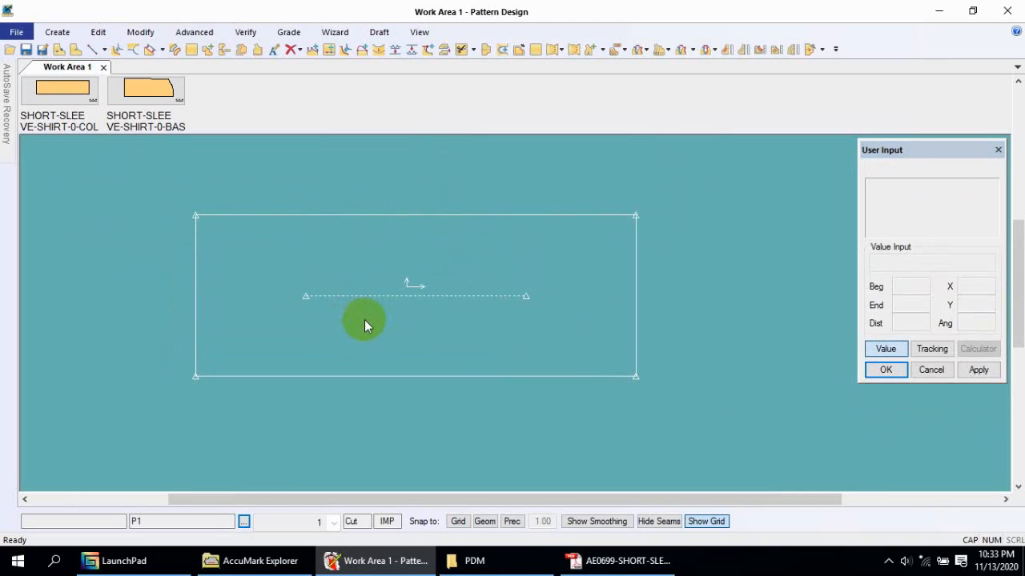
{"action": "left_click", "coordinate": [353, 329]}
{"action": "left_click", "coordinate": [375, 327]}
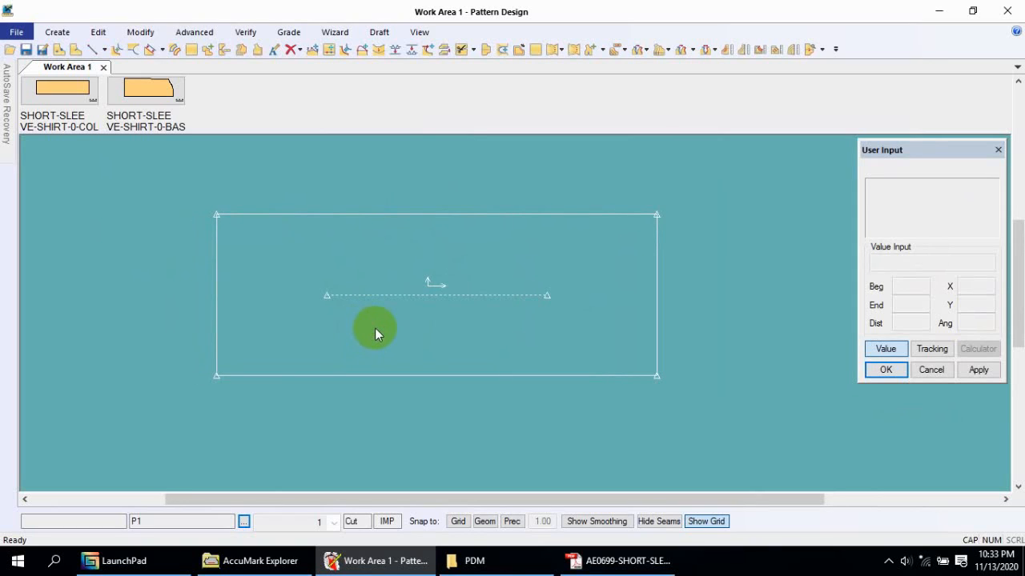
{"action": "left_click", "coordinate": [383, 330]}
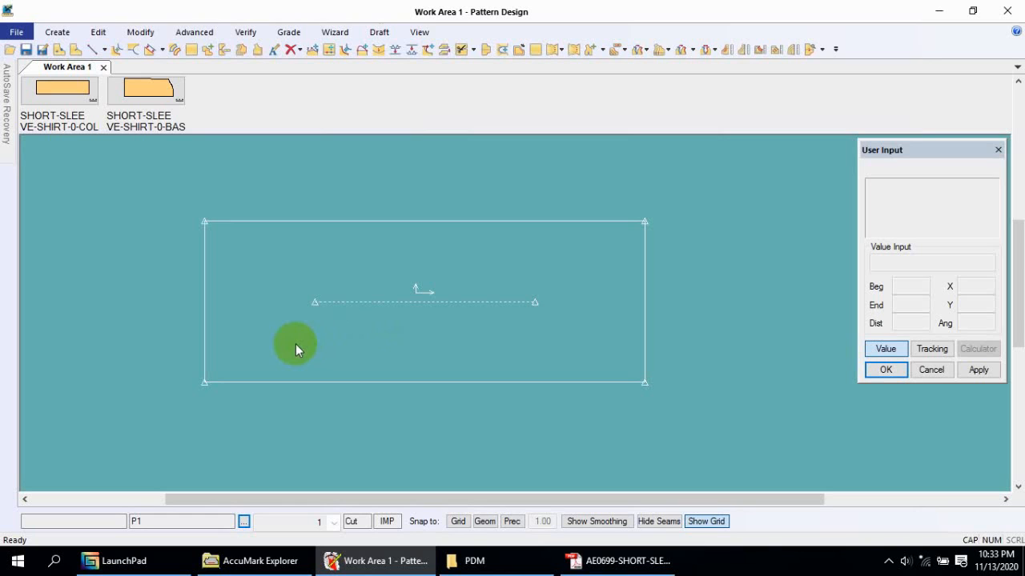
Add an even offset line -0.5 from the left edge of the rectangle.
{"action": "left_click", "coordinate": [57, 32]}
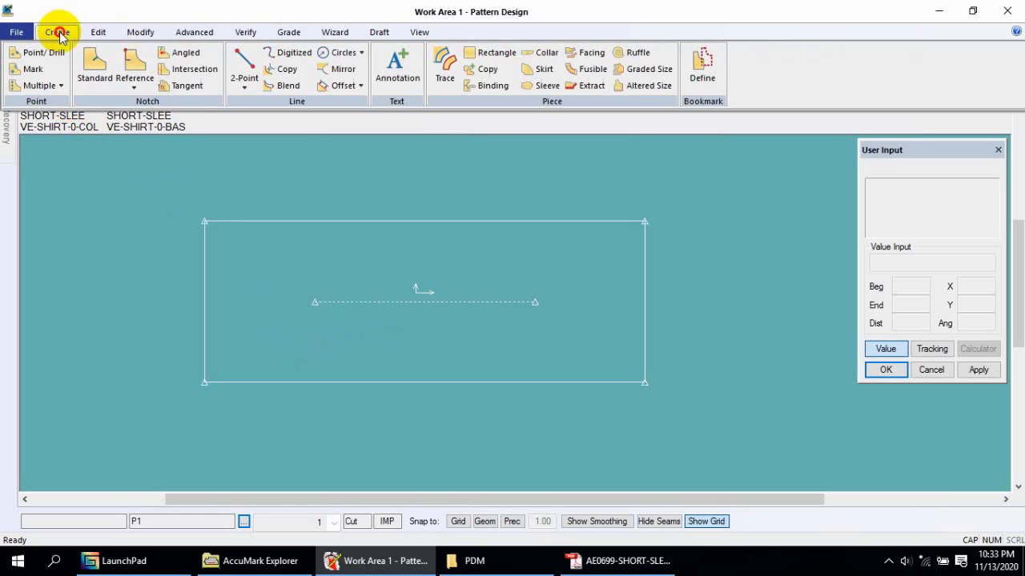
{"action": "left_click", "coordinate": [348, 92]}
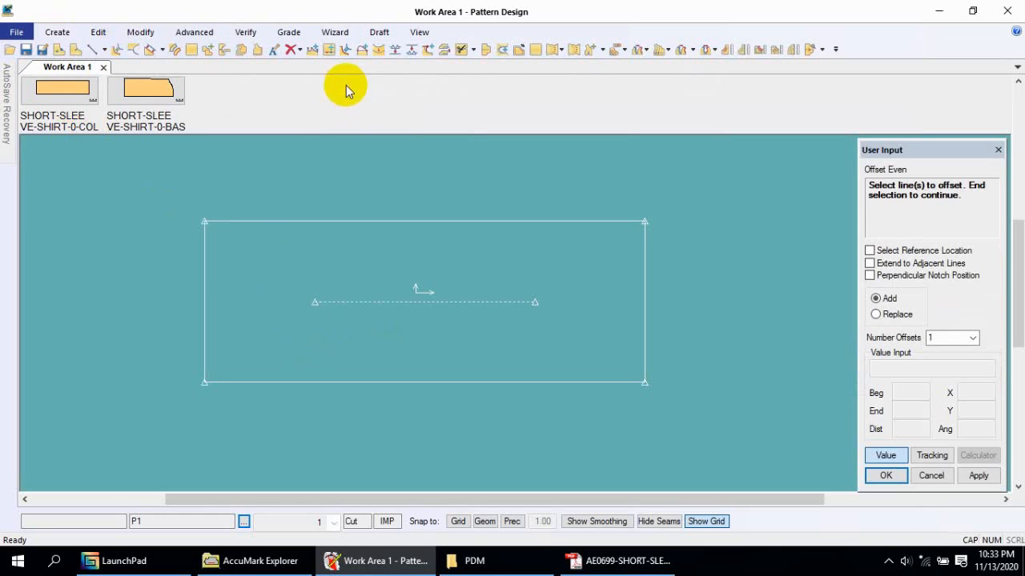
{"action": "left_click", "coordinate": [206, 294]}
{"action": "right_click", "coordinate": [218, 289]}
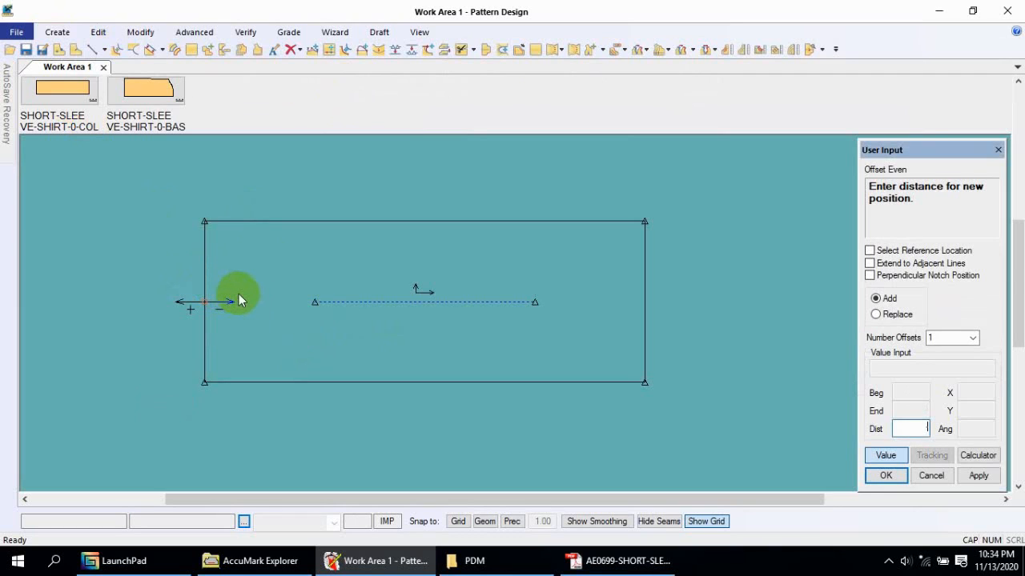
{"action": "type", "text": "-.5"}
{"action": "left_click", "coordinate": [887, 476]}
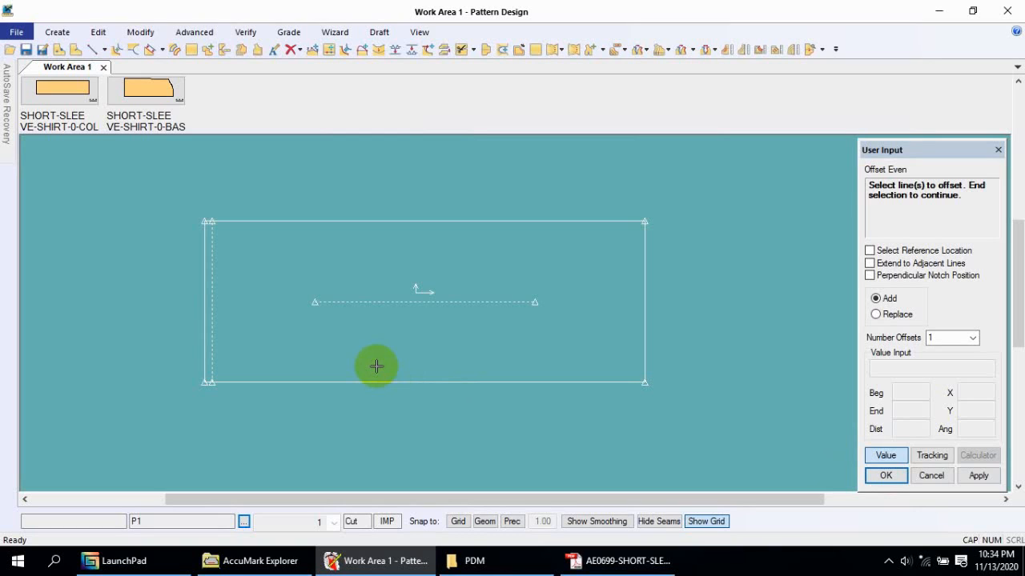
Add an even offset line parallel to the rectangle's lower edge, inside the piece.
{"action": "left_click", "coordinate": [259, 382]}
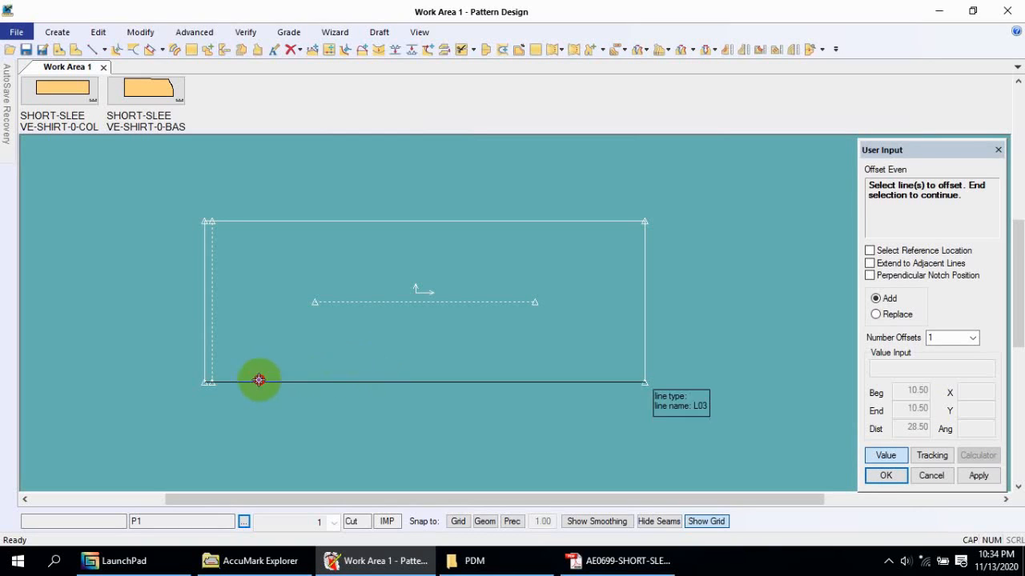
{"action": "right_click", "coordinate": [258, 381]}
{"action": "left_click", "coordinate": [263, 384]}
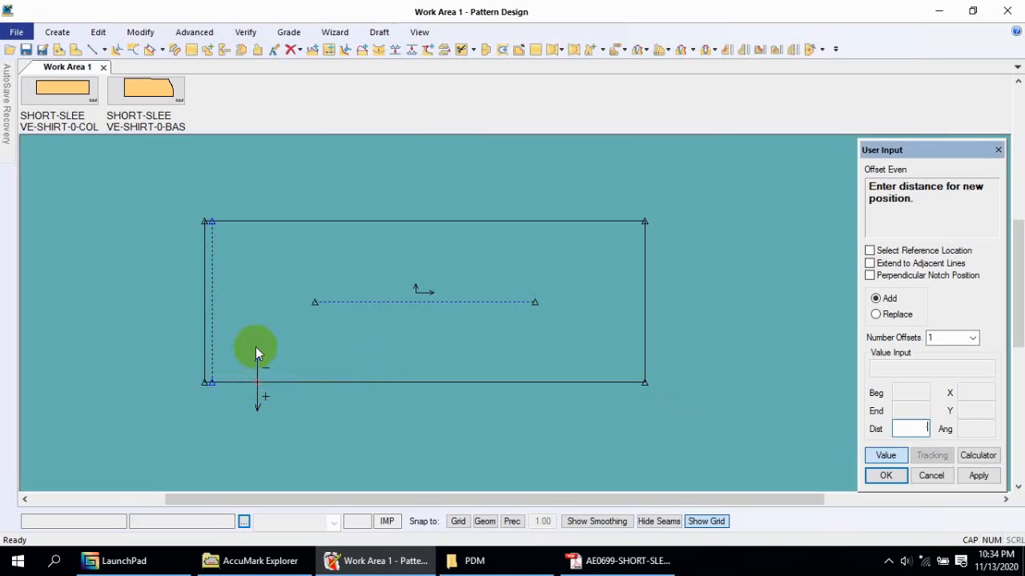
{"action": "key", "text": "Return"}
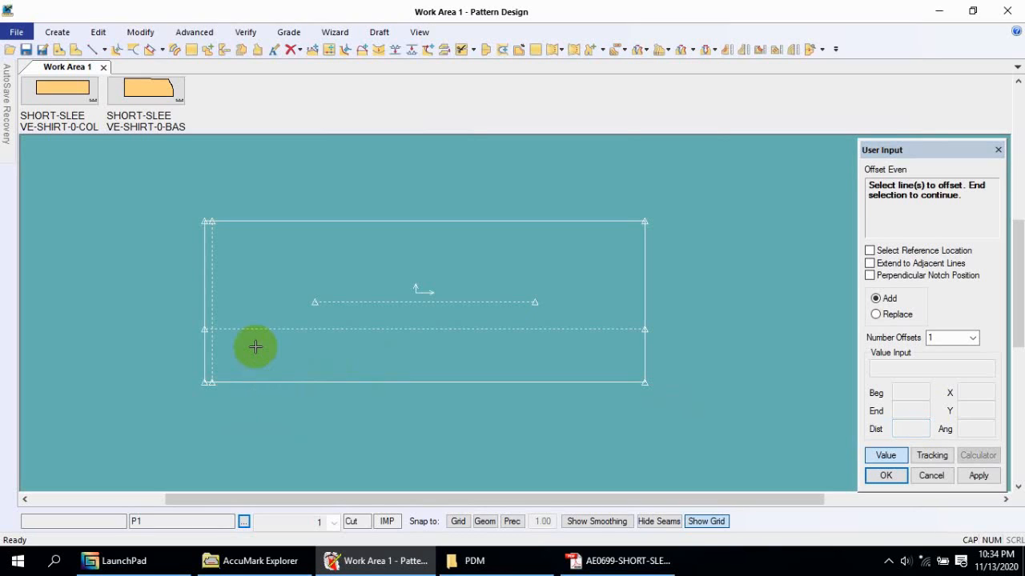
Add a second even offset line -3.13 from the rectangle's left edge and end the Offset Even command.
{"action": "left_click", "coordinate": [204, 361]}
{"action": "right_click", "coordinate": [206, 362]}
{"action": "left_click", "coordinate": [220, 362]}
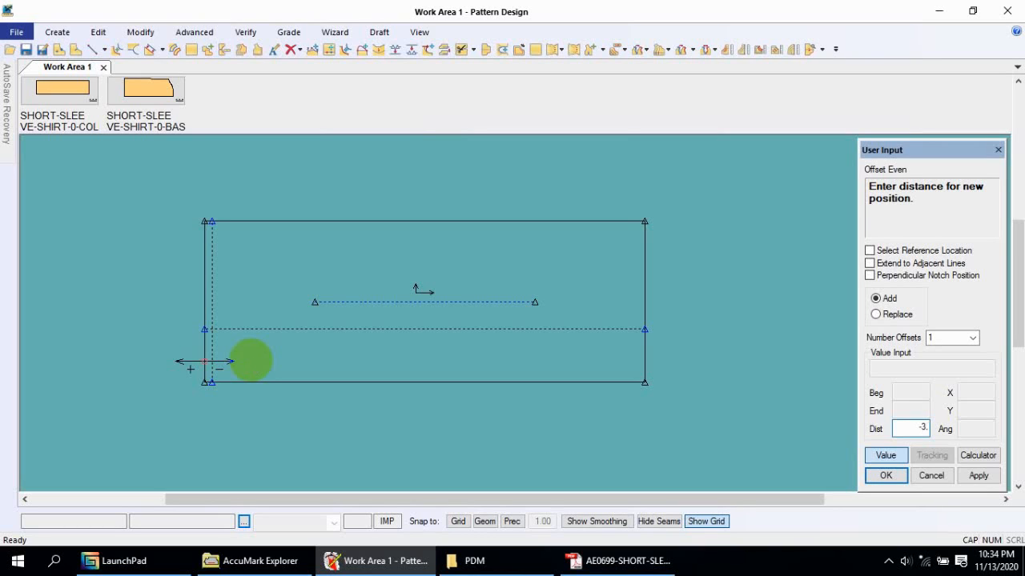
{"action": "type", "text": "3"}
{"action": "key", "text": "BackSpace"}
{"action": "type", "text": "25"}
{"action": "left_click", "coordinate": [978, 475]}
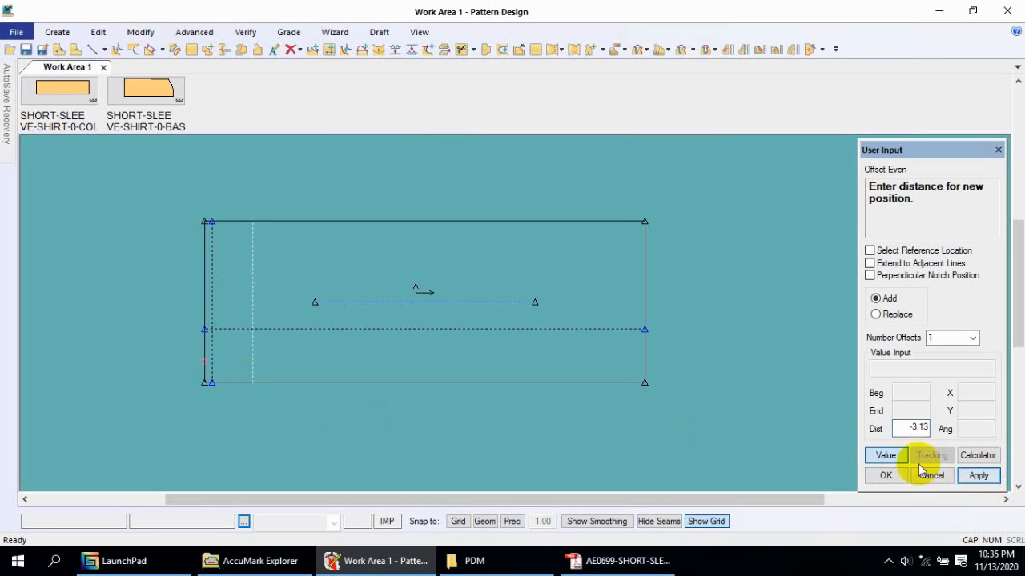
{"action": "left_click", "coordinate": [897, 477]}
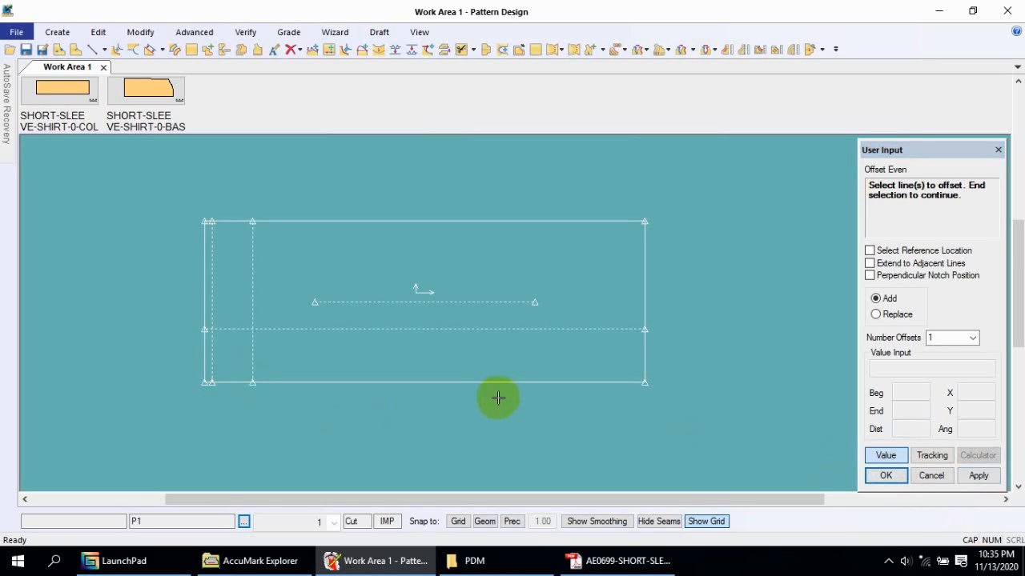
{"action": "right_click", "coordinate": [277, 277]}
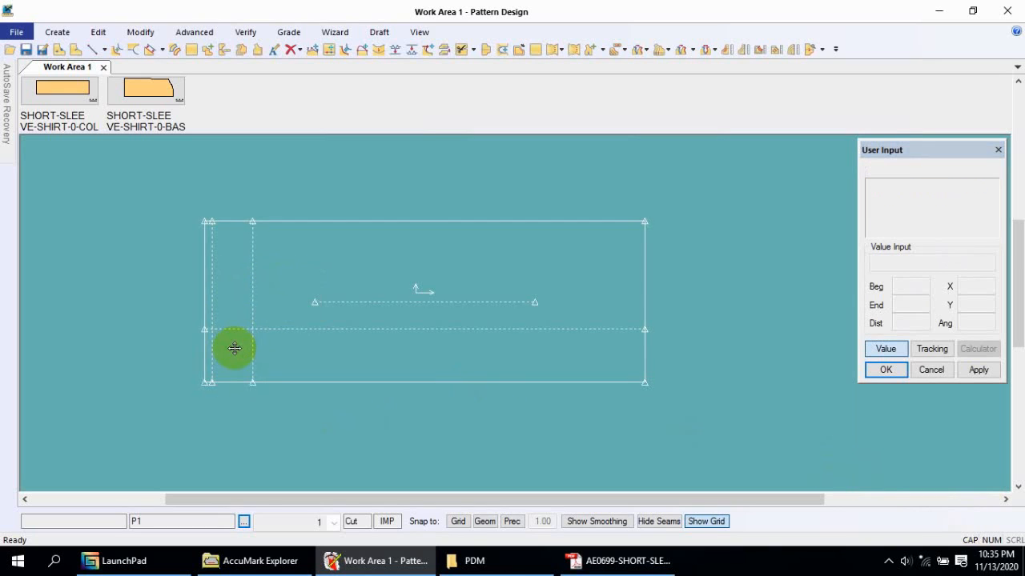
{"action": "middle_click_drag", "start_coordinate": [233, 348], "coordinate": [318, 389]}
{"action": "scroll", "coordinate": [319, 389], "scroll_direction": "up", "scroll_amount": 2}
{"action": "scroll", "coordinate": [337, 338], "scroll_direction": "down", "scroll_amount": 2}
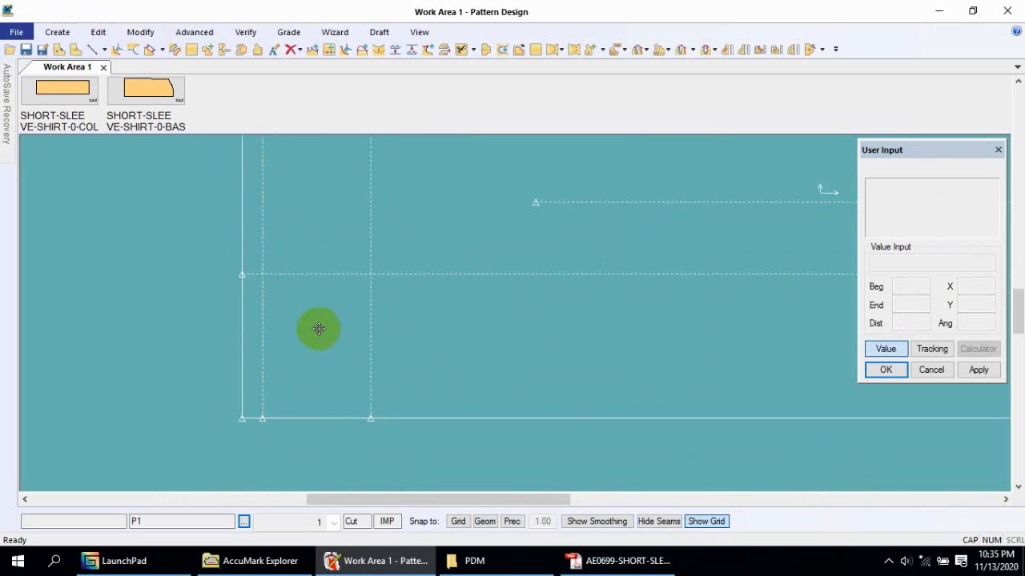
{"action": "scroll", "coordinate": [313, 331], "scroll_direction": "down", "scroll_amount": 2}
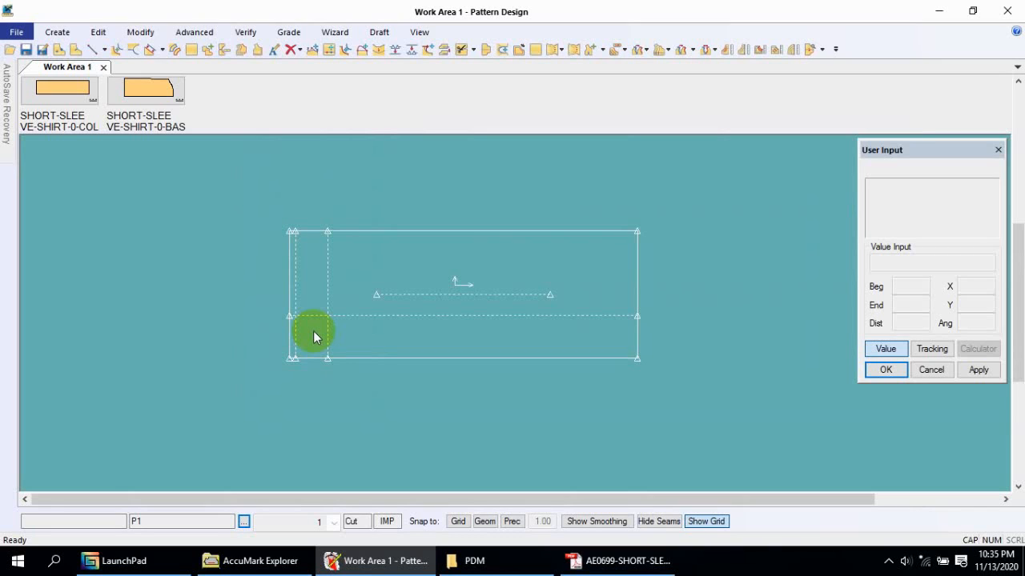
{"action": "scroll", "coordinate": [313, 330], "scroll_direction": "up", "scroll_amount": 2}
{"action": "middle_click_drag", "start_coordinate": [361, 380], "coordinate": [319, 377]}
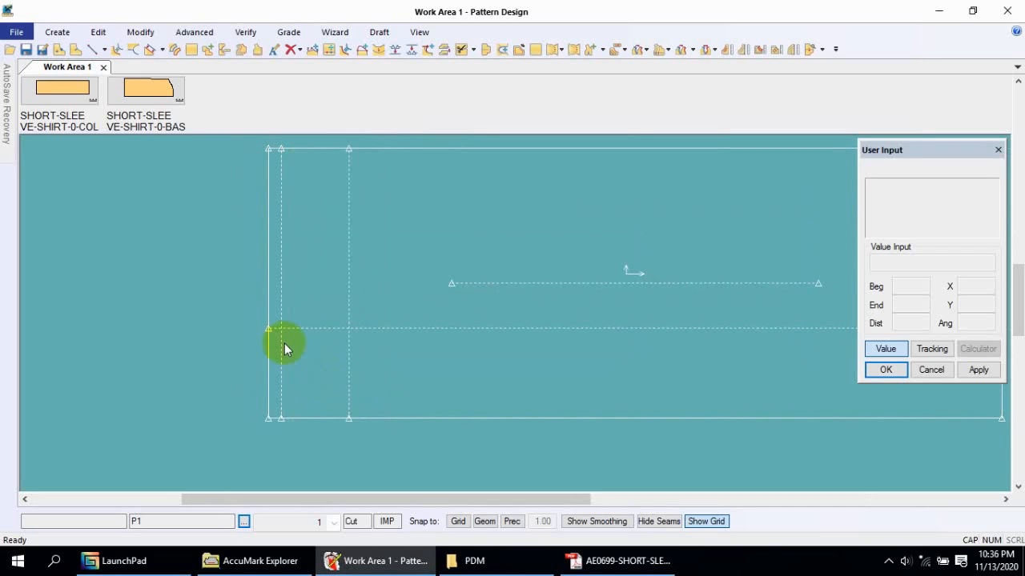
Draw a 2-Point Curve about 3.63 long from the left edge's neck point to the lower end of the nearer vertical offset line, bowed outward.
{"action": "left_click", "coordinate": [108, 51]}
{"action": "left_click", "coordinate": [94, 83]}
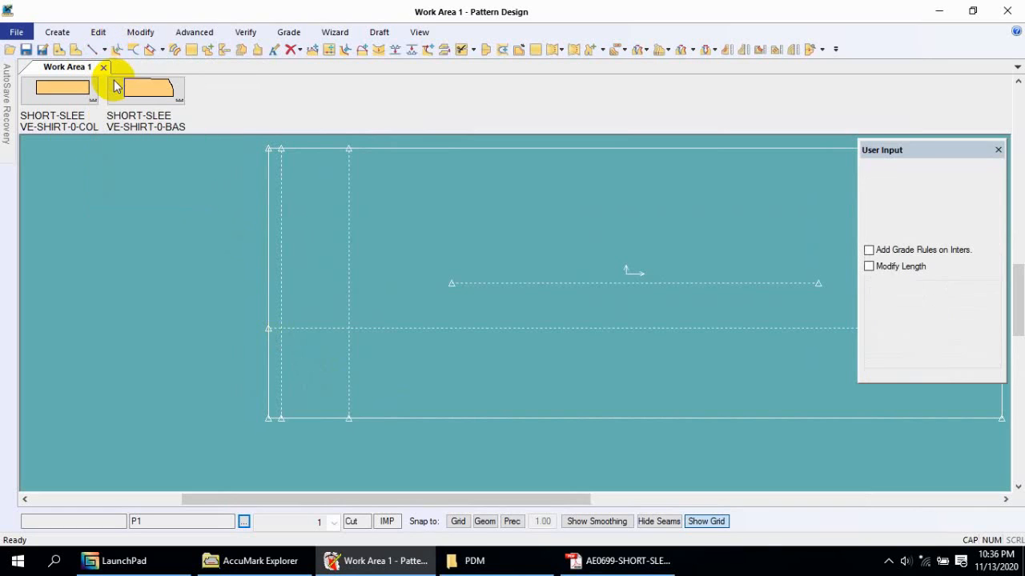
{"action": "left_click", "coordinate": [267, 327]}
{"action": "left_click", "coordinate": [884, 384]}
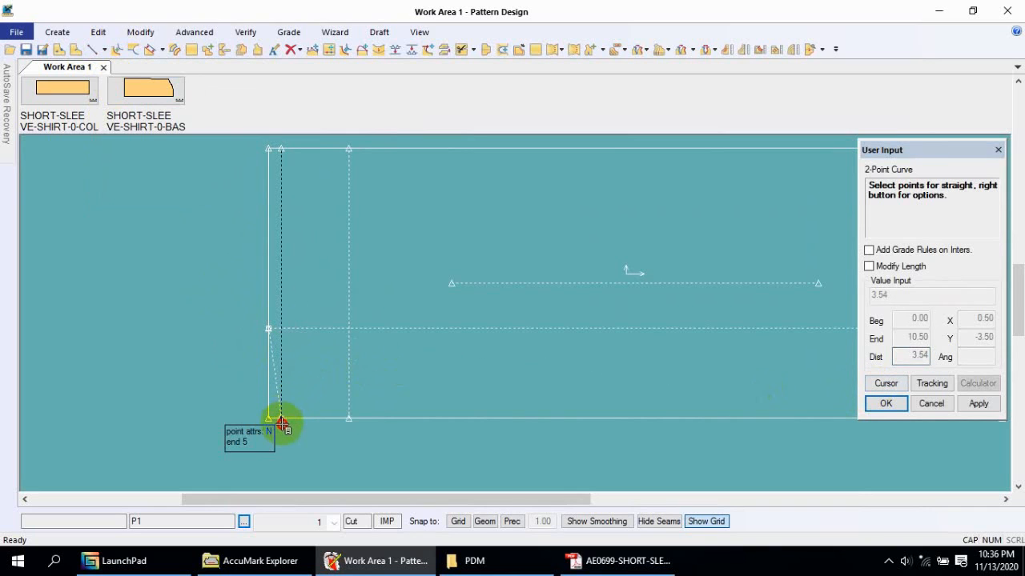
{"action": "left_click", "coordinate": [280, 419]}
{"action": "scroll", "coordinate": [233, 362], "scroll_direction": "up", "scroll_amount": 3}
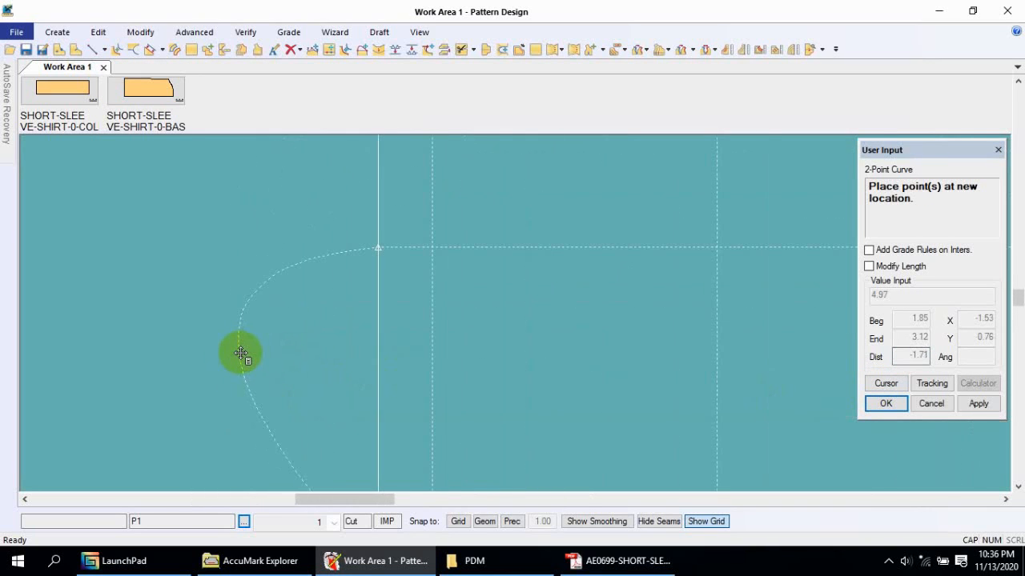
{"action": "scroll", "coordinate": [412, 258], "scroll_direction": "down", "scroll_amount": 3}
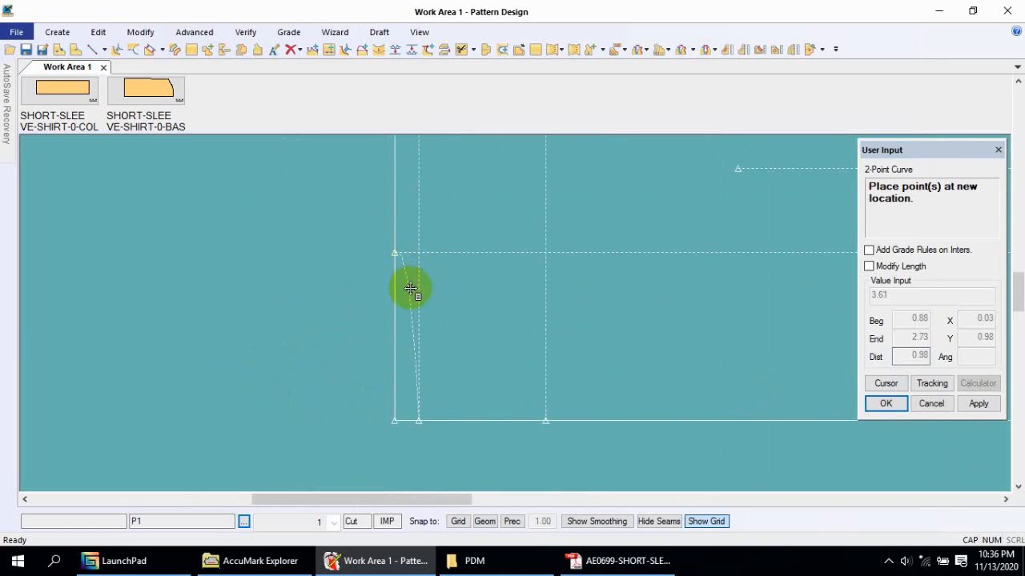
{"action": "left_click", "coordinate": [414, 296]}
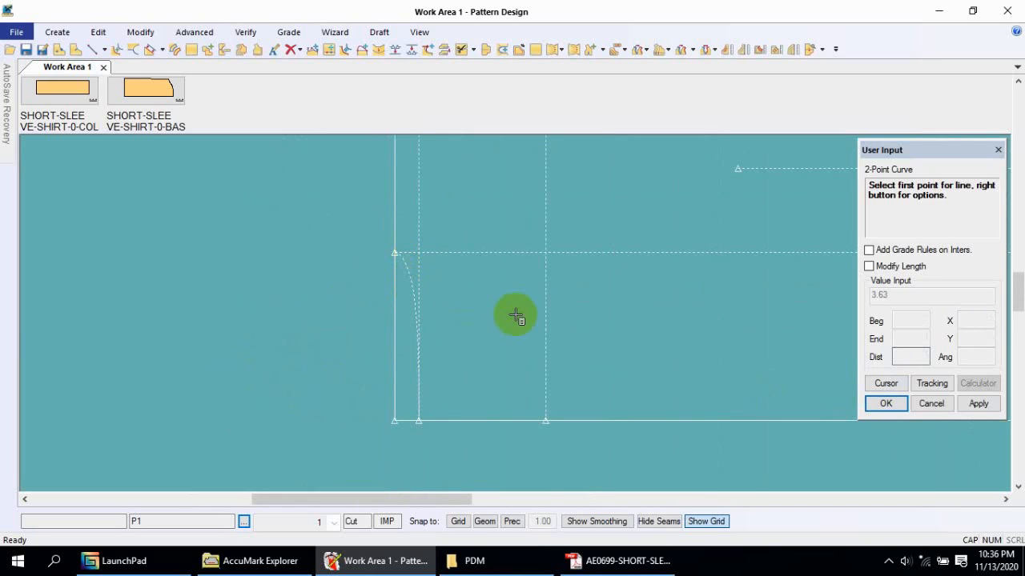
Draw a deeper neckline curve about 5.28 long from the same neck point to the lower end of the farther vertical offset line.
{"action": "left_click", "coordinate": [395, 253]}
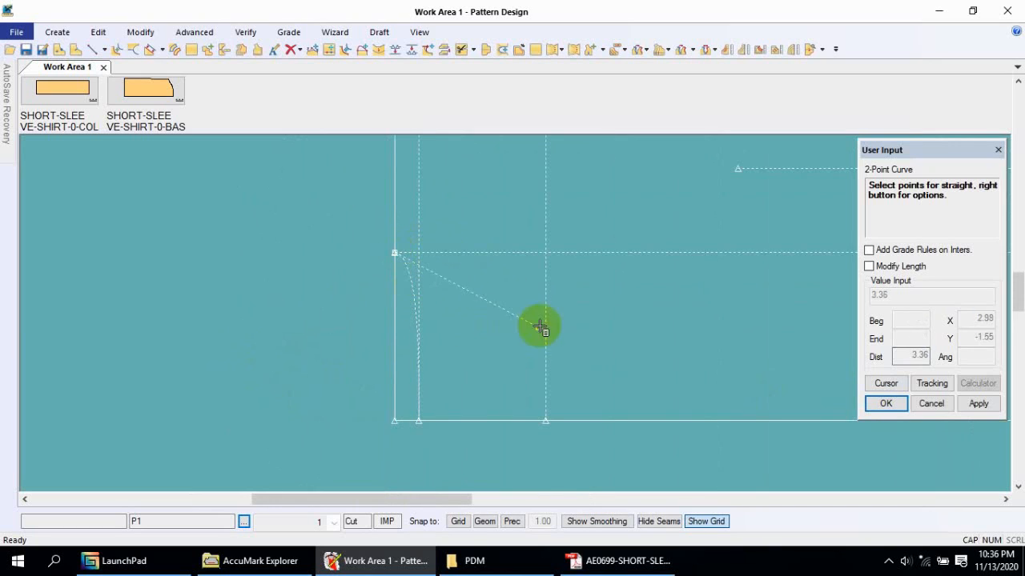
{"action": "left_click", "coordinate": [543, 420]}
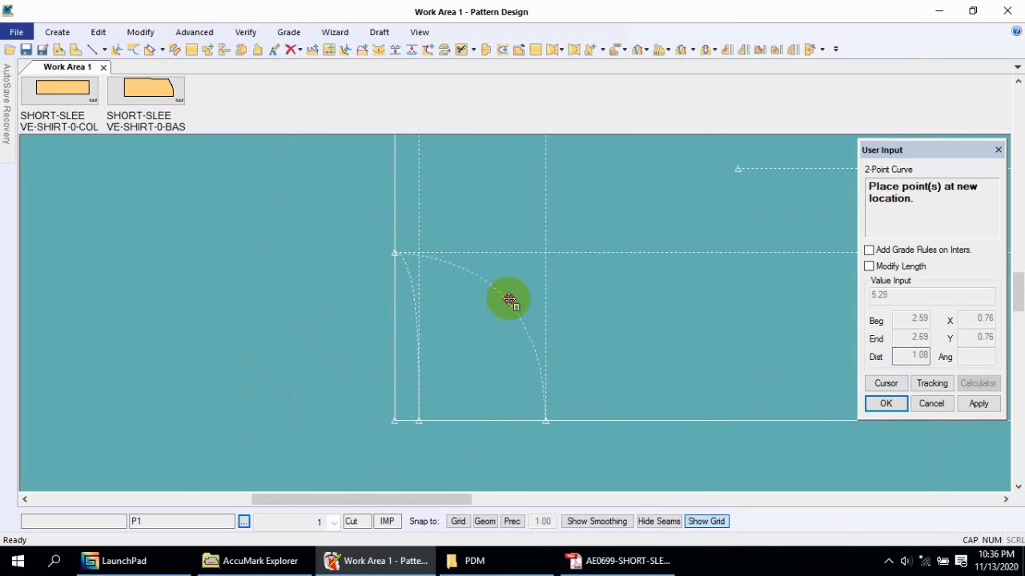
{"action": "left_click", "coordinate": [510, 300]}
{"action": "right_click", "coordinate": [531, 222]}
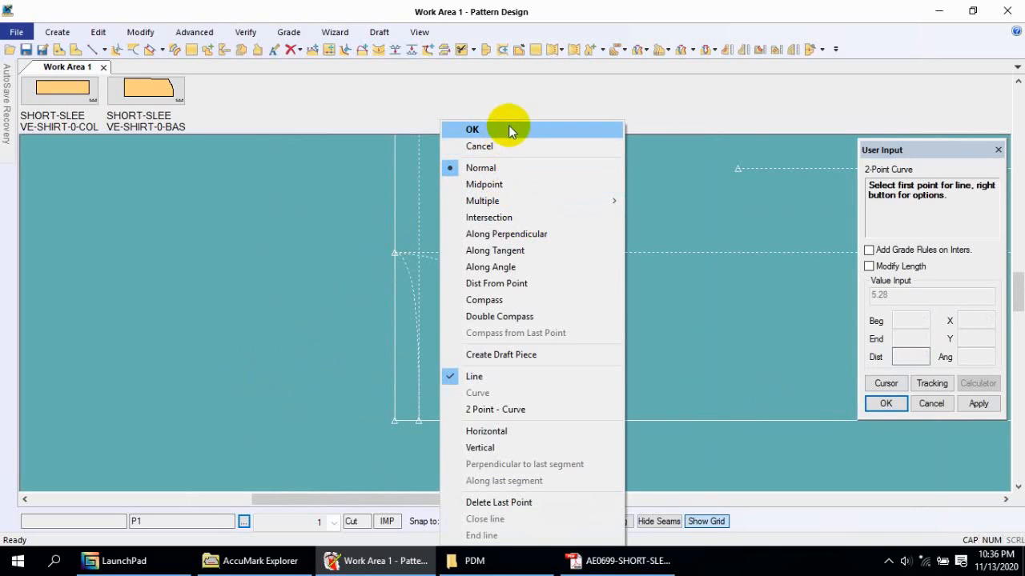
{"action": "left_click", "coordinate": [499, 146]}
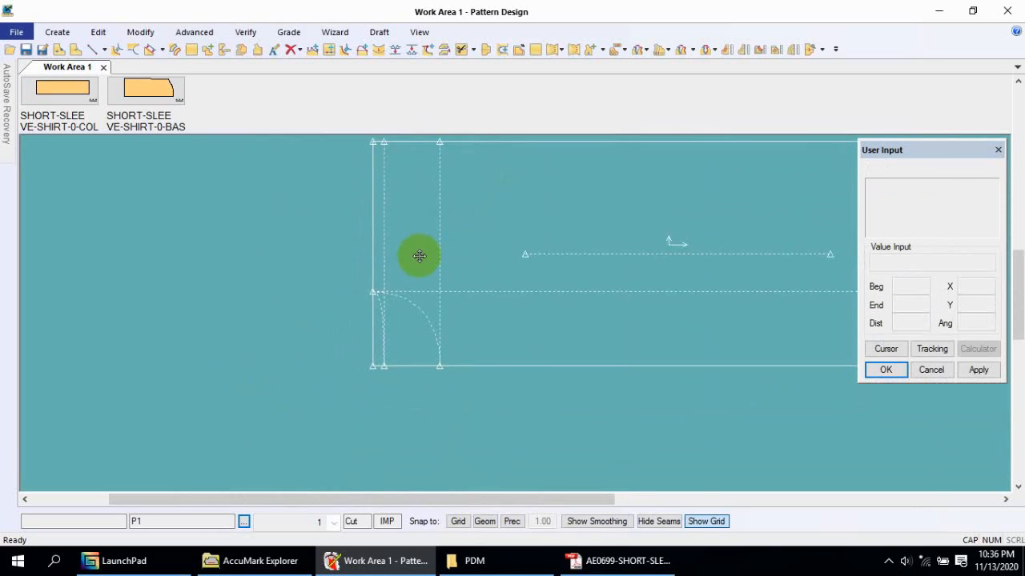
Draw a 2-Point shoulder line about 11.20 long from the neck point at an angle of 74 and end the command.
{"action": "middle_click_drag", "start_coordinate": [420, 256], "coordinate": [390, 361]}
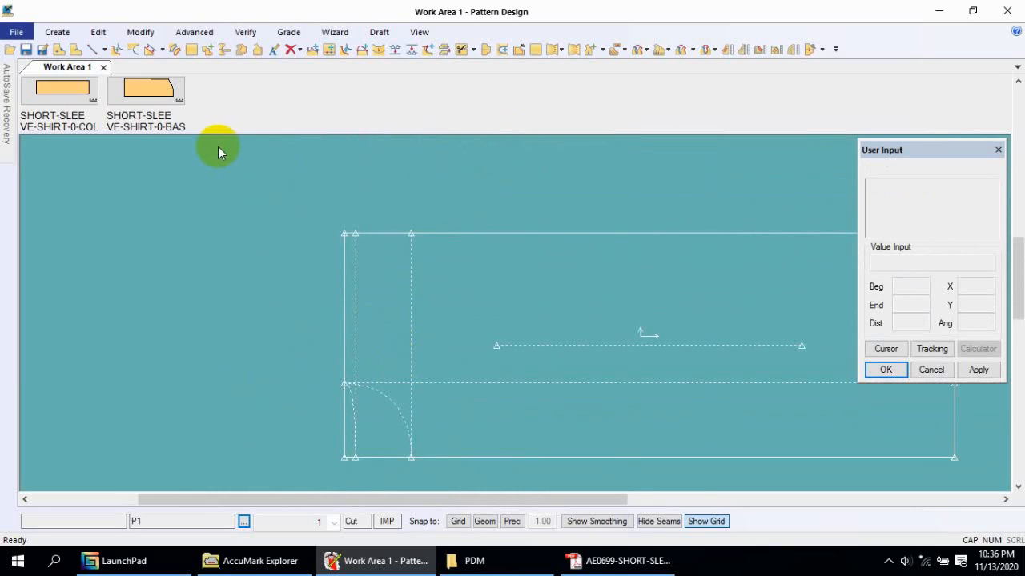
{"action": "left_click", "coordinate": [104, 49]}
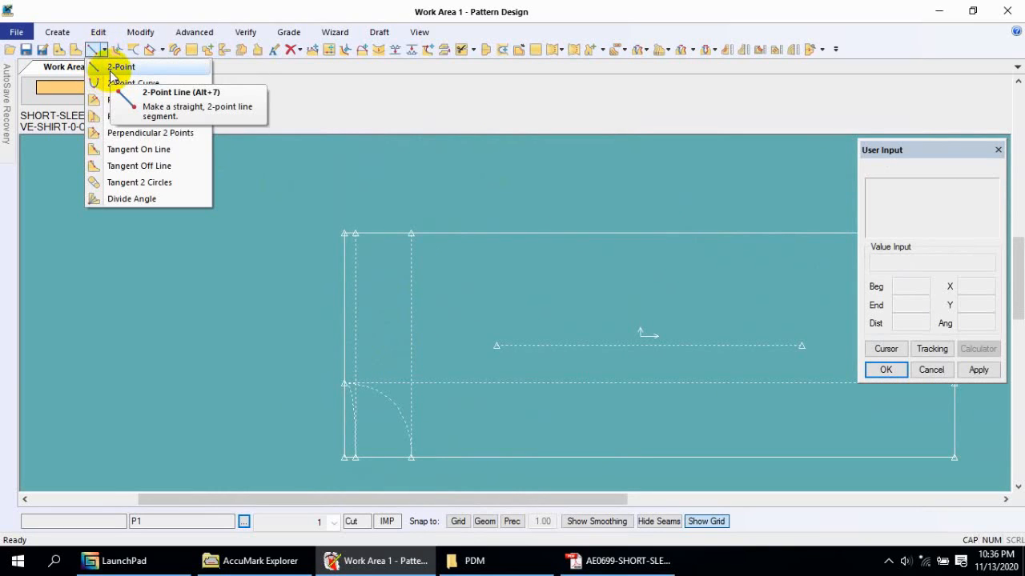
{"action": "left_click", "coordinate": [114, 68]}
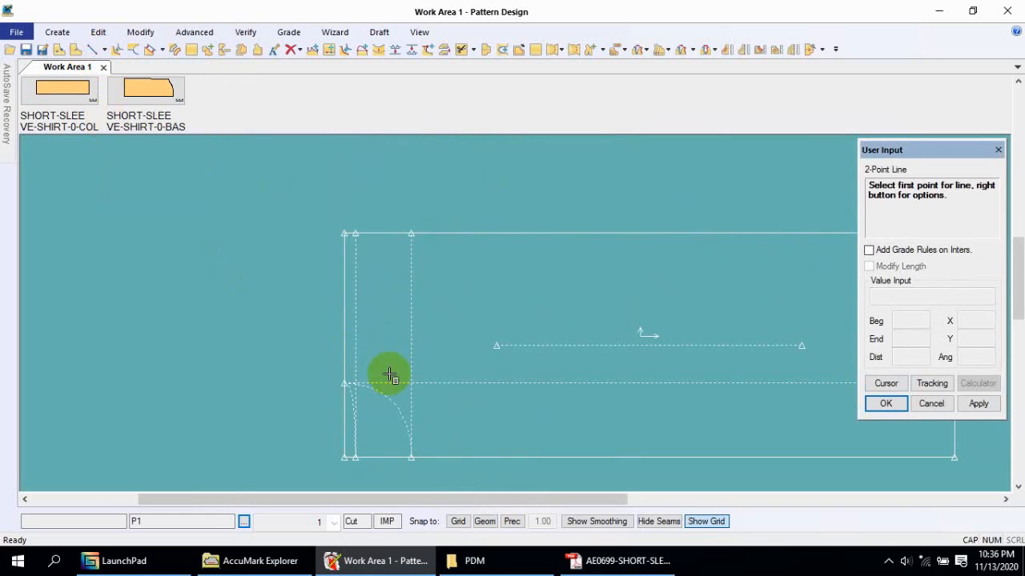
{"action": "left_click", "coordinate": [344, 383]}
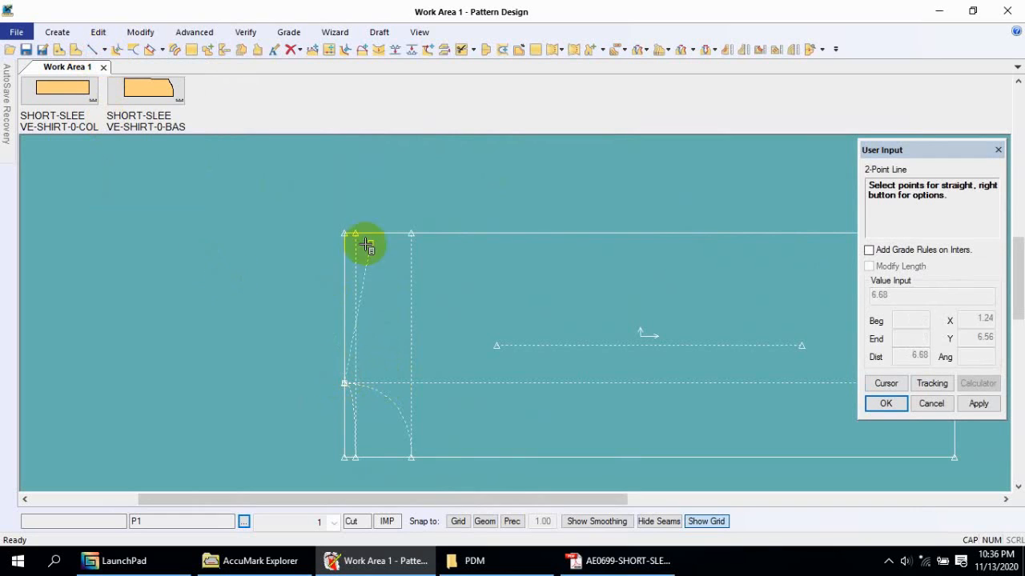
{"action": "left_click", "coordinate": [418, 164]}
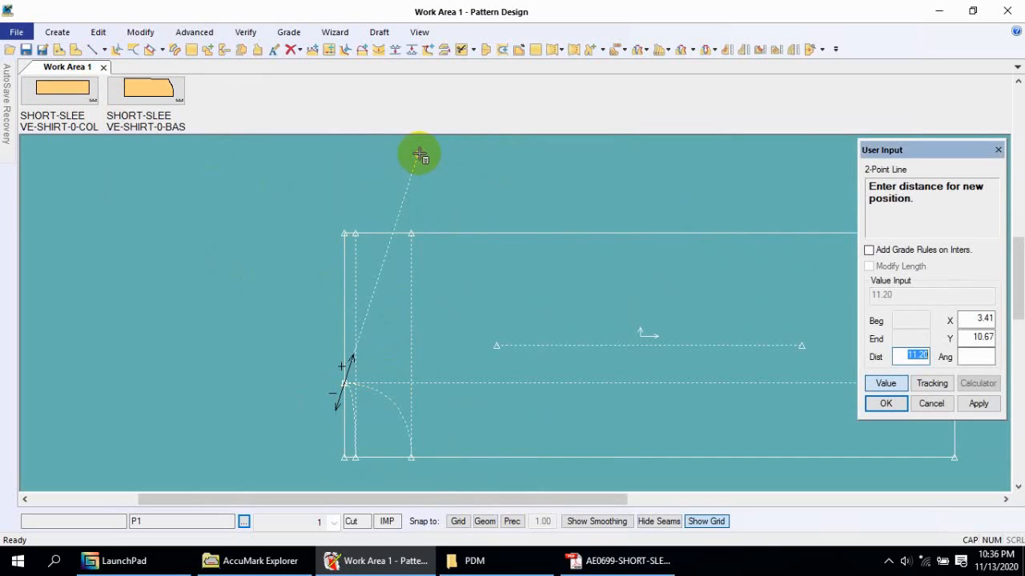
{"action": "left_click", "coordinate": [964, 357]}
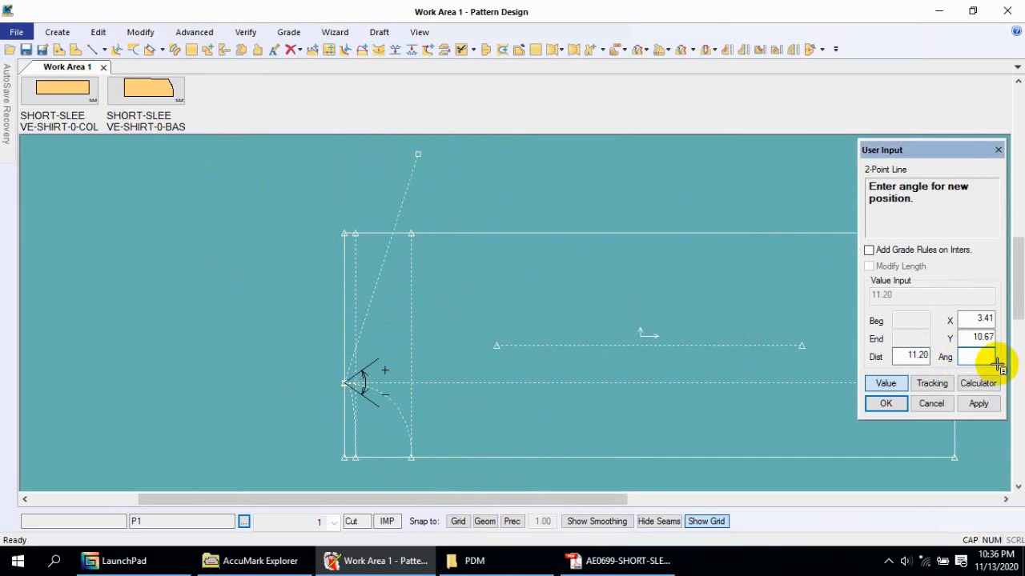
{"action": "type", "text": "74"}
{"action": "key", "text": "Return"}
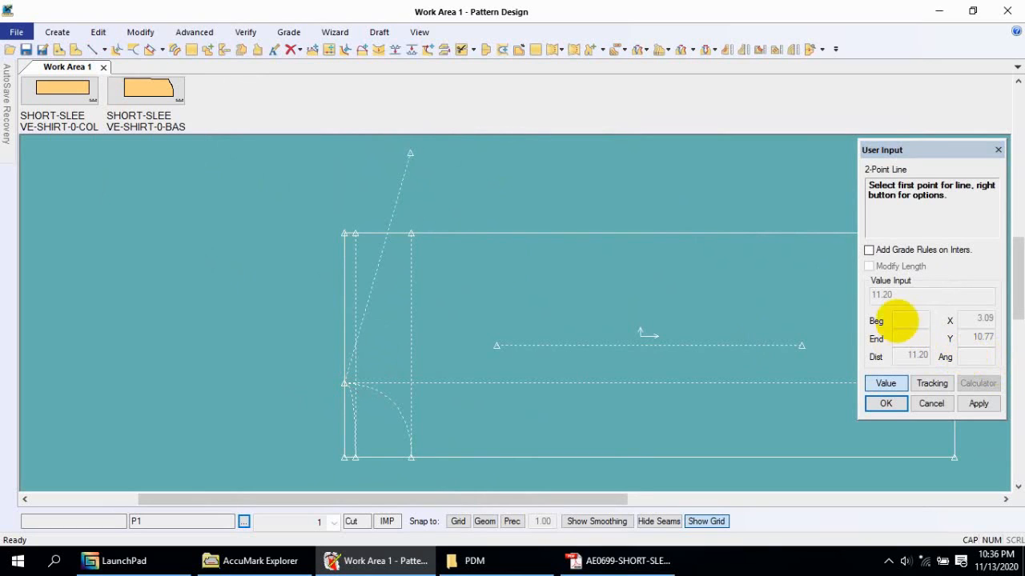
{"action": "right_click", "coordinate": [478, 258]}
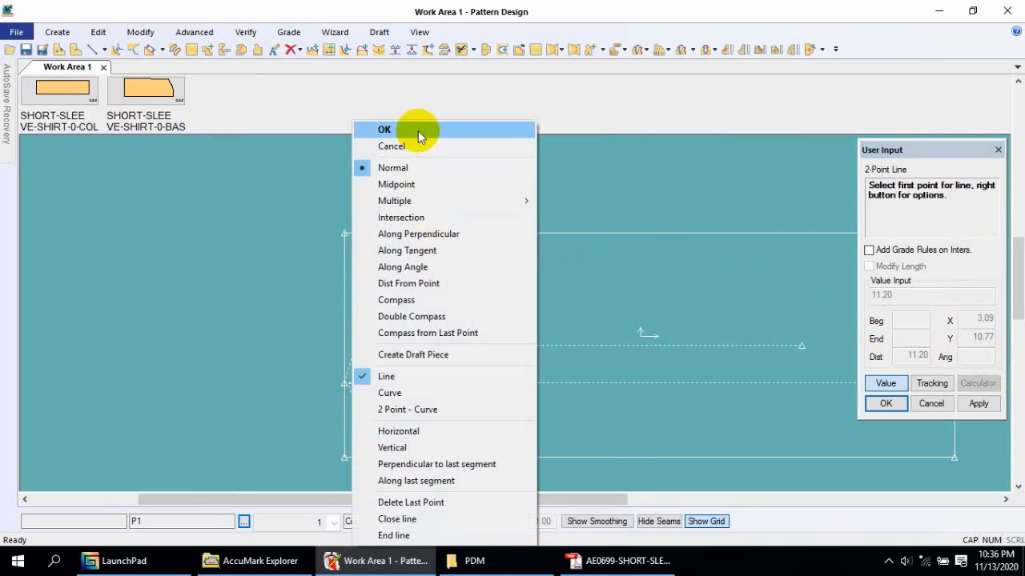
{"action": "left_click", "coordinate": [407, 147]}
{"action": "middle_click_drag", "start_coordinate": [521, 310], "coordinate": [415, 289]}
{"action": "scroll", "coordinate": [415, 289], "scroll_direction": "down", "scroll_amount": 1}
{"action": "middle_click_drag", "start_coordinate": [415, 289], "coordinate": [417, 293]}
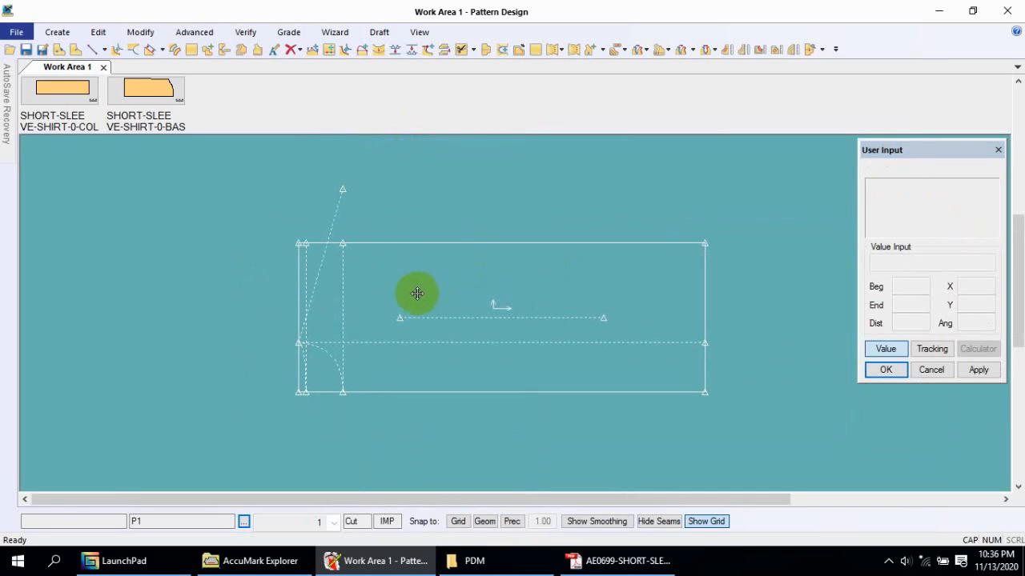
Measure the graded length of both neckline curves together.
{"action": "scroll", "coordinate": [347, 336], "scroll_direction": "up", "scroll_amount": 4}
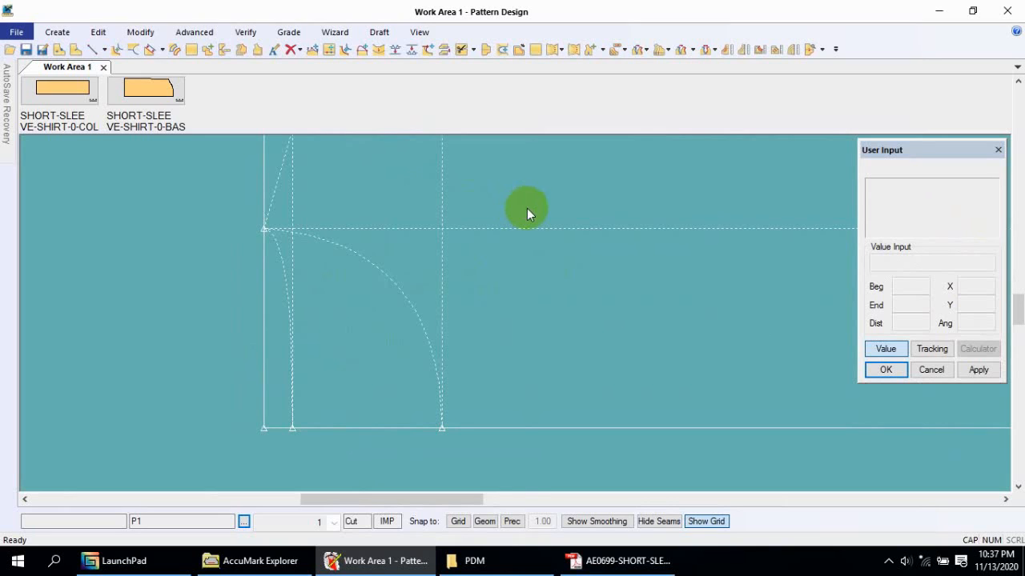
{"action": "left_click", "coordinate": [727, 50]}
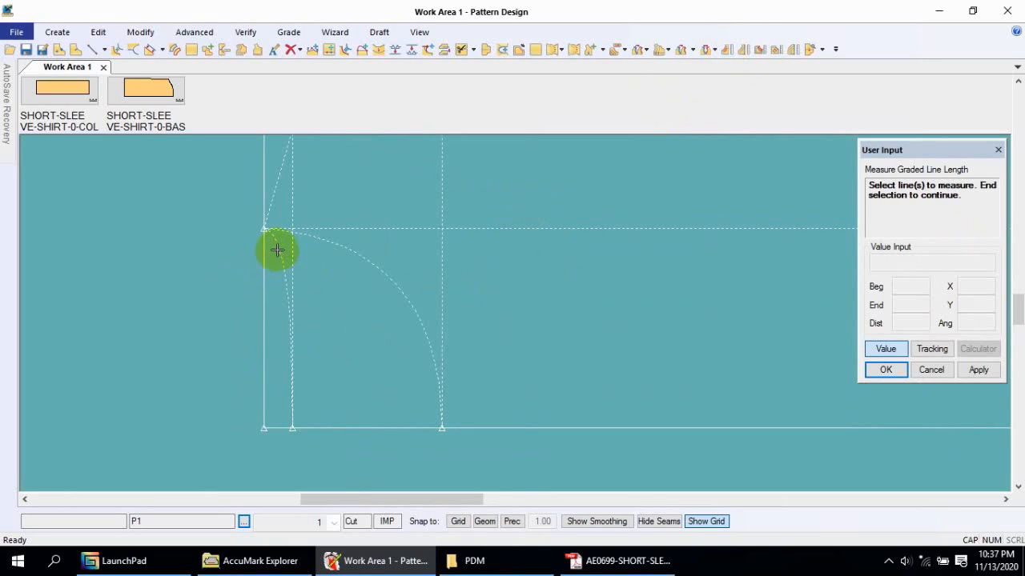
{"action": "left_click", "coordinate": [276, 248]}
{"action": "right_click", "coordinate": [315, 241]}
{"action": "left_click", "coordinate": [329, 254]}
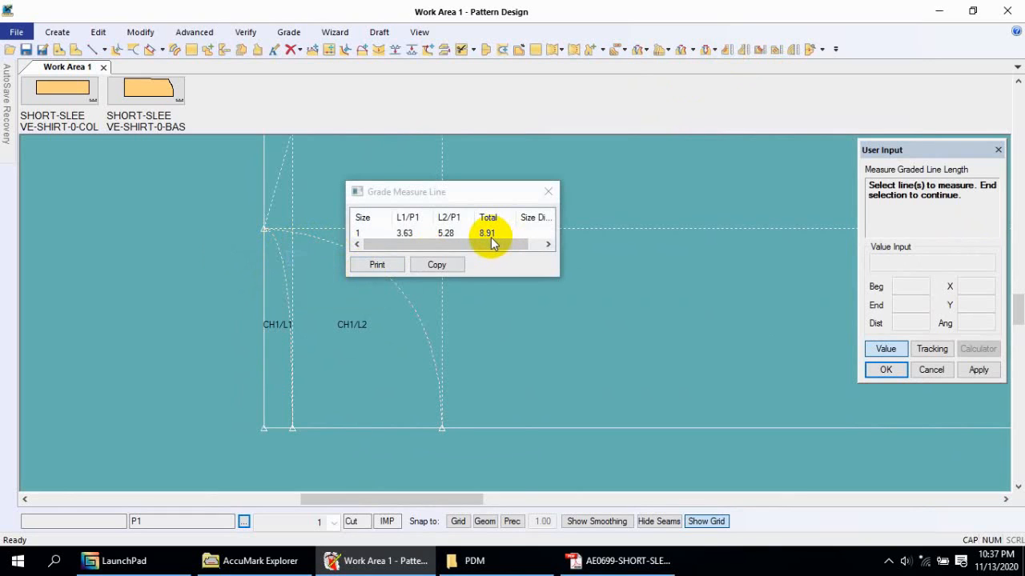
{"action": "right_click", "coordinate": [631, 224]}
{"action": "left_click", "coordinate": [635, 248]}
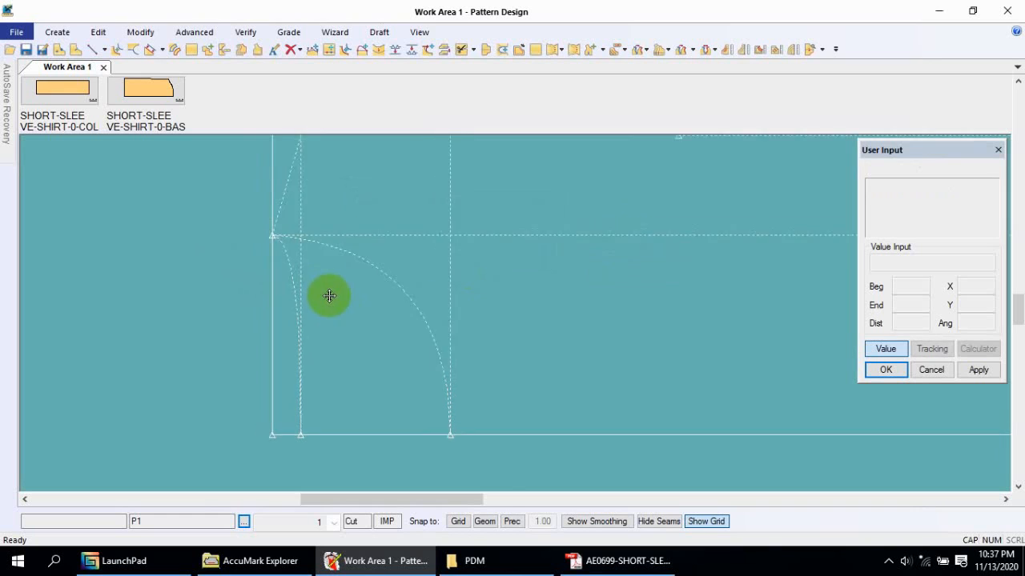
Mirror both neckline curves across the lower edge of the rectangle.
{"action": "scroll", "coordinate": [329, 296], "scroll_direction": "down", "scroll_amount": 2}
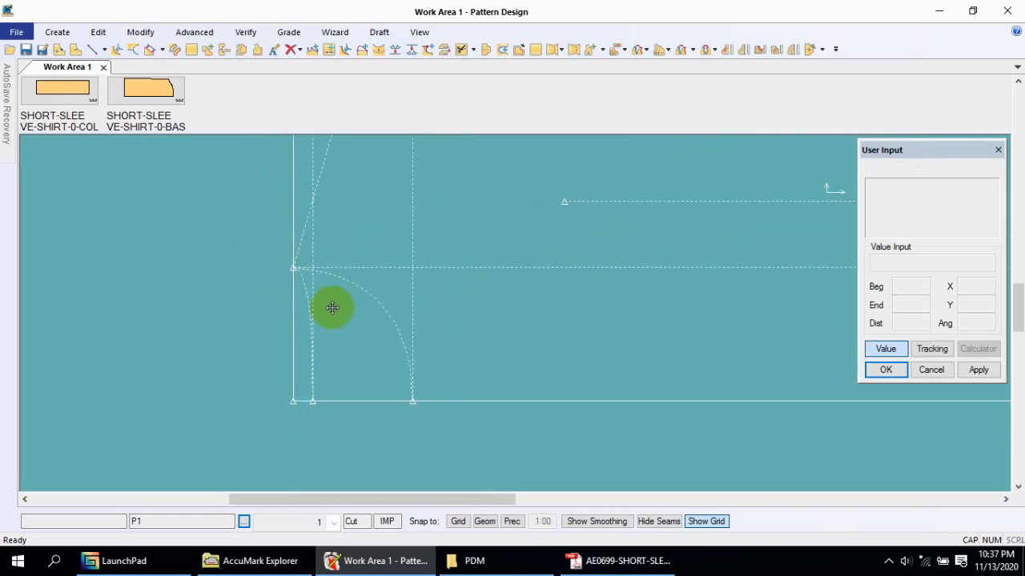
{"action": "left_click", "coordinate": [134, 50]}
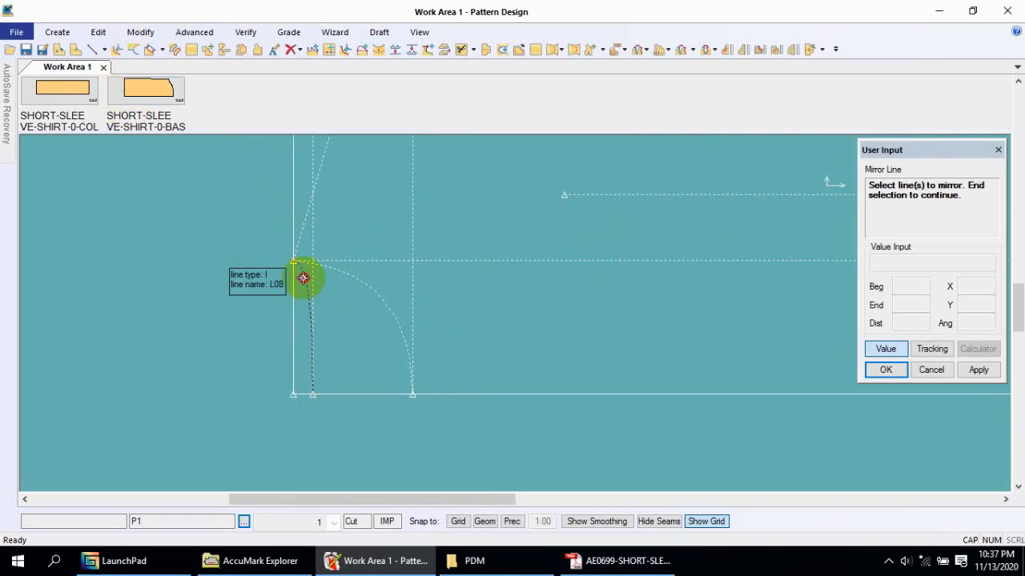
{"action": "left_click", "coordinate": [303, 278]}
{"action": "left_click", "coordinate": [325, 270]}
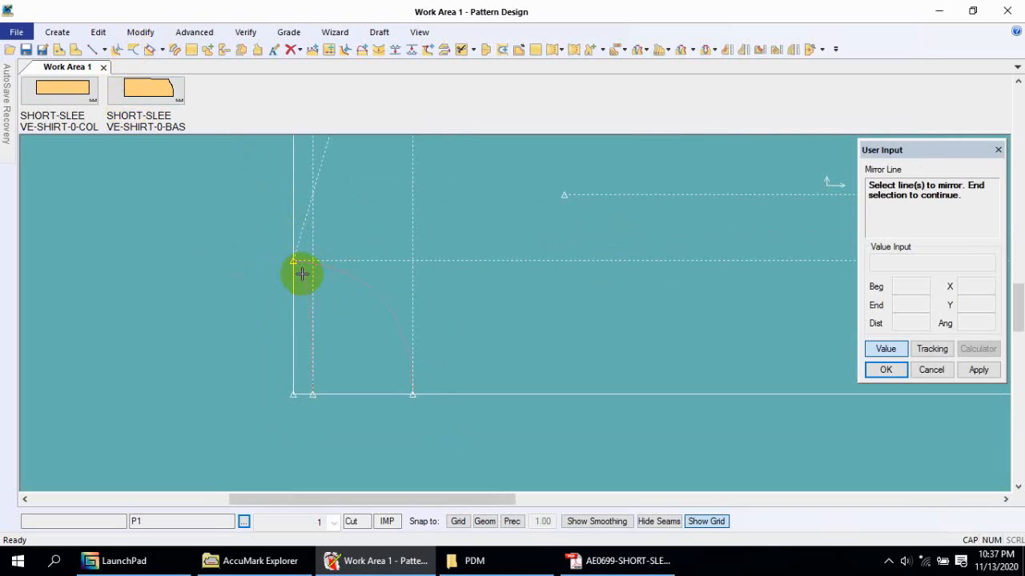
{"action": "right_click", "coordinate": [301, 277]}
{"action": "left_click", "coordinate": [334, 293]}
{"action": "left_click", "coordinate": [350, 392]}
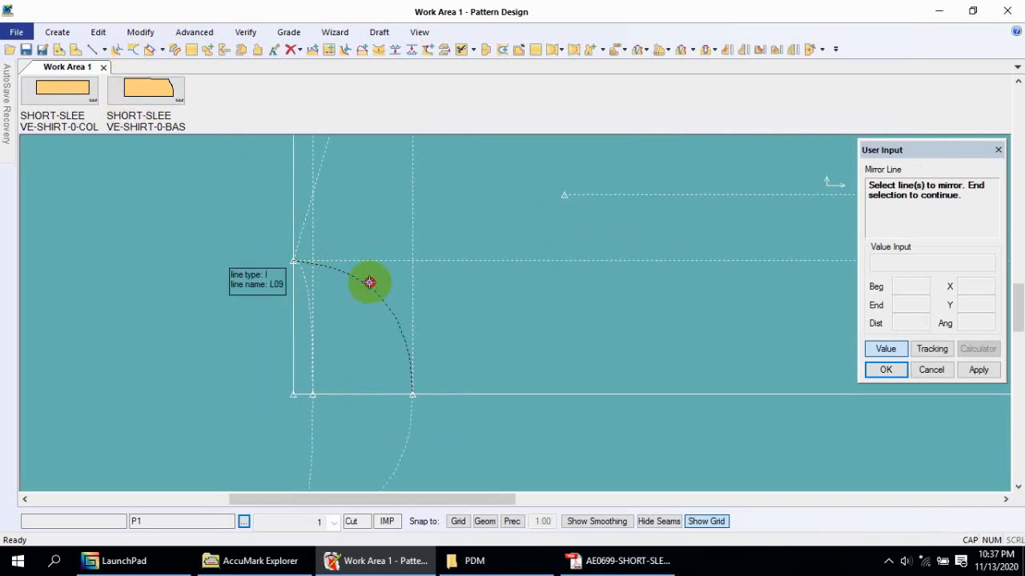
Mirror the deeper neckline curve across the slanted shoulder line and inspect how the mirrored curves flow into the originals.
{"action": "left_click", "coordinate": [369, 282]}
{"action": "right_click", "coordinate": [369, 282]}
{"action": "left_click", "coordinate": [373, 282]}
{"action": "left_click", "coordinate": [296, 226]}
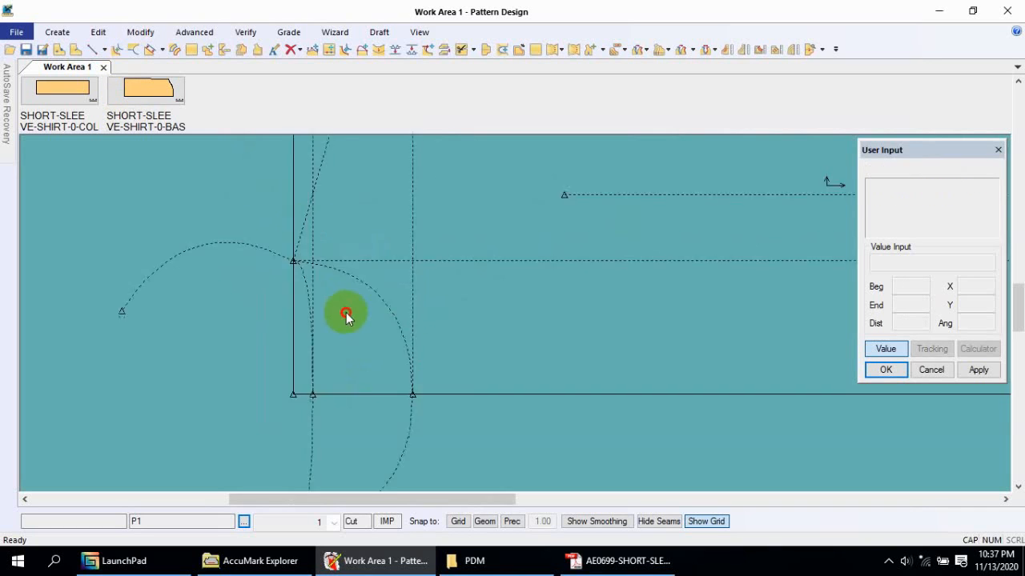
{"action": "scroll", "coordinate": [346, 314], "scroll_direction": "up", "scroll_amount": 3}
{"action": "scroll", "coordinate": [536, 347], "scroll_direction": "down", "scroll_amount": 2}
{"action": "middle_click_drag", "start_coordinate": [638, 361], "coordinate": [557, 302]}
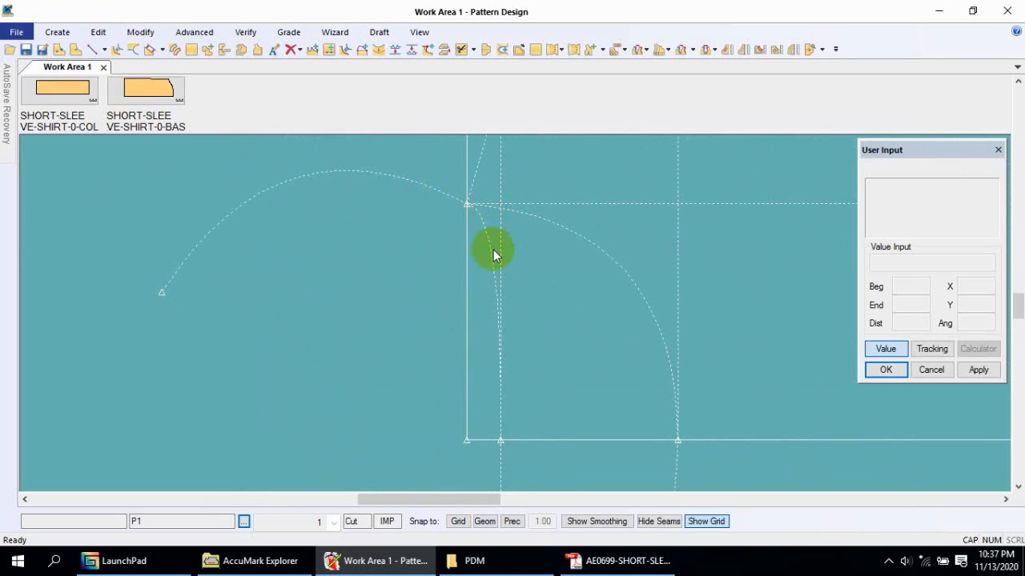
{"action": "left_click", "coordinate": [638, 407]}
{"action": "middle_click_drag", "start_coordinate": [637, 406], "coordinate": [504, 240]}
{"action": "scroll", "coordinate": [499, 277], "scroll_direction": "down", "scroll_amount": 2}
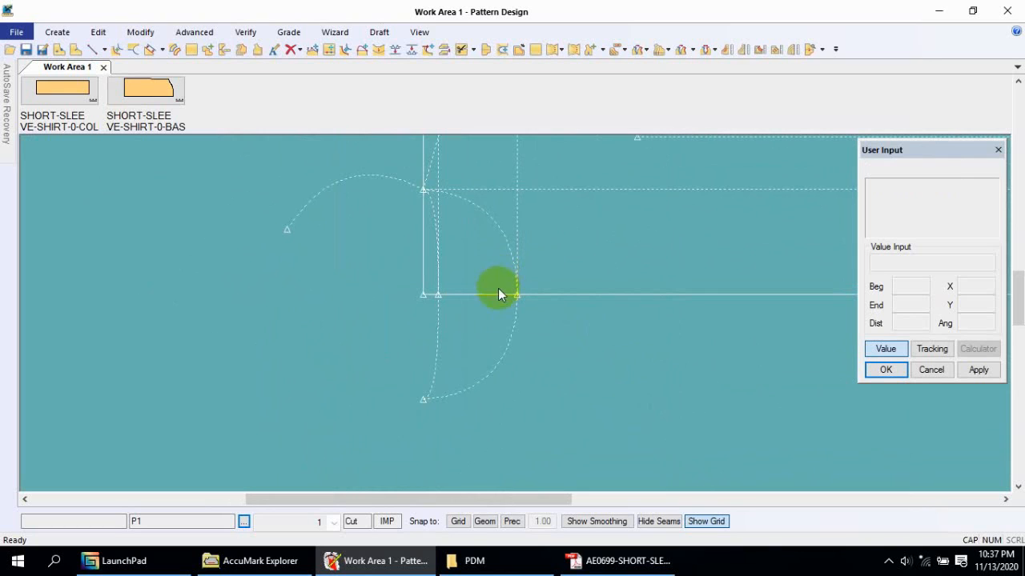
{"action": "middle_click_drag", "start_coordinate": [572, 258], "coordinate": [474, 315]}
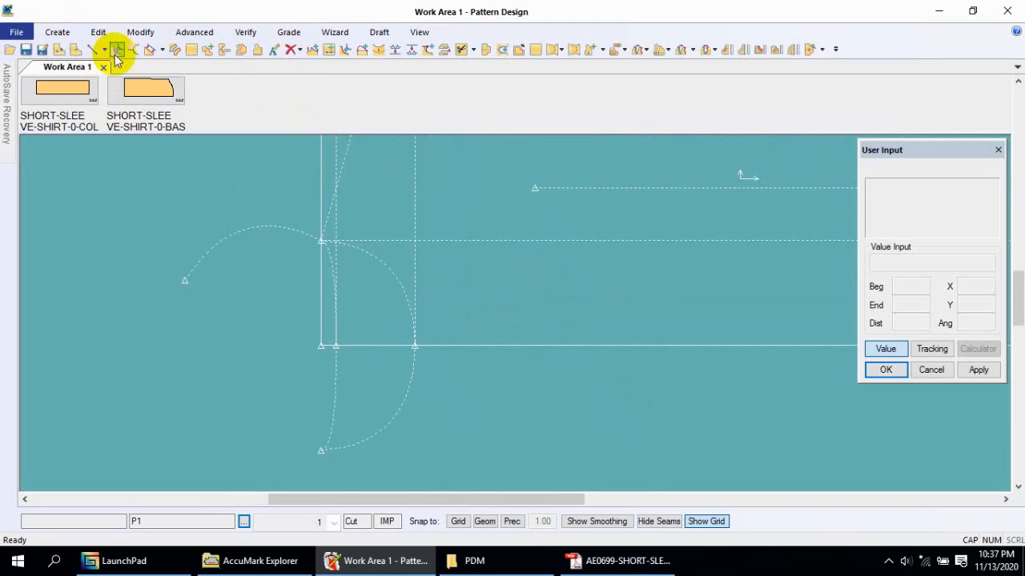
Delete the mirrored neckline curves beyond the shoulder line and below the rectangle's lower edge.
{"action": "left_click", "coordinate": [294, 50]}
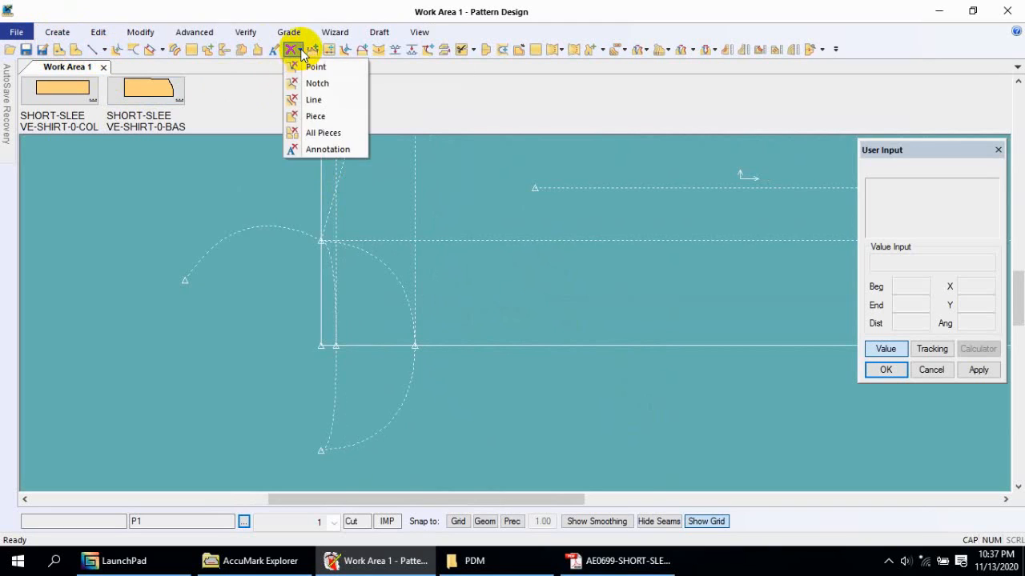
{"action": "left_click", "coordinate": [312, 99]}
{"action": "left_click", "coordinate": [265, 226]}
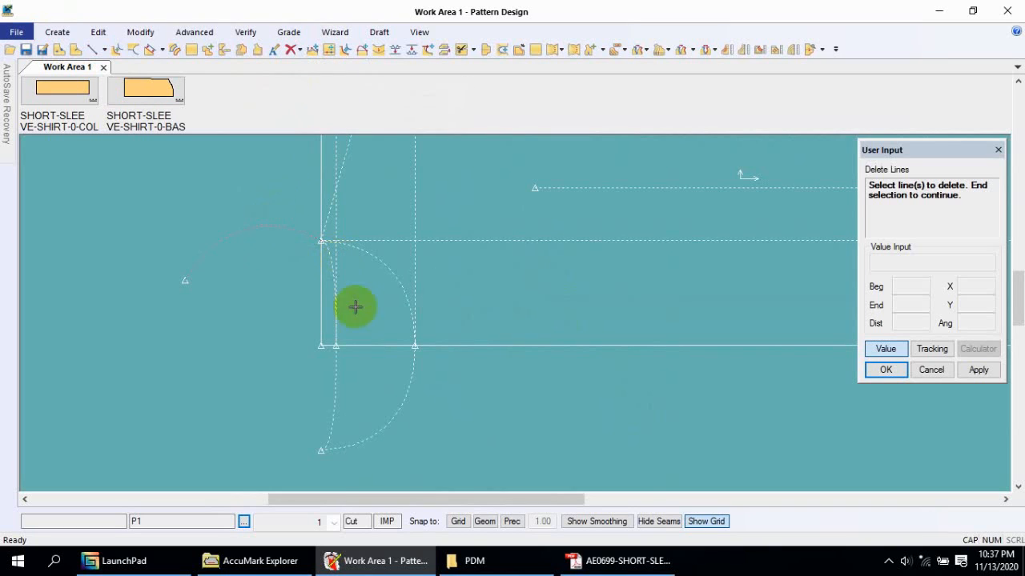
{"action": "left_click", "coordinate": [407, 380]}
{"action": "right_click", "coordinate": [409, 376]}
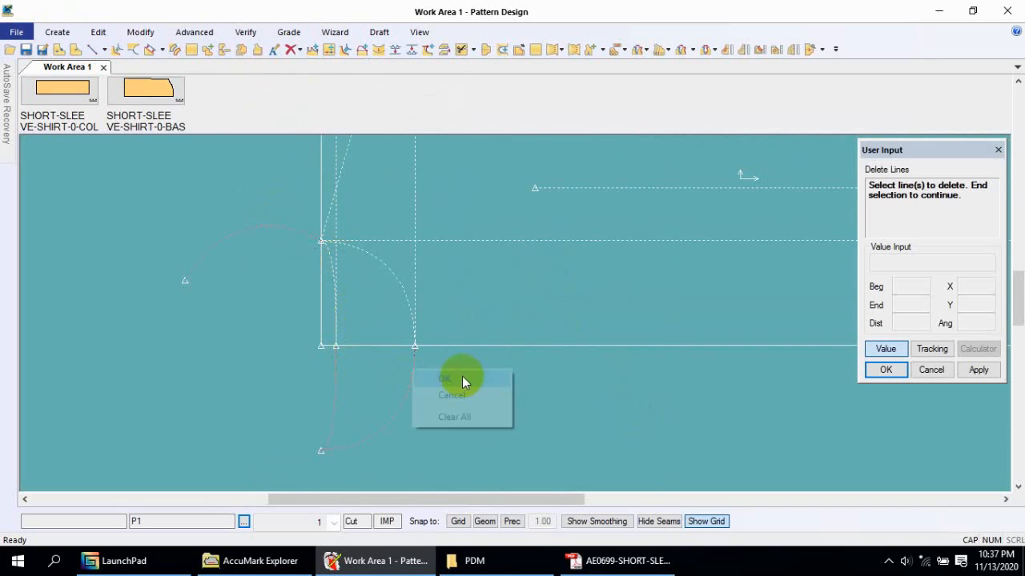
{"action": "left_click", "coordinate": [460, 377]}
{"action": "right_click", "coordinate": [511, 298]}
{"action": "left_click", "coordinate": [513, 294]}
{"action": "middle_click_drag", "start_coordinate": [513, 290], "coordinate": [437, 345]}
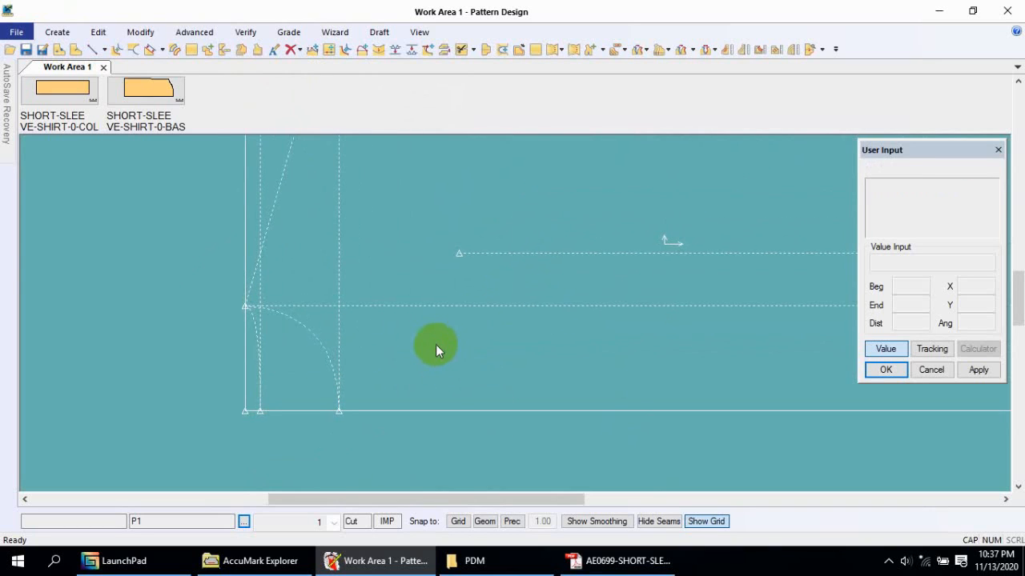
{"action": "middle_click_drag", "start_coordinate": [307, 369], "coordinate": [323, 354]}
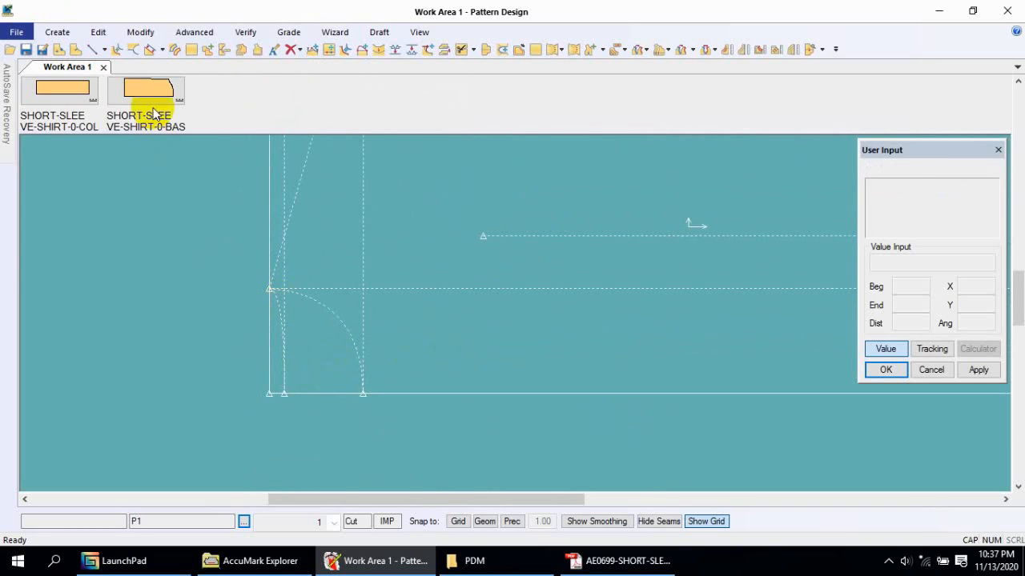
Draw a whole perpendicular line through the neck point of the slanted shoulder line and inspect how the neckline curves meet it.
{"action": "left_click", "coordinate": [103, 49]}
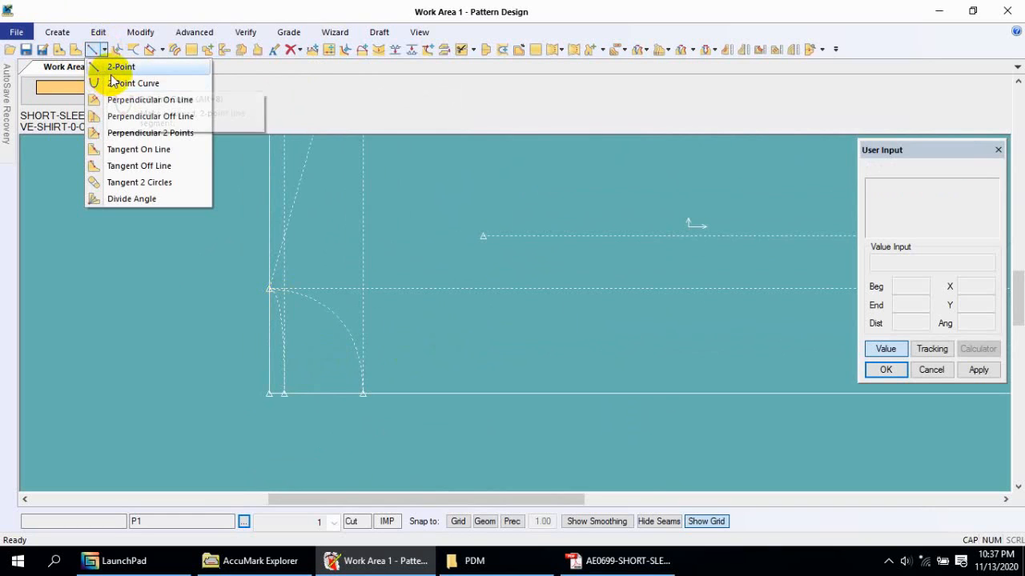
{"action": "left_click", "coordinate": [108, 100]}
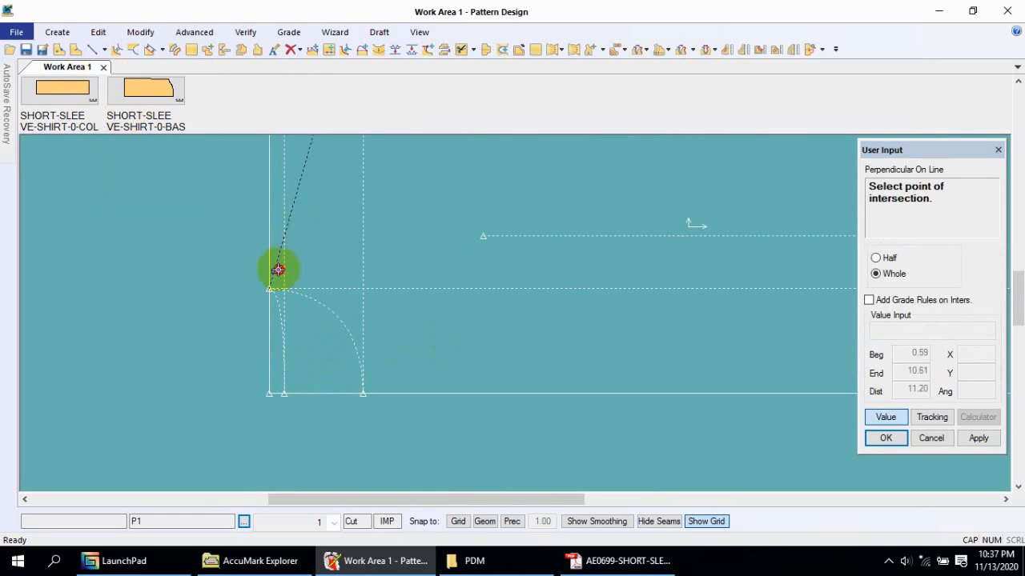
{"action": "left_click", "coordinate": [270, 291]}
{"action": "left_click", "coordinate": [874, 416]}
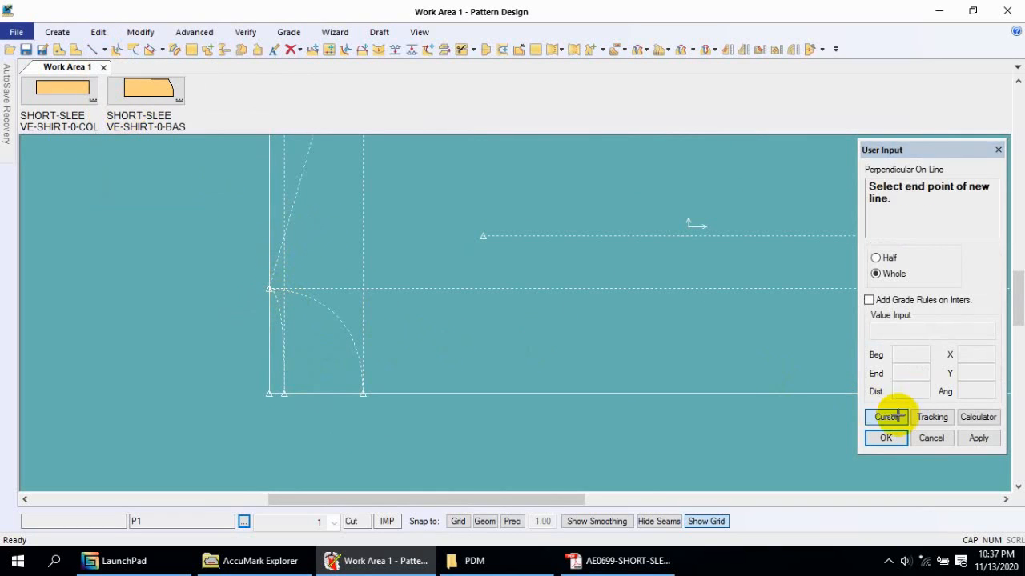
{"action": "left_click", "coordinate": [453, 342]}
{"action": "right_click", "coordinate": [405, 361]}
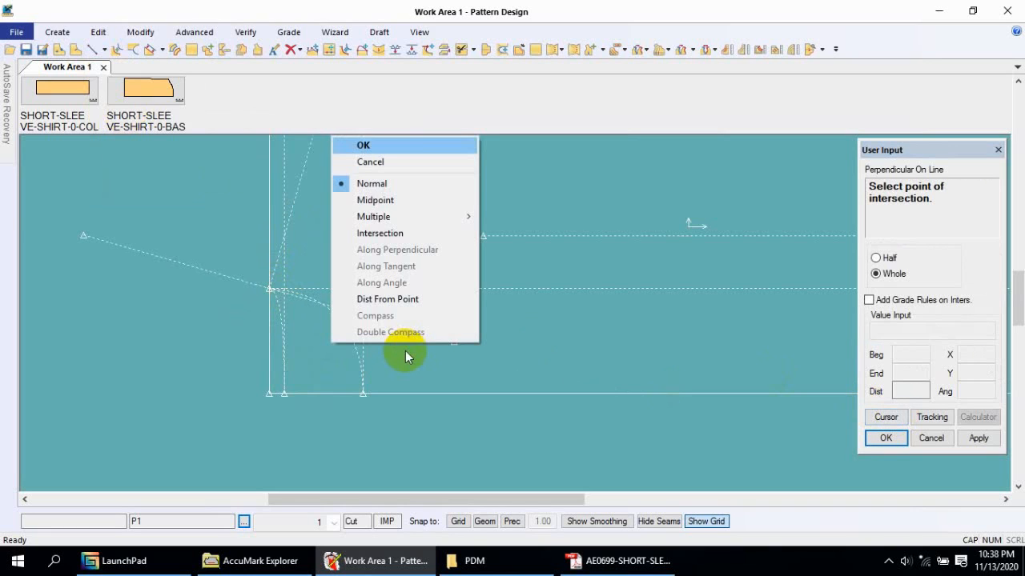
{"action": "left_click", "coordinate": [373, 163]}
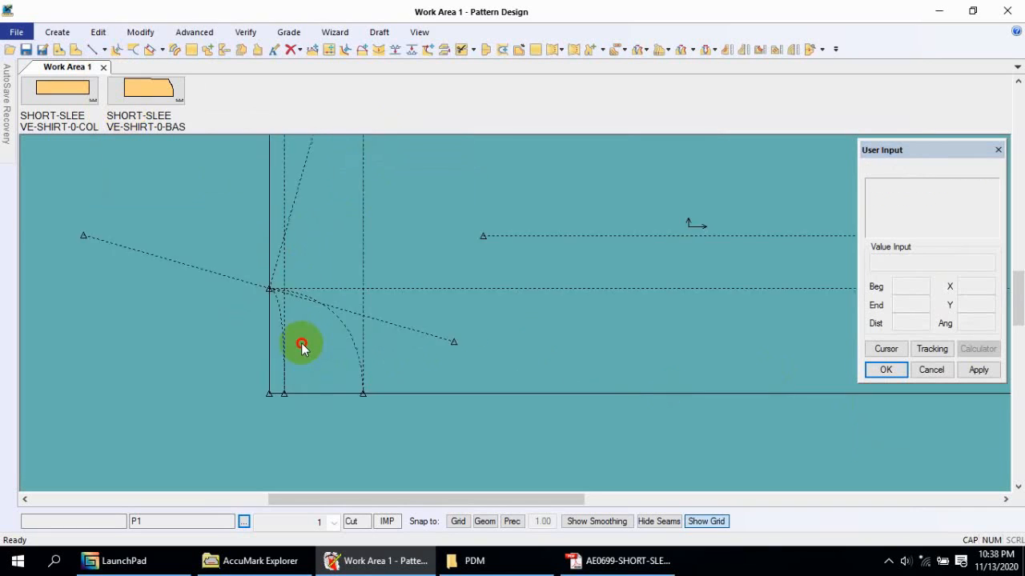
{"action": "scroll", "coordinate": [292, 357], "scroll_direction": "up", "scroll_amount": 4}
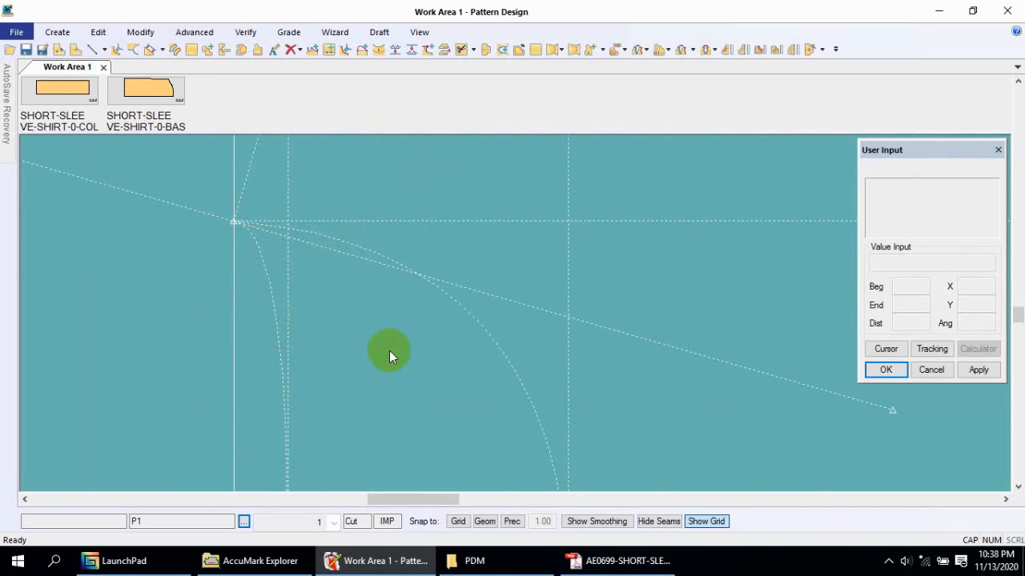
{"action": "scroll", "coordinate": [320, 268], "scroll_direction": "down", "scroll_amount": 3}
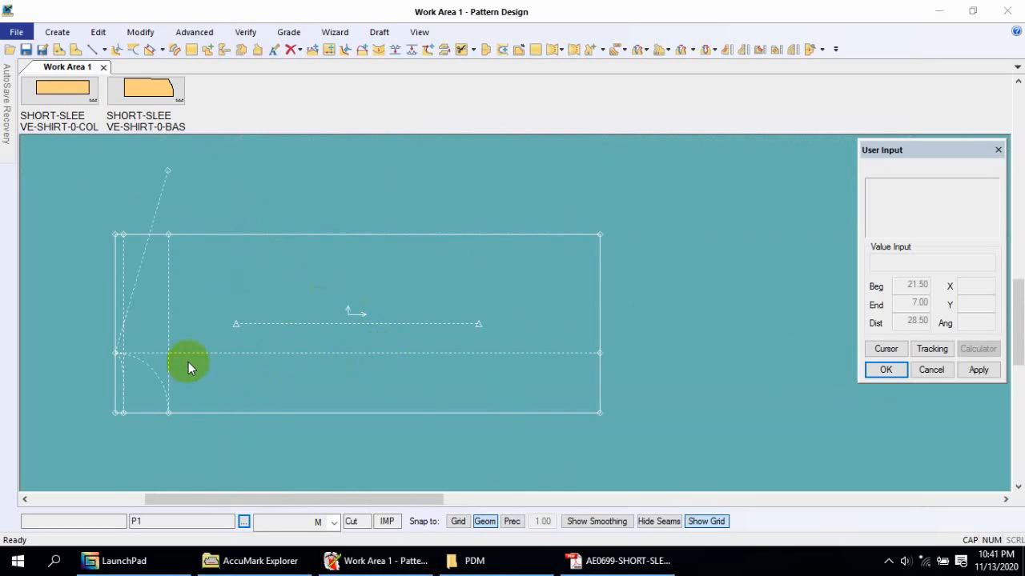
Measure the graded length of the reshaped back and front neckline curves together.
{"action": "middle_click_drag", "start_coordinate": [199, 373], "coordinate": [373, 365]}
{"action": "middle_click_drag", "start_coordinate": [407, 332], "coordinate": [415, 320]}
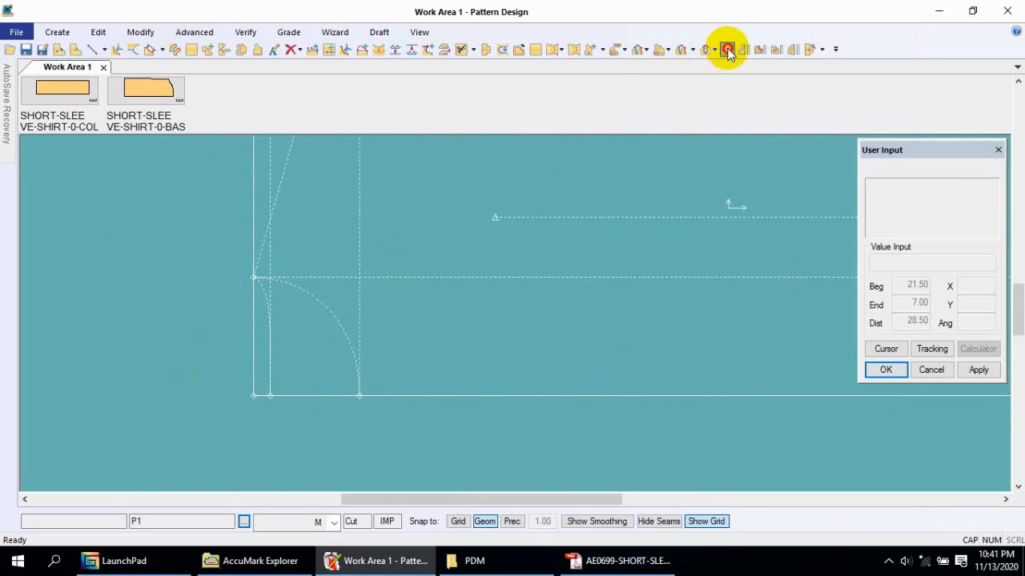
{"action": "left_click", "coordinate": [261, 287]}
{"action": "left_click", "coordinate": [295, 287]}
{"action": "right_click", "coordinate": [309, 261]}
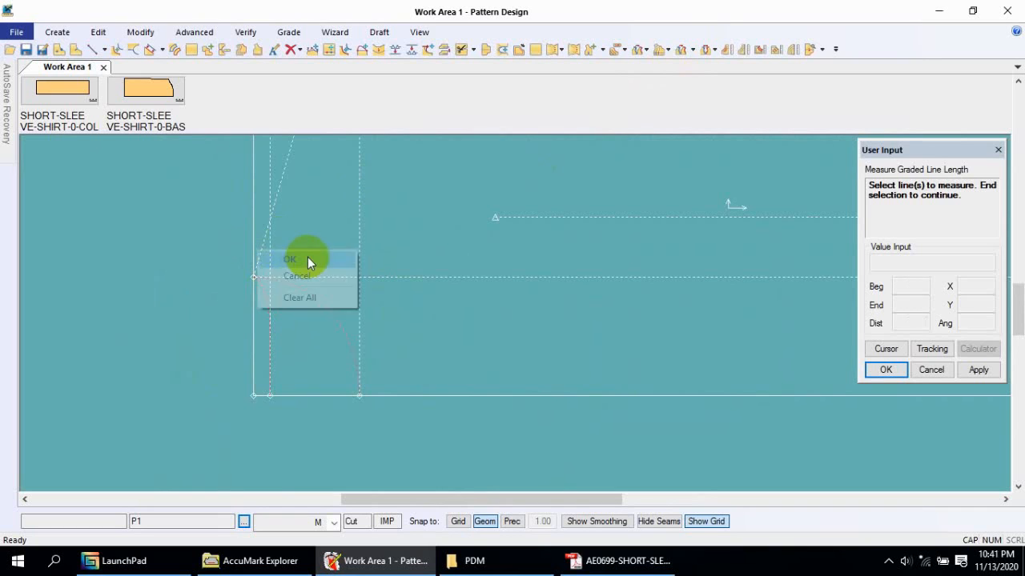
{"action": "left_click", "coordinate": [308, 260]}
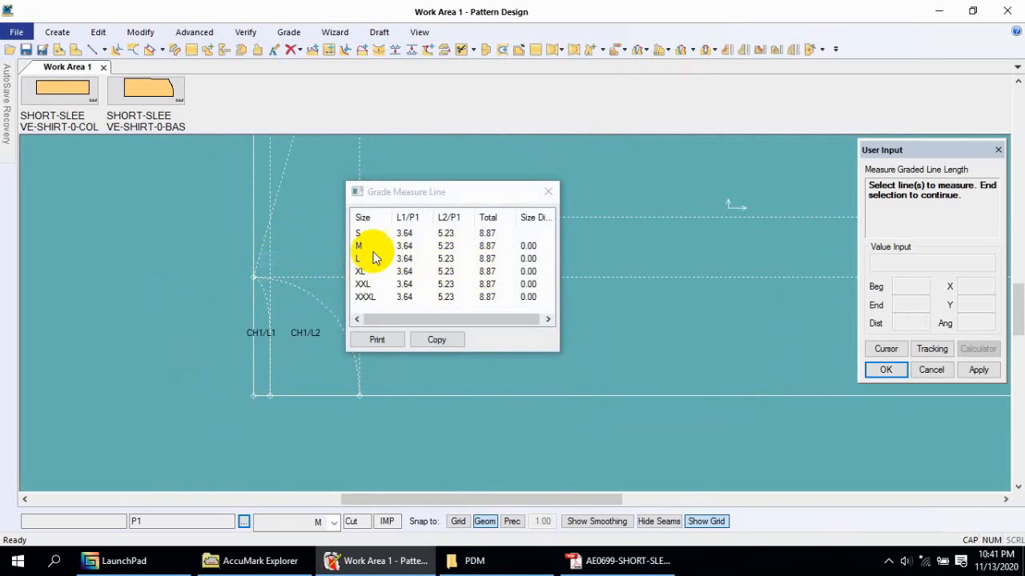
{"action": "left_click_drag", "start_coordinate": [372, 240], "coordinate": [502, 253]}
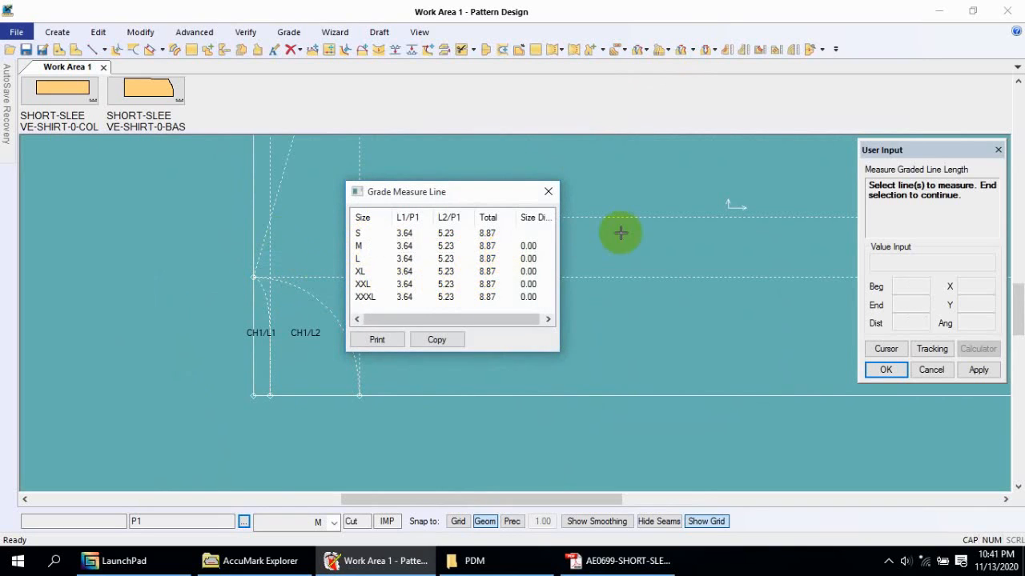
{"action": "right_click", "coordinate": [620, 233]}
{"action": "left_click", "coordinate": [608, 251]}
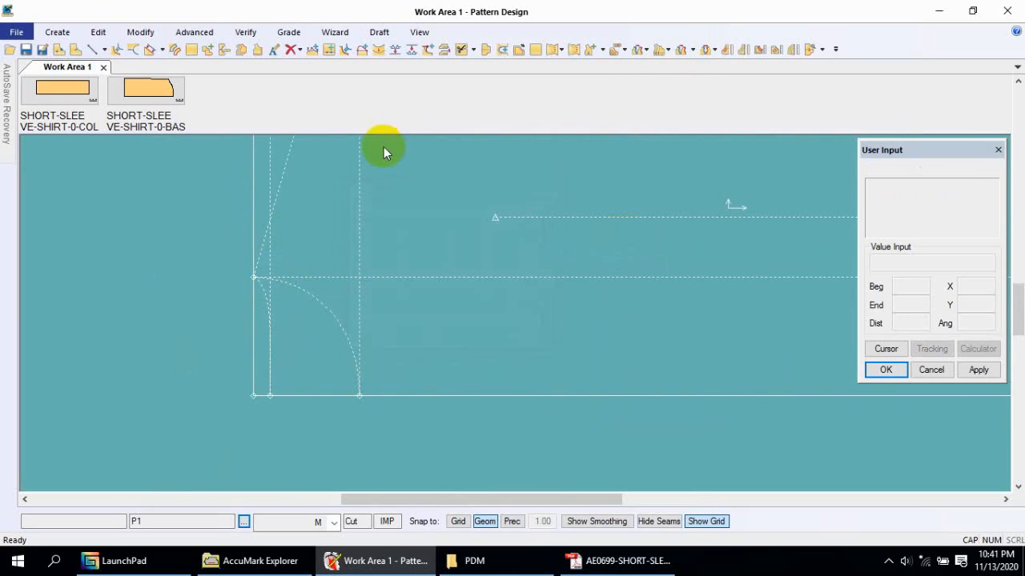
Mirror the deeper neckline curve across the slanted shoulder line and inspect the flow at the neck point.
{"action": "left_click", "coordinate": [134, 49]}
{"action": "left_click", "coordinate": [290, 286]}
{"action": "right_click", "coordinate": [255, 251]}
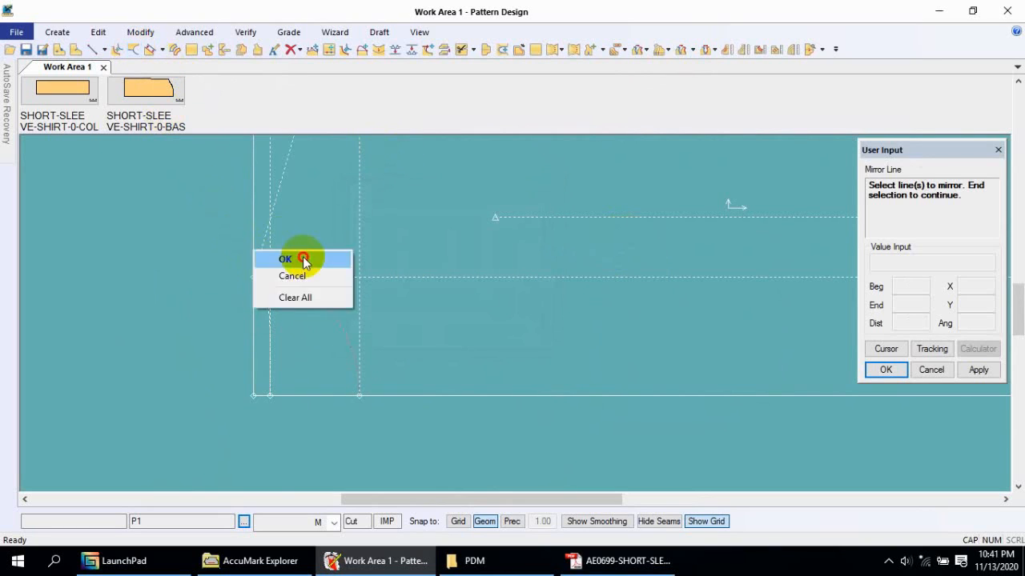
{"action": "left_click", "coordinate": [304, 260]}
{"action": "left_click", "coordinate": [264, 248]}
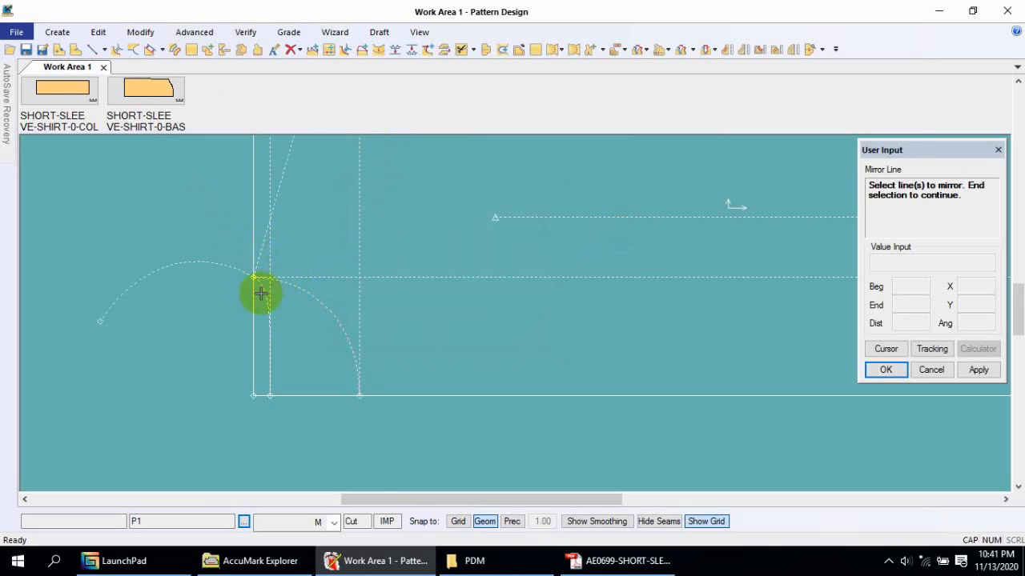
{"action": "scroll", "coordinate": [256, 291], "scroll_direction": "up", "scroll_amount": 7}
{"action": "scroll", "coordinate": [237, 278], "scroll_direction": "down", "scroll_amount": 6}
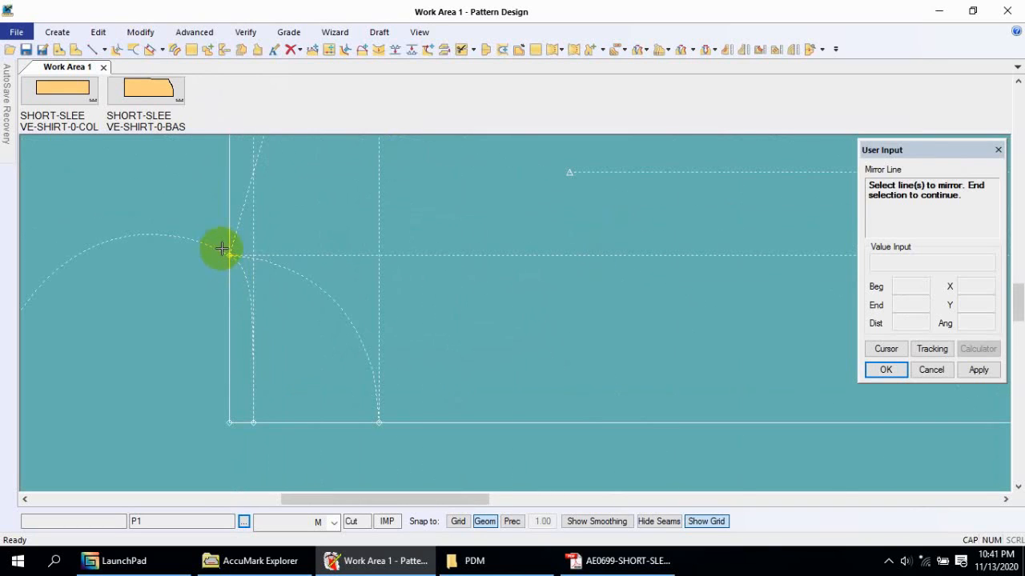
Mirror both neckline curves across the lower edge of the rectangle and inspect their continuity.
{"action": "left_click", "coordinate": [291, 276]}
{"action": "right_click", "coordinate": [301, 308]}
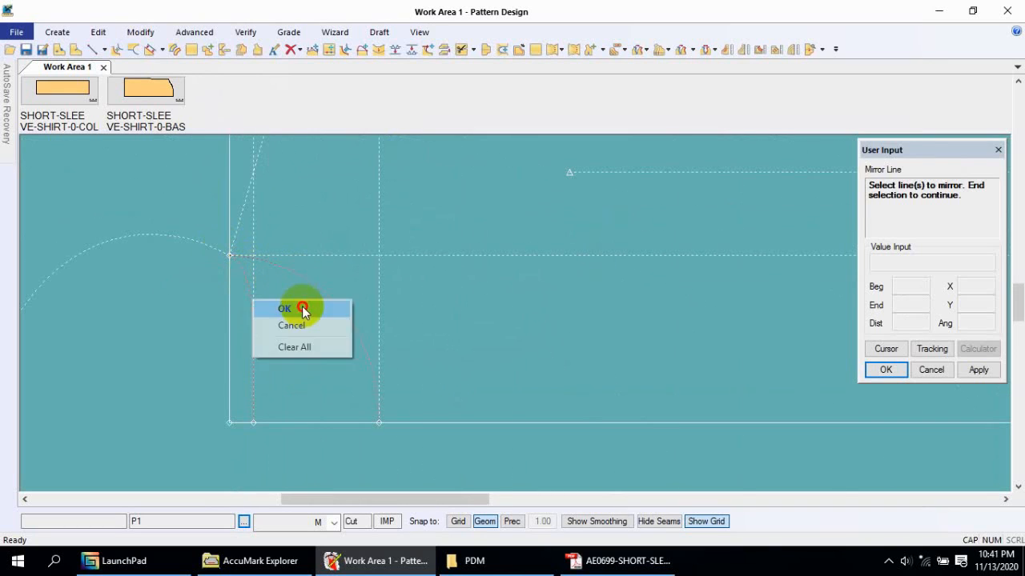
{"action": "left_click", "coordinate": [302, 310]}
{"action": "left_click", "coordinate": [277, 422]}
{"action": "right_click", "coordinate": [317, 378]}
{"action": "left_click", "coordinate": [318, 379]}
{"action": "middle_click_drag", "start_coordinate": [319, 378], "coordinate": [344, 344]}
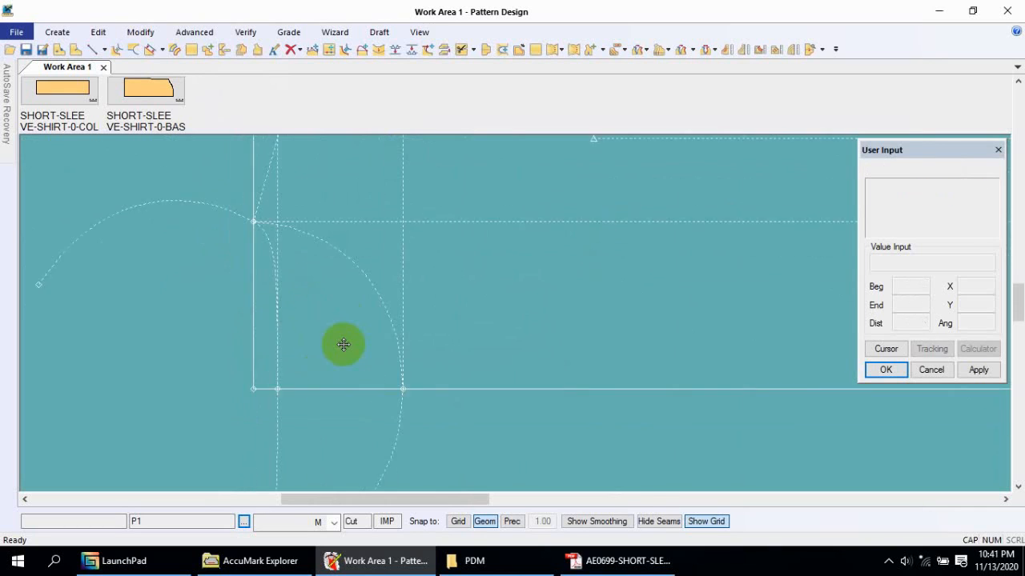
{"action": "scroll", "coordinate": [343, 329], "scroll_direction": "down", "scroll_amount": 2}
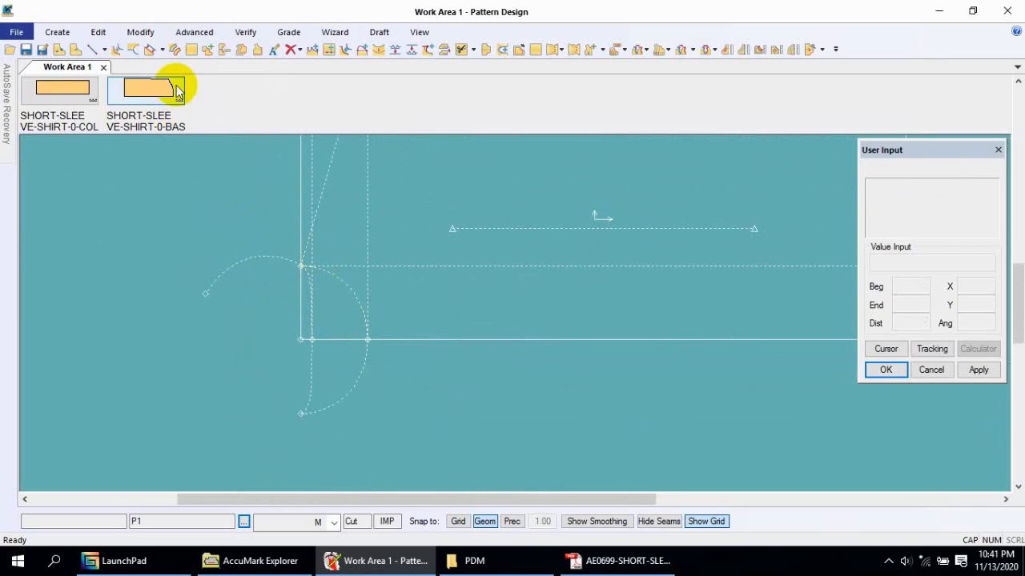
Delete the three mirrored neckline curves beyond the shoulder line and below the rectangle's lower edge.
{"action": "left_click", "coordinate": [302, 51]}
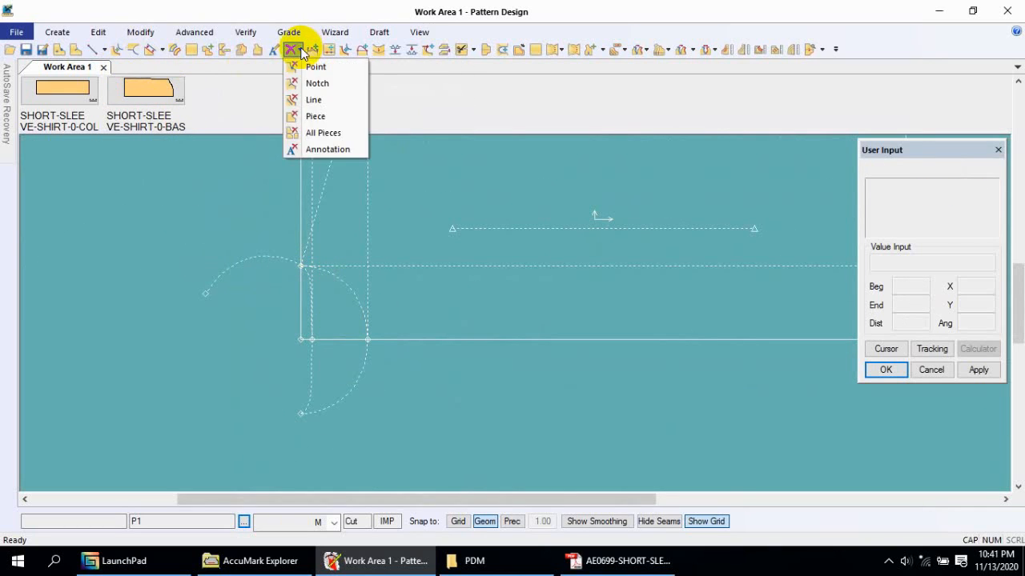
{"action": "left_click", "coordinate": [305, 100]}
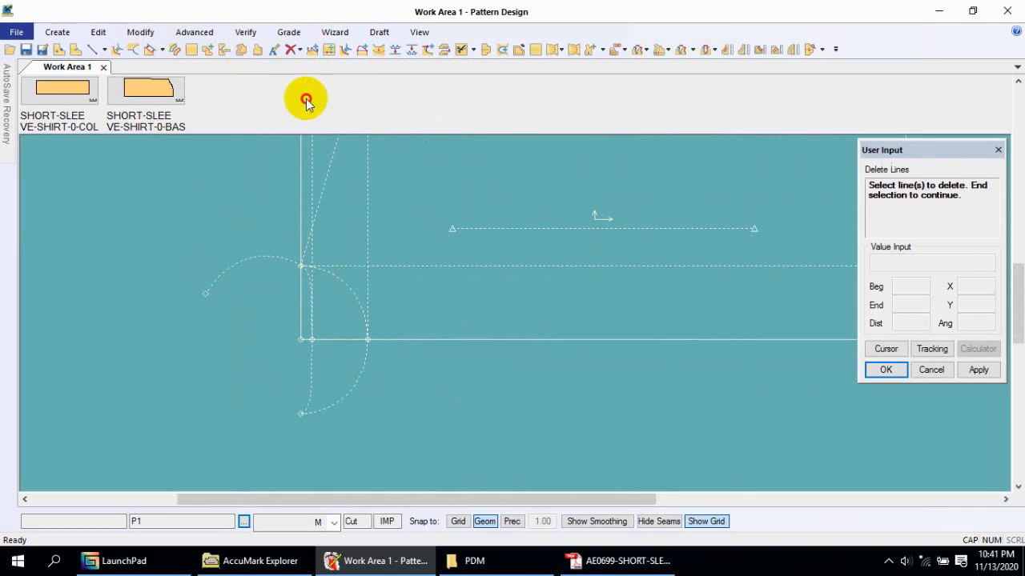
{"action": "left_click", "coordinate": [314, 374]}
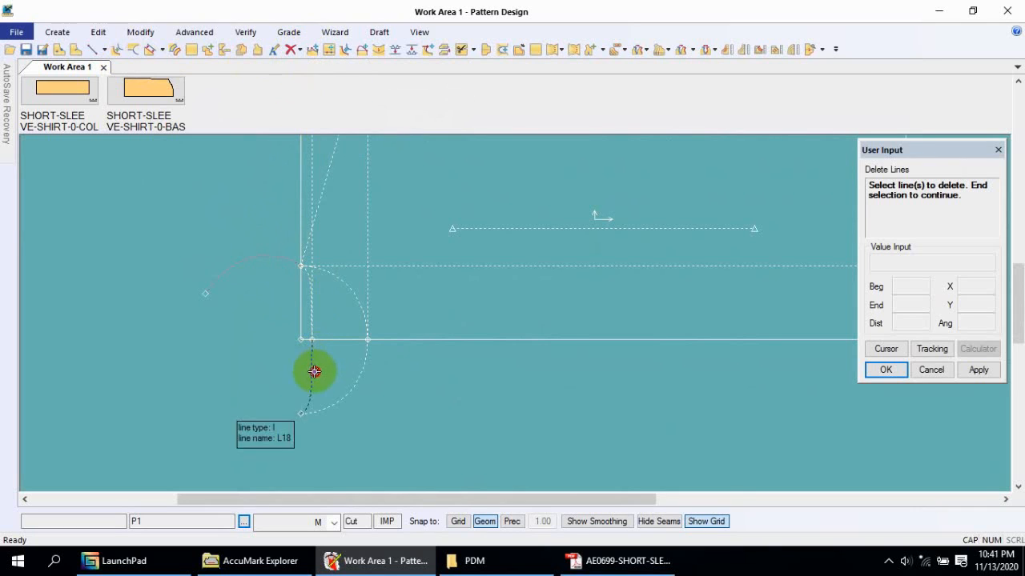
{"action": "left_click", "coordinate": [362, 375]}
{"action": "right_click", "coordinate": [437, 302]}
{"action": "left_click", "coordinate": [437, 302]}
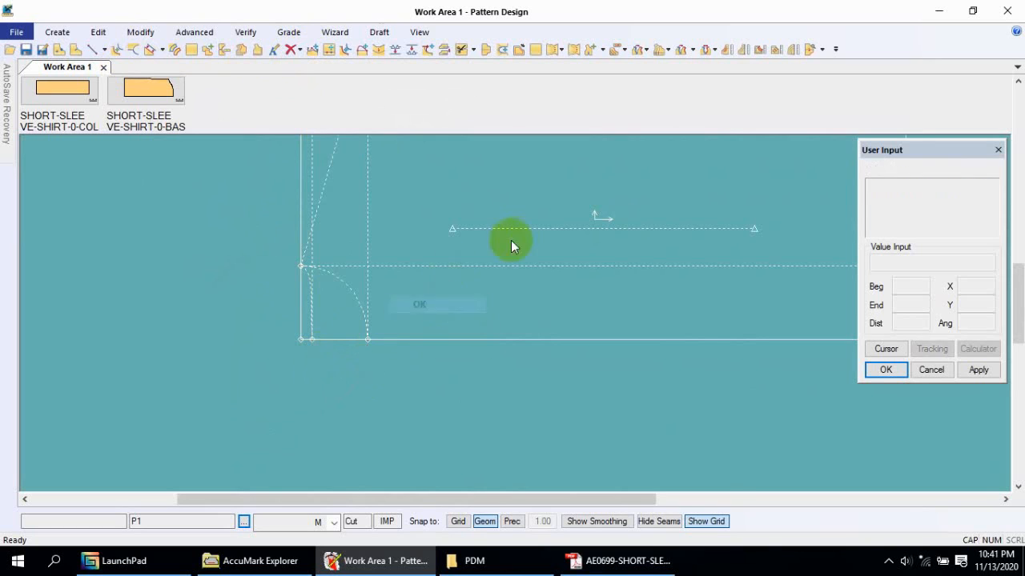
{"action": "middle_click_drag", "start_coordinate": [512, 242], "coordinate": [401, 322]}
{"action": "middle_click_drag", "start_coordinate": [358, 296], "coordinate": [360, 292]}
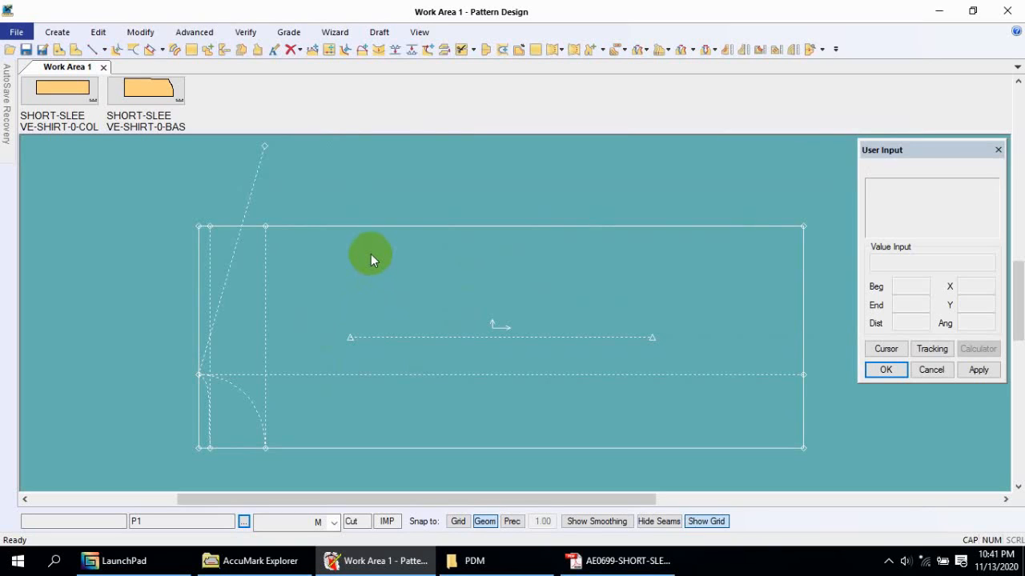
{"action": "scroll", "coordinate": [370, 254], "scroll_direction": "down", "scroll_amount": 2}
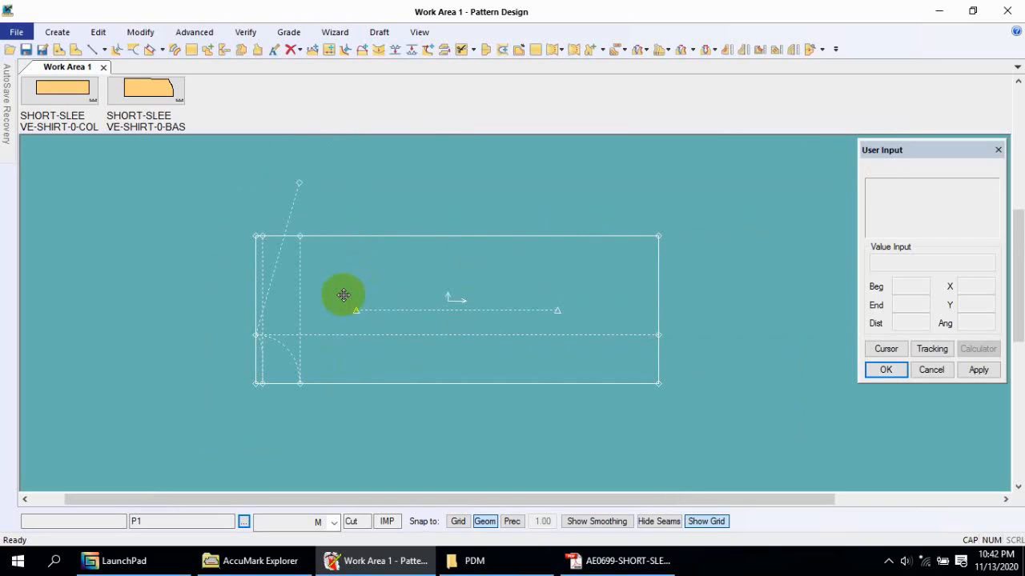
{"action": "middle_click_drag", "start_coordinate": [344, 293], "coordinate": [354, 302]}
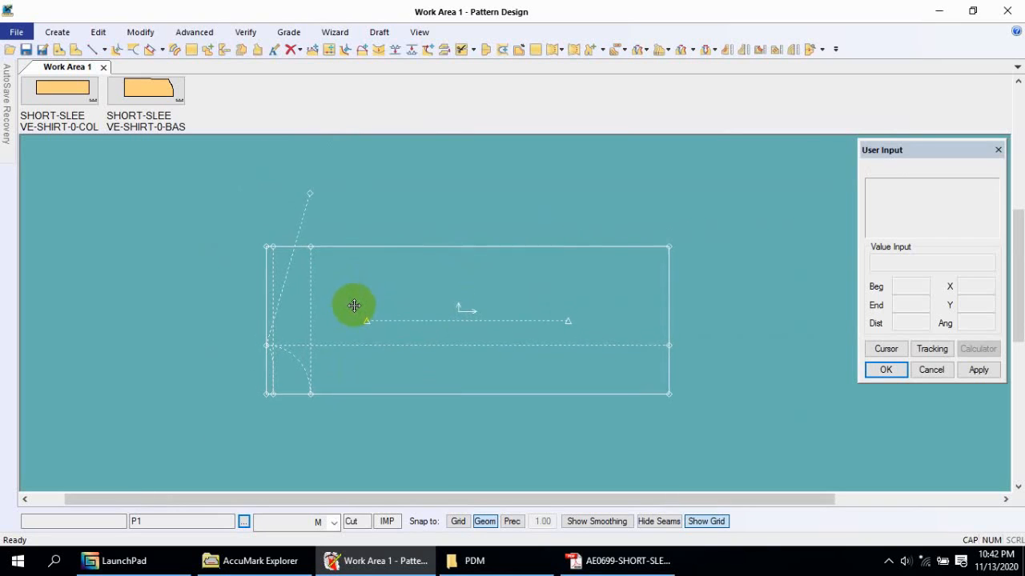
{"action": "scroll", "coordinate": [294, 284], "scroll_direction": "up", "scroll_amount": 2}
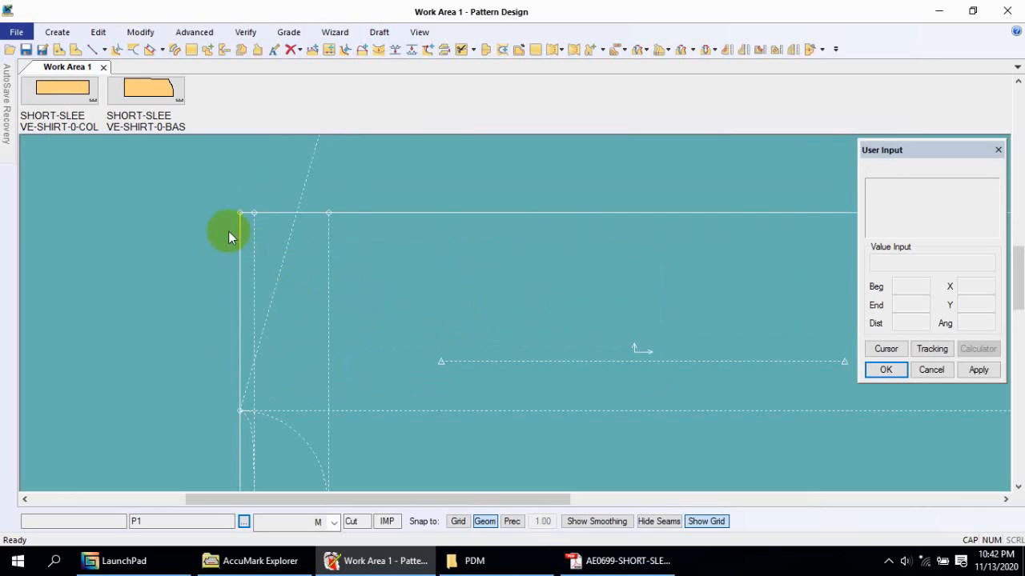
{"action": "scroll", "coordinate": [313, 290], "scroll_direction": "down", "scroll_amount": 2}
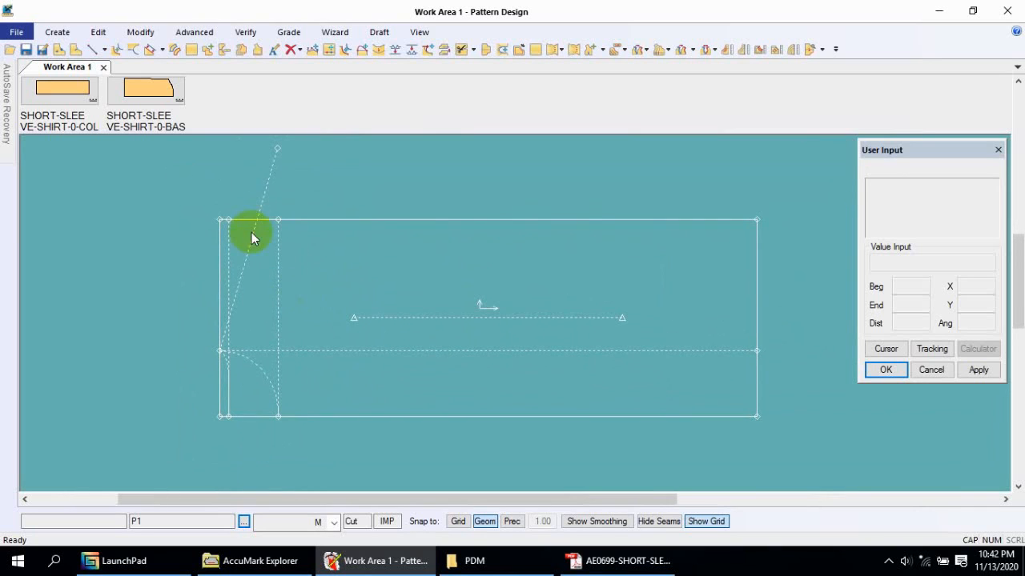
Add one internal line offset evenly from the rectangle's lower edge by a distance of -8.875.
{"action": "left_click", "coordinate": [57, 32]}
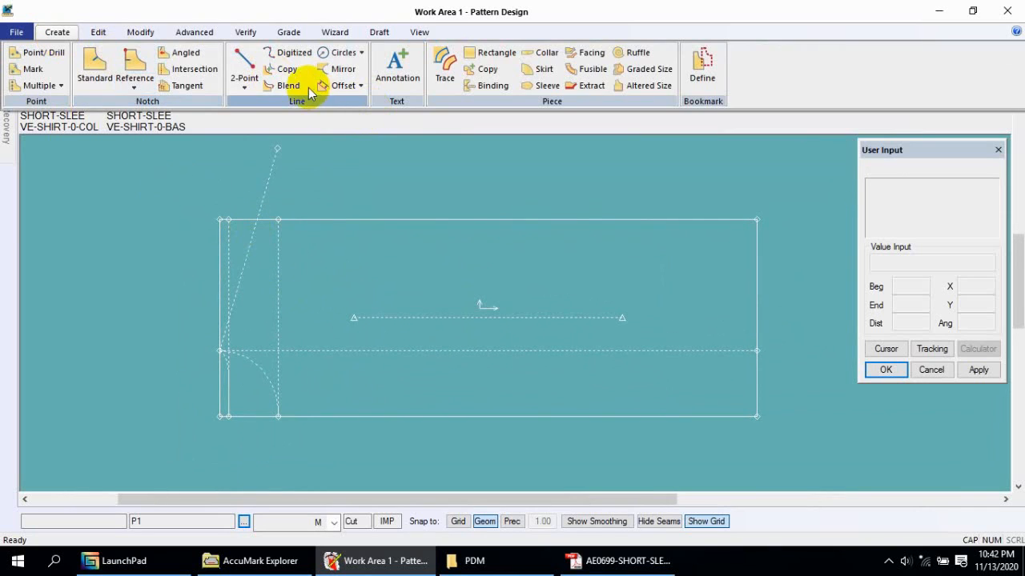
{"action": "left_click", "coordinate": [339, 84]}
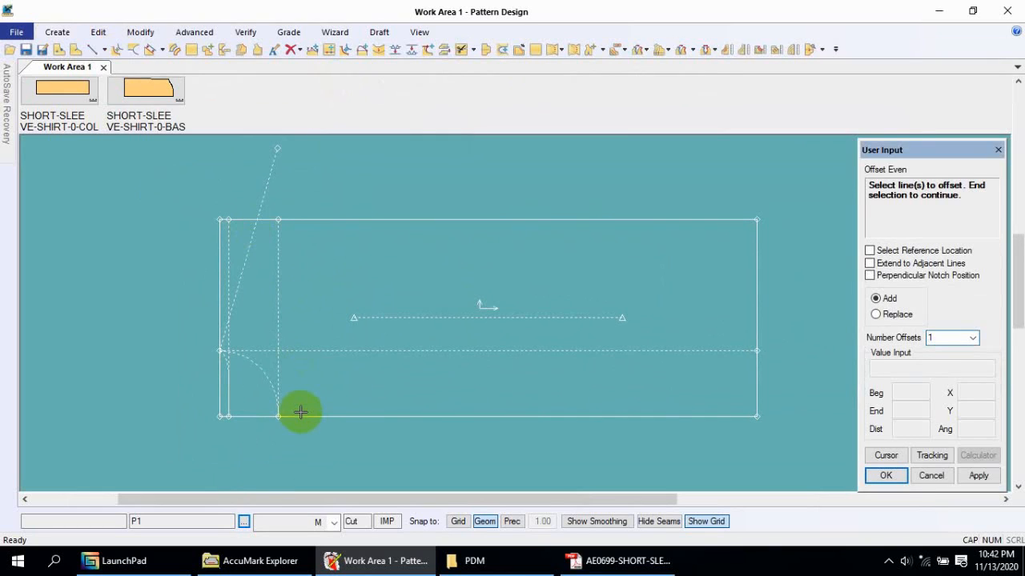
{"action": "left_click", "coordinate": [300, 412]}
{"action": "right_click", "coordinate": [306, 405]}
{"action": "left_click", "coordinate": [307, 405]}
{"action": "left_click", "coordinate": [321, 324]}
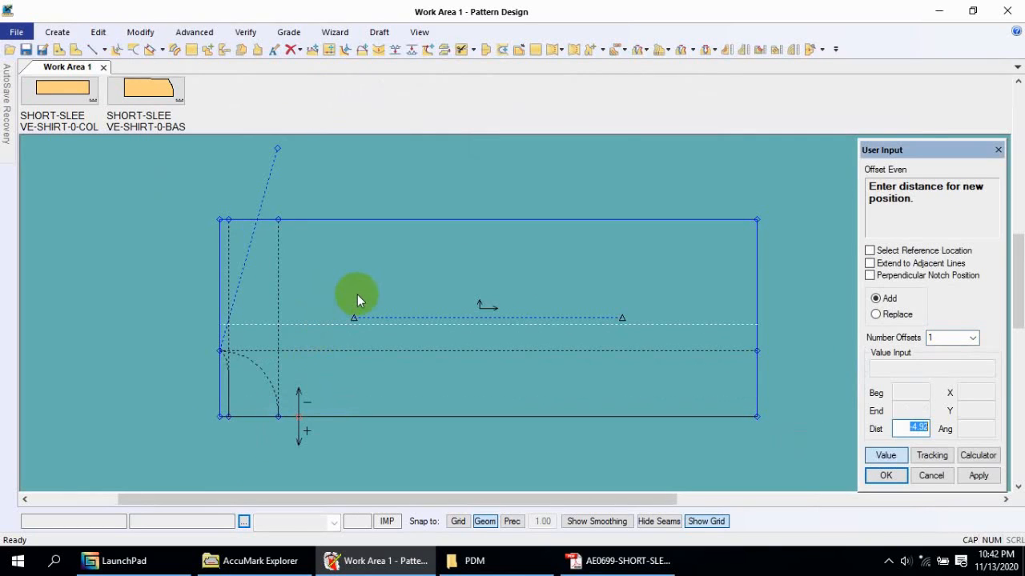
{"action": "key", "text": "BackSpace"}
{"action": "type", "text": "-8.875"}
{"action": "key", "text": "Return"}
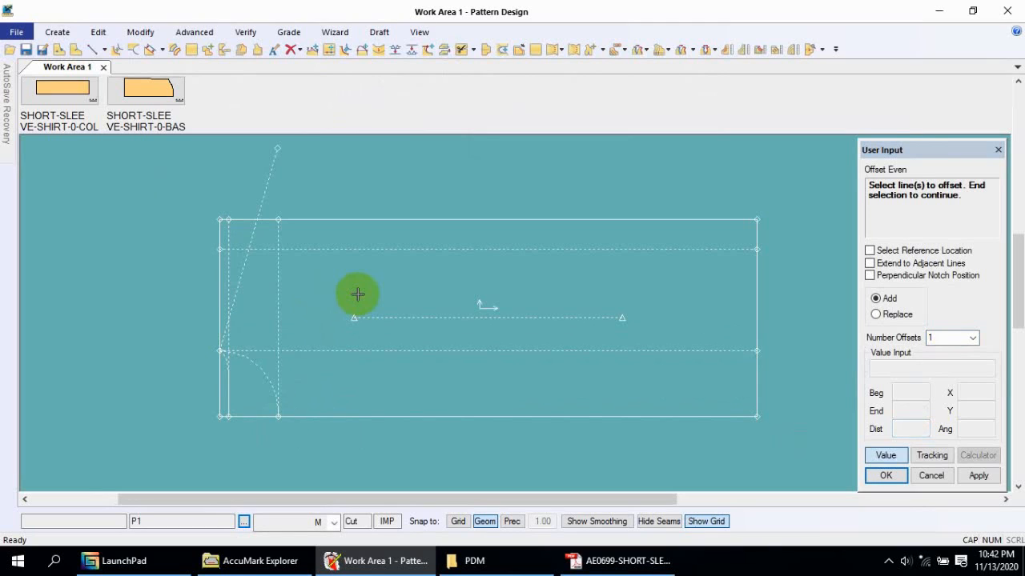
{"action": "right_click", "coordinate": [351, 283]}
{"action": "left_click", "coordinate": [351, 284]}
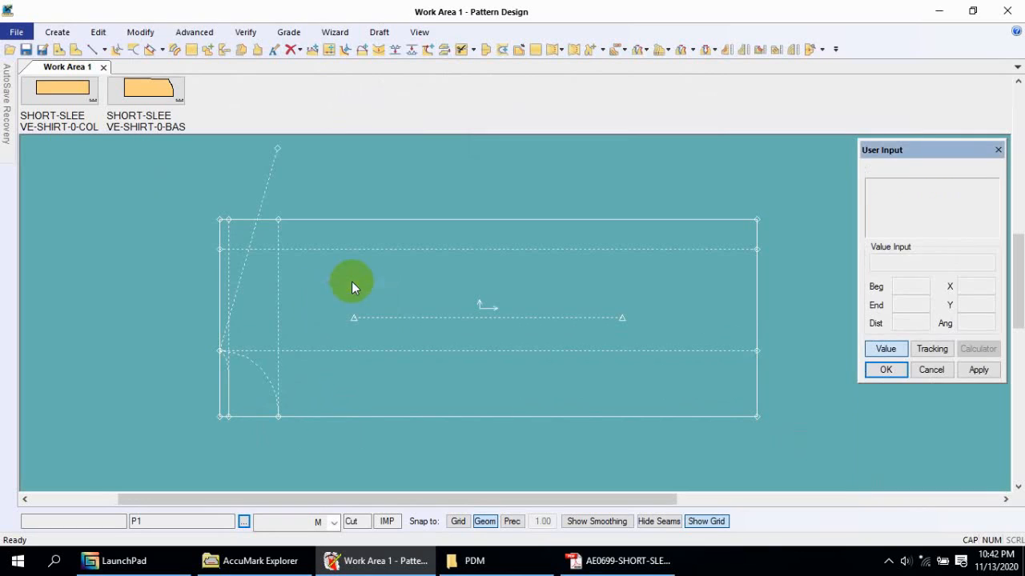
{"action": "left_click_drag", "start_coordinate": [344, 282], "coordinate": [353, 278]}
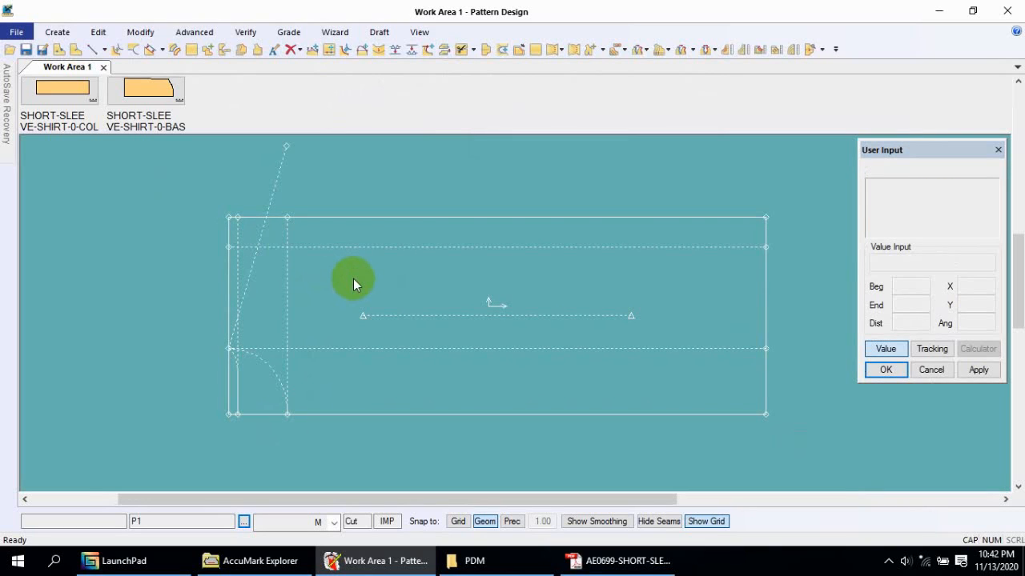
Clip the slanted shoulder line at the horizontal offset line near the rectangle's upper edge, keeping the part towards the neck point.
{"action": "left_click", "coordinate": [59, 32]}
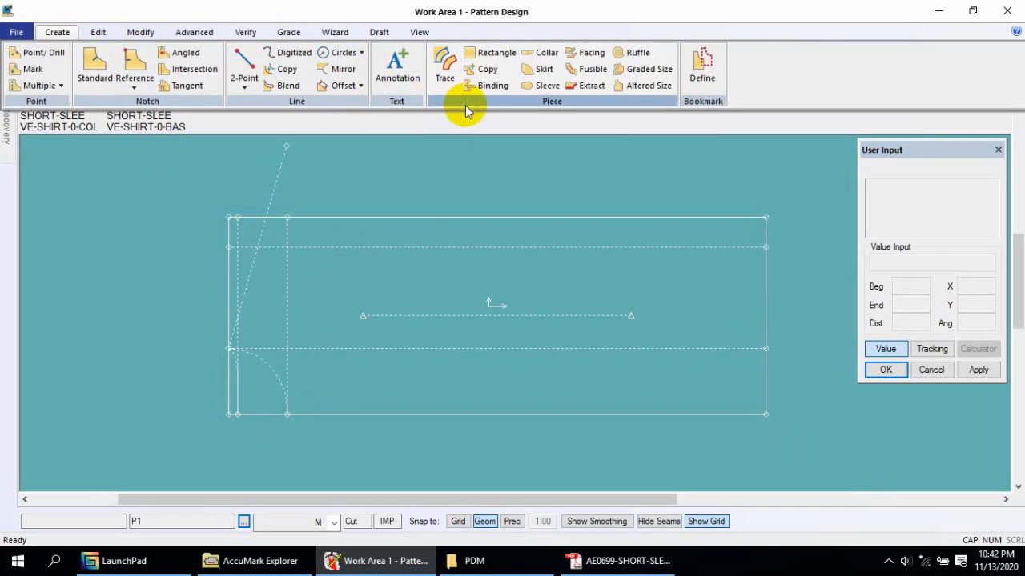
{"action": "left_click", "coordinate": [100, 32]}
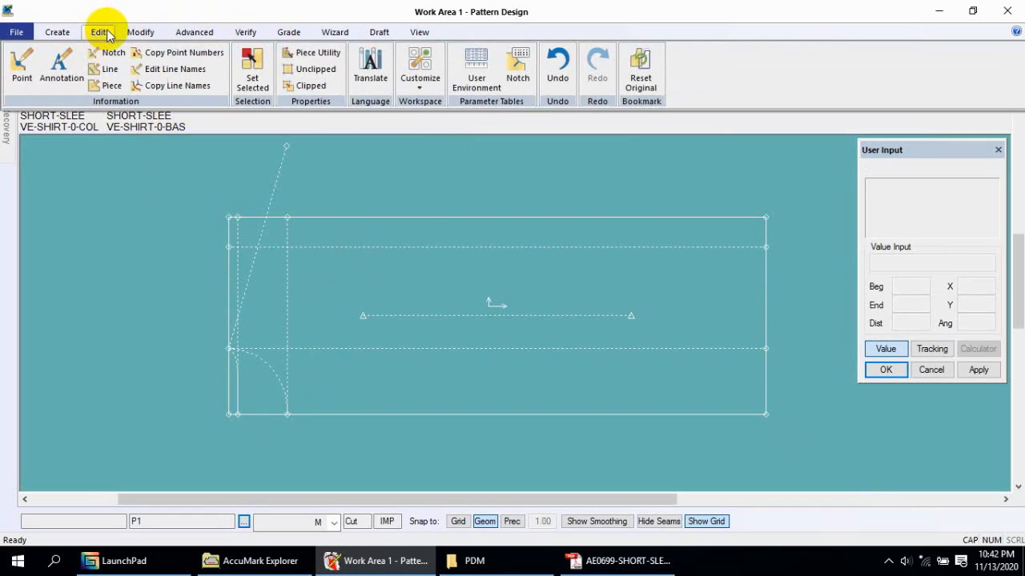
{"action": "left_click", "coordinate": [140, 32]}
{"action": "left_click", "coordinate": [589, 69]}
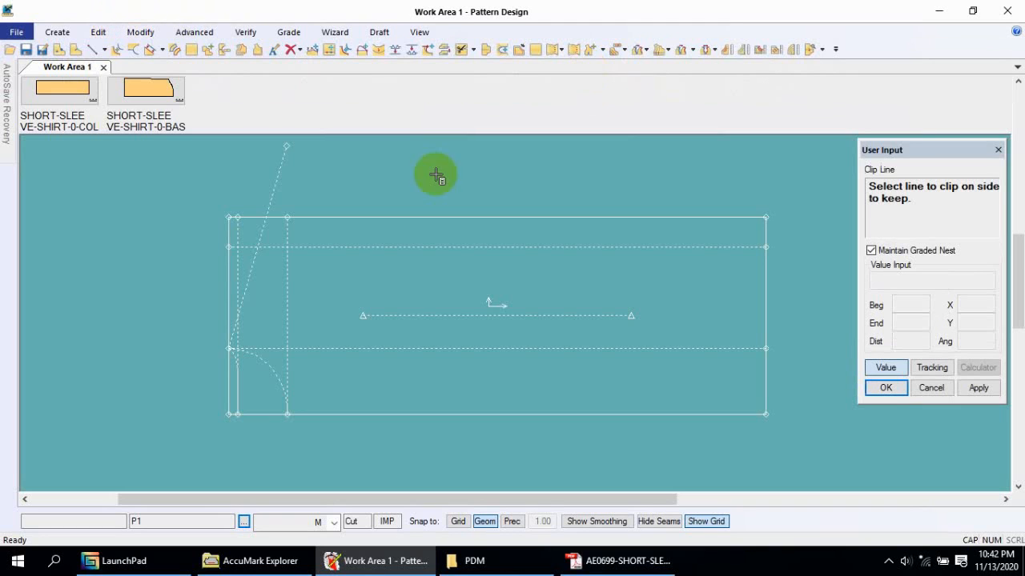
{"action": "left_click", "coordinate": [251, 274]}
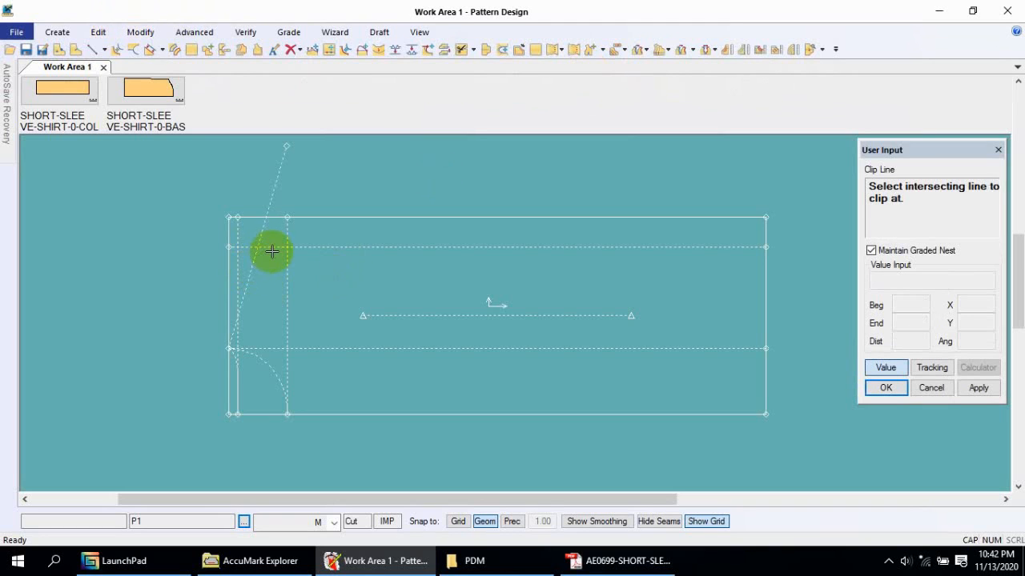
{"action": "right_click", "coordinate": [269, 256]}
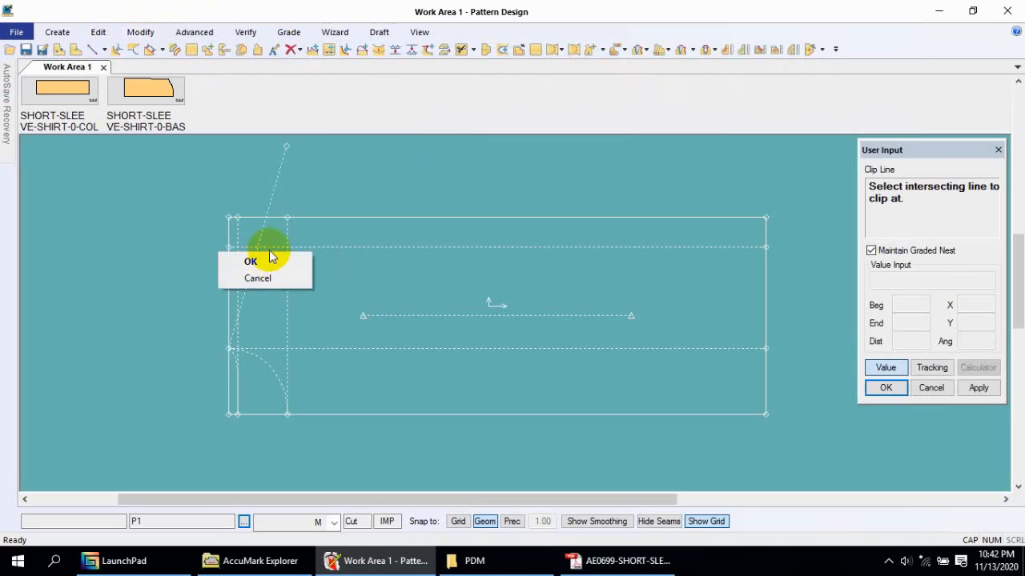
{"action": "left_click", "coordinate": [269, 256]}
{"action": "left_click", "coordinate": [269, 248]}
{"action": "right_click", "coordinate": [270, 248]}
{"action": "left_click", "coordinate": [270, 250]}
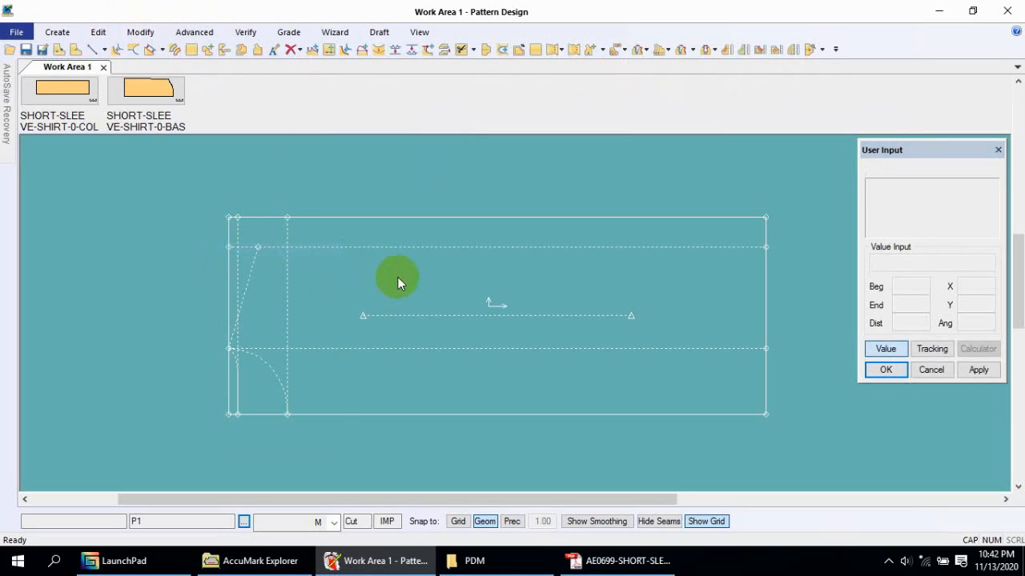
Delete the horizontal internal line that crosses the outer end of the shoulder line.
{"action": "left_click", "coordinate": [300, 50]}
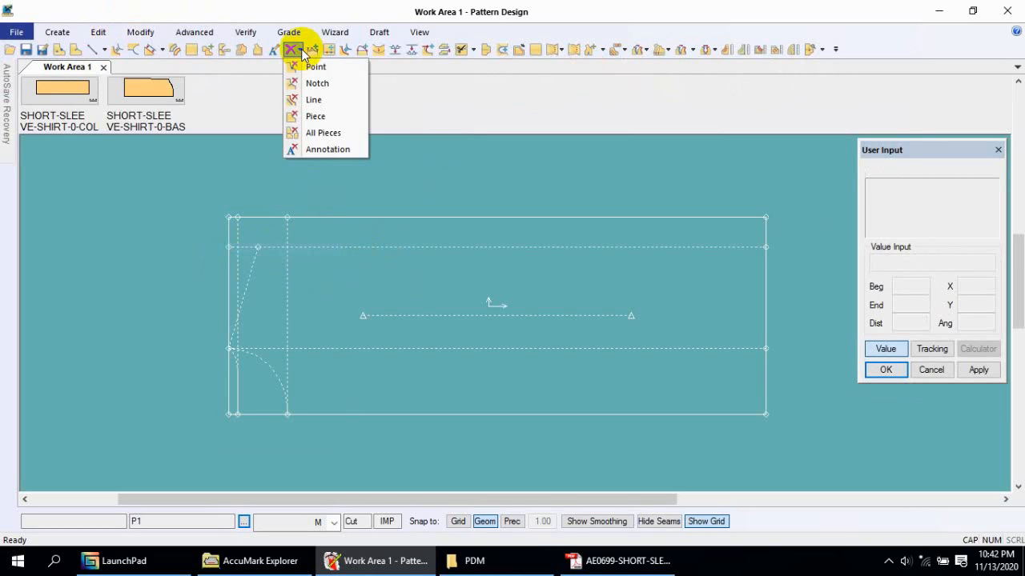
{"action": "left_click", "coordinate": [314, 99]}
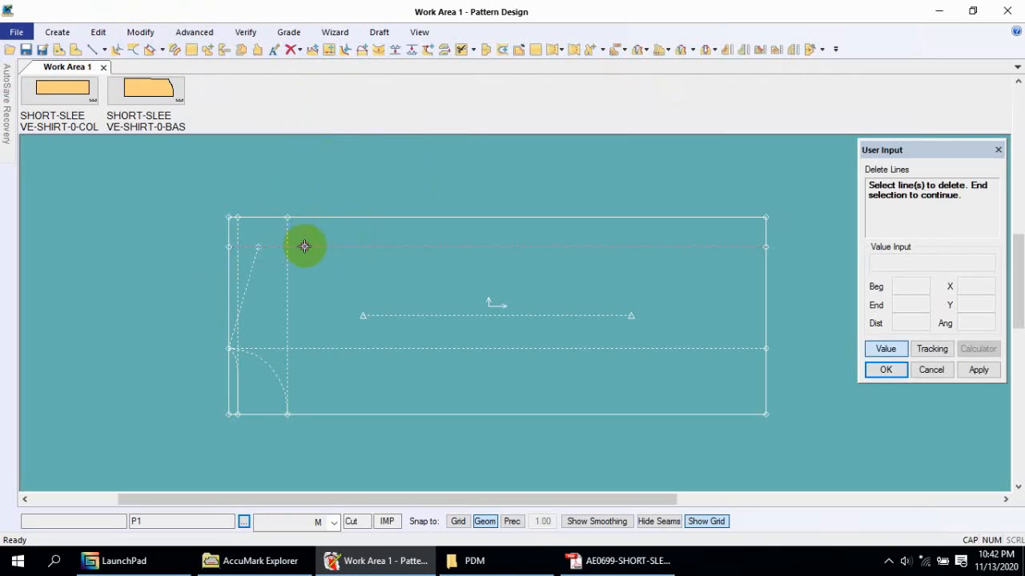
{"action": "right_click", "coordinate": [319, 244]}
{"action": "left_click", "coordinate": [323, 246]}
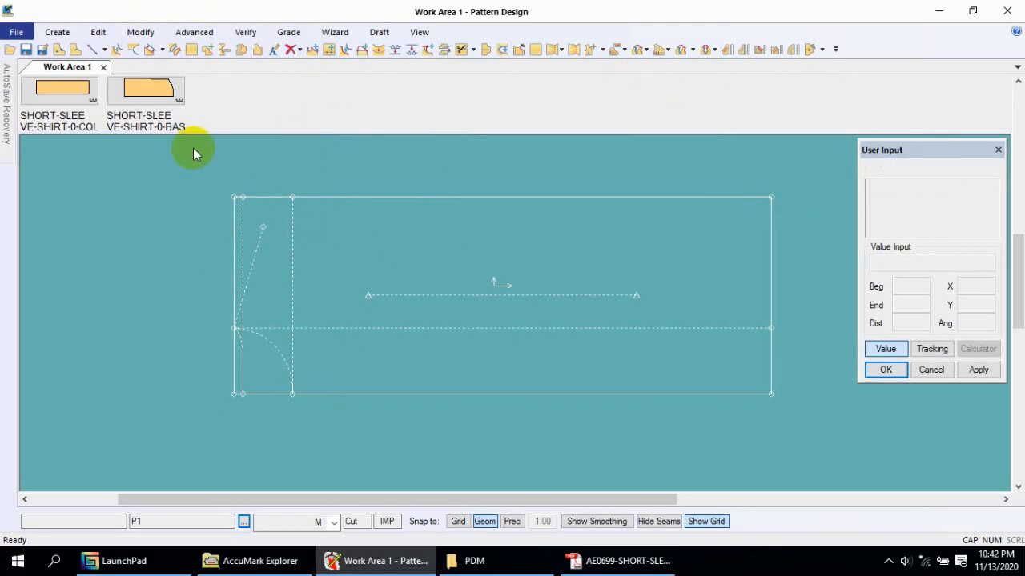
Add one even offset of the vertical front neck depth line, placed through the outer end of the shoulder line.
{"action": "left_click", "coordinate": [57, 32]}
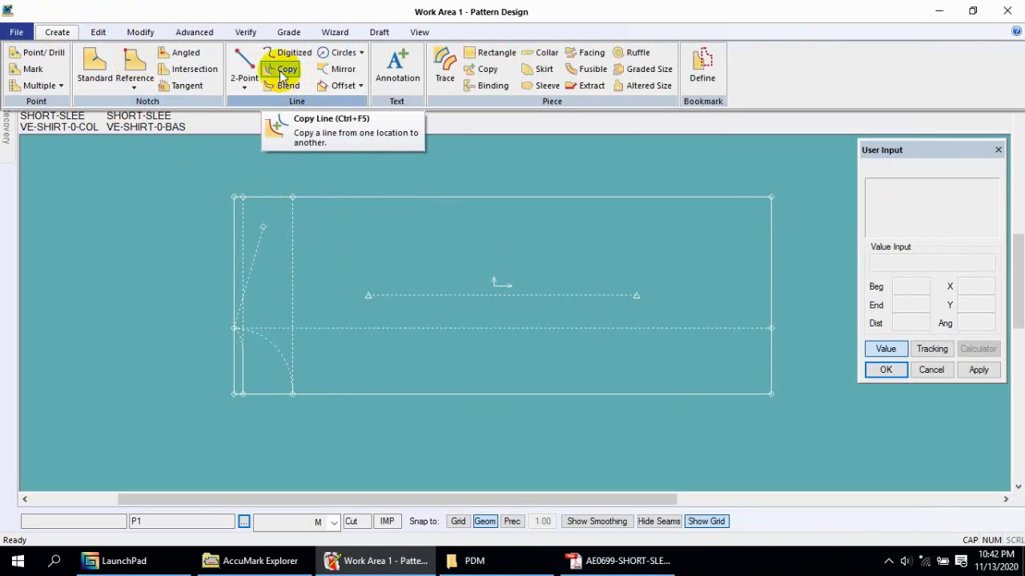
{"action": "left_click", "coordinate": [340, 84]}
{"action": "right_click", "coordinate": [313, 248]}
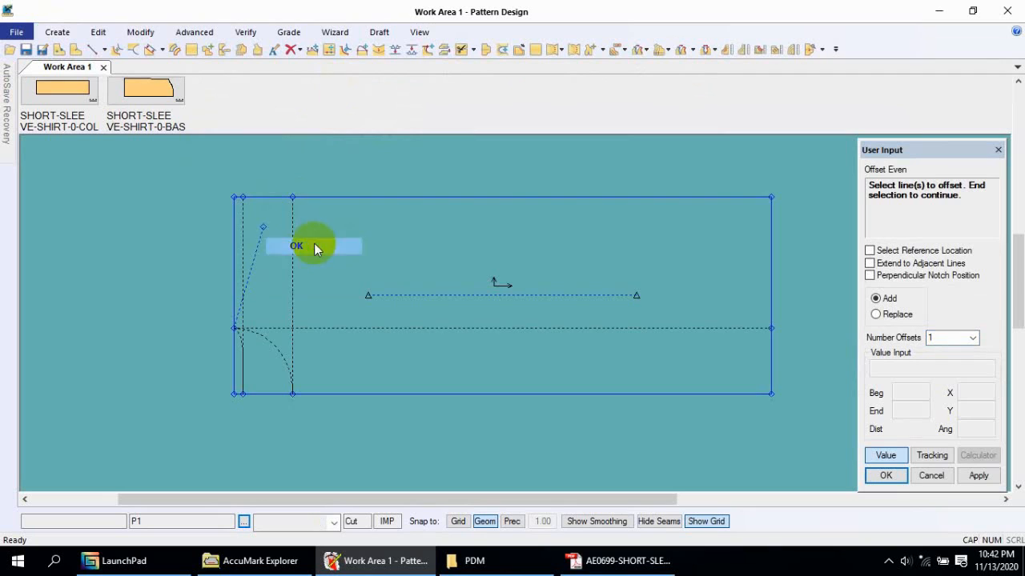
{"action": "left_click", "coordinate": [314, 248]}
{"action": "left_click", "coordinate": [885, 455]}
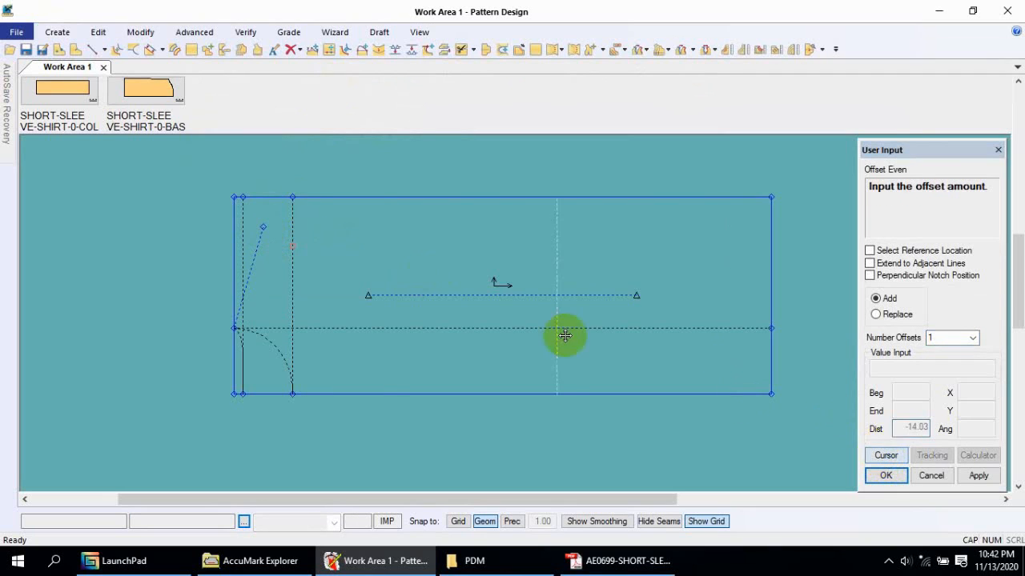
{"action": "left_click", "coordinate": [266, 226]}
{"action": "right_click", "coordinate": [355, 239]}
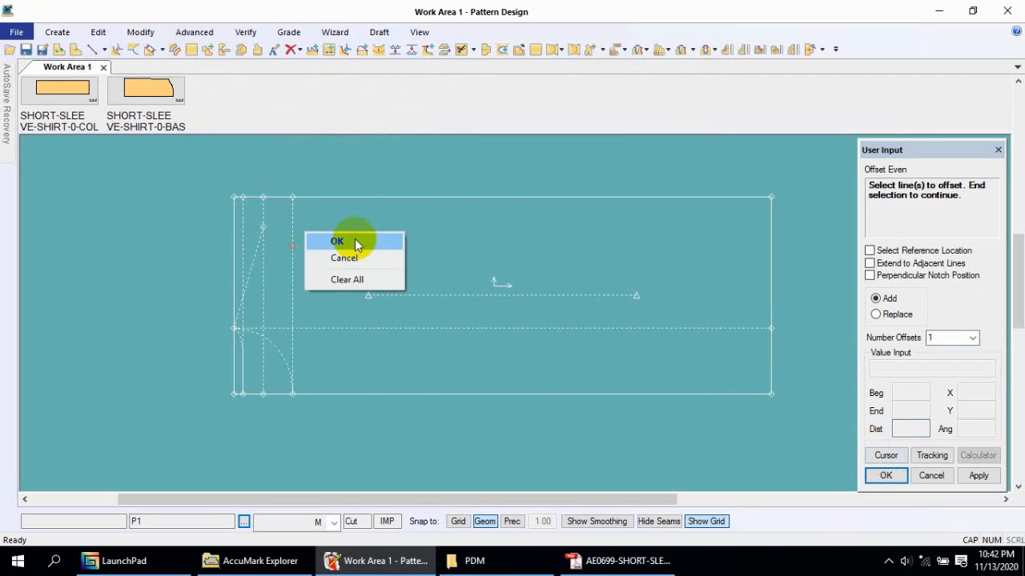
{"action": "left_click", "coordinate": [336, 241]}
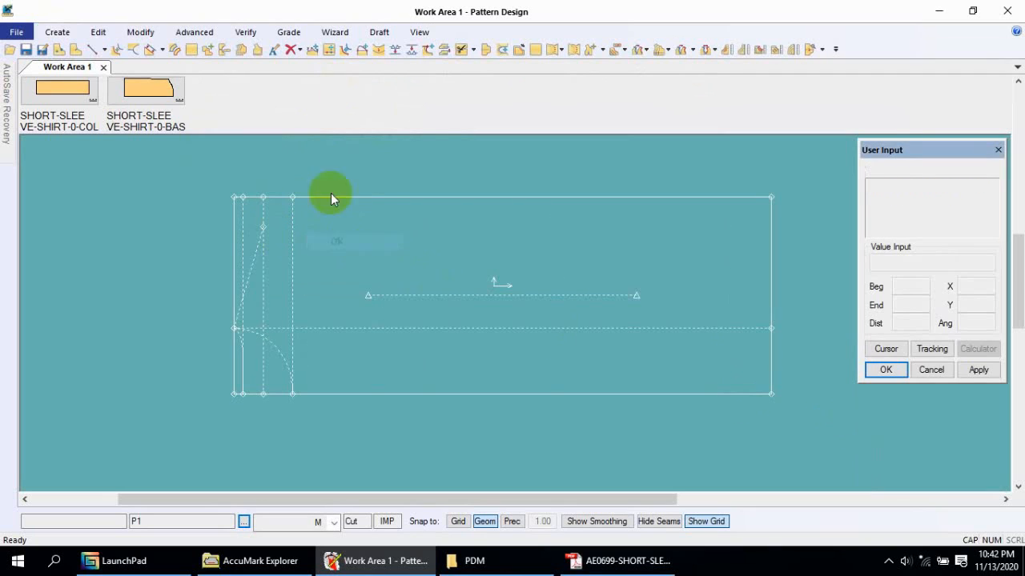
Clip the new vertical line at the shoulder line's outer end, keeping the portion below the shoulder tip.
{"action": "left_click", "coordinate": [140, 33]}
{"action": "left_click", "coordinate": [581, 69]}
{"action": "left_click", "coordinate": [263, 267]}
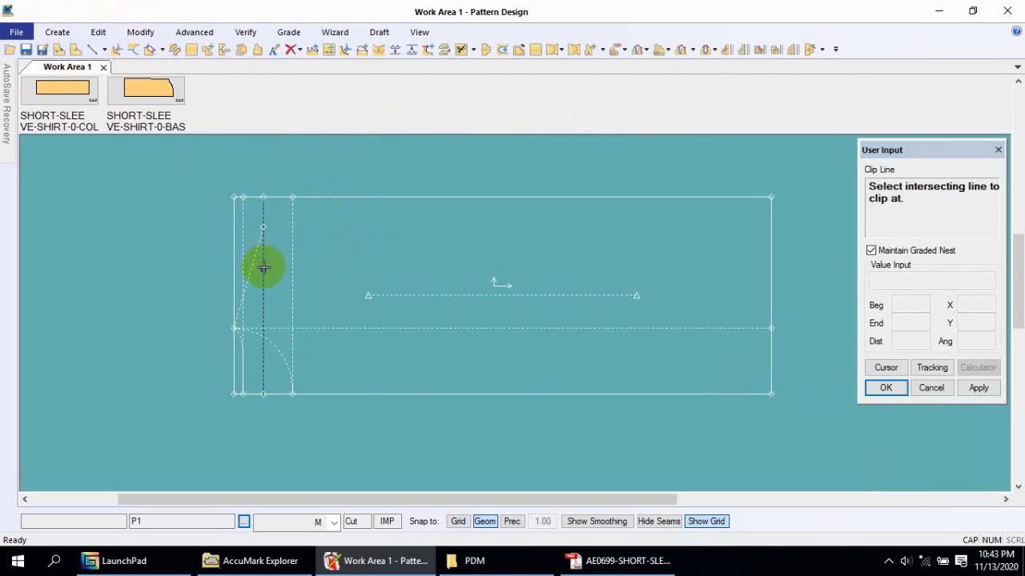
{"action": "left_click", "coordinate": [257, 243]}
{"action": "right_click", "coordinate": [332, 229]}
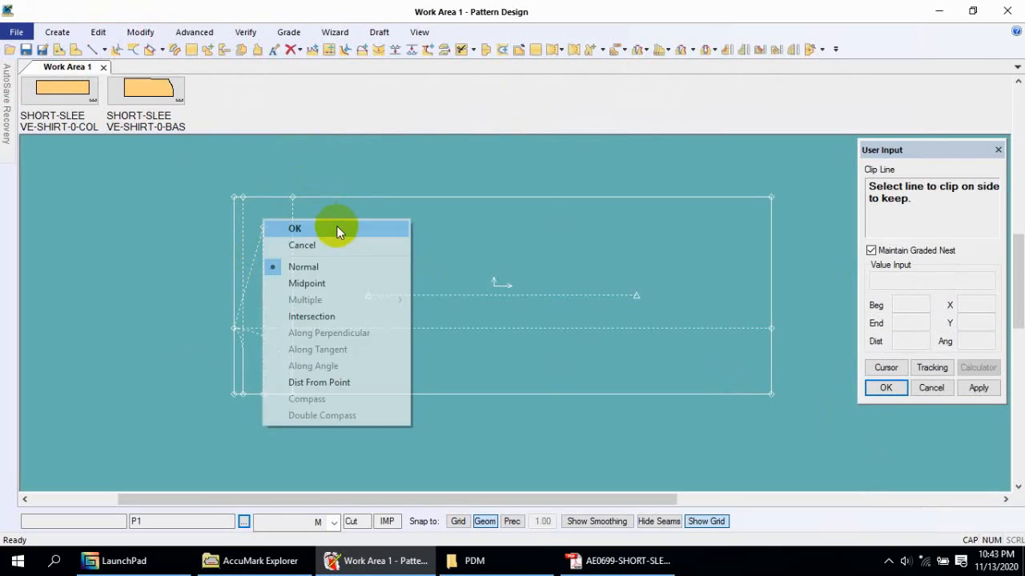
{"action": "left_click", "coordinate": [336, 228]}
Draw a 2-point line from the shoulder tip to the rectangle's upper edge, using a compass distance of 10 centred on the shoulder tip.
{"action": "middle_click_drag", "start_coordinate": [380, 246], "coordinate": [313, 244]}
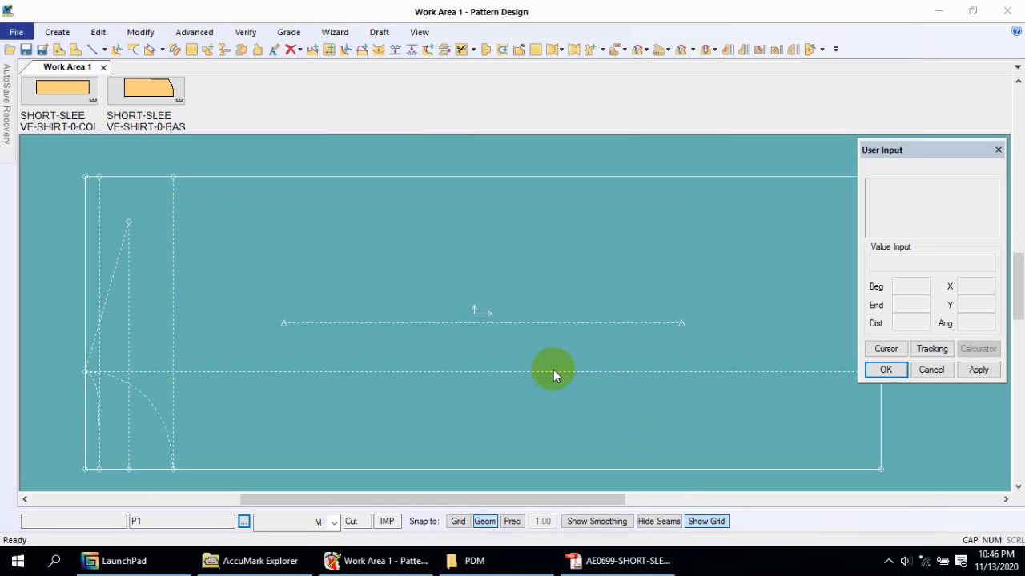
{"action": "middle_click_drag", "start_coordinate": [400, 259], "coordinate": [393, 271]}
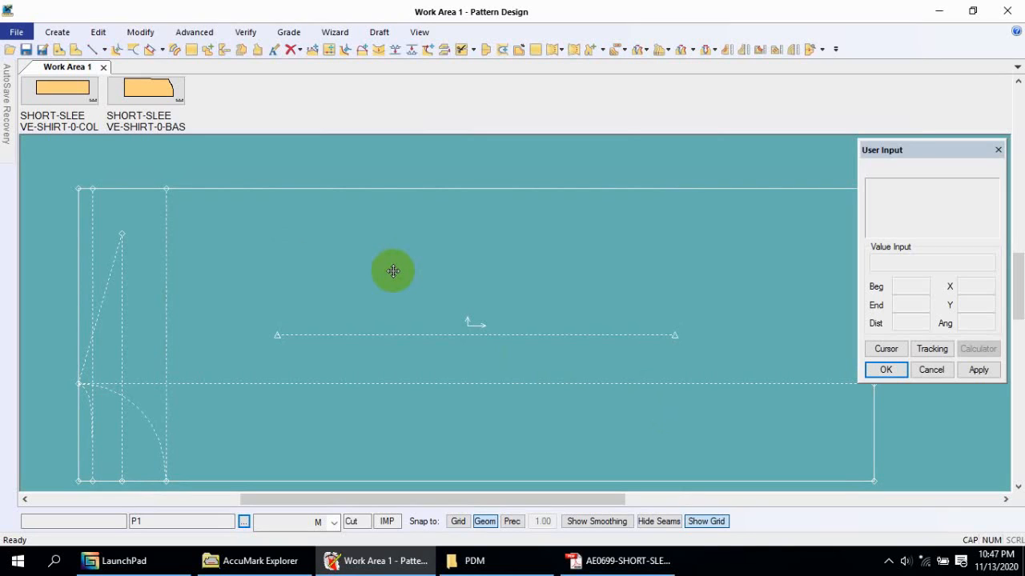
{"action": "middle_click_drag", "start_coordinate": [393, 272], "coordinate": [389, 267]}
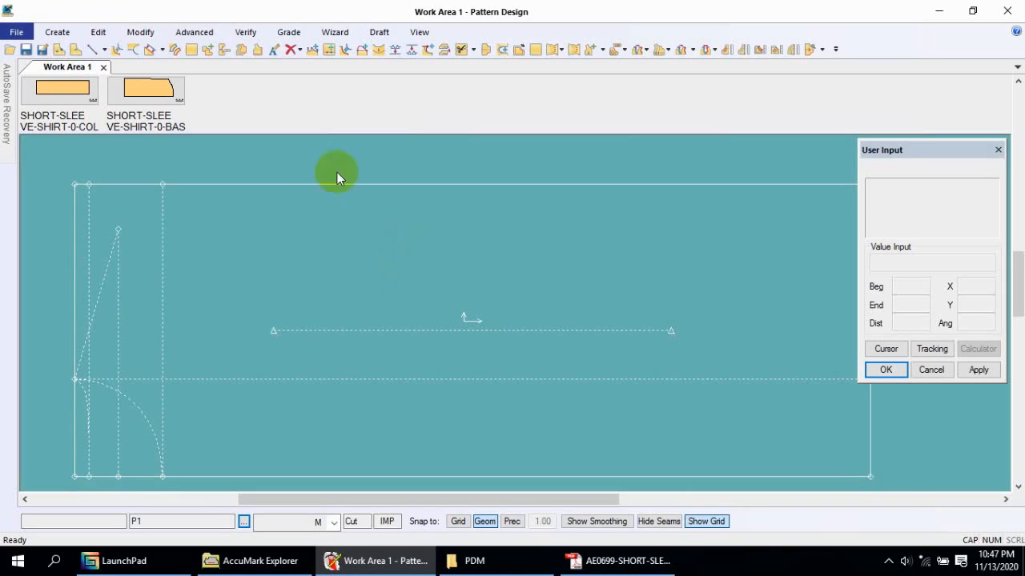
{"action": "left_click", "coordinate": [93, 49]}
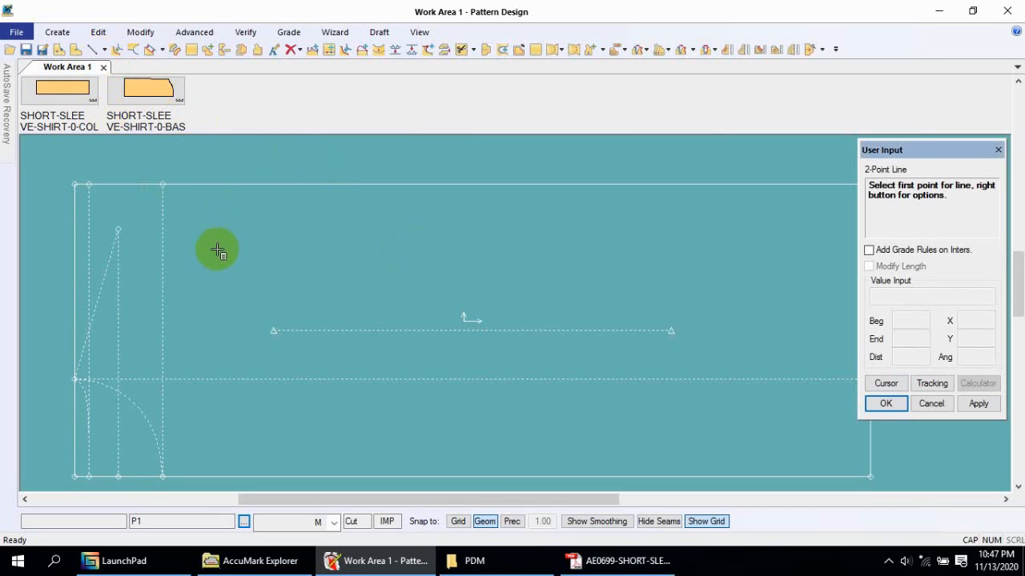
{"action": "left_click", "coordinate": [119, 225]}
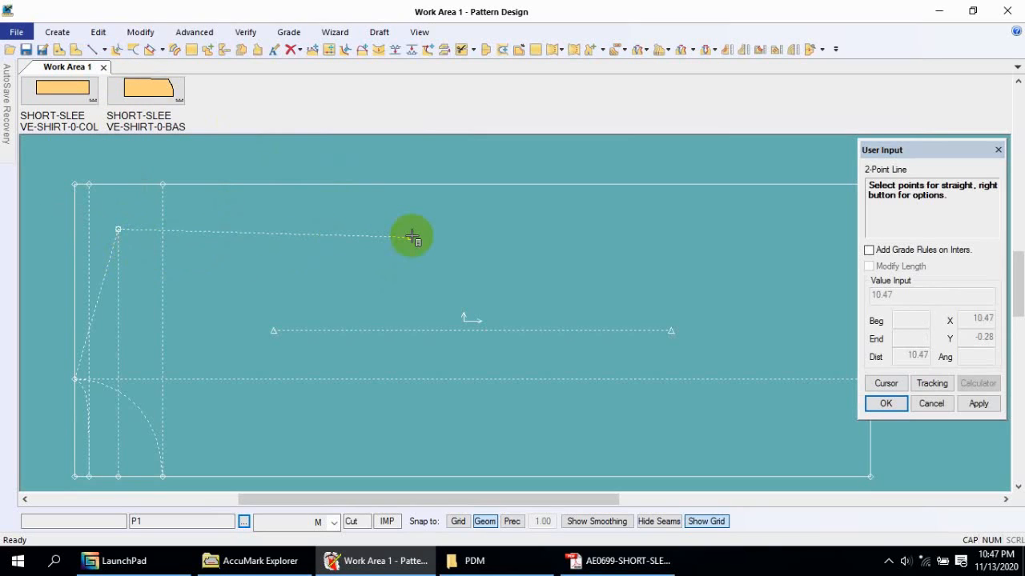
{"action": "right_click", "coordinate": [450, 216]}
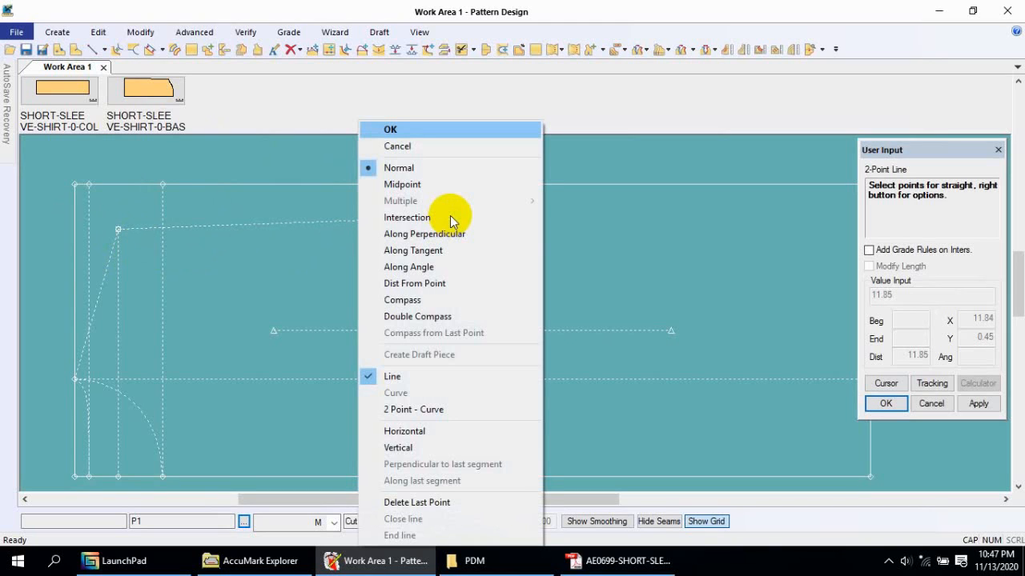
{"action": "left_click", "coordinate": [436, 301]}
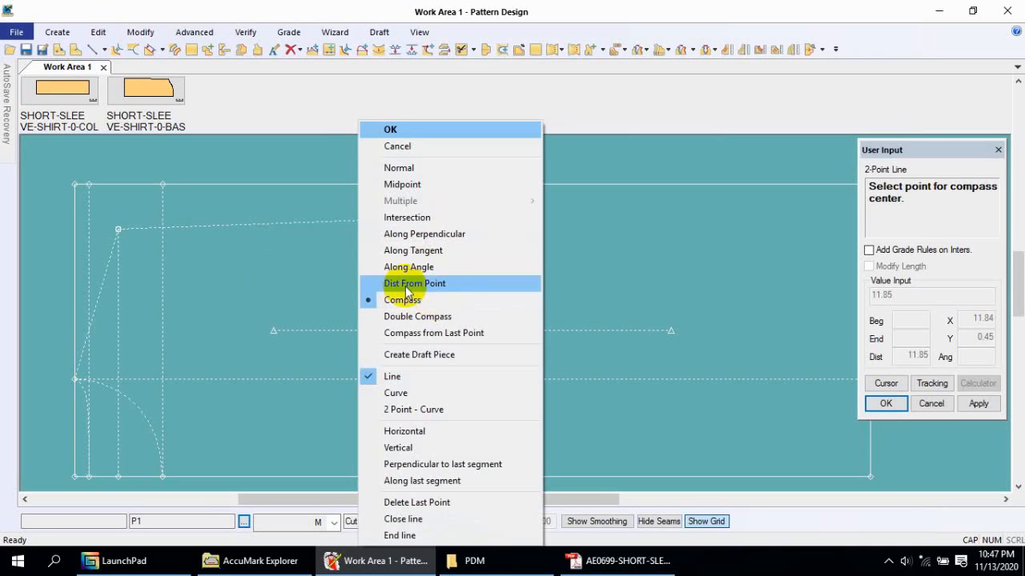
{"action": "left_click", "coordinate": [116, 290]}
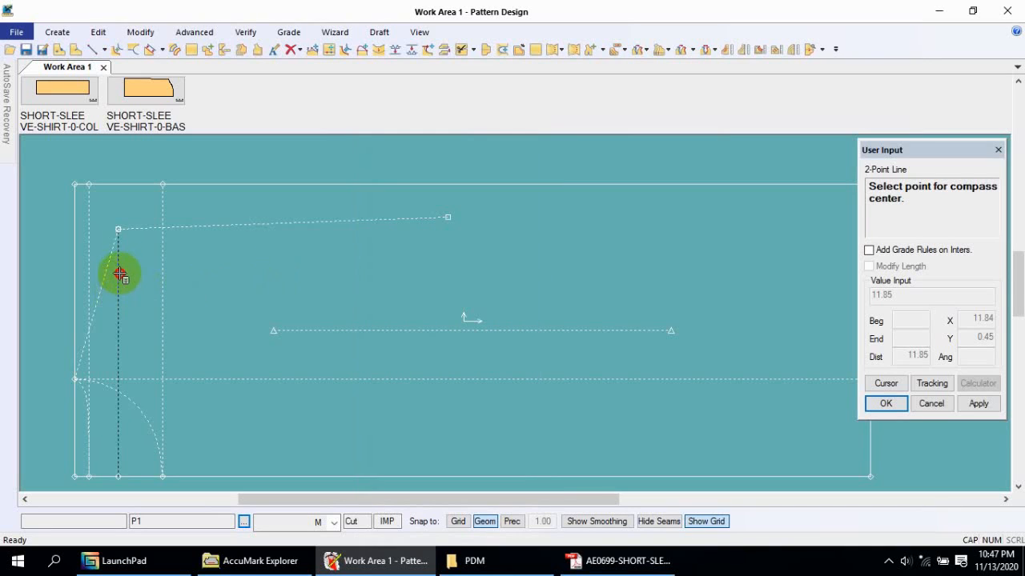
{"action": "left_click", "coordinate": [122, 228]}
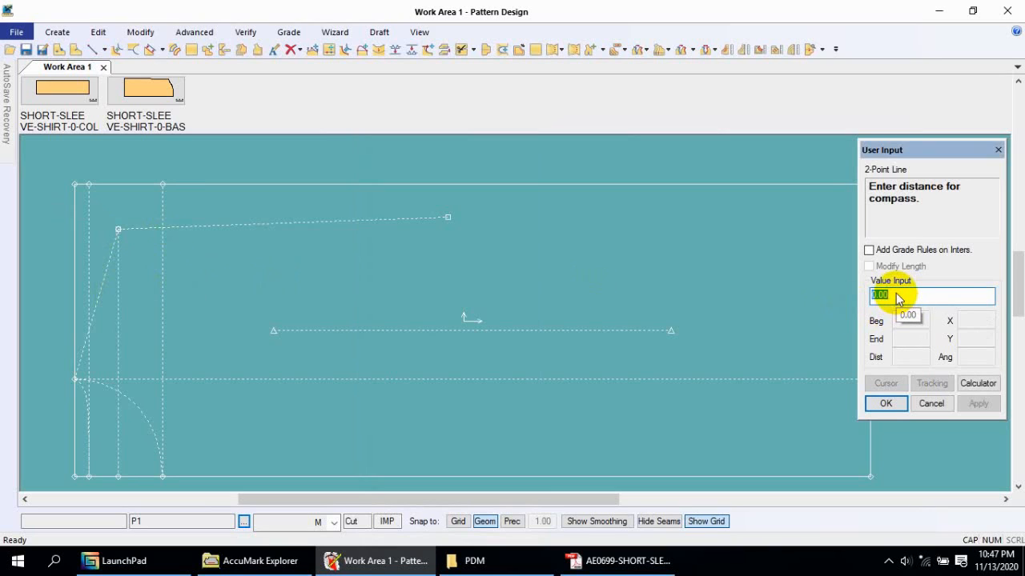
{"action": "type", "text": "10"}
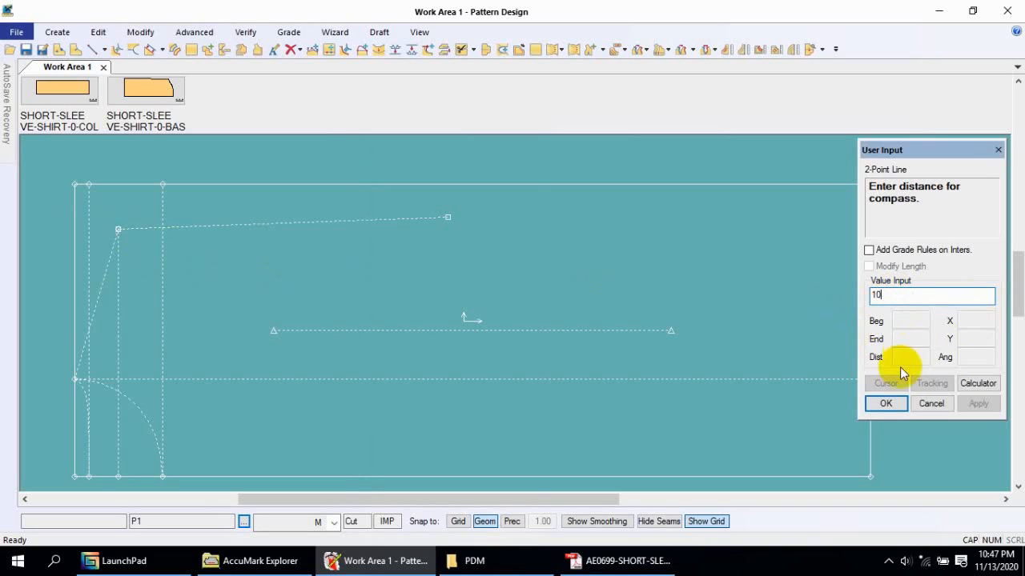
{"action": "left_click", "coordinate": [886, 403]}
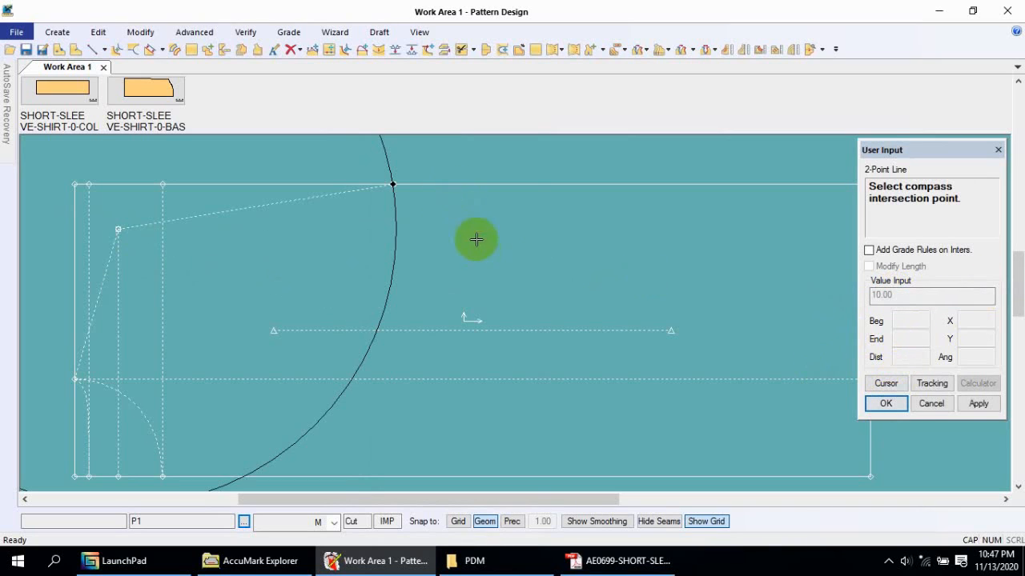
{"action": "scroll", "coordinate": [481, 254], "scroll_direction": "down", "scroll_amount": 3}
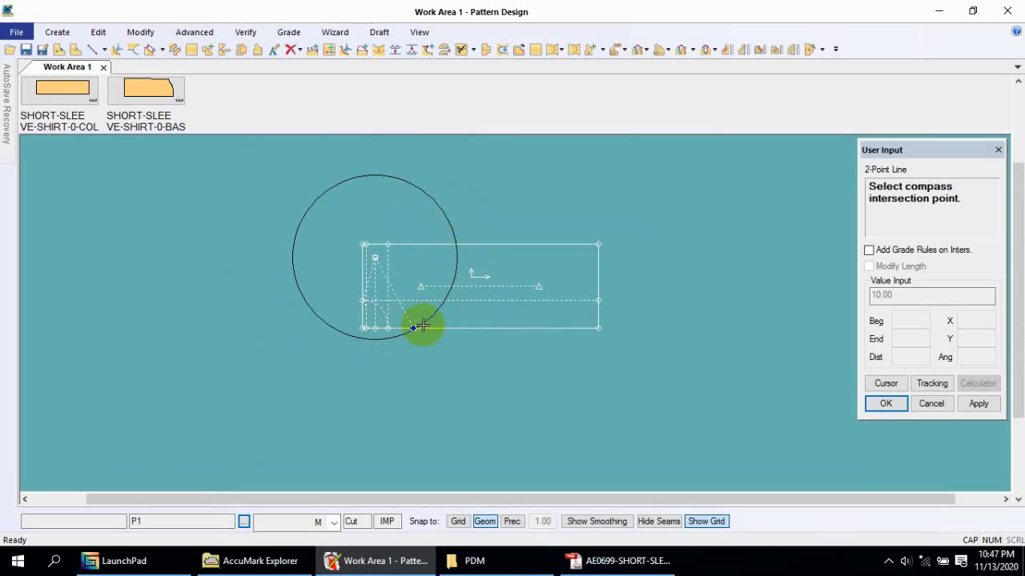
{"action": "scroll", "coordinate": [457, 245], "scroll_direction": "up", "scroll_amount": 3}
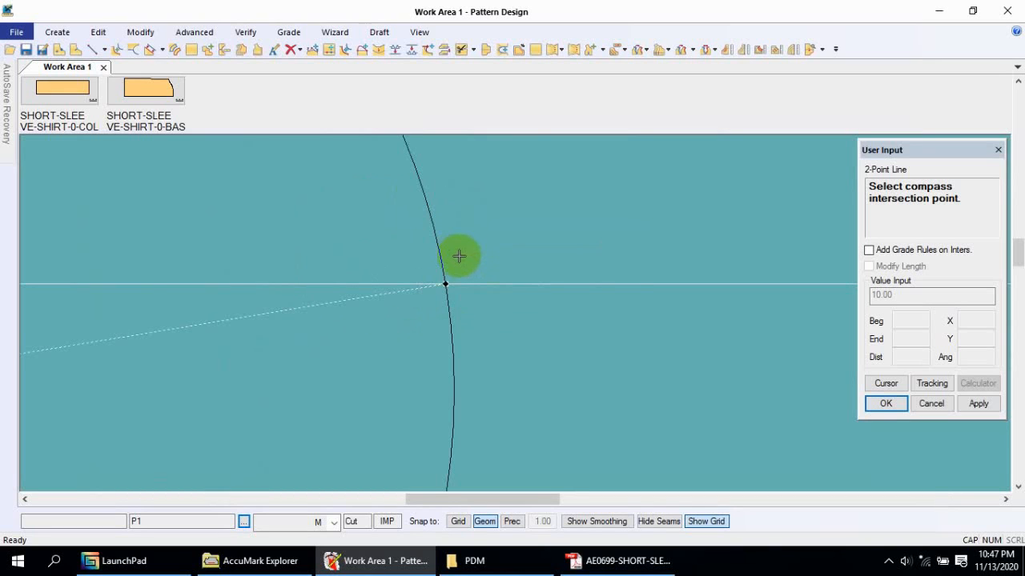
{"action": "left_click", "coordinate": [445, 283]}
{"action": "right_click", "coordinate": [446, 284]}
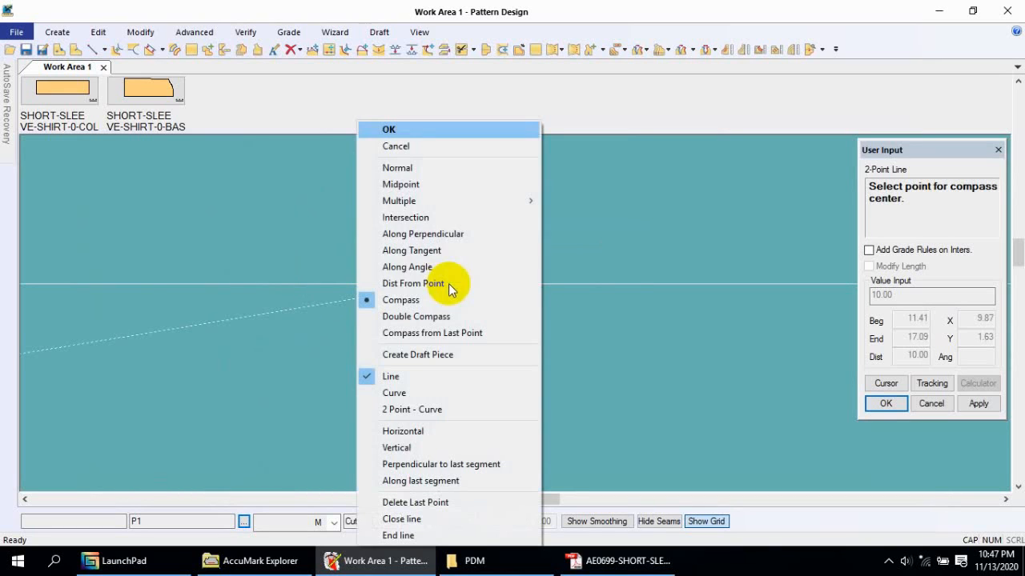
{"action": "left_click", "coordinate": [423, 131]}
{"action": "middle_click_drag", "start_coordinate": [434, 331], "coordinate": [457, 235]}
{"action": "scroll", "coordinate": [617, 245], "scroll_direction": "down", "scroll_amount": 7}
{"action": "scroll", "coordinate": [457, 235], "scroll_direction": "up", "scroll_amount": 6}
{"action": "scroll", "coordinate": [455, 240], "scroll_direction": "down", "scroll_amount": 4}
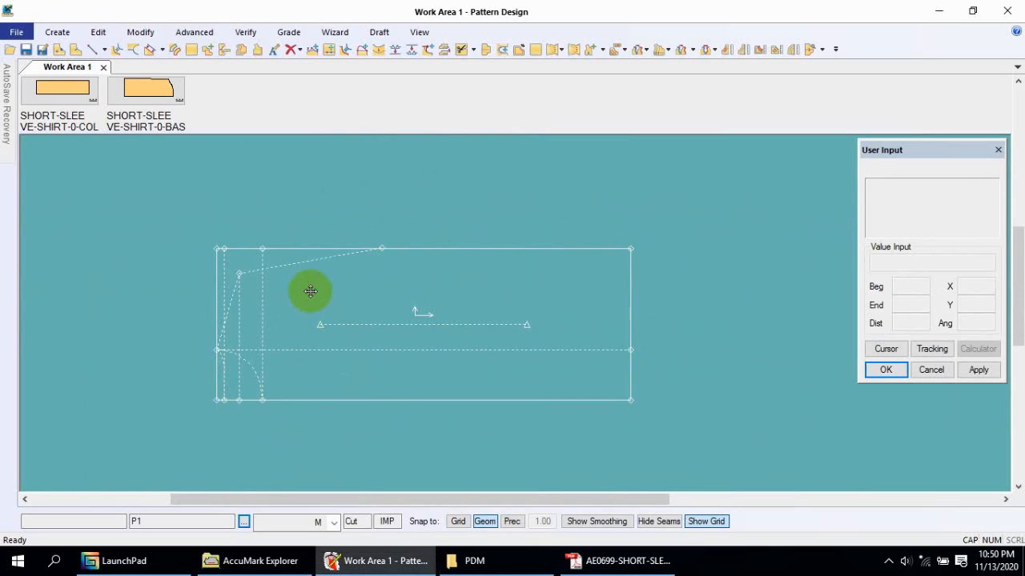
{"action": "scroll", "coordinate": [307, 298], "scroll_direction": "up", "scroll_amount": 3}
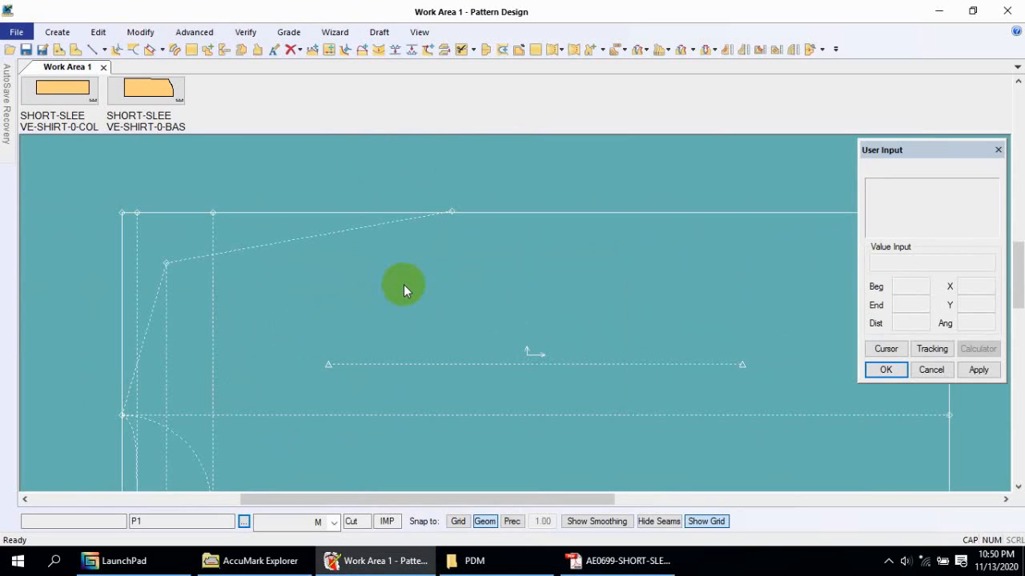
{"action": "scroll", "coordinate": [376, 280], "scroll_direction": "down", "scroll_amount": 2}
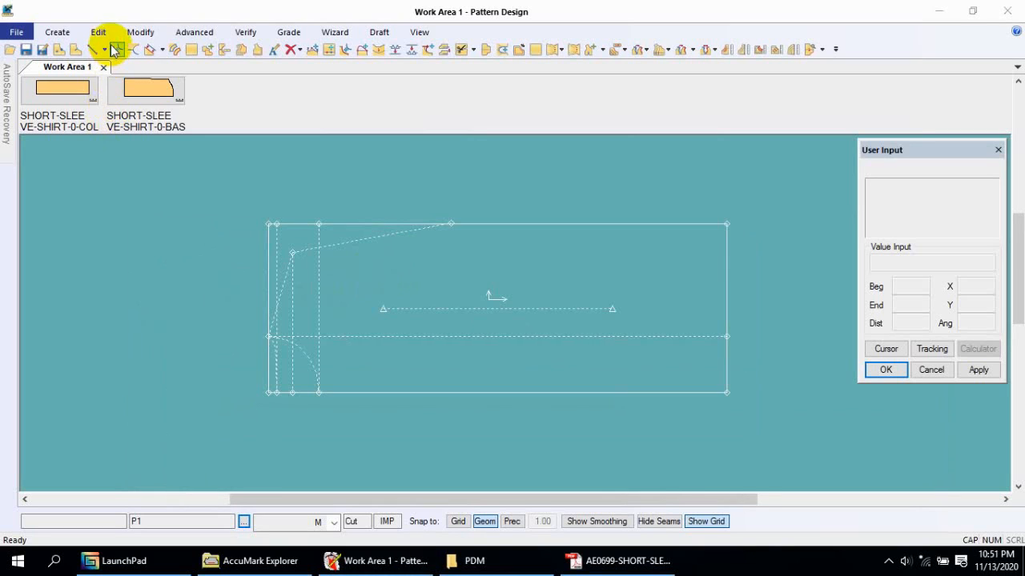
Try a 2-point curve from the shoulder tip to the slanted armhole line's end on the rectangle's upper edge, and undo it.
{"action": "left_click", "coordinate": [103, 49]}
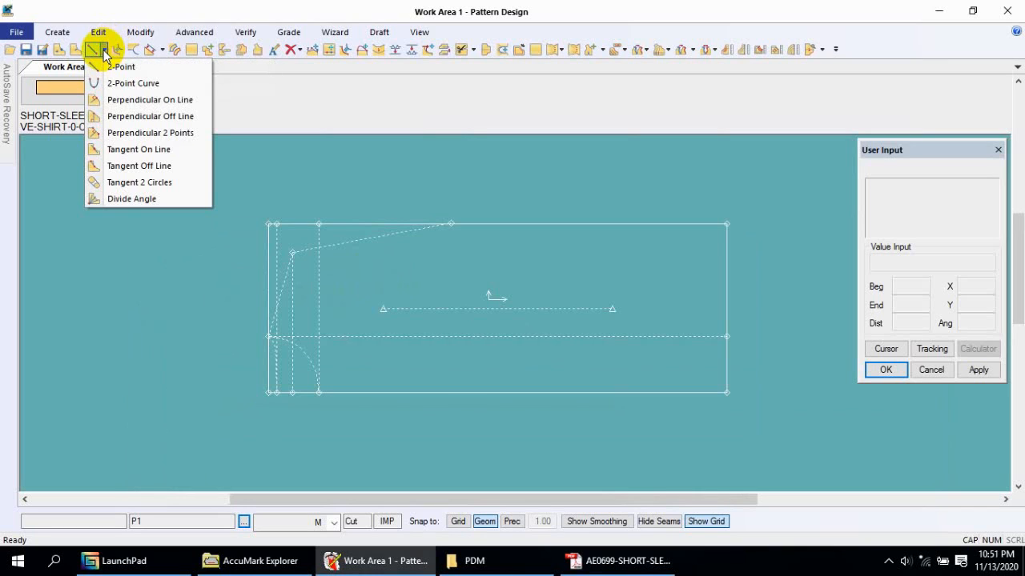
{"action": "left_click", "coordinate": [112, 83]}
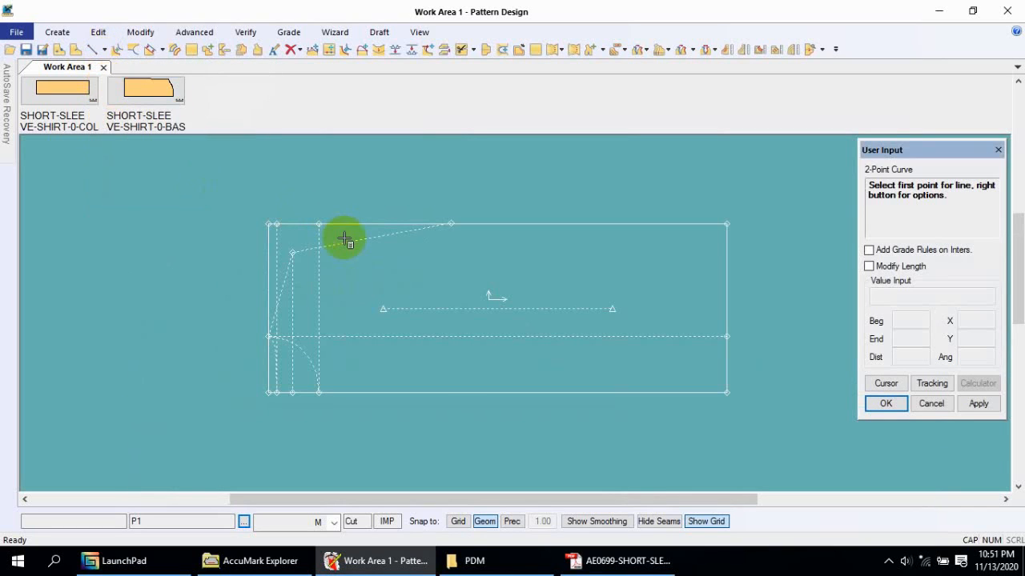
{"action": "left_click", "coordinate": [293, 255]}
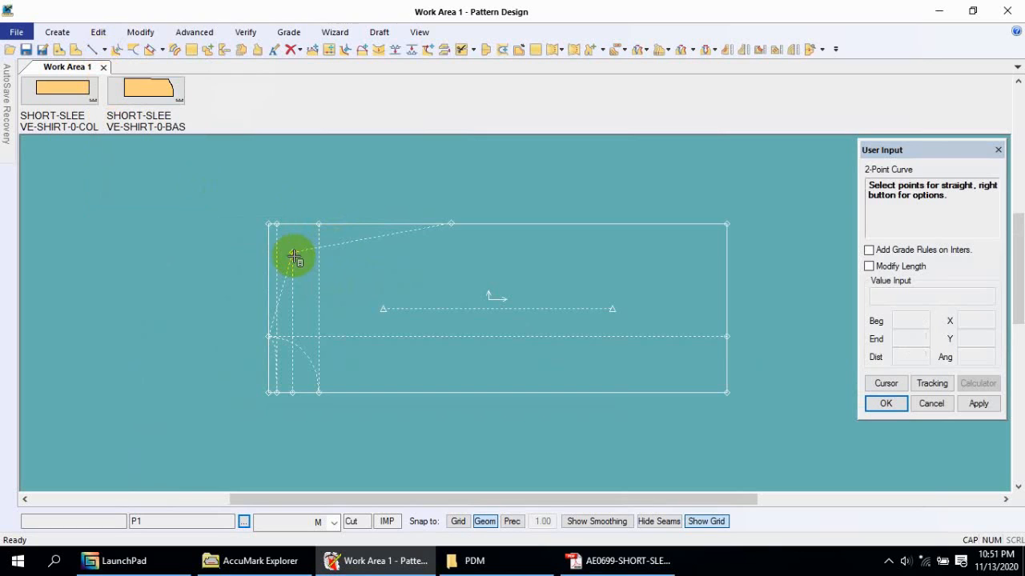
{"action": "left_click", "coordinate": [453, 225]}
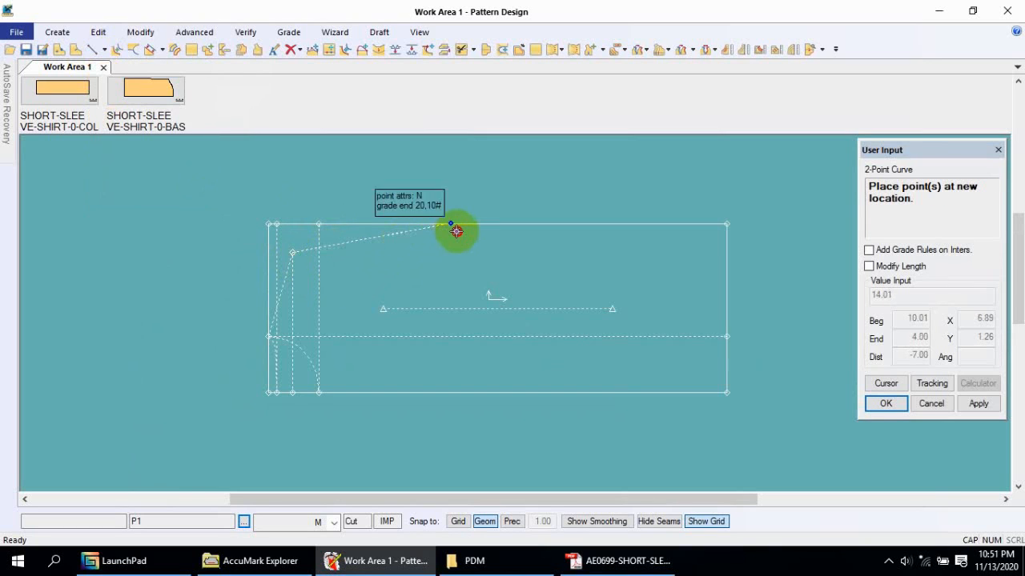
{"action": "left_click", "coordinate": [451, 248]}
{"action": "right_click", "coordinate": [448, 260]}
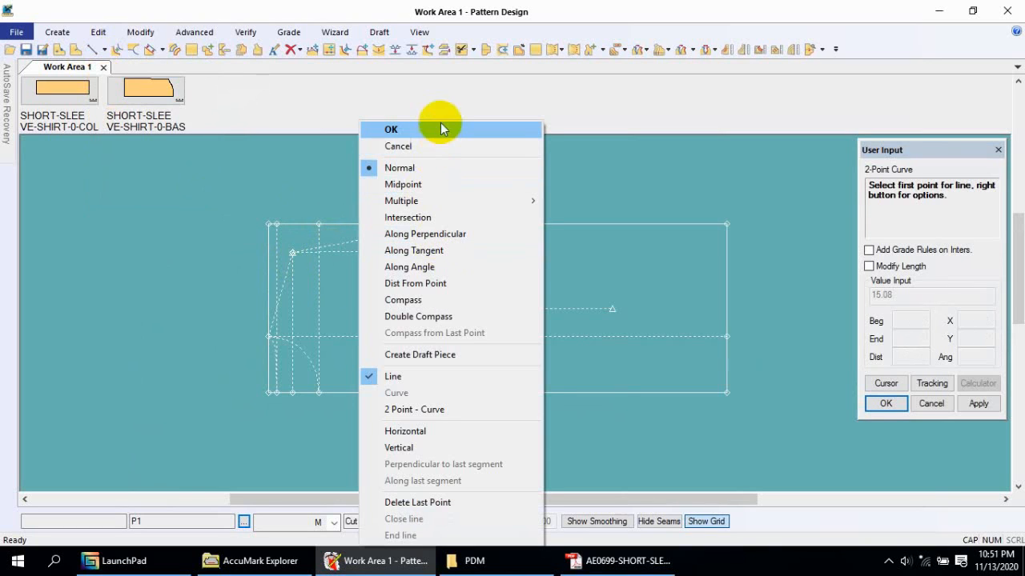
{"action": "left_click", "coordinate": [425, 146]}
{"action": "right_click", "coordinate": [365, 238]}
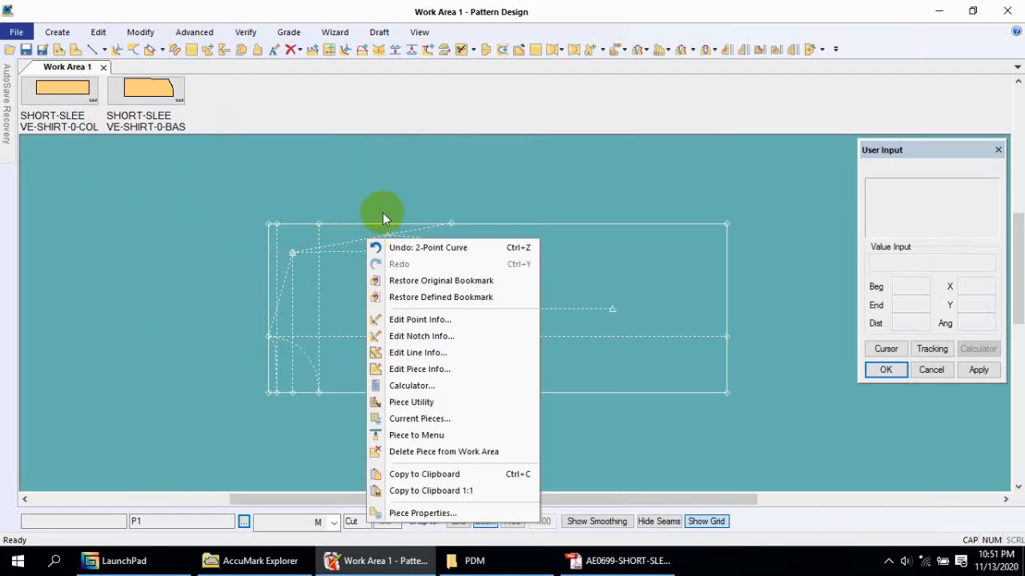
{"action": "left_click", "coordinate": [384, 245]}
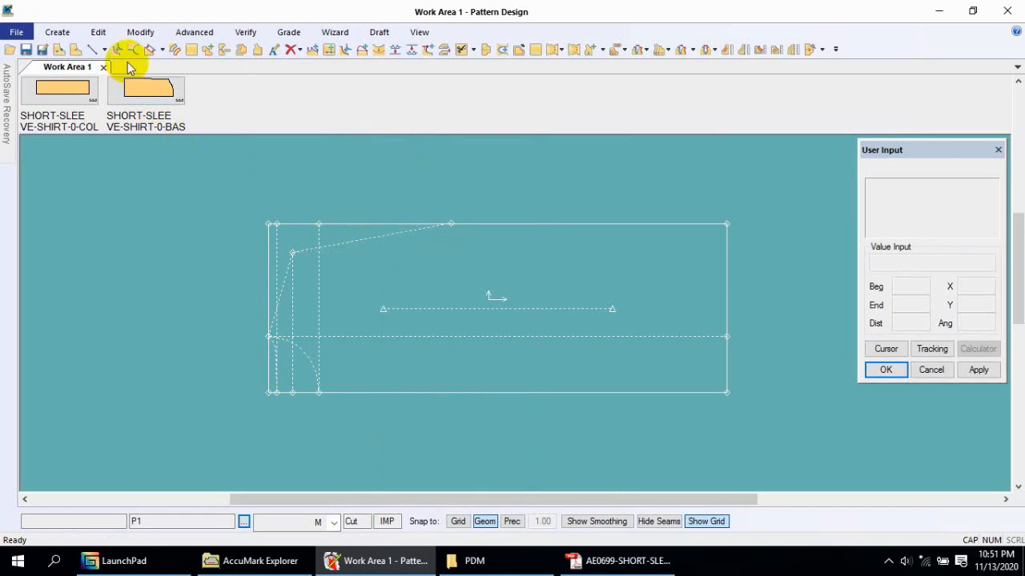
Draw a 2-point armhole curve about 11.06 long from the shoulder tip to the slanted line's upper-edge end, bowing below that line.
{"action": "left_click", "coordinate": [103, 50]}
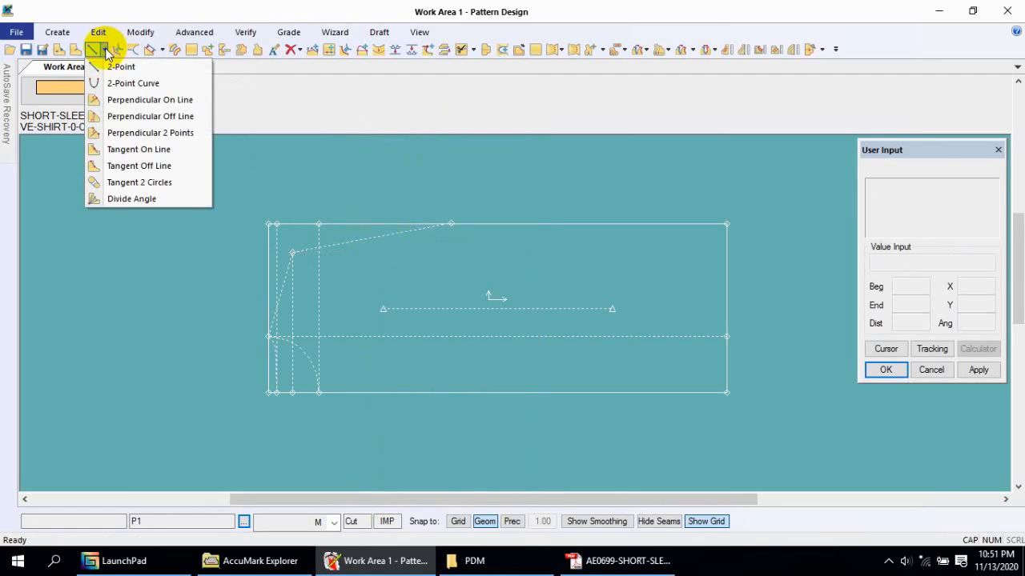
{"action": "left_click", "coordinate": [112, 84]}
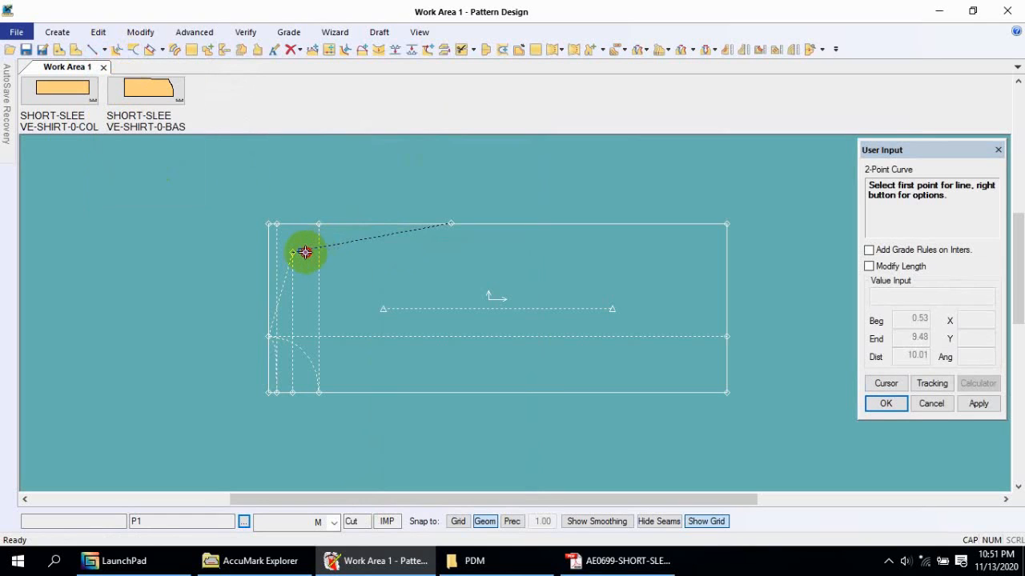
{"action": "left_click", "coordinate": [293, 255]}
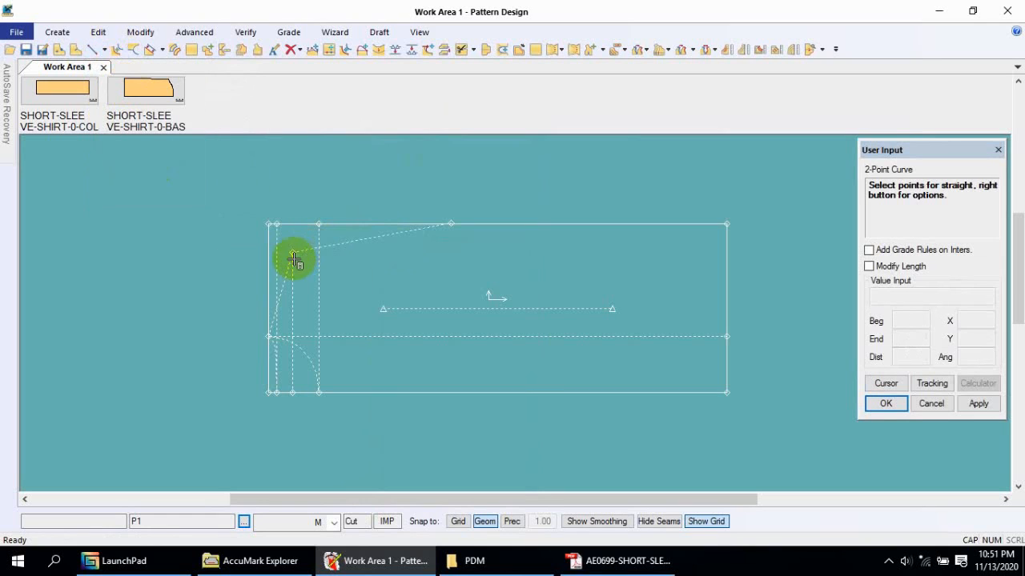
{"action": "left_click", "coordinate": [452, 227]}
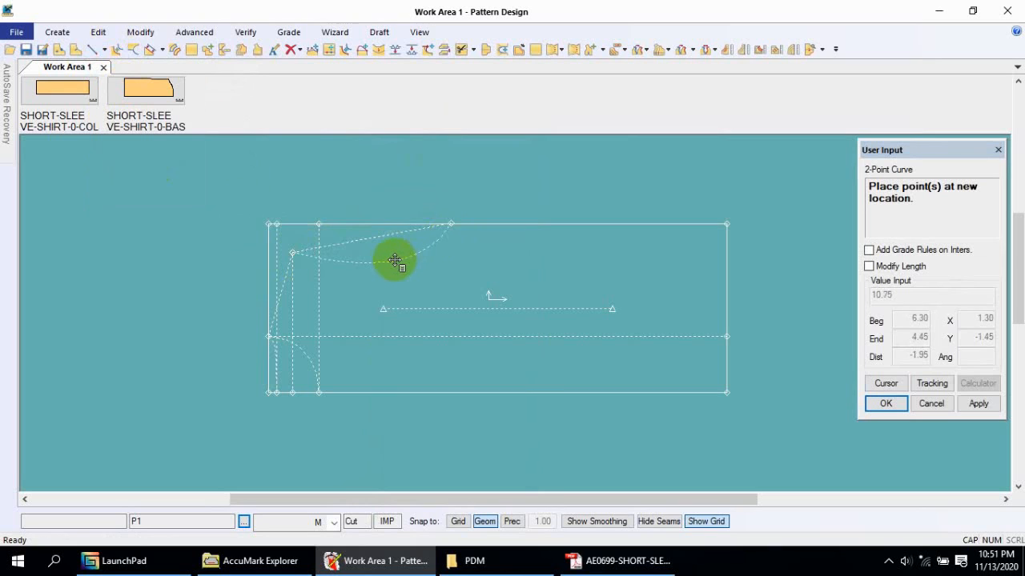
{"action": "scroll", "coordinate": [374, 254], "scroll_direction": "up", "scroll_amount": 3}
{"action": "scroll", "coordinate": [360, 260], "scroll_direction": "down", "scroll_amount": 3}
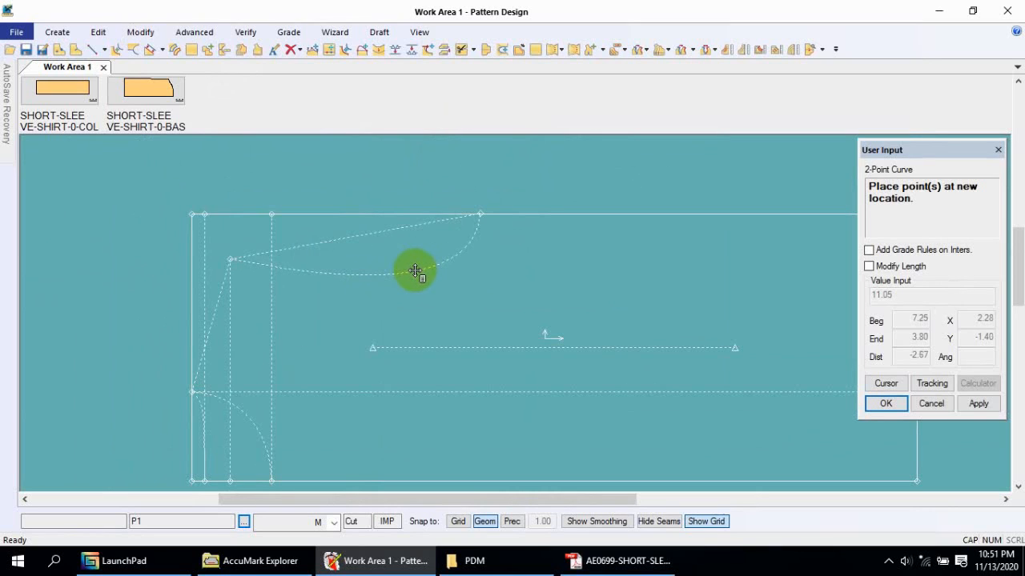
{"action": "left_click", "coordinate": [419, 269]}
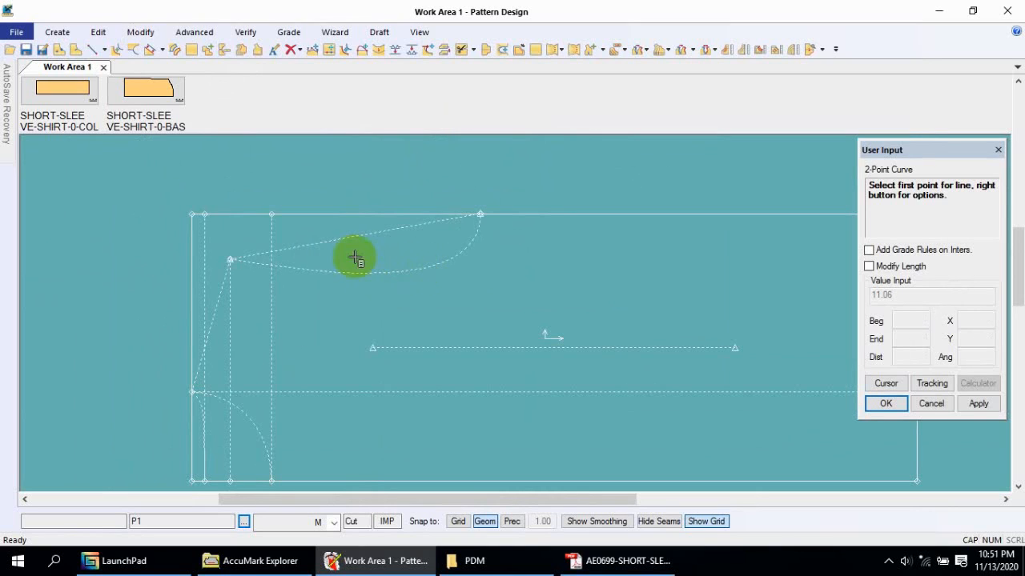
{"action": "right_click", "coordinate": [560, 201]}
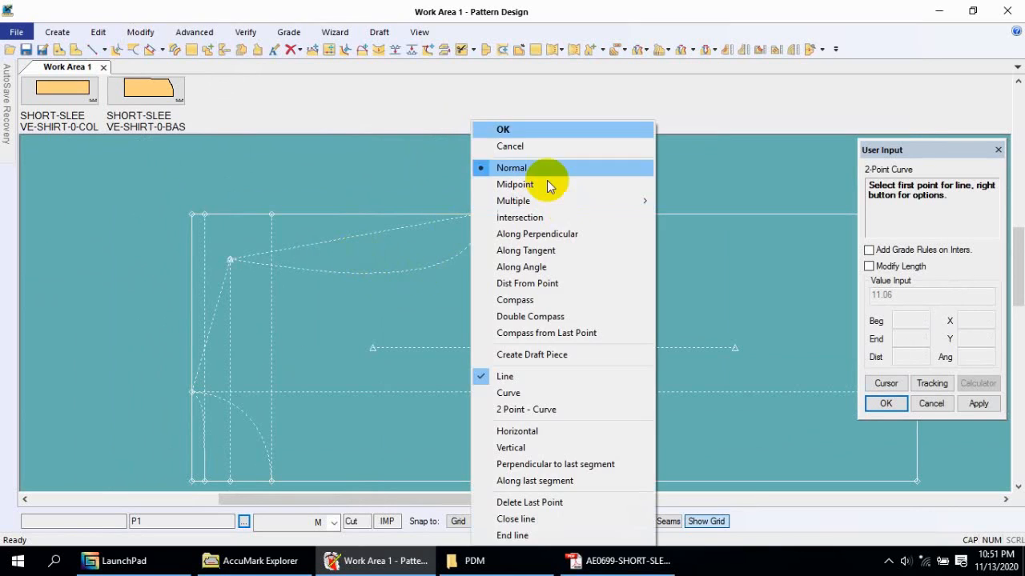
{"action": "left_click", "coordinate": [534, 147]}
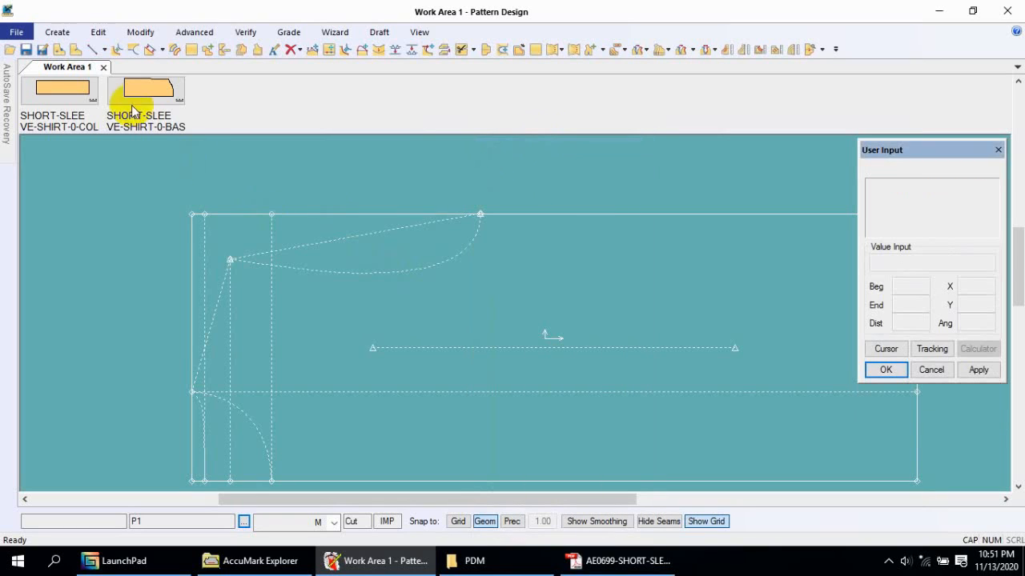
Draw a whole Perpendicular On Line guide through the shoulder tip, square to the shoulder line and extending to both sides.
{"action": "left_click", "coordinate": [104, 49]}
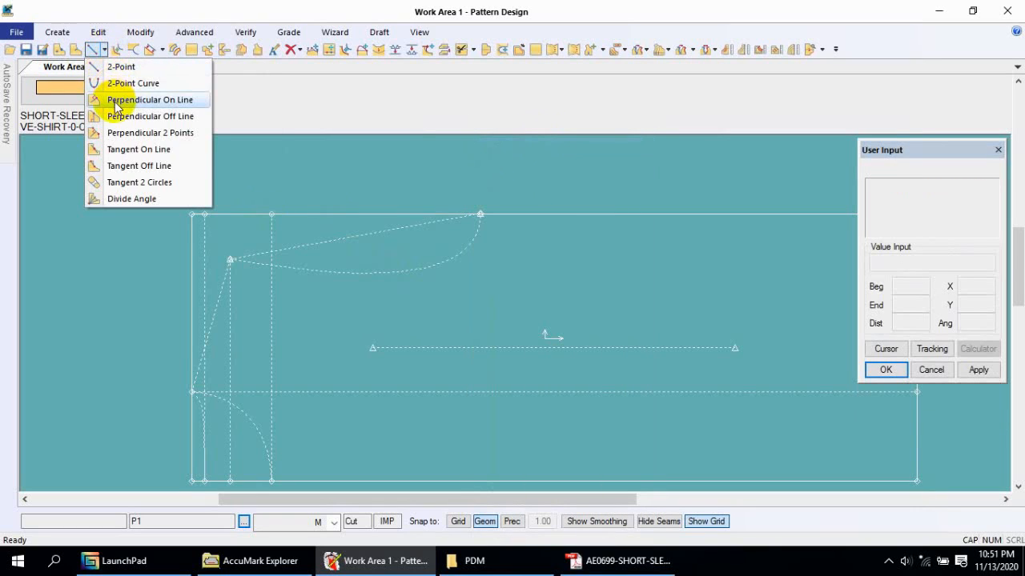
{"action": "left_click", "coordinate": [112, 101]}
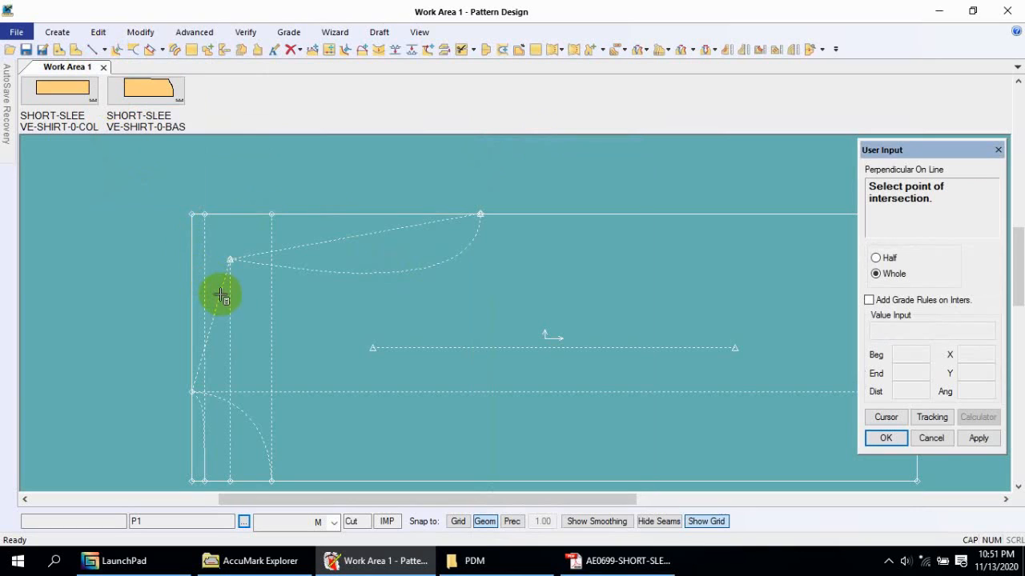
{"action": "left_click", "coordinate": [231, 254]}
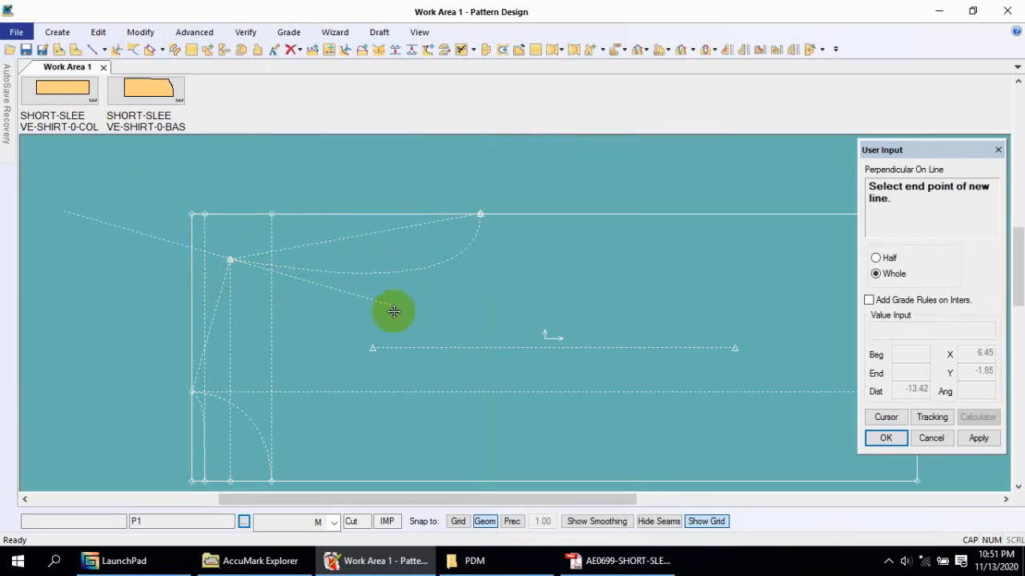
{"action": "left_click", "coordinate": [410, 315]}
{"action": "right_click", "coordinate": [435, 170]}
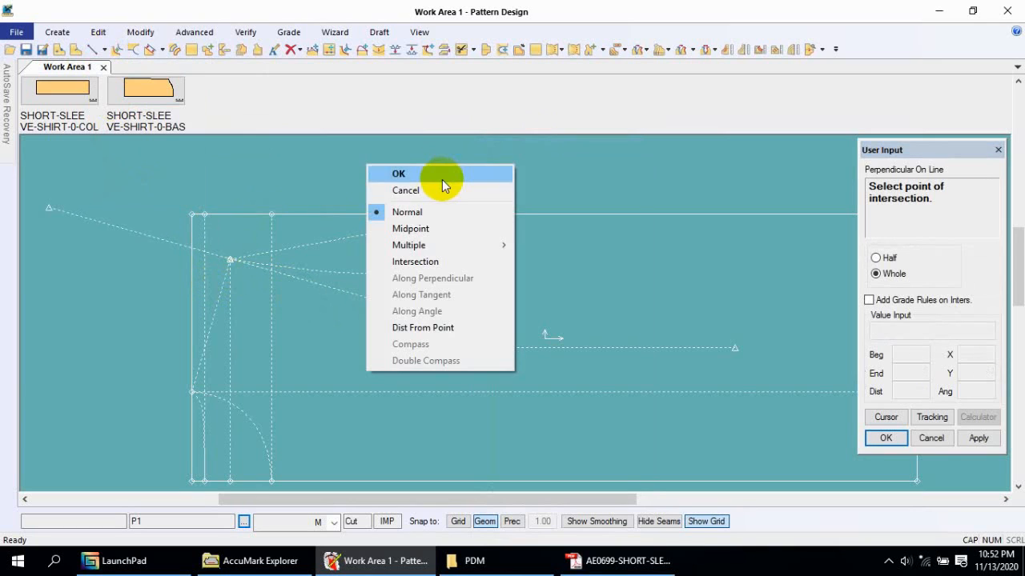
{"action": "left_click", "coordinate": [430, 189]}
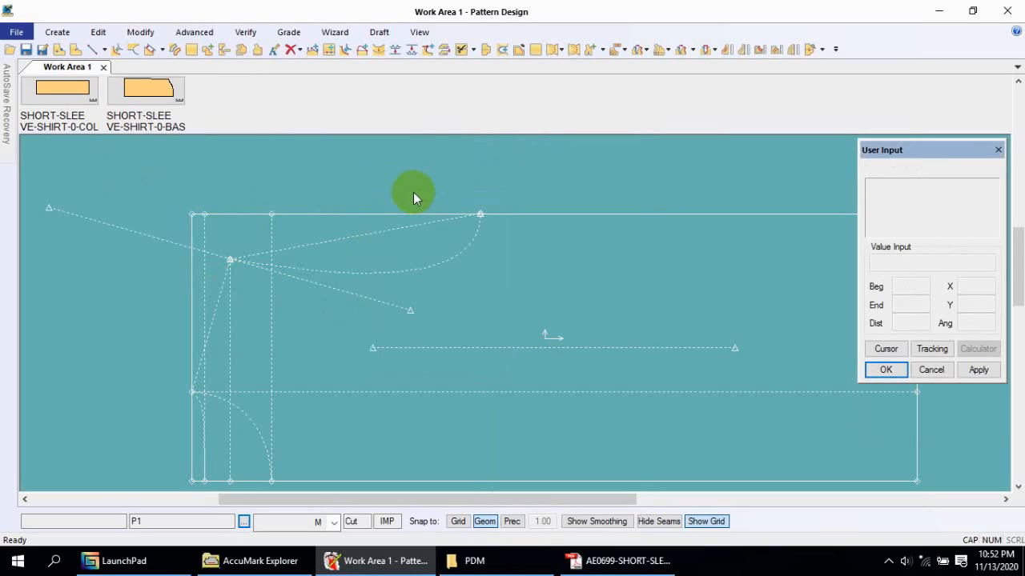
Draw a second, slightly deeper 2-point armhole curve about 11.38 long between the same end points, with geometry snapping off.
{"action": "left_click", "coordinate": [104, 52]}
{"action": "left_click", "coordinate": [120, 81]}
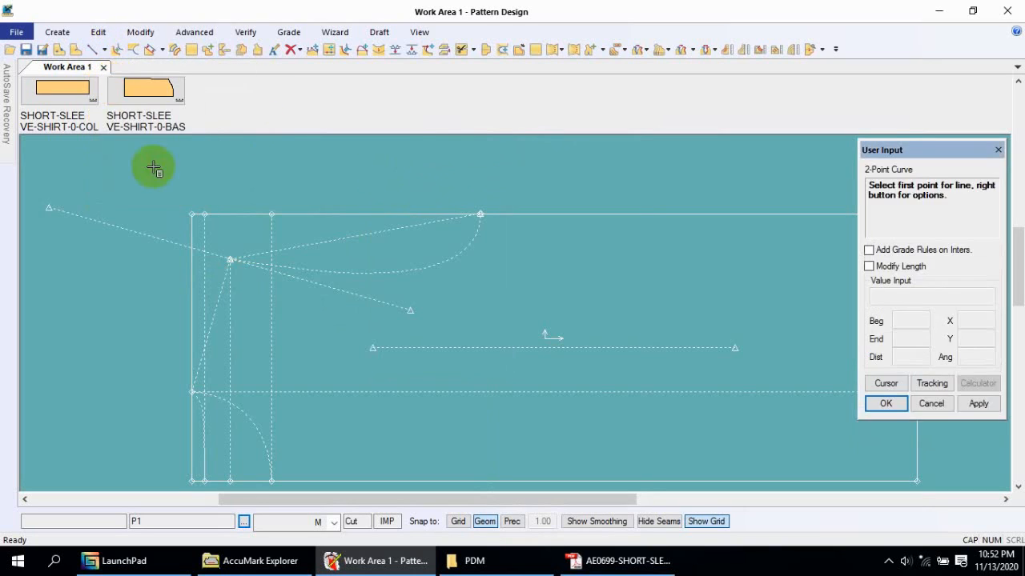
{"action": "left_click", "coordinate": [231, 258]}
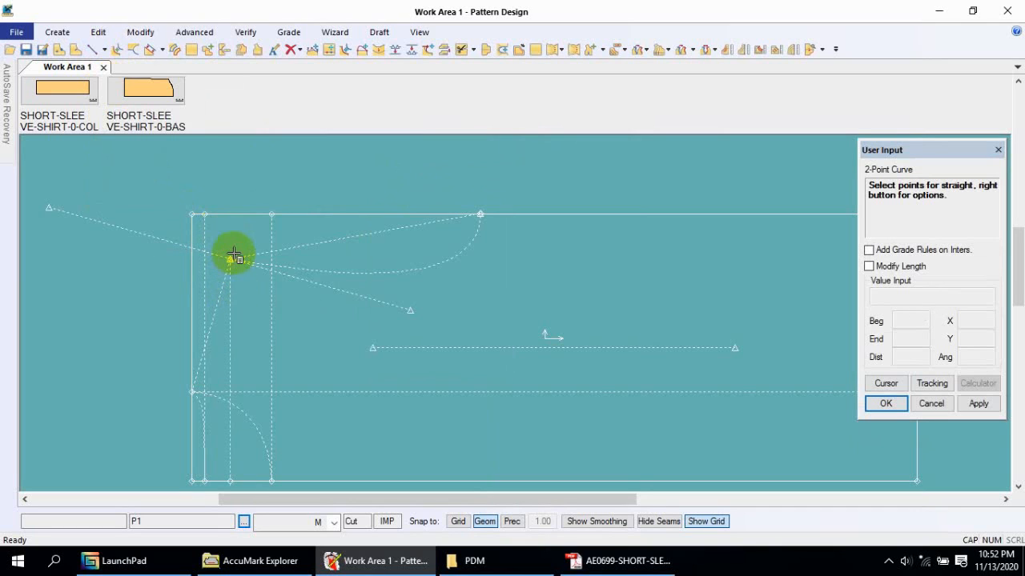
{"action": "left_click", "coordinate": [482, 216]}
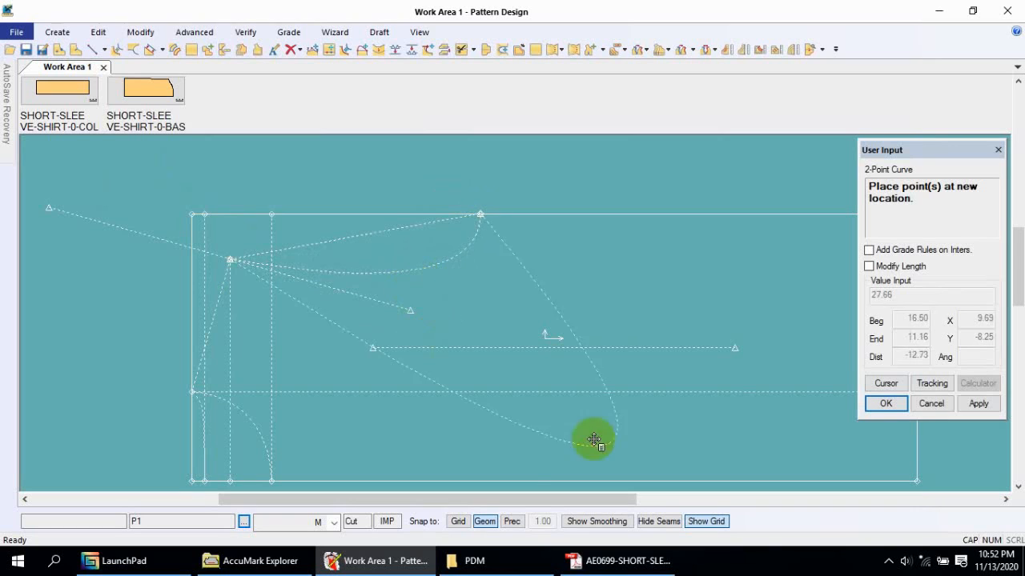
{"action": "left_click", "coordinate": [484, 521]}
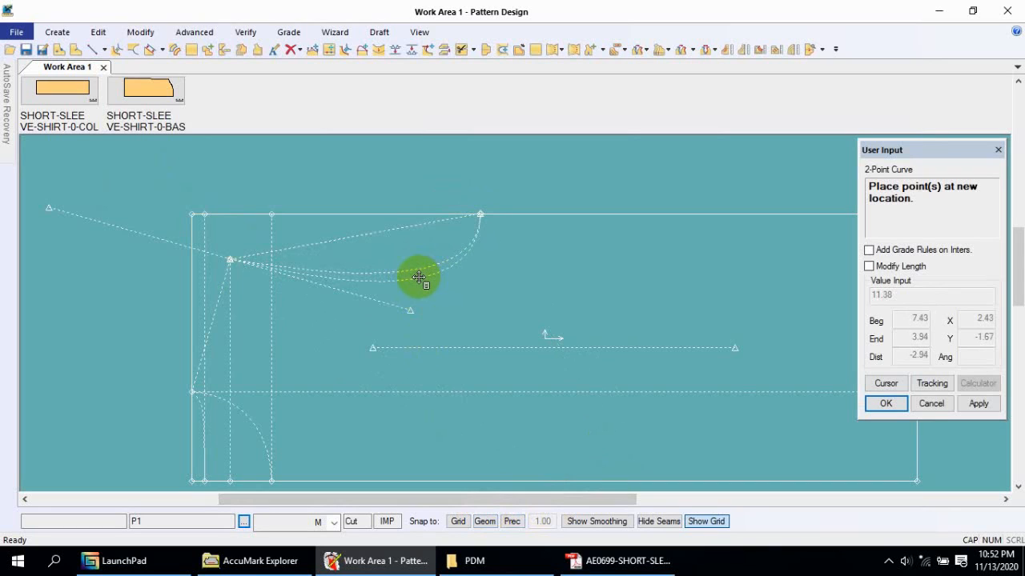
{"action": "left_click", "coordinate": [419, 277]}
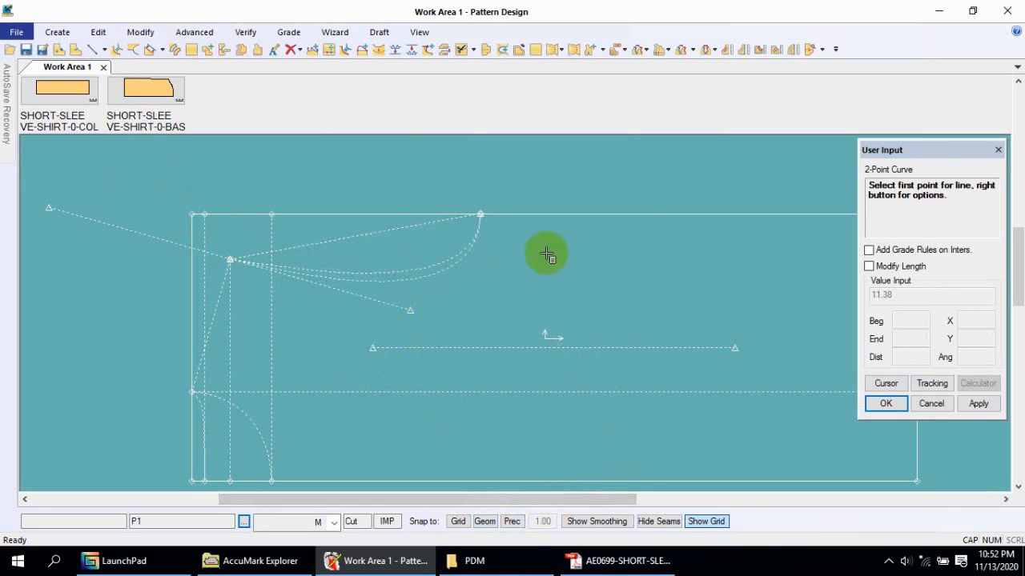
{"action": "right_click", "coordinate": [547, 254]}
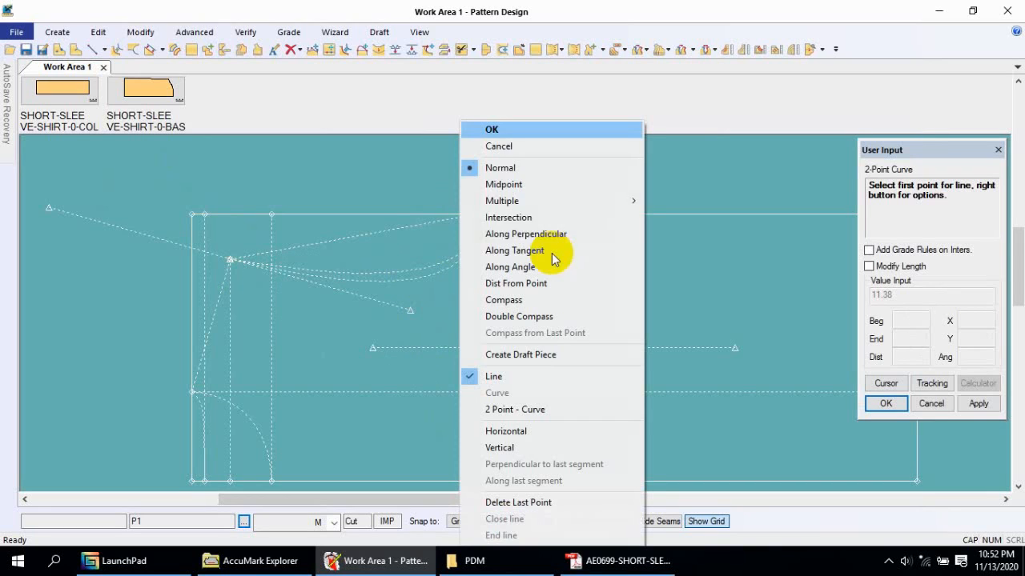
{"action": "left_click", "coordinate": [512, 131]}
Mirror an armhole curve across the slanted shoulder line so its reflection continues beyond the shoulder tip.
{"action": "left_click_drag", "start_coordinate": [359, 331], "coordinate": [355, 326]}
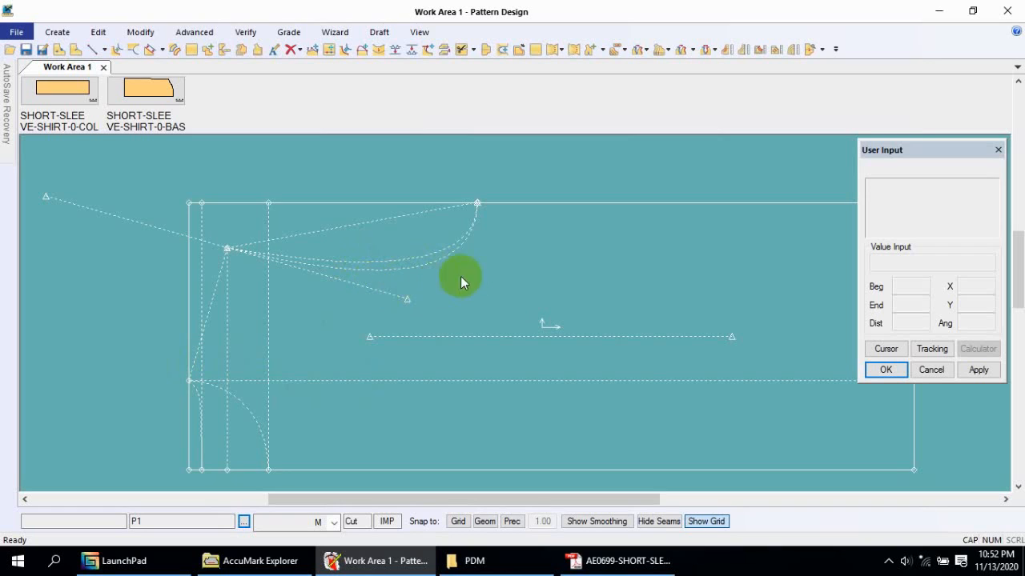
{"action": "middle_click_drag", "start_coordinate": [493, 267], "coordinate": [476, 274]}
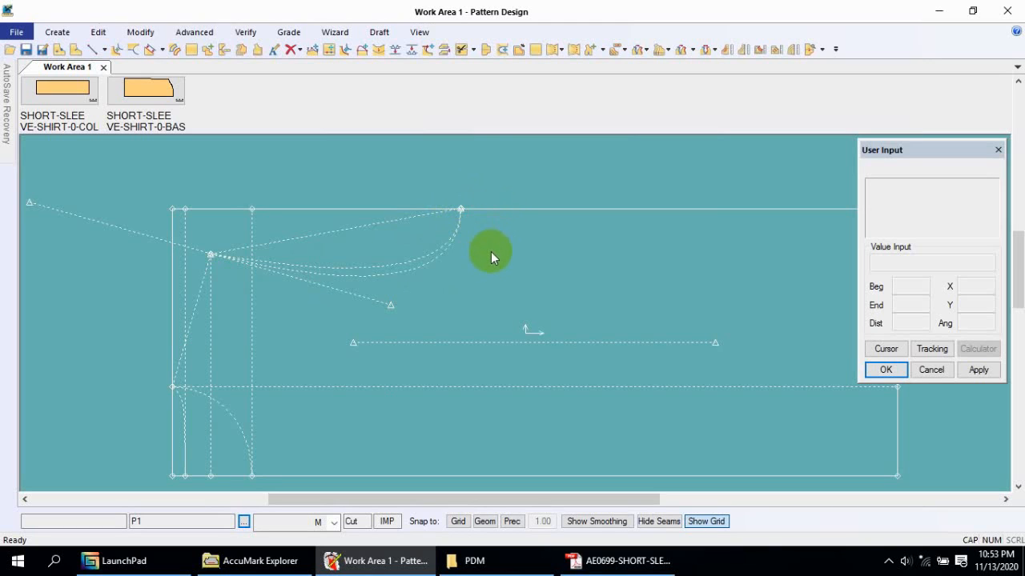
{"action": "scroll", "coordinate": [489, 246], "scroll_direction": "down", "scroll_amount": 1}
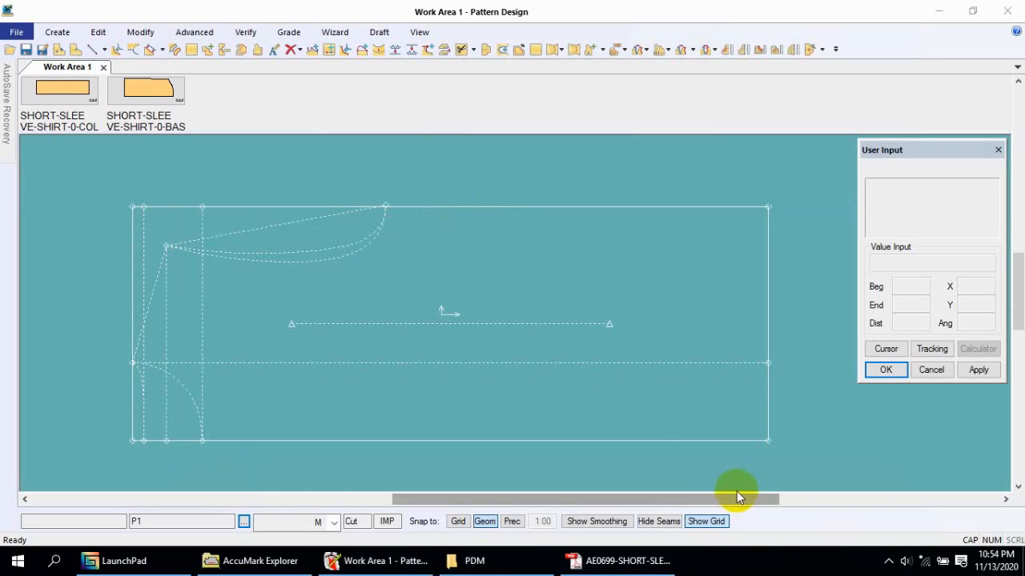
{"action": "left_click_drag", "start_coordinate": [318, 294], "coordinate": [370, 309]}
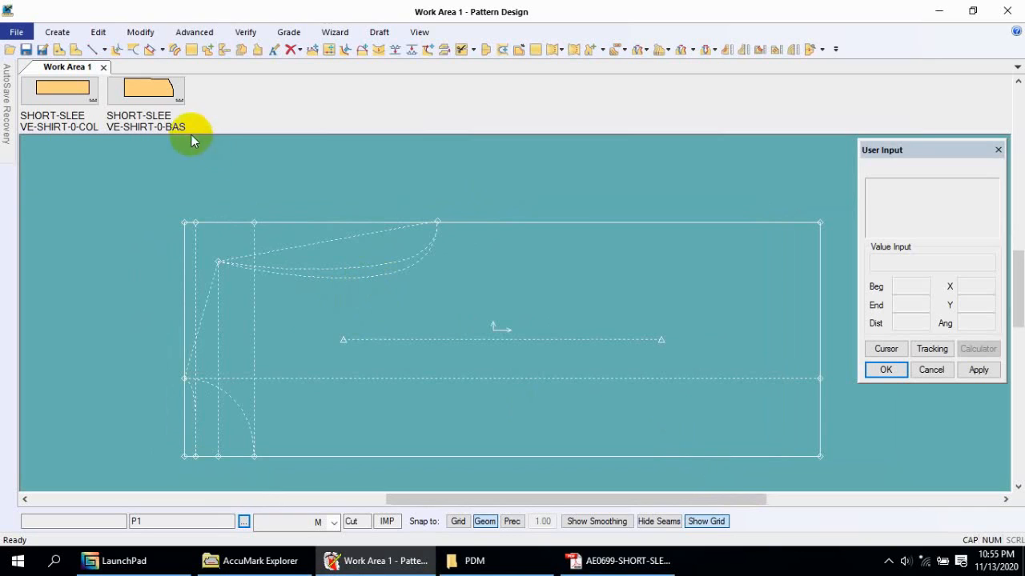
{"action": "left_click", "coordinate": [133, 49]}
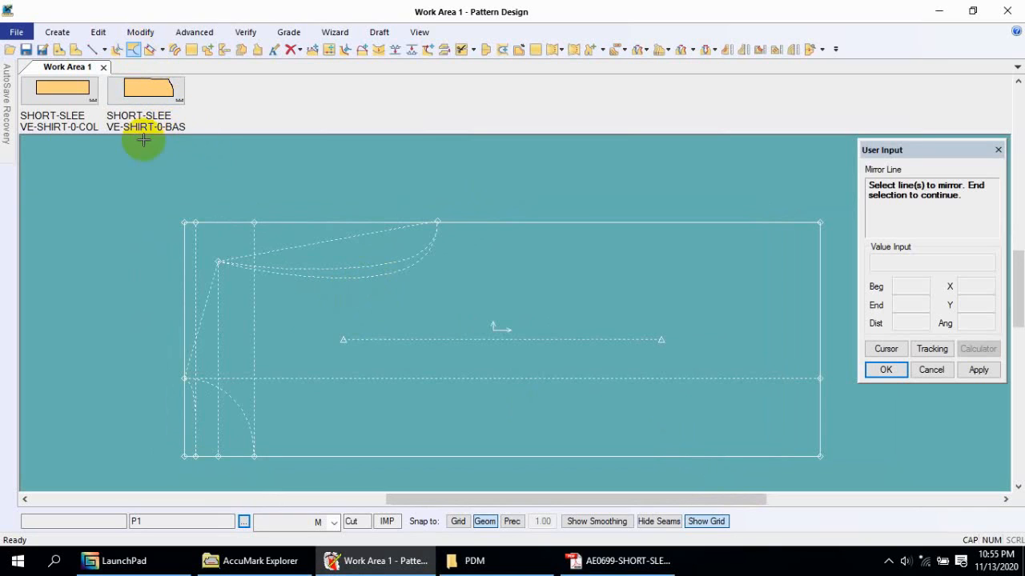
{"action": "left_click", "coordinate": [280, 271]}
{"action": "right_click", "coordinate": [286, 261]}
{"action": "left_click", "coordinate": [288, 257]}
{"action": "left_click", "coordinate": [212, 282]}
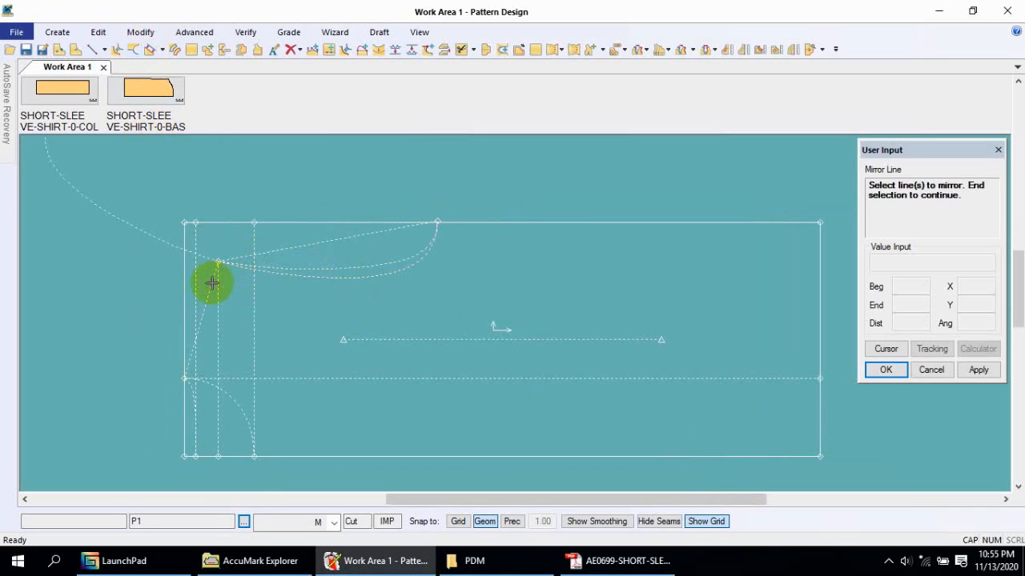
Mirror an armhole curve across the upper edge at its underarm end to check how the curve continues there.
{"action": "scroll", "coordinate": [204, 258], "scroll_direction": "up", "scroll_amount": 3}
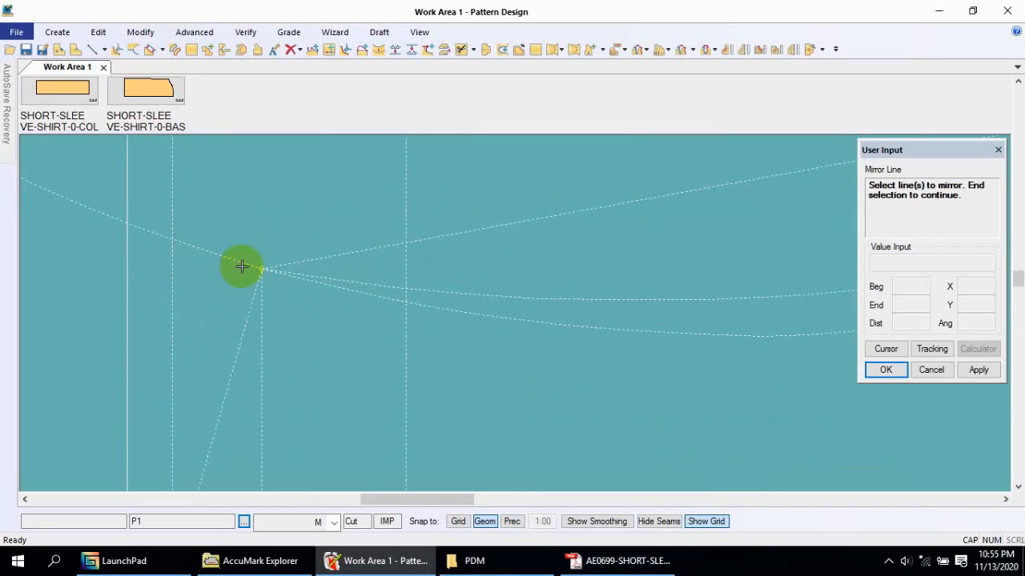
{"action": "scroll", "coordinate": [258, 270], "scroll_direction": "down", "scroll_amount": 5}
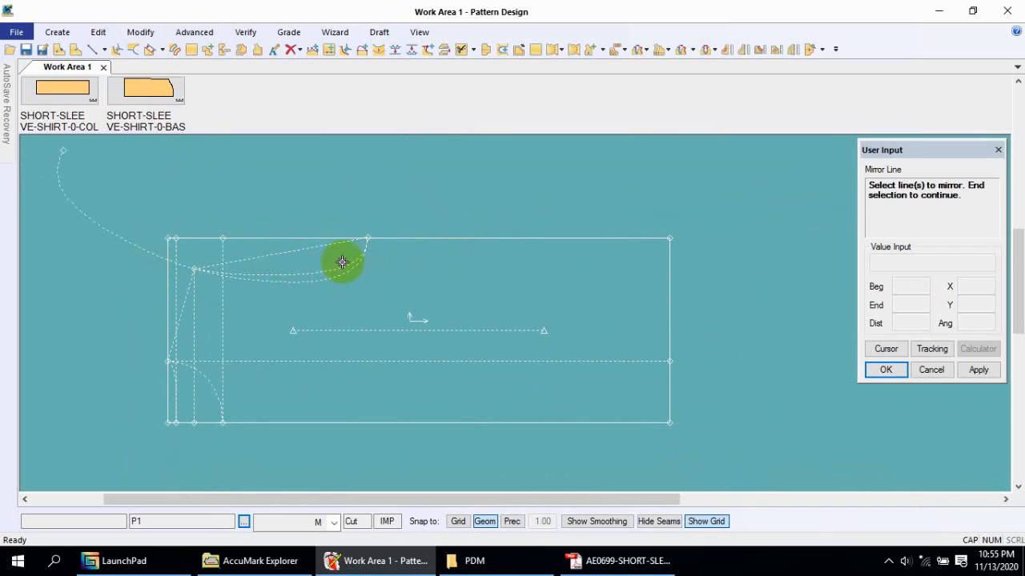
{"action": "left_click", "coordinate": [342, 261]}
{"action": "right_click", "coordinate": [391, 252]}
{"action": "left_click", "coordinate": [393, 252]}
{"action": "left_click", "coordinate": [389, 238]}
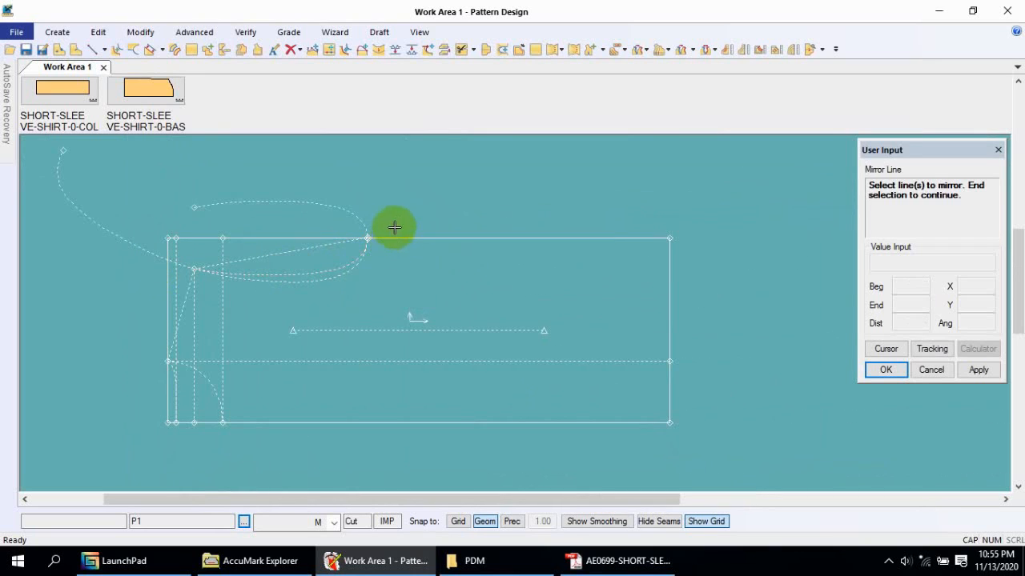
{"action": "scroll", "coordinate": [331, 231], "scroll_direction": "up", "scroll_amount": 3}
{"action": "scroll", "coordinate": [477, 274], "scroll_direction": "down", "scroll_amount": 4}
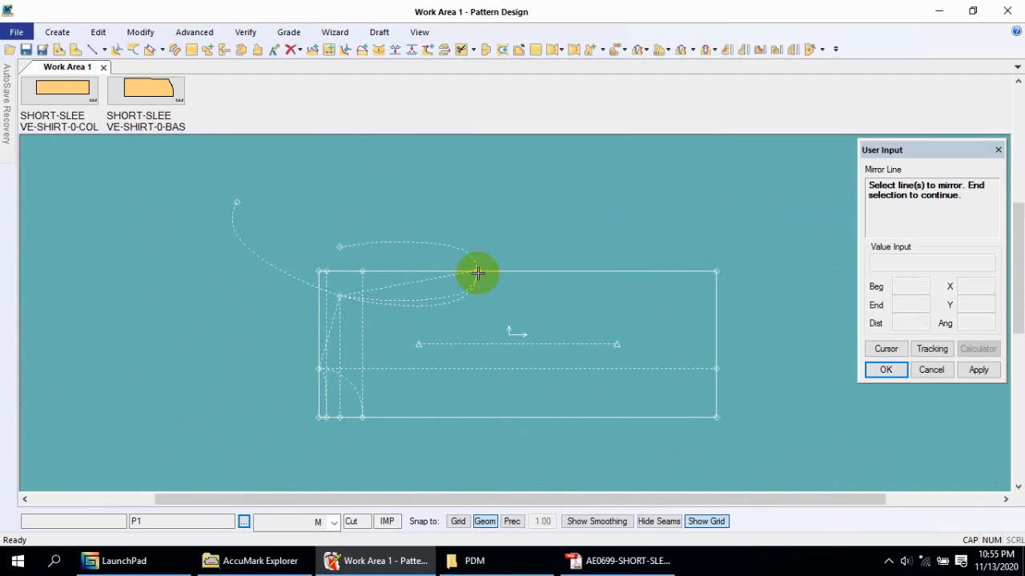
{"action": "right_click", "coordinate": [477, 274]}
{"action": "left_click", "coordinate": [560, 265]}
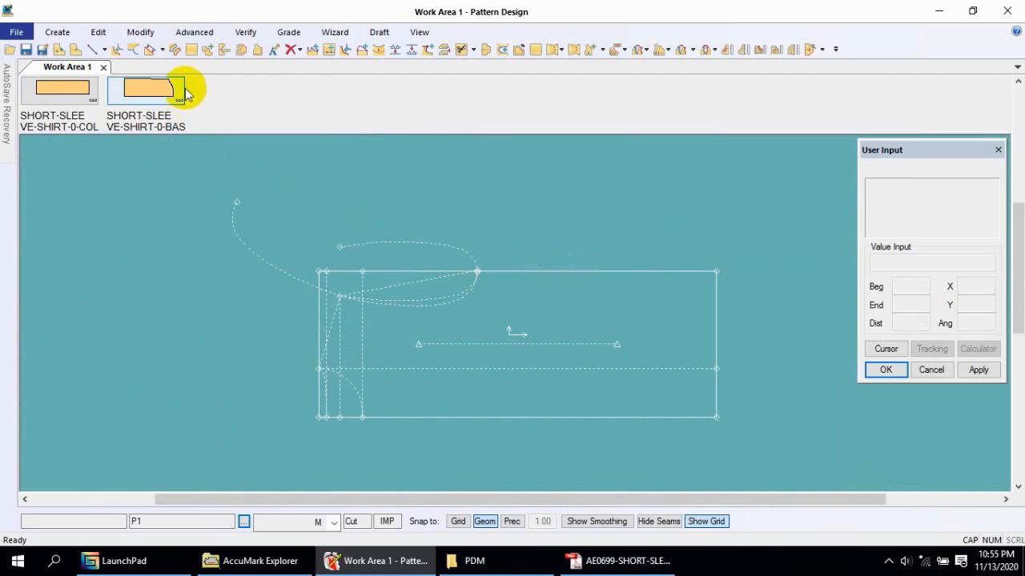
Delete both mirrored armhole curves, the one beyond the shoulder tip and the one above the upper edge.
{"action": "left_click", "coordinate": [297, 49]}
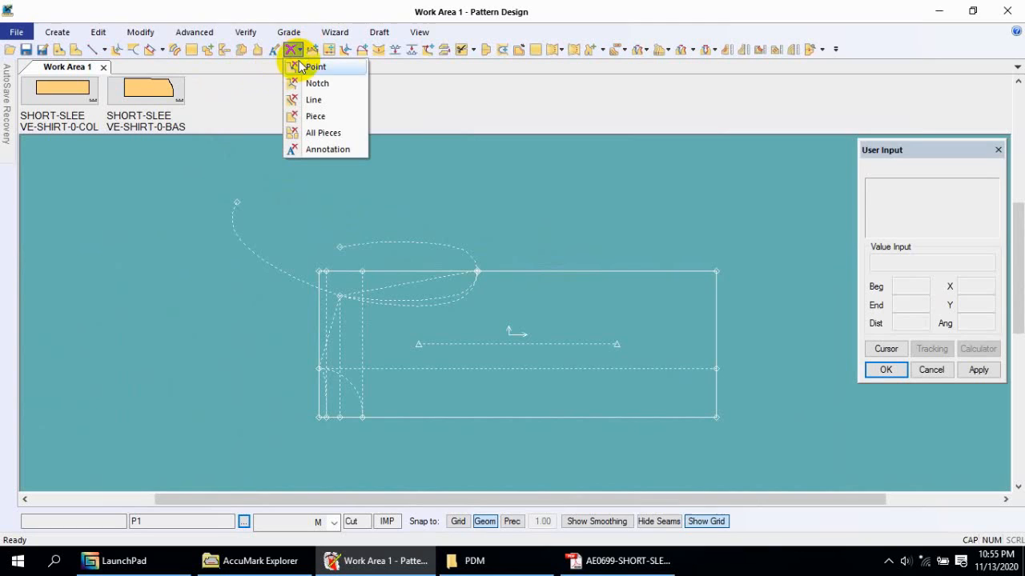
{"action": "left_click", "coordinate": [313, 101]}
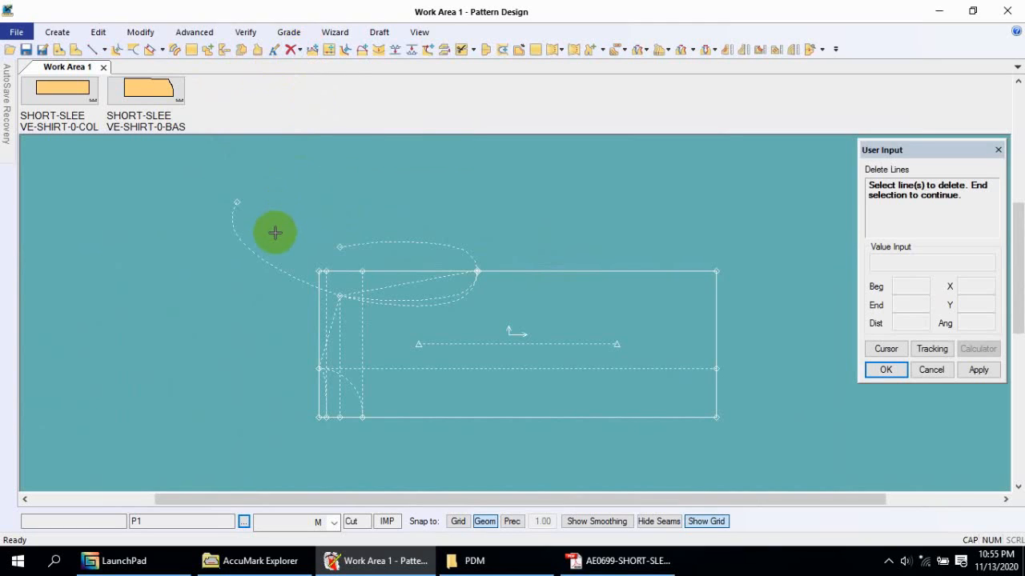
{"action": "left_click", "coordinate": [270, 261]}
{"action": "left_click", "coordinate": [350, 250]}
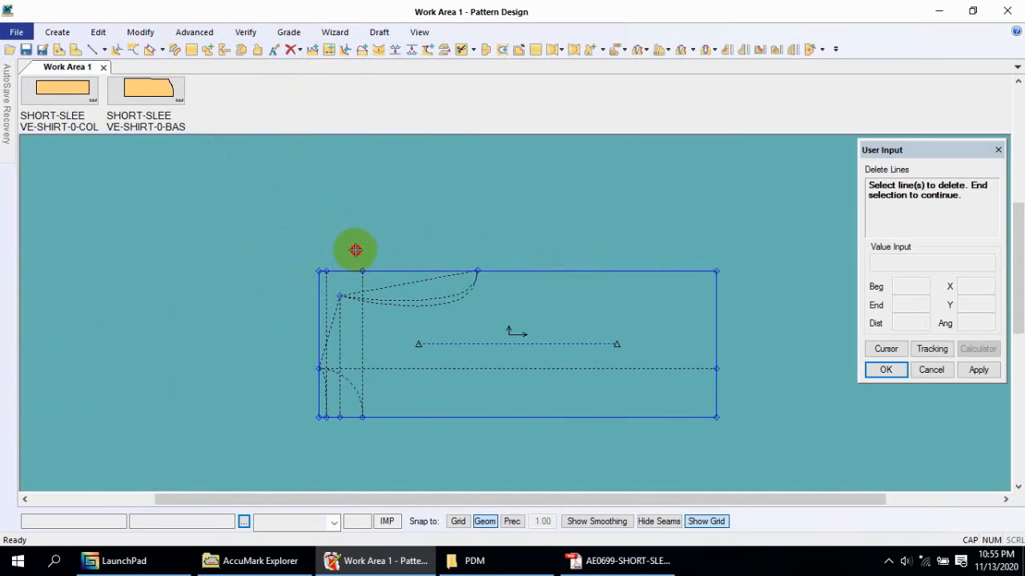
{"action": "right_click", "coordinate": [389, 223]}
{"action": "left_click", "coordinate": [392, 243]}
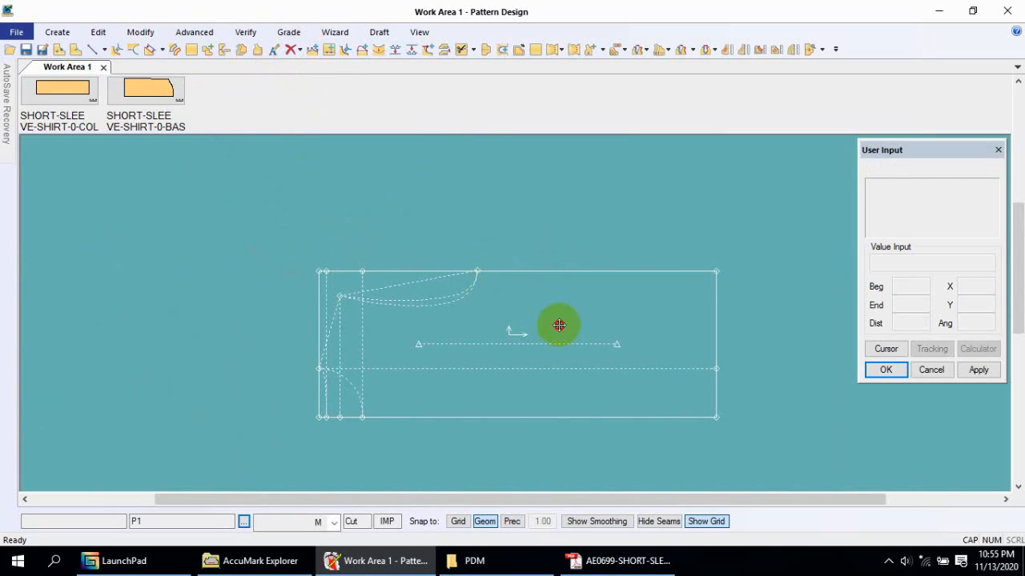
{"action": "left_click_drag", "start_coordinate": [559, 324], "coordinate": [437, 313]}
{"action": "scroll", "coordinate": [309, 286], "scroll_direction": "up", "scroll_amount": 2}
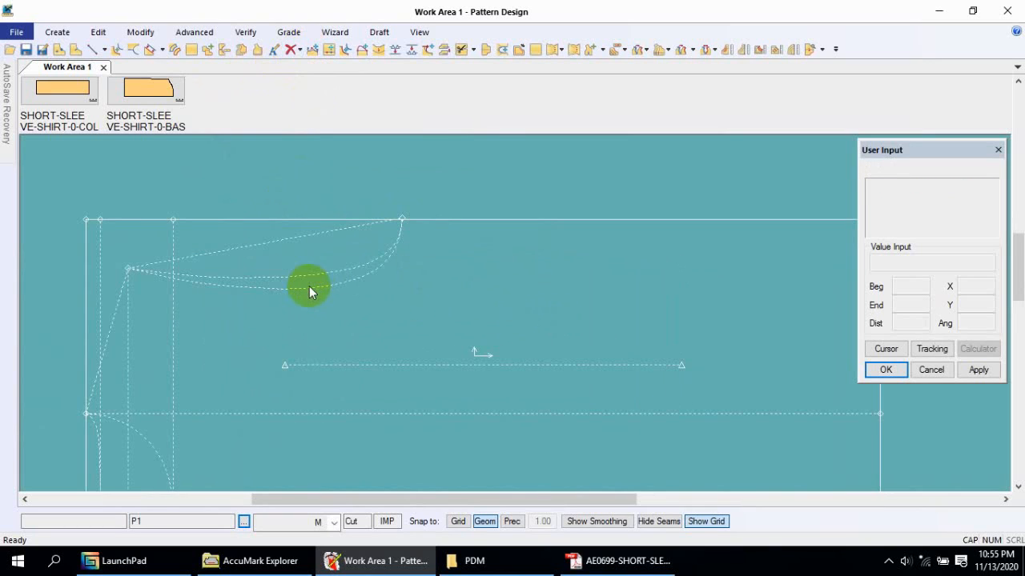
{"action": "scroll", "coordinate": [484, 302], "scroll_direction": "down", "scroll_amount": 2}
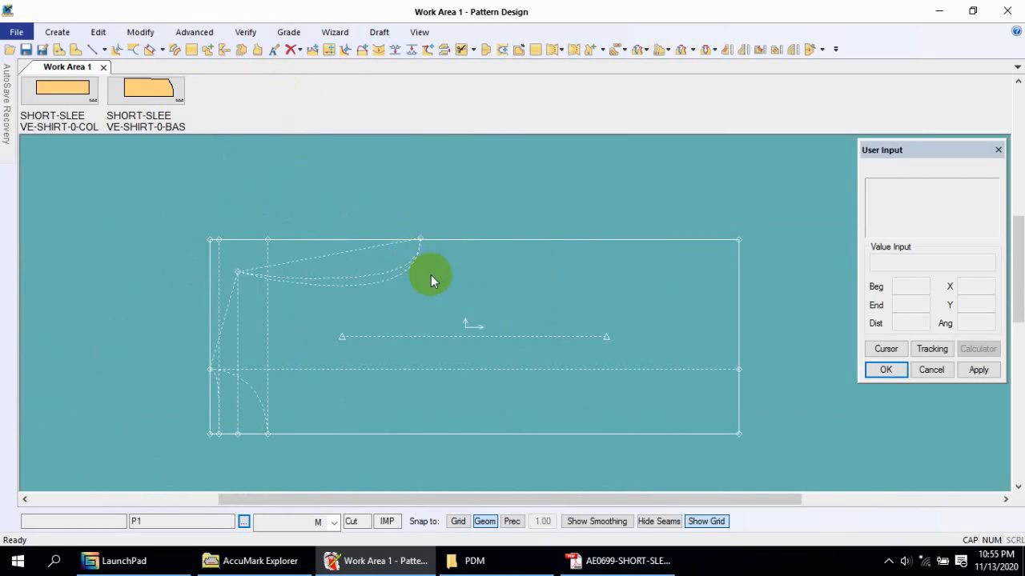
Offset the full-height neck depth line with Offset Even so the copy passes through the underarm end of the armhole curves.
{"action": "left_click", "coordinate": [58, 32]}
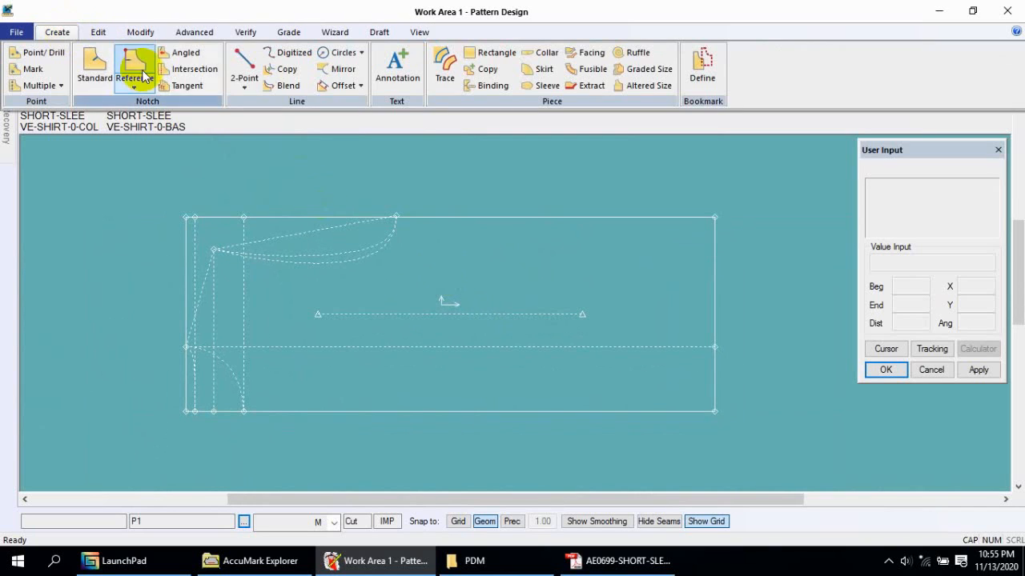
{"action": "left_click", "coordinate": [336, 86]}
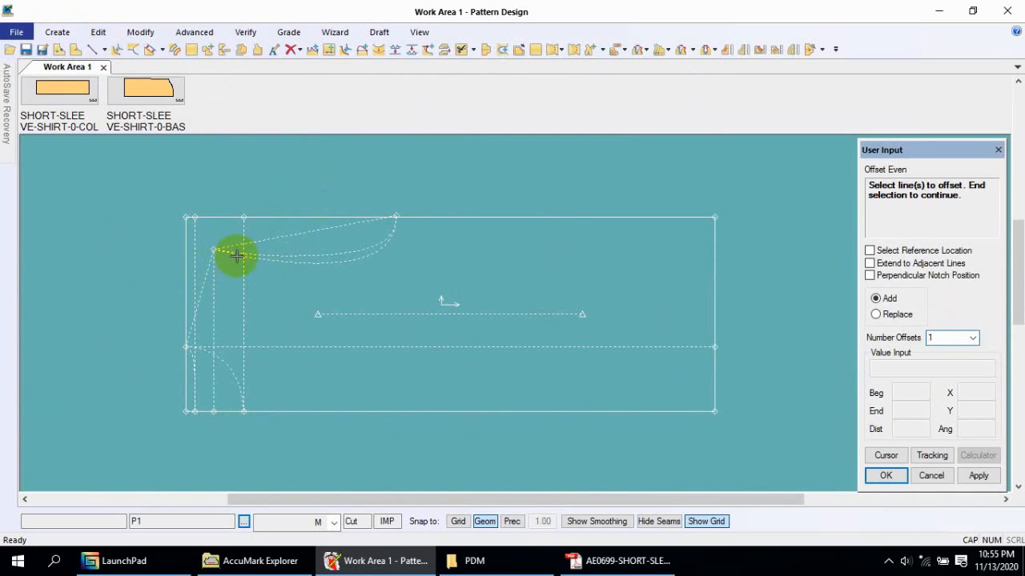
{"action": "left_click", "coordinate": [242, 273]}
{"action": "right_click", "coordinate": [240, 271]}
{"action": "left_click", "coordinate": [260, 274]}
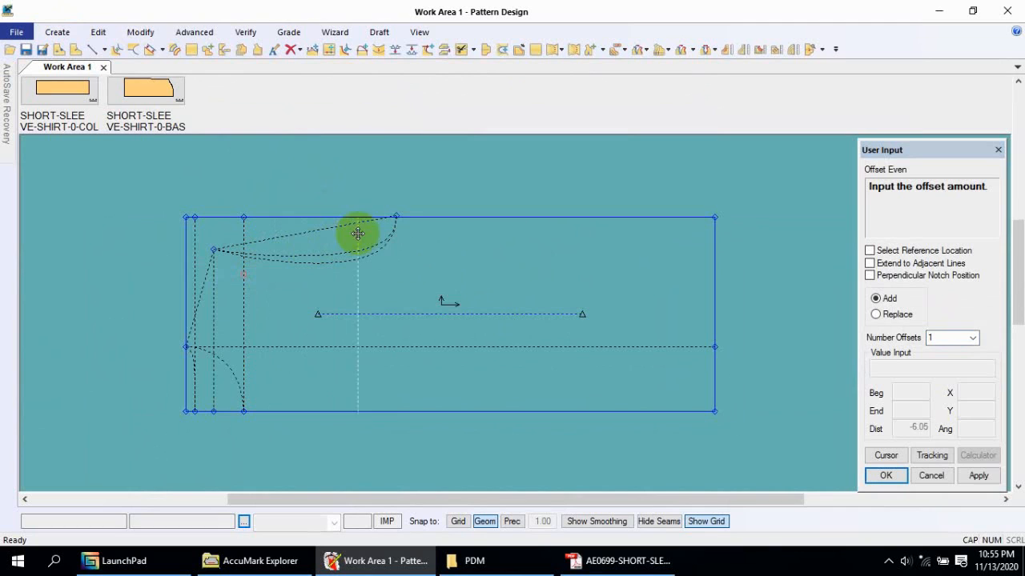
{"action": "left_click", "coordinate": [398, 216]}
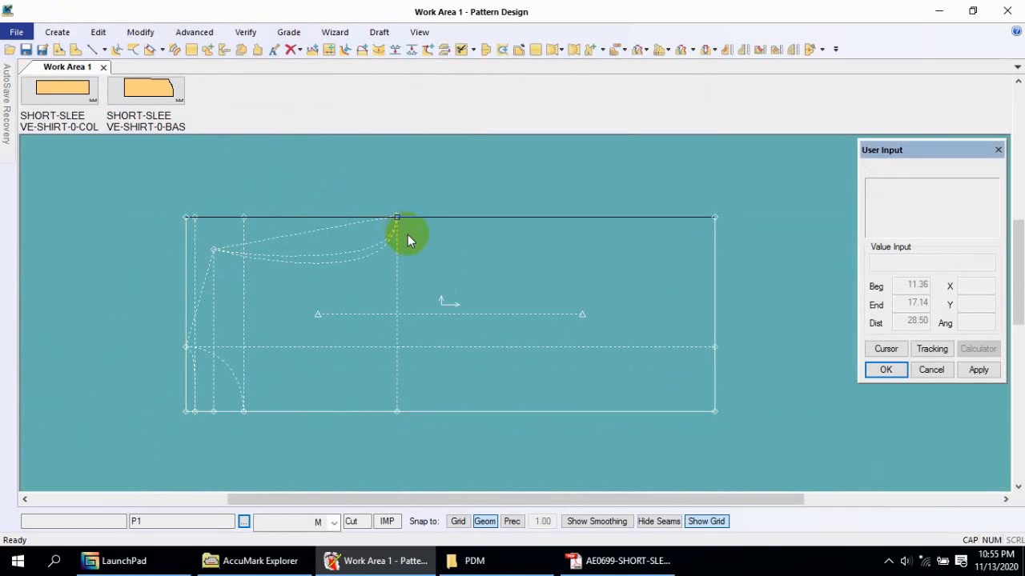
{"action": "scroll", "coordinate": [409, 244], "scroll_direction": "up", "scroll_amount": 3}
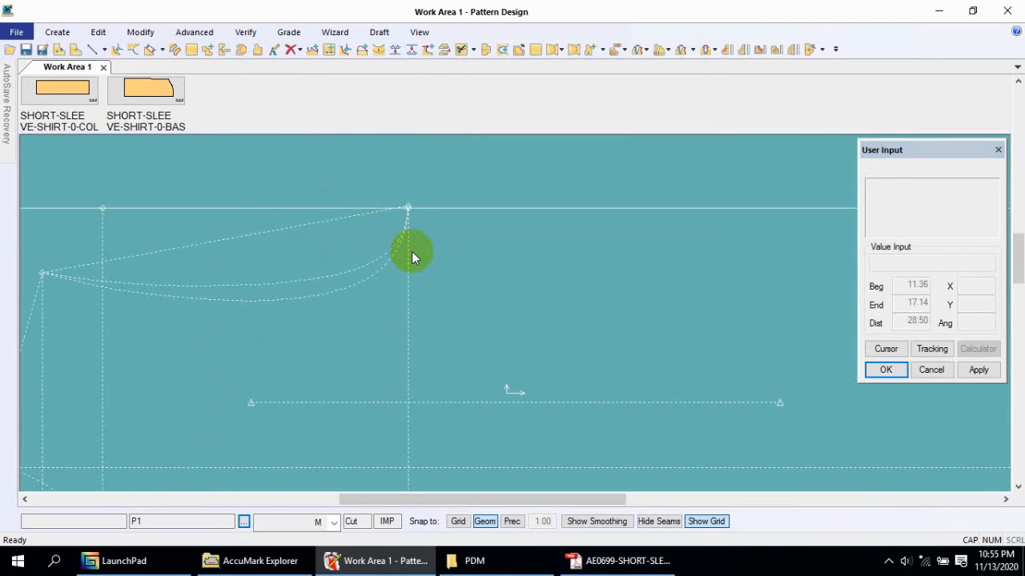
{"action": "scroll", "coordinate": [448, 242], "scroll_direction": "down", "scroll_amount": 2}
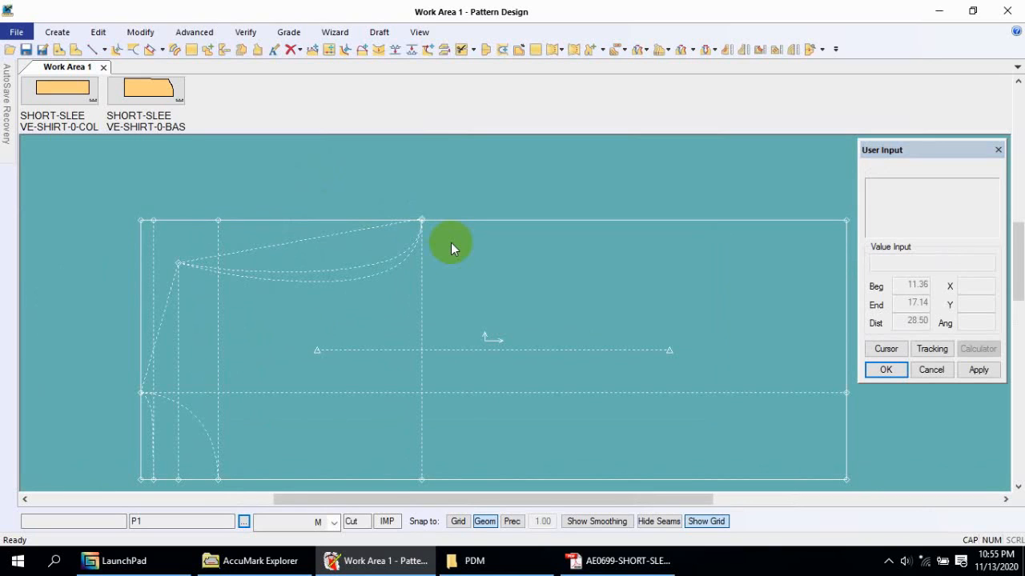
Offset the vertical line through the underarm point by 1, away from the armhole curves.
{"action": "left_click", "coordinate": [57, 32]}
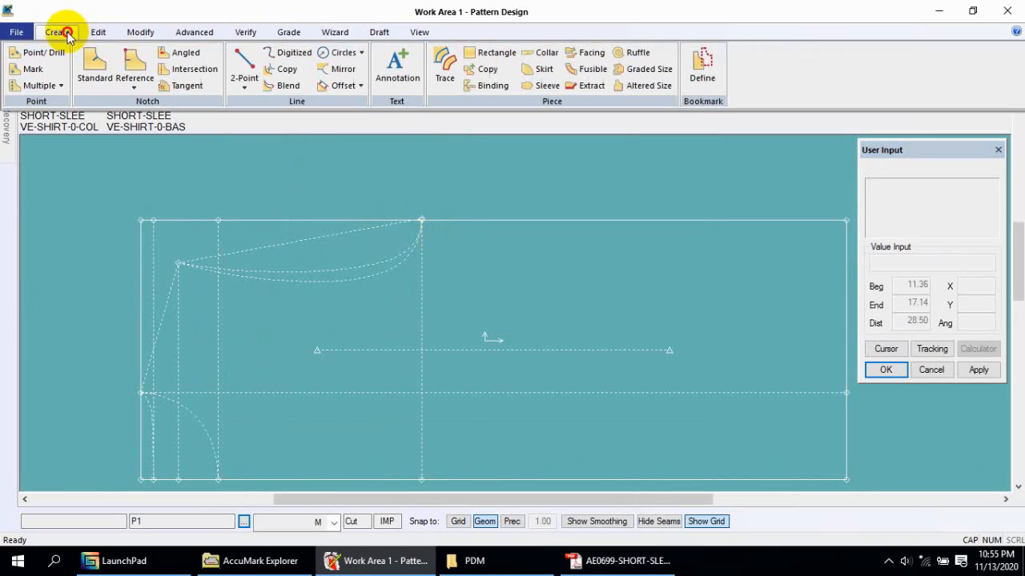
{"action": "left_click", "coordinate": [335, 87]}
{"action": "left_click", "coordinate": [401, 223]}
{"action": "right_click", "coordinate": [419, 268]}
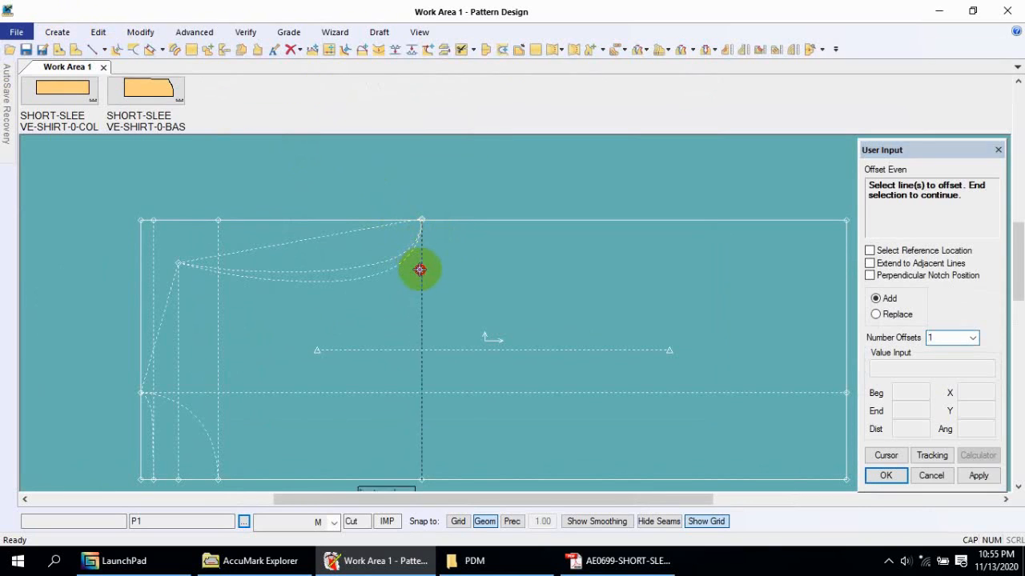
{"action": "left_click", "coordinate": [446, 263]}
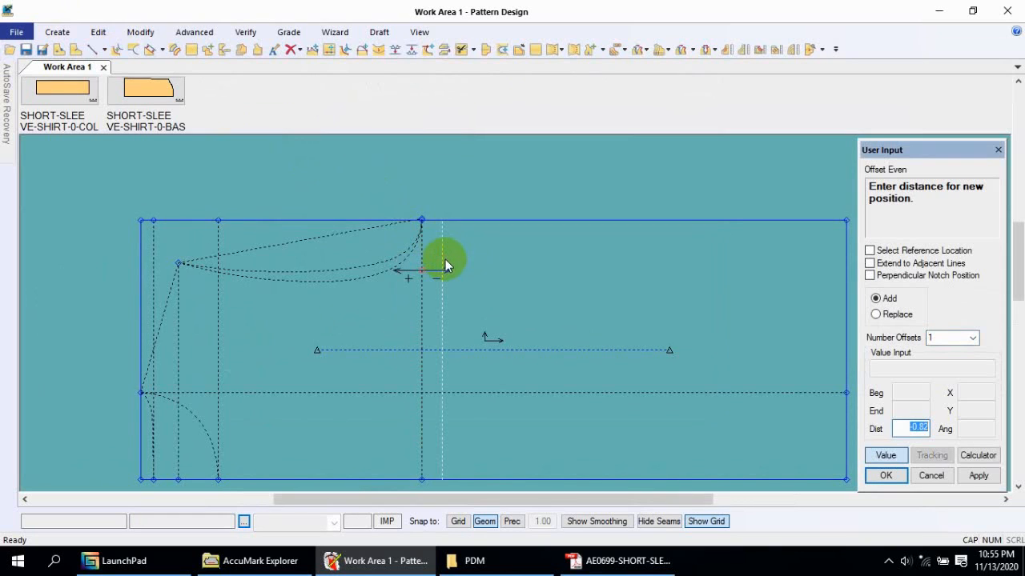
{"action": "type", "text": "1"}
{"action": "key", "text": "Return"}
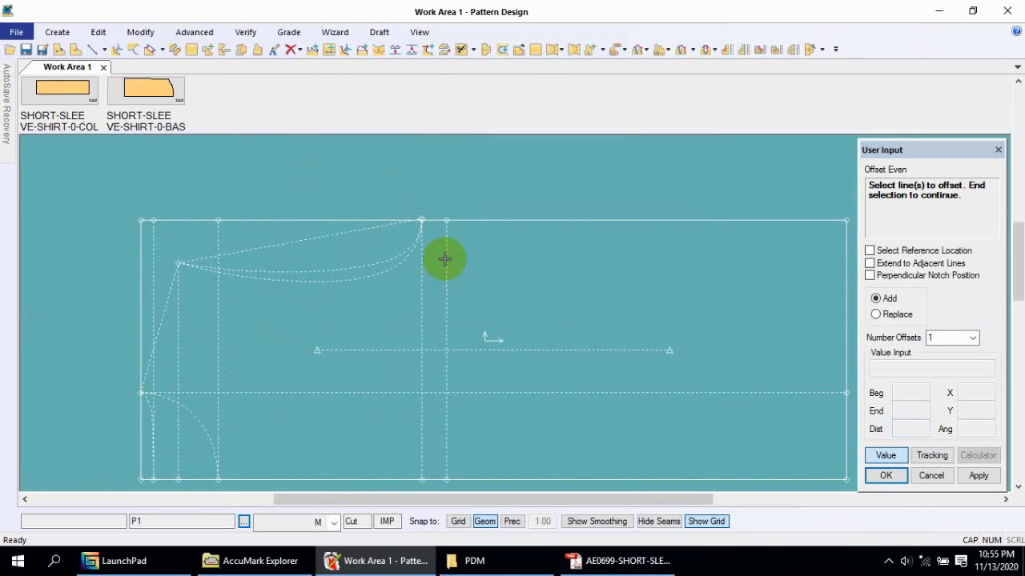
{"action": "right_click", "coordinate": [448, 255]}
{"action": "left_click", "coordinate": [453, 251]}
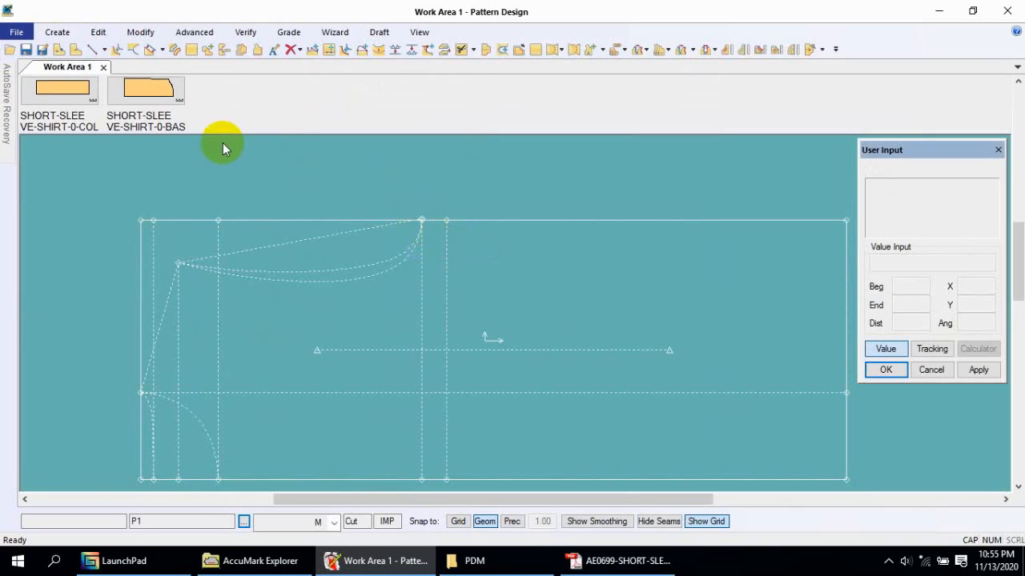
Delete the vertical line through the underarm point, keeping its offset copy.
{"action": "left_click", "coordinate": [302, 51]}
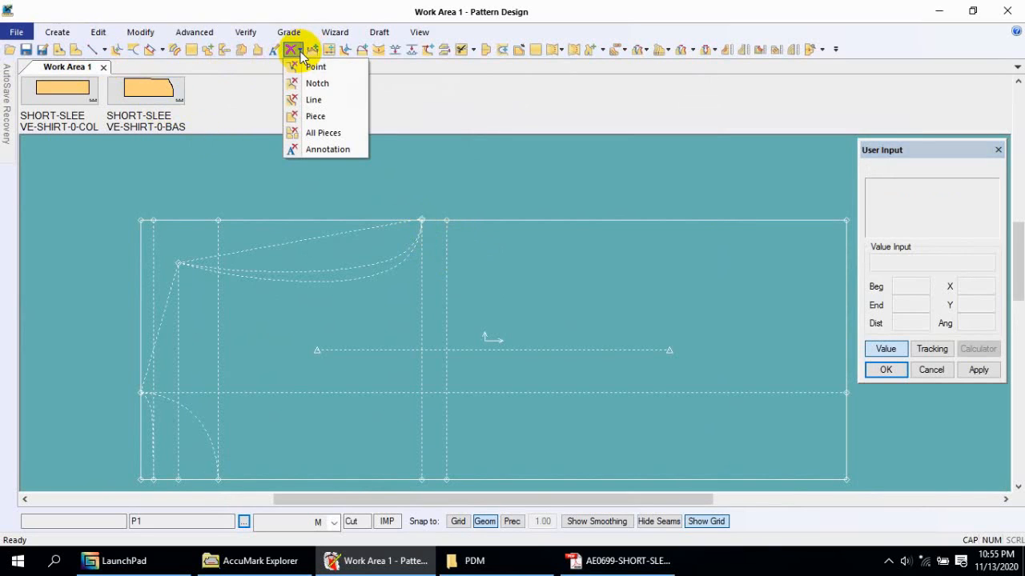
{"action": "left_click", "coordinate": [316, 99]}
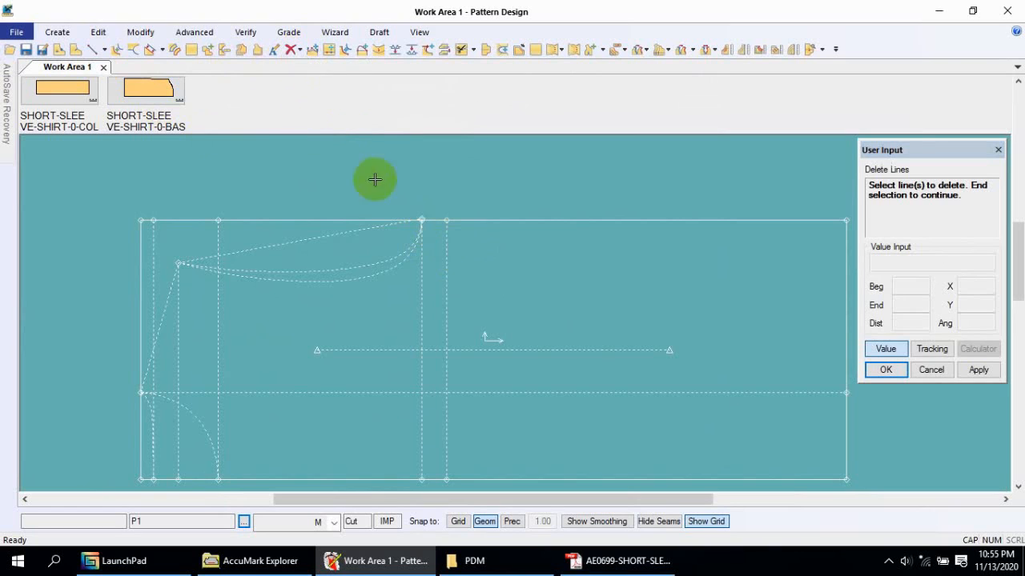
{"action": "left_click", "coordinate": [426, 272]}
{"action": "right_click", "coordinate": [444, 262]}
{"action": "left_click", "coordinate": [444, 263]}
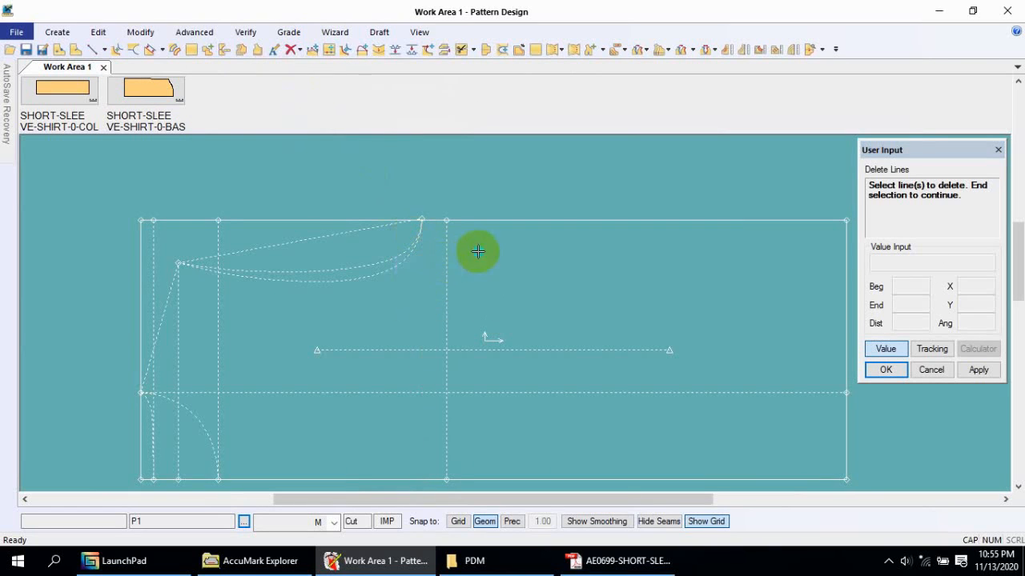
{"action": "right_click", "coordinate": [475, 251]}
{"action": "left_click", "coordinate": [478, 255]}
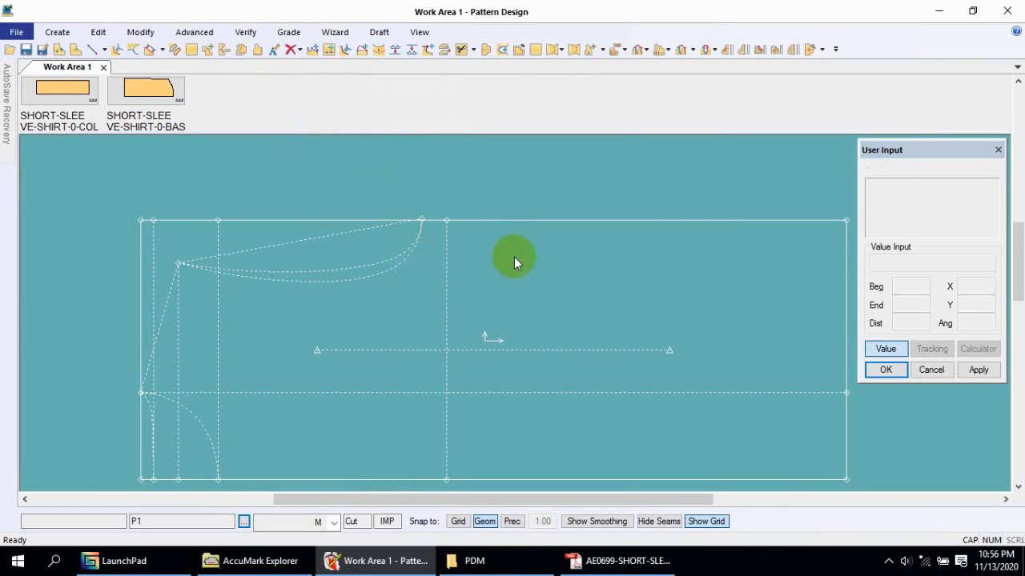
{"action": "middle_click_drag", "start_coordinate": [522, 263], "coordinate": [495, 241]}
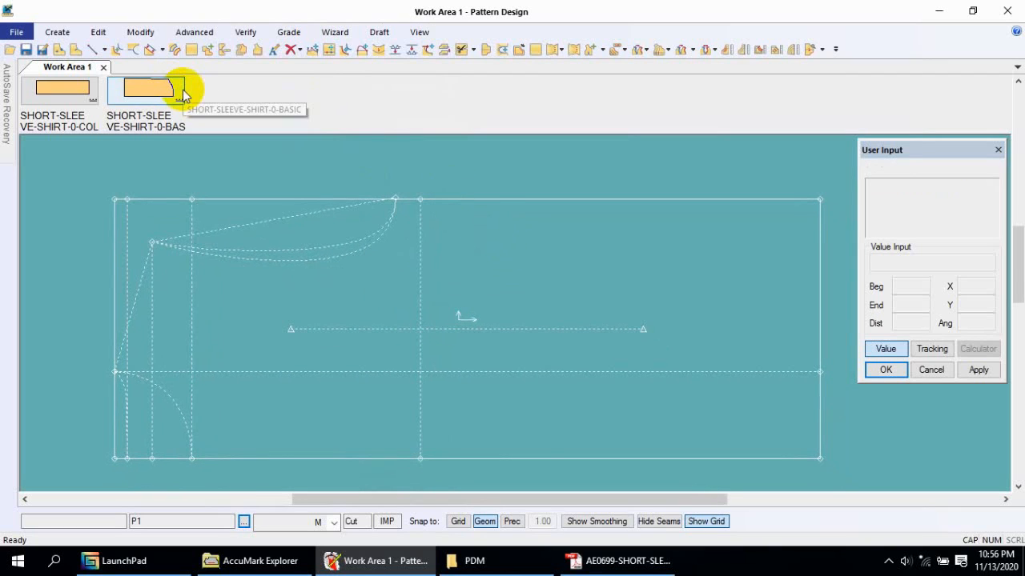
{"action": "middle_click_drag", "start_coordinate": [484, 254], "coordinate": [462, 252]}
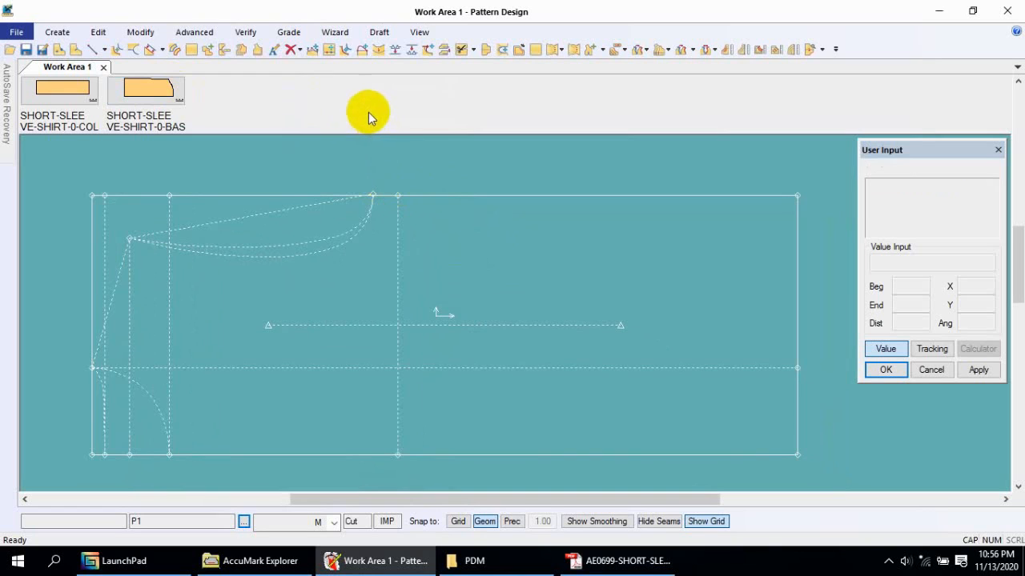
Split the upper edge at its intersection with the vertical line just beyond the armhole.
{"action": "left_click", "coordinate": [58, 33]}
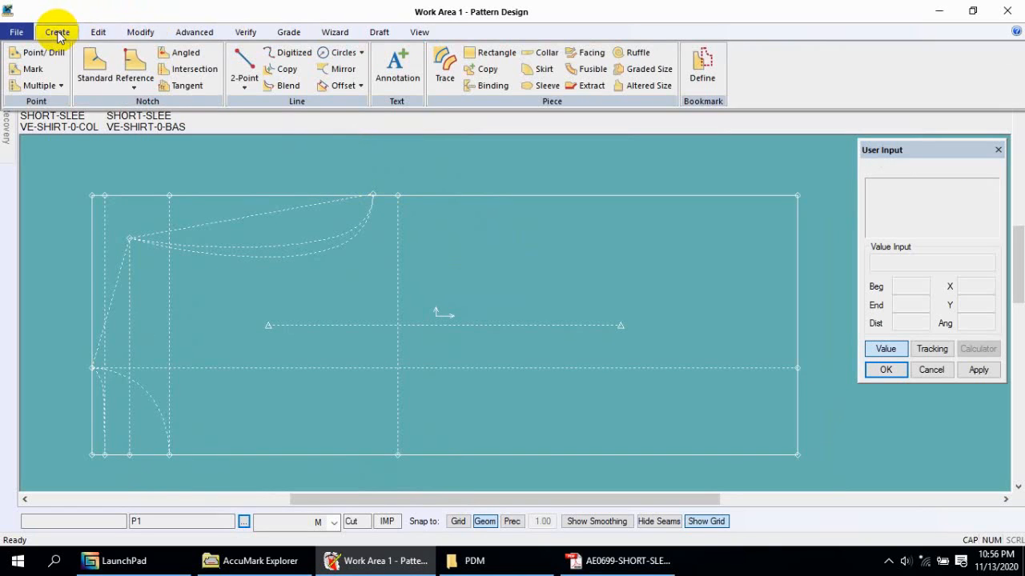
{"action": "left_click", "coordinate": [141, 33]}
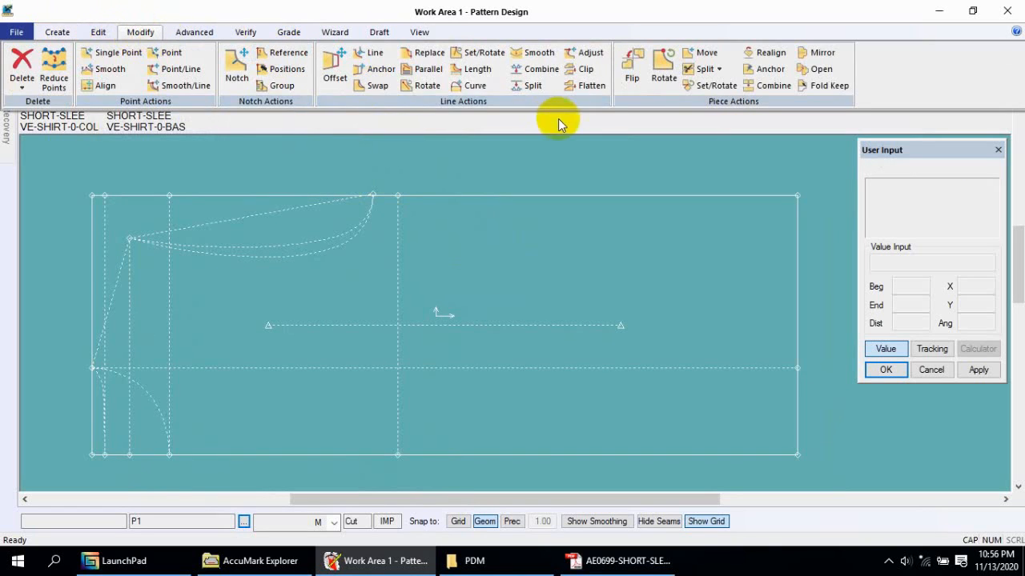
{"action": "left_click", "coordinate": [539, 86]}
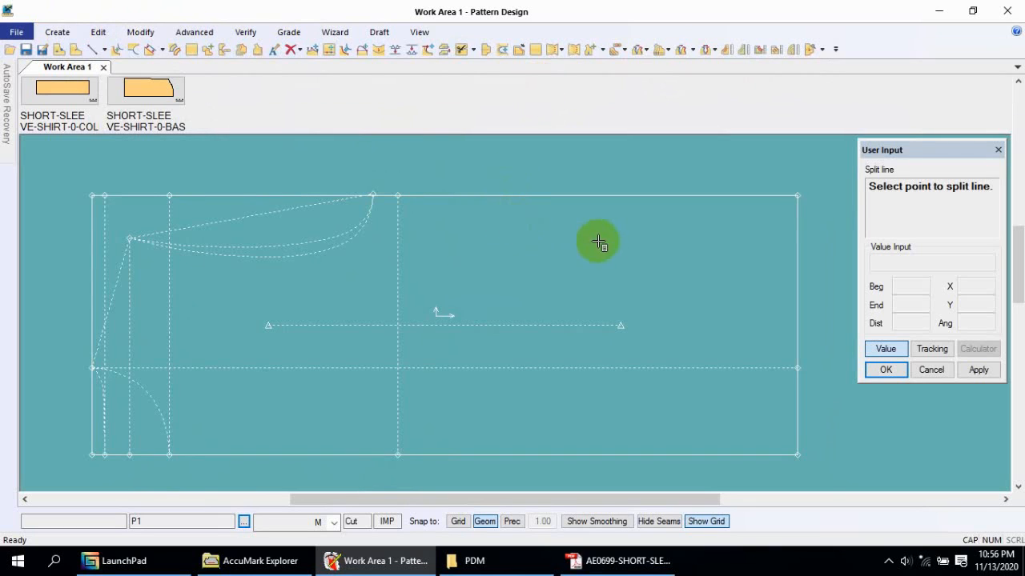
{"action": "right_click", "coordinate": [524, 235]}
{"action": "left_click", "coordinate": [574, 331]}
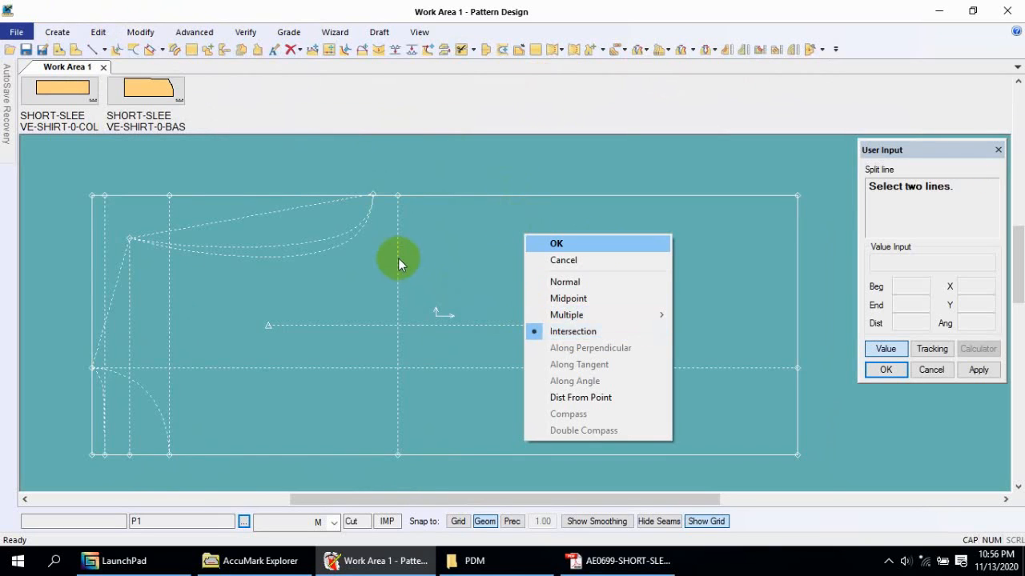
{"action": "left_click", "coordinate": [398, 254]}
{"action": "left_click", "coordinate": [445, 198]}
{"action": "right_click", "coordinate": [445, 201]}
{"action": "left_click", "coordinate": [446, 201]}
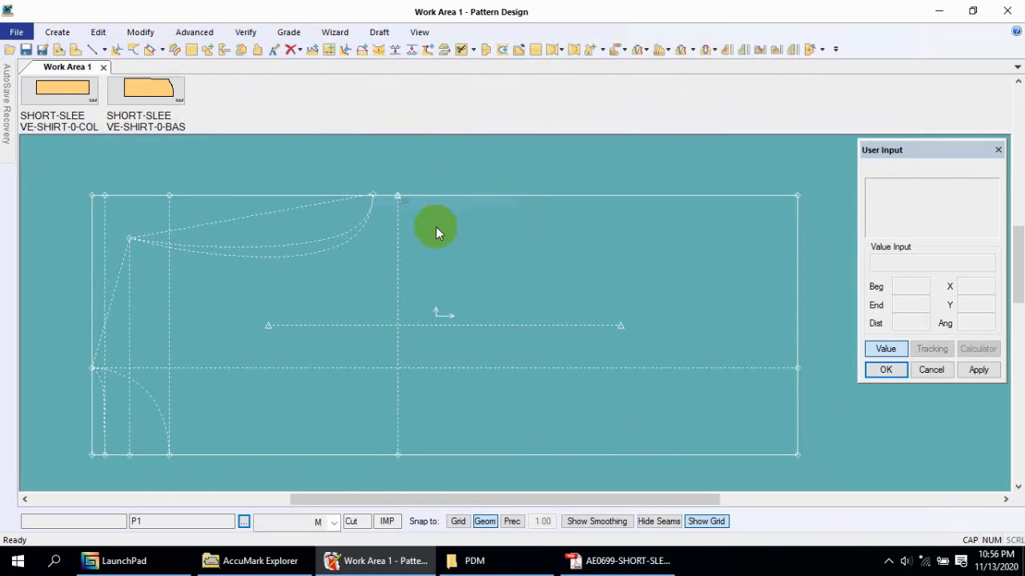
Add a grade point at the split where the vertical line beyond the armhole meets the upper edge.
{"action": "left_click", "coordinate": [288, 32]}
{"action": "left_click", "coordinate": [669, 55]}
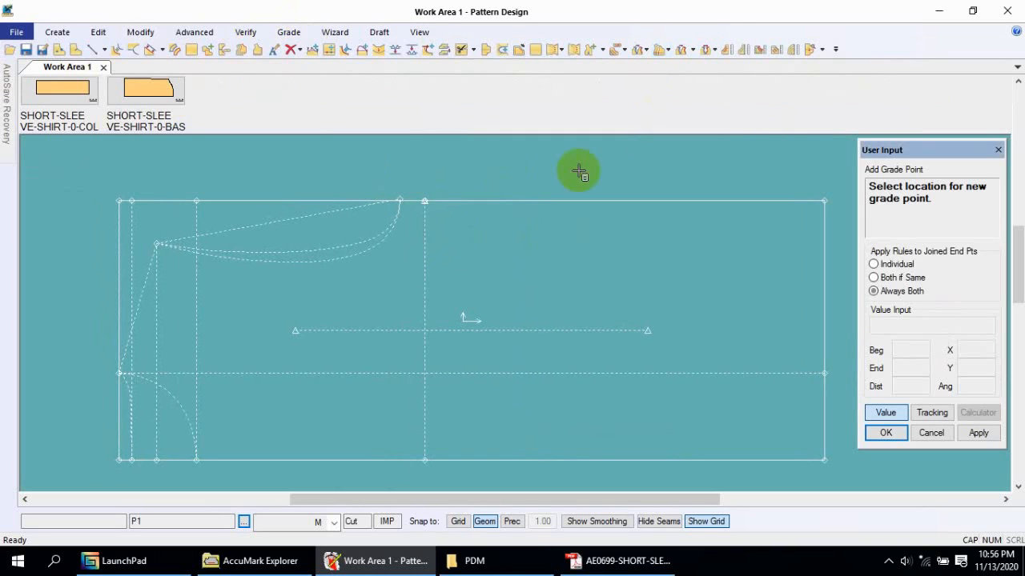
{"action": "right_click", "coordinate": [464, 217]}
{"action": "left_click", "coordinate": [464, 218]}
{"action": "left_click_drag", "start_coordinate": [545, 246], "coordinate": [532, 246]}
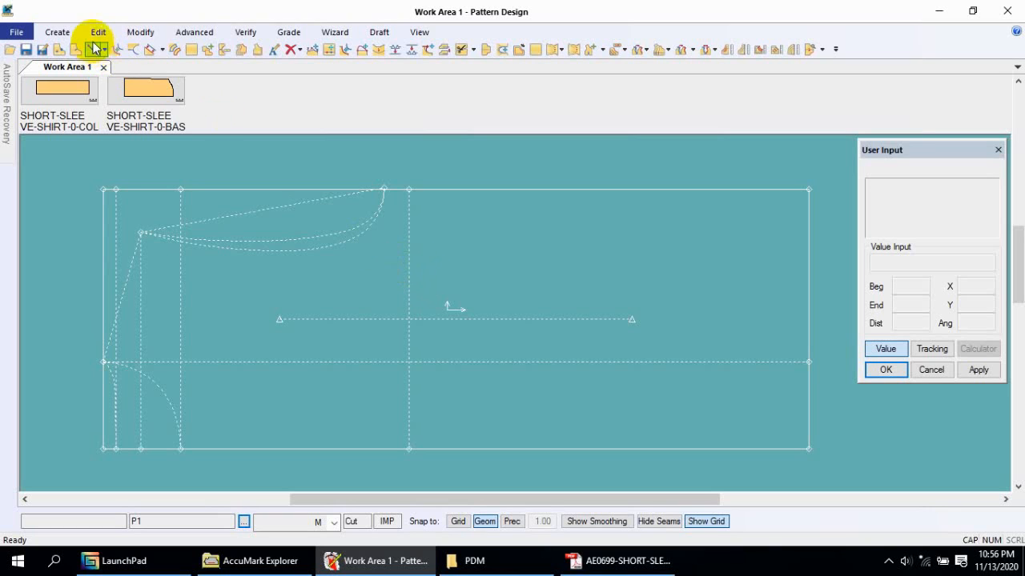
Offset the vertical edge at the neck and shoulder end by -18.50 into the piece to create a waist line.
{"action": "left_click", "coordinate": [68, 32]}
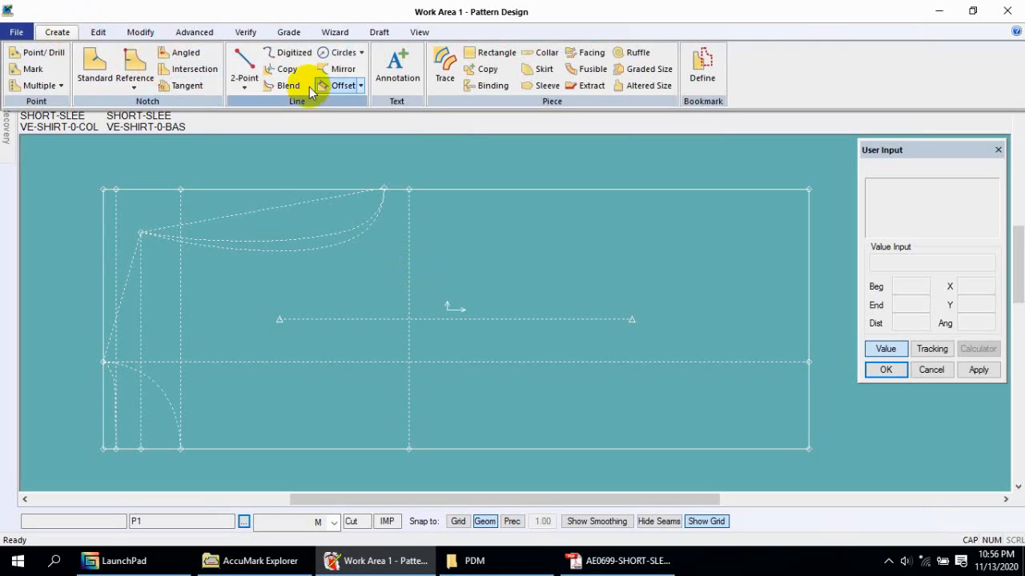
{"action": "left_click", "coordinate": [331, 85]}
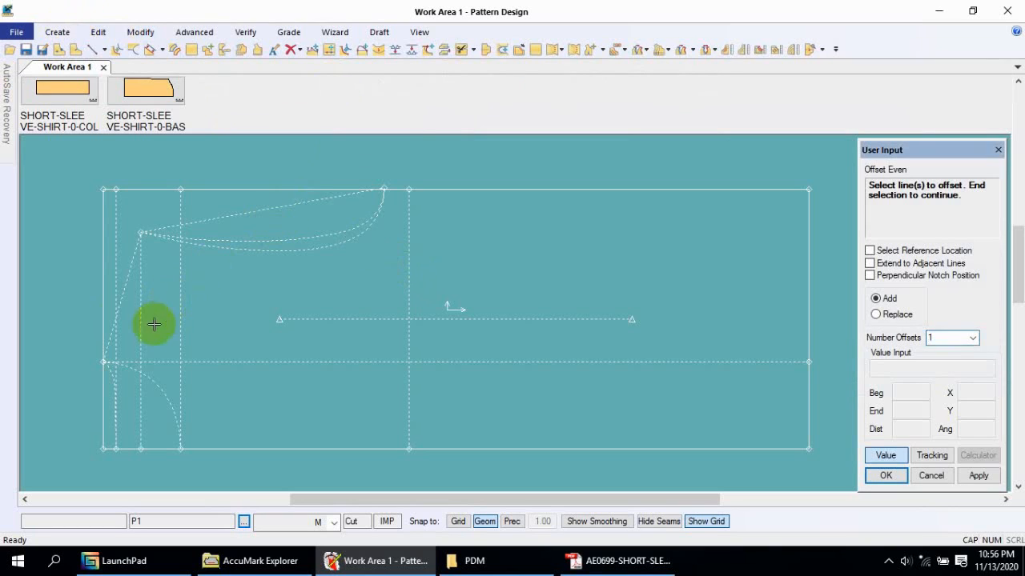
{"action": "left_click", "coordinate": [103, 304]}
{"action": "right_click", "coordinate": [109, 300]}
{"action": "left_click", "coordinate": [91, 299]}
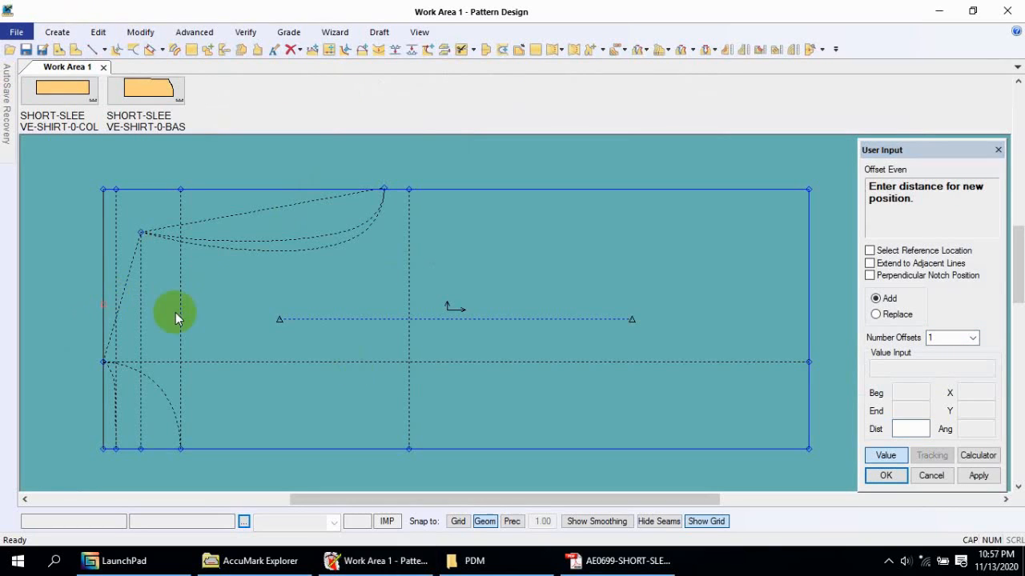
{"action": "left_click", "coordinate": [883, 455]}
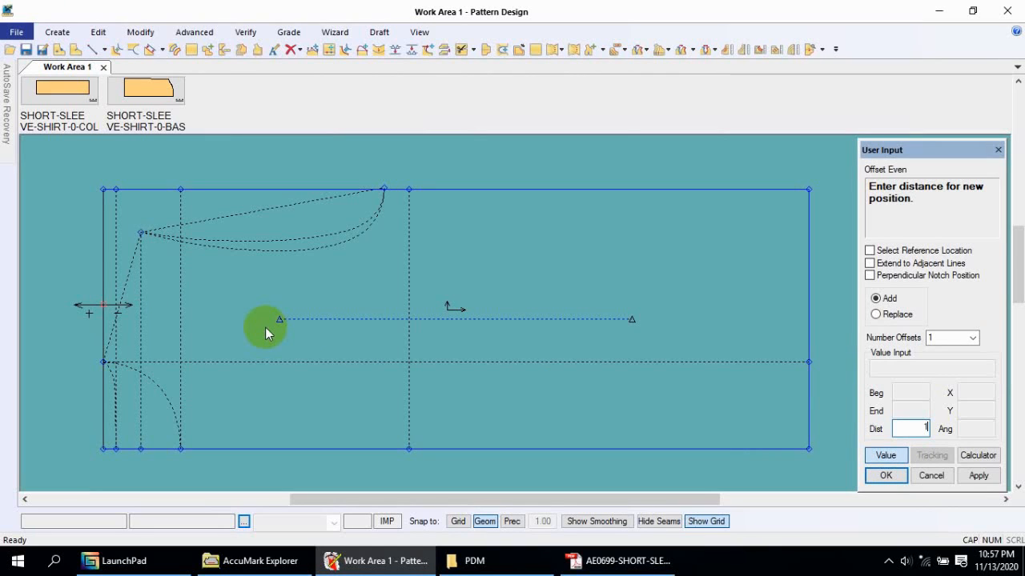
{"action": "type", "text": "18.5"}
{"action": "left_click", "coordinate": [978, 476]}
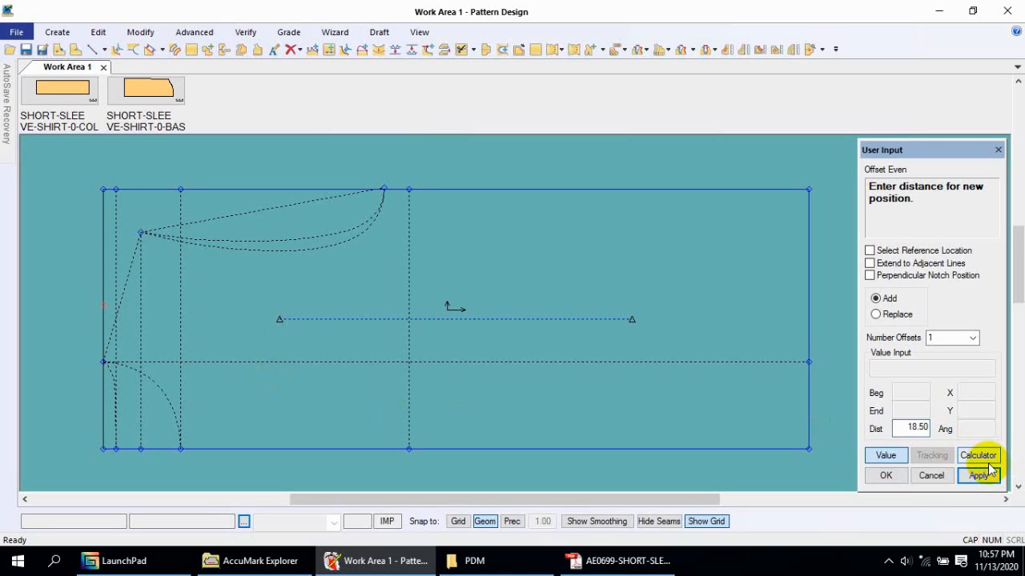
{"action": "left_click", "coordinate": [908, 425]}
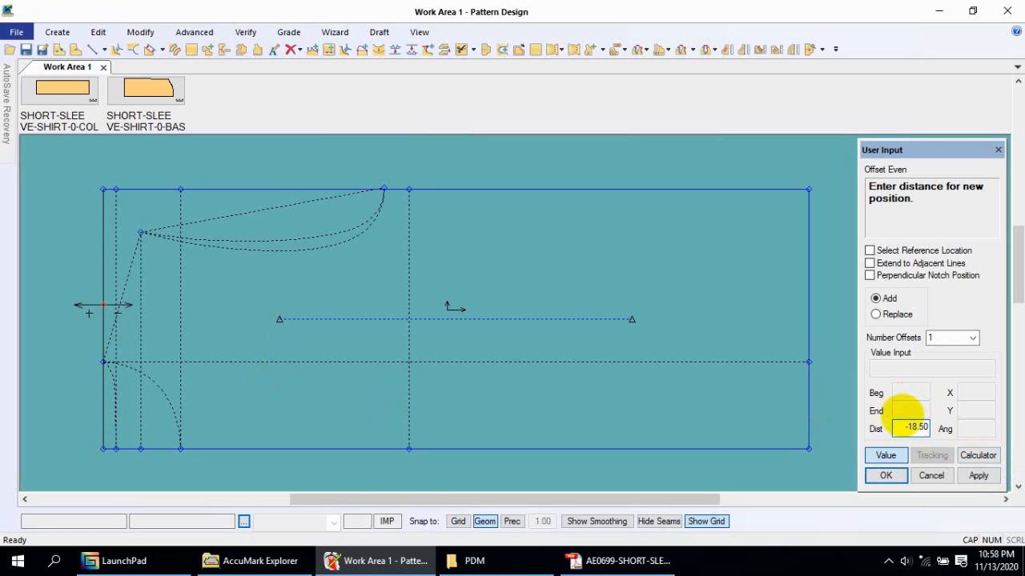
{"action": "type", "text": "-"}
{"action": "left_click", "coordinate": [977, 475]}
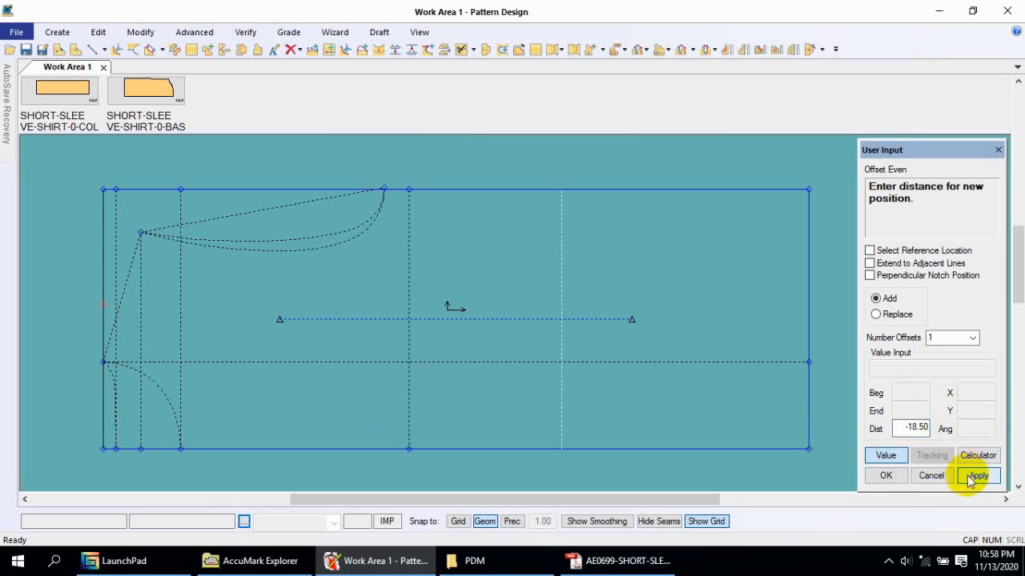
{"action": "left_click", "coordinate": [895, 476]}
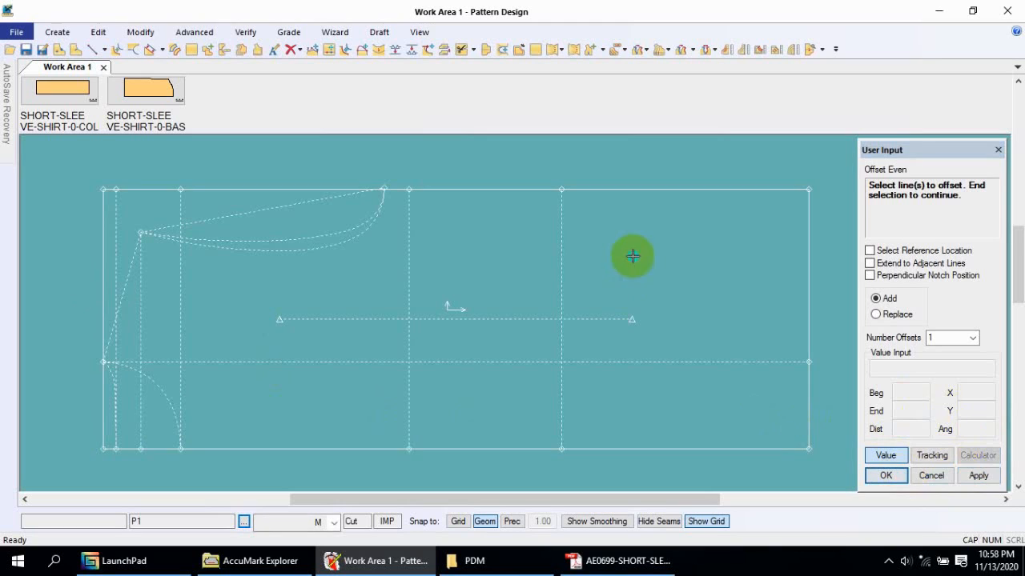
{"action": "key", "text": "Escape"}
Move the waist line's upper endpoint along the line to 10.25 from the line's beginning.
{"action": "middle_click_drag", "start_coordinate": [623, 251], "coordinate": [601, 242]}
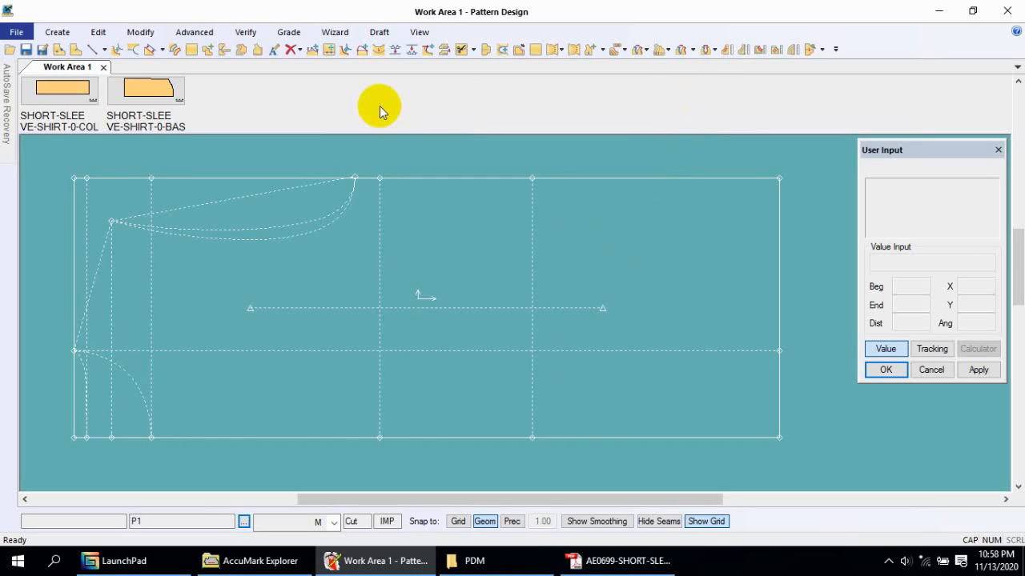
{"action": "left_click", "coordinate": [141, 33]}
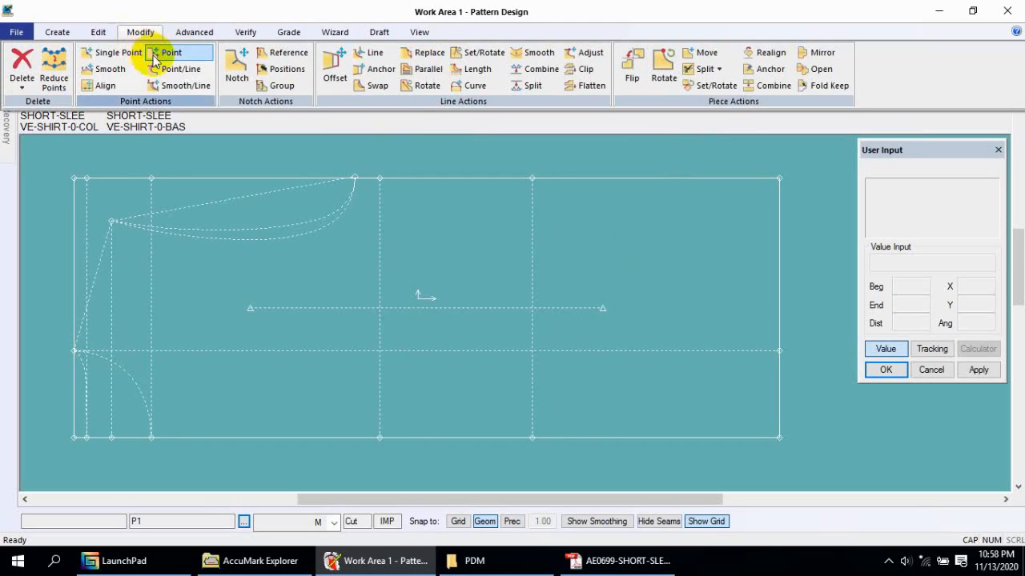
{"action": "left_click", "coordinate": [179, 72]}
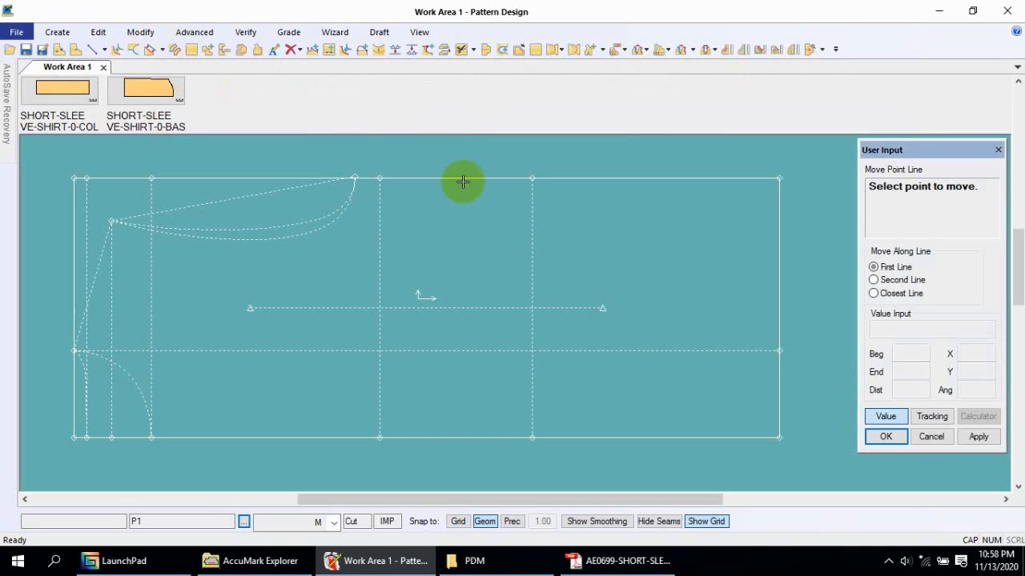
{"action": "left_click", "coordinate": [531, 182]}
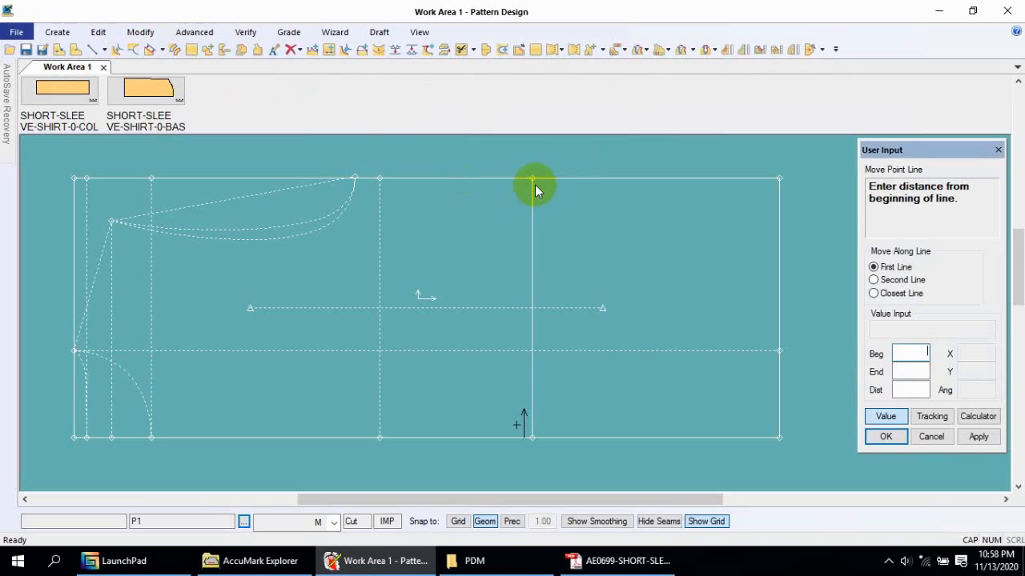
{"action": "type", "text": "10.25"}
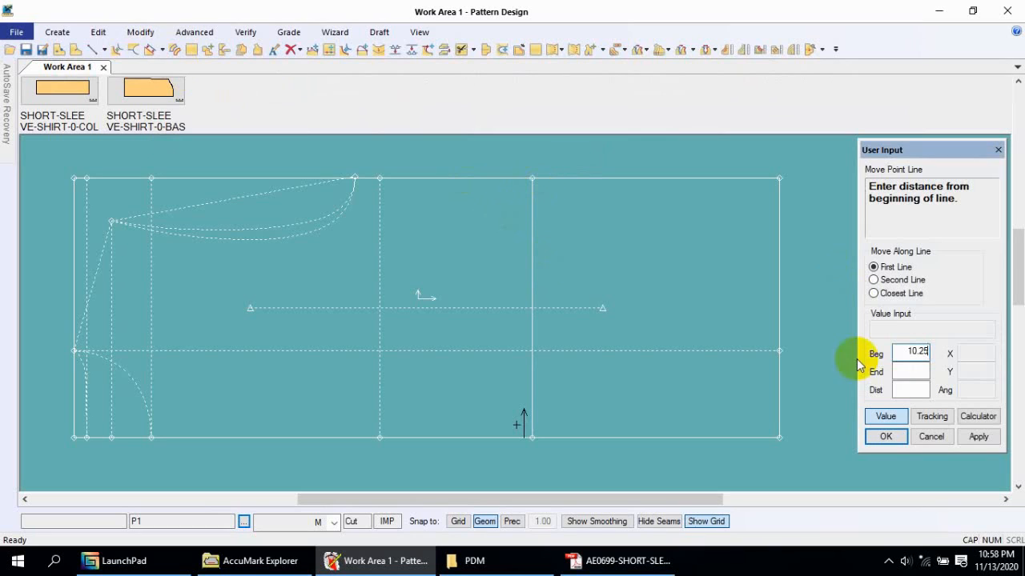
{"action": "left_click", "coordinate": [978, 436]}
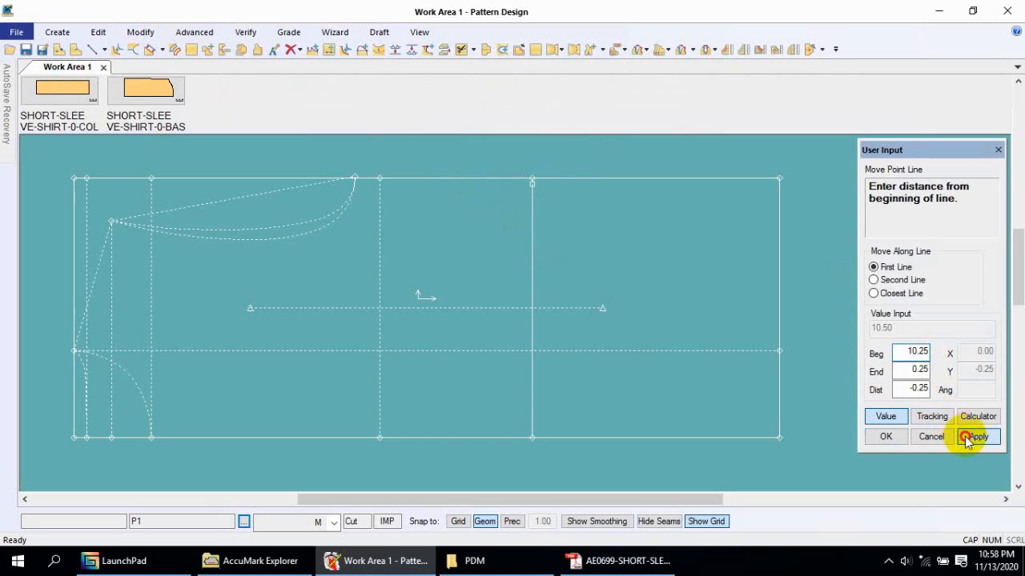
{"action": "left_click", "coordinate": [885, 436]}
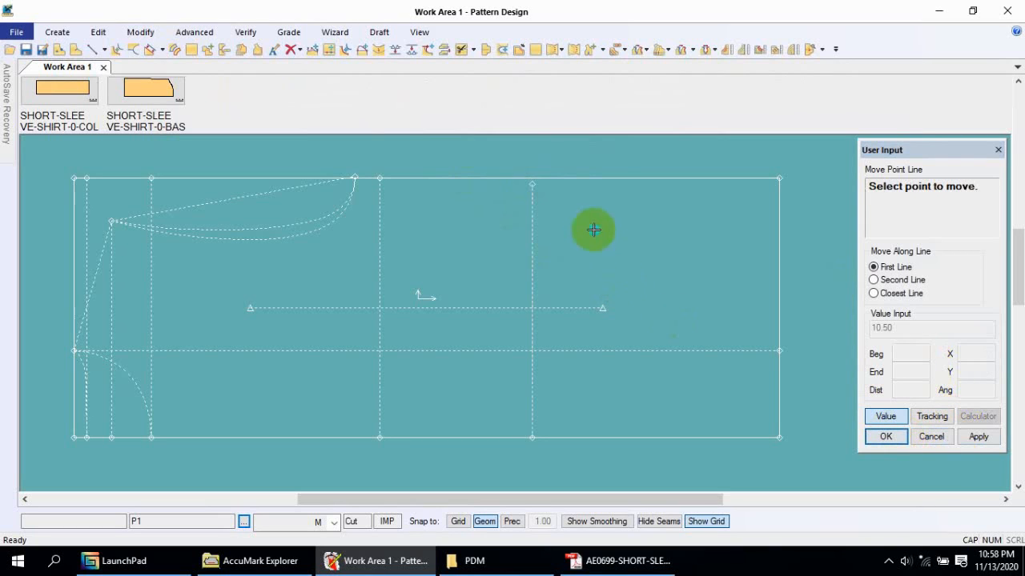
Split the piece's upper edge at its intersection with the waist line.
{"action": "left_click", "coordinate": [58, 32]}
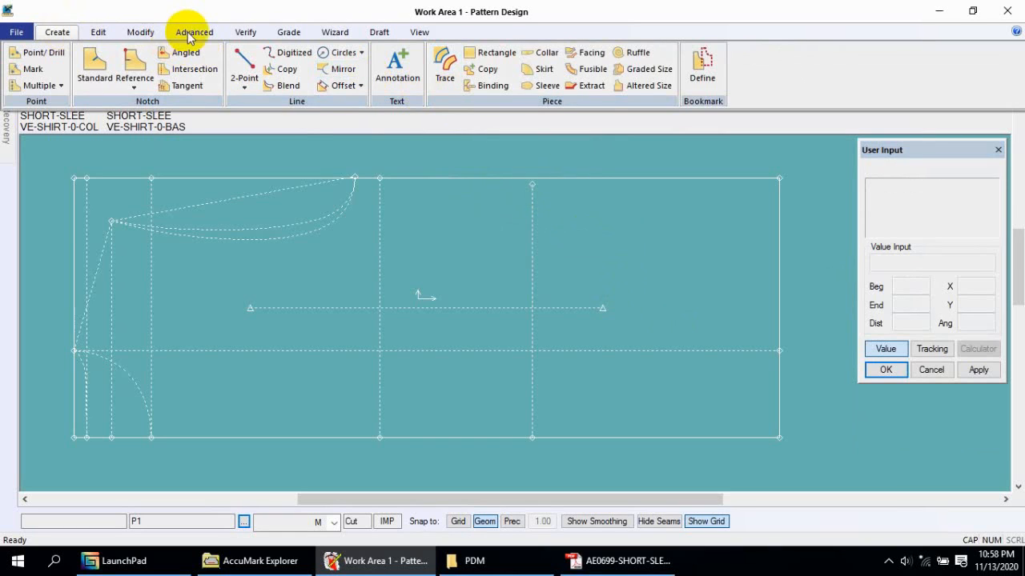
{"action": "left_click", "coordinate": [140, 30]}
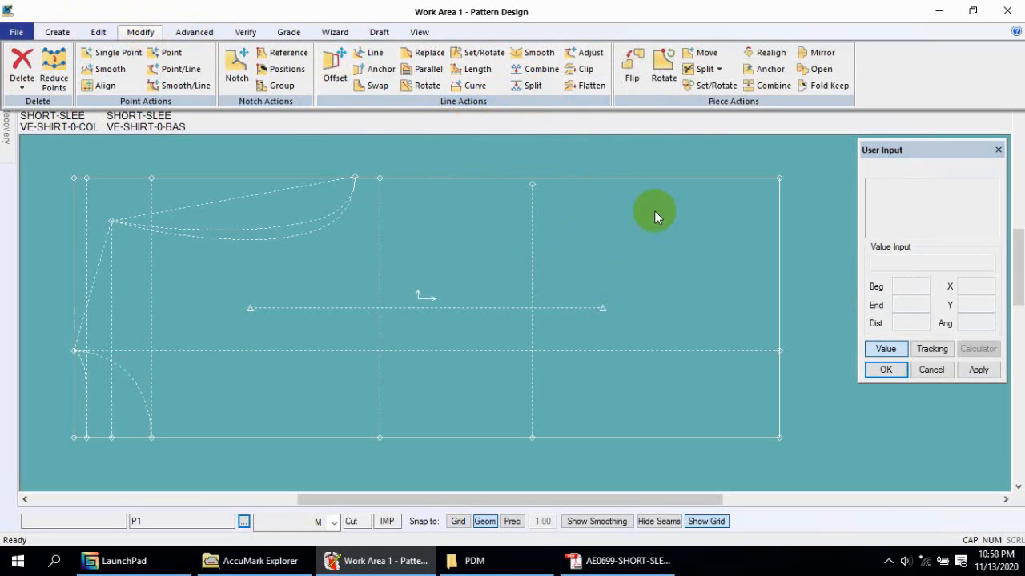
{"action": "left_click", "coordinate": [533, 86]}
{"action": "right_click", "coordinate": [664, 236]}
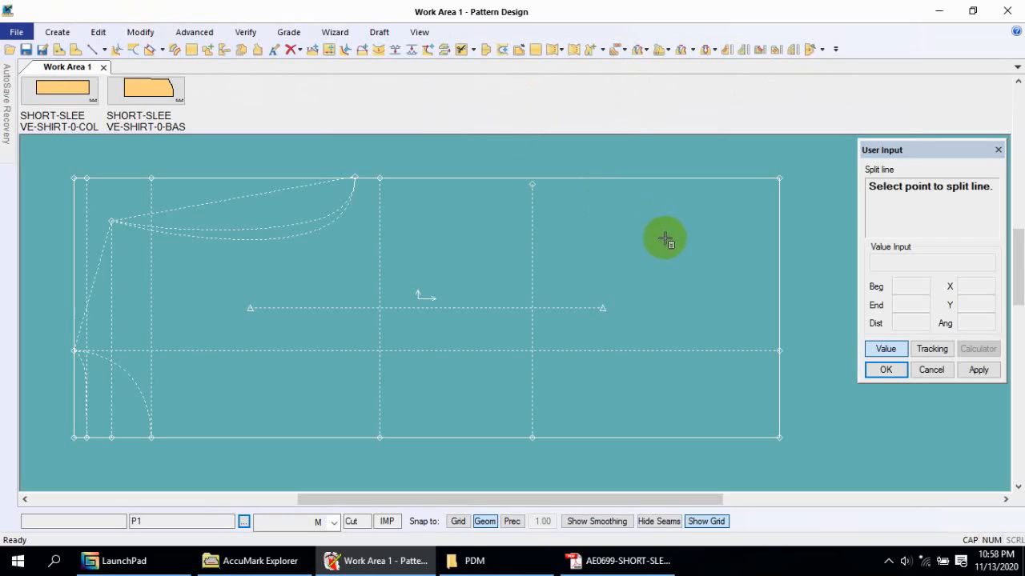
{"action": "left_click", "coordinate": [652, 330]}
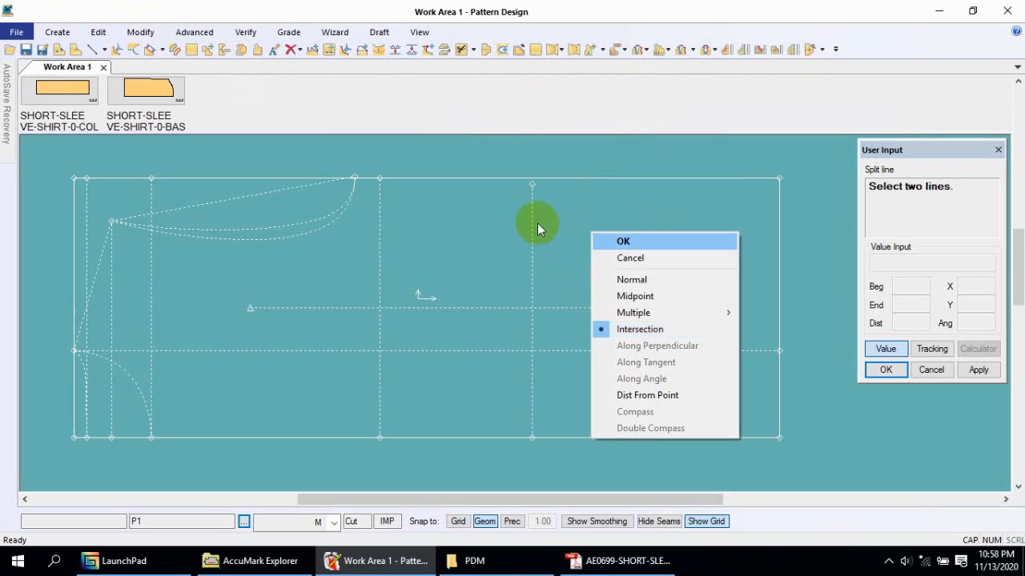
{"action": "right_click", "coordinate": [562, 182]}
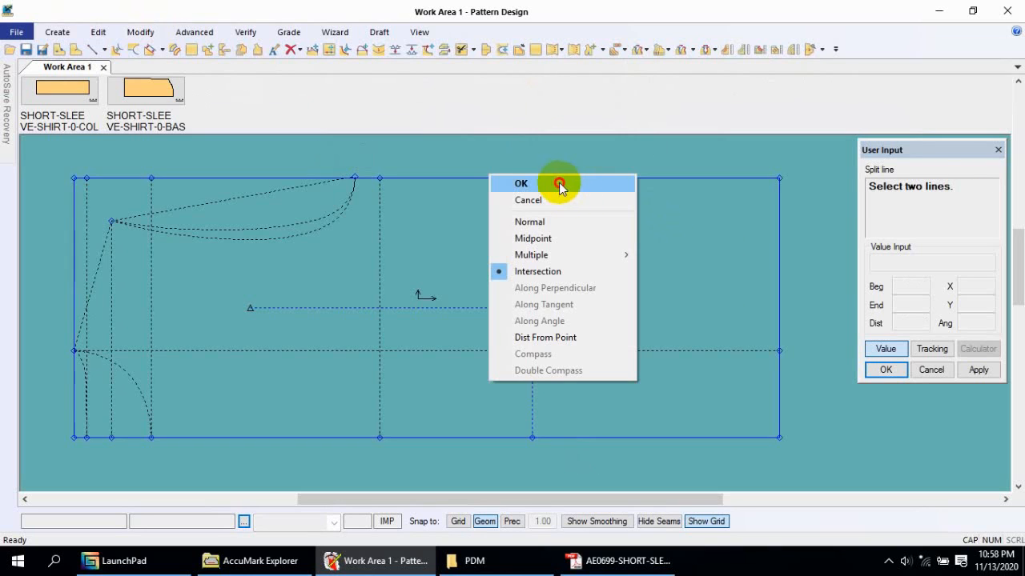
{"action": "left_click", "coordinate": [556, 190]}
Add a grade point on the upper edge at the waist line split.
{"action": "left_click", "coordinate": [289, 33]}
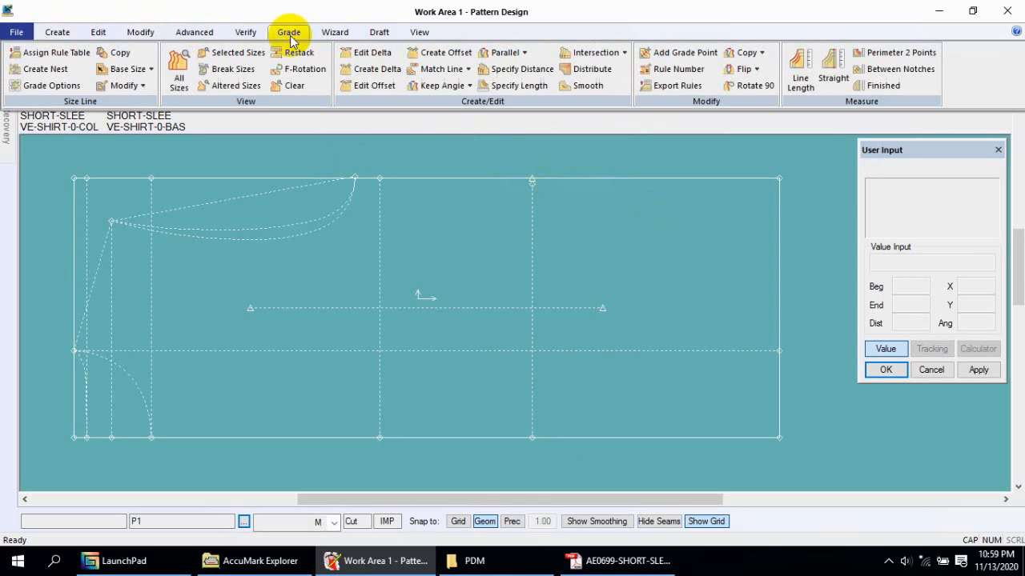
{"action": "left_click", "coordinate": [677, 131]}
{"action": "left_click", "coordinate": [675, 50]}
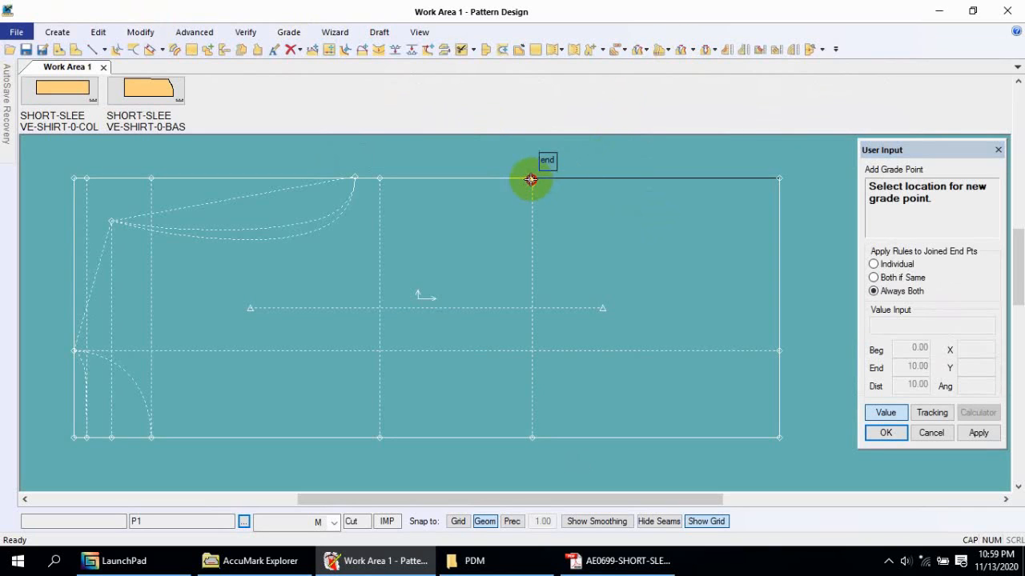
{"action": "right_click", "coordinate": [507, 192]}
{"action": "left_click", "coordinate": [582, 202]}
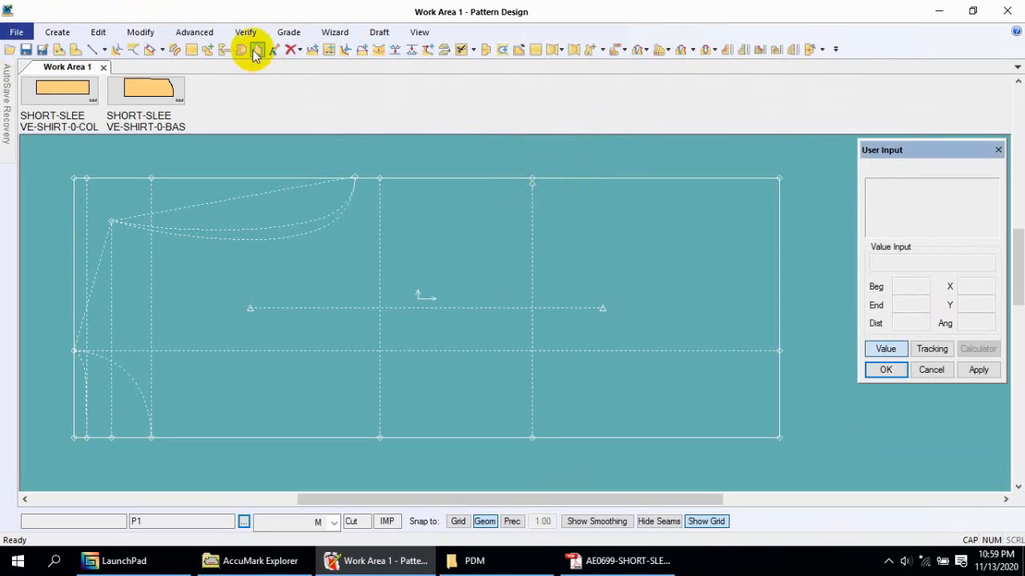
Move the upper edge's waist point smoothly onto the shortened waist line's endpoint, curving the side edge inward.
{"action": "left_click", "coordinate": [139, 32]}
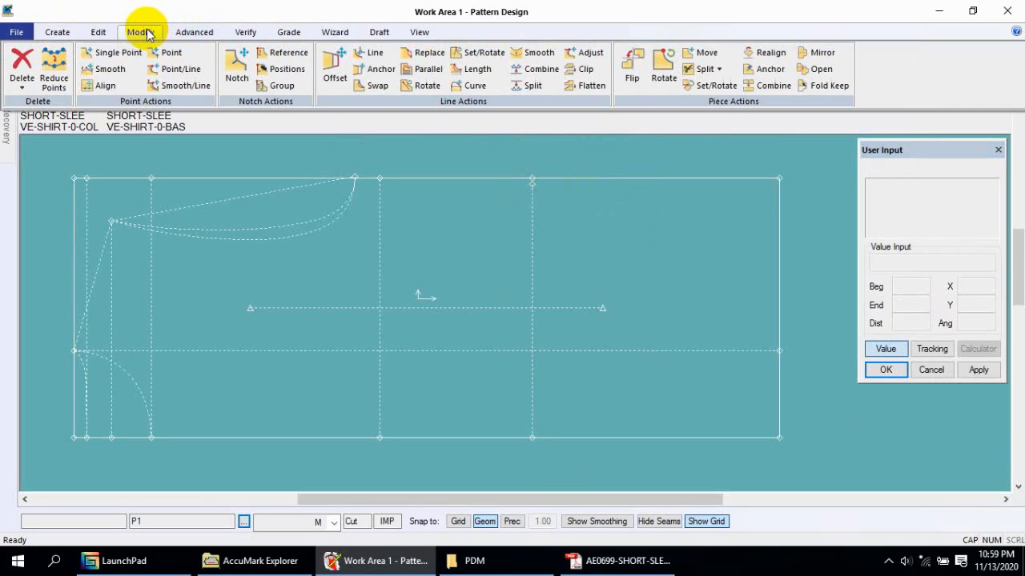
{"action": "left_click", "coordinate": [120, 70]}
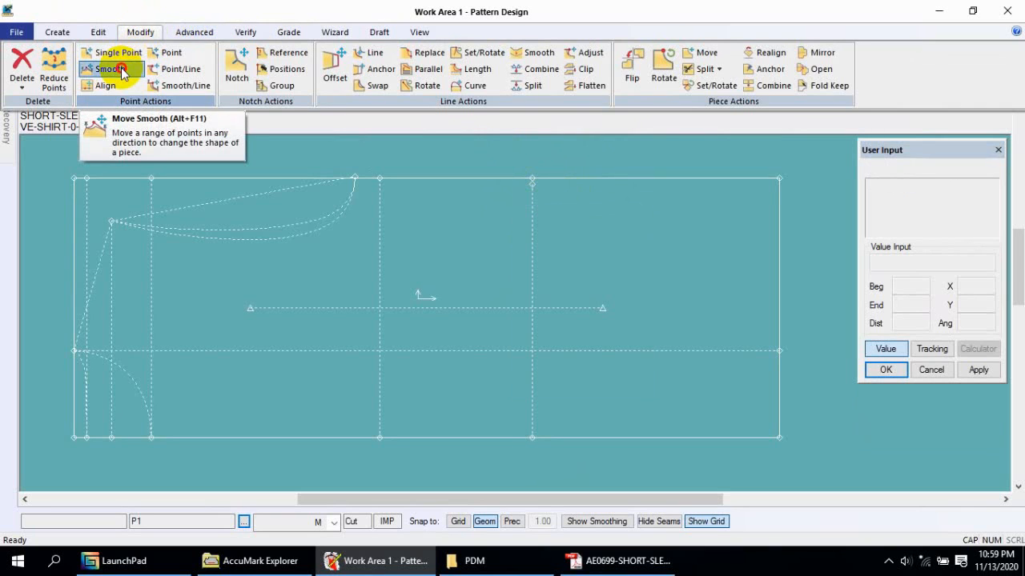
{"action": "left_click", "coordinate": [532, 178]}
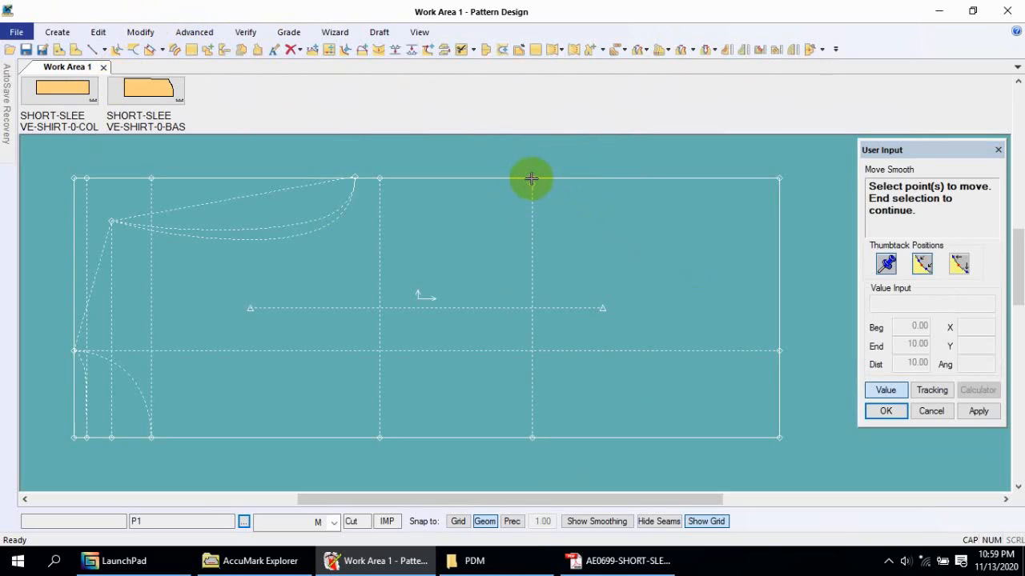
{"action": "scroll", "coordinate": [539, 163], "scroll_direction": "up", "scroll_amount": 2}
{"action": "right_click", "coordinate": [562, 204]}
{"action": "left_click", "coordinate": [561, 206]}
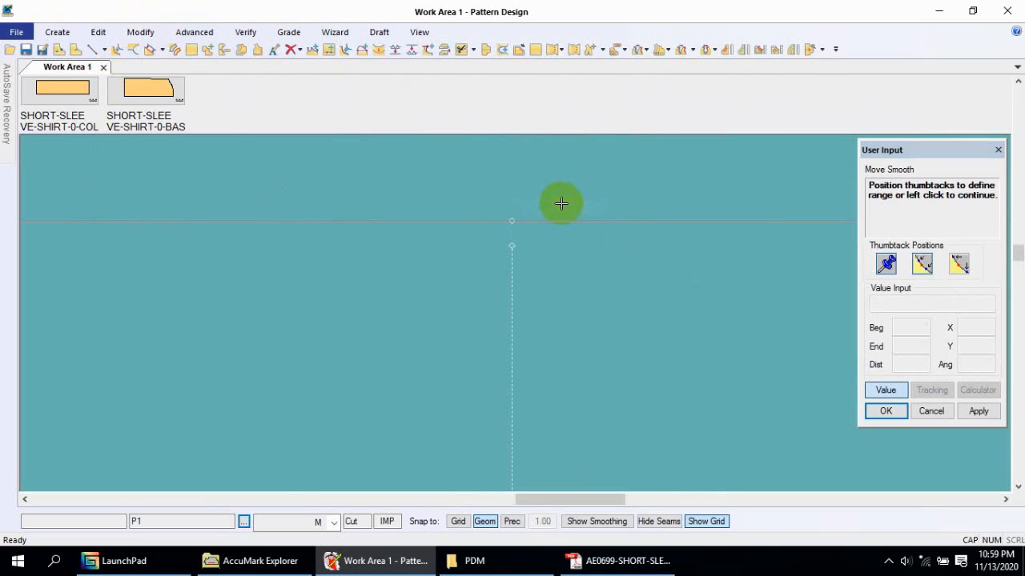
{"action": "left_click", "coordinate": [530, 245]}
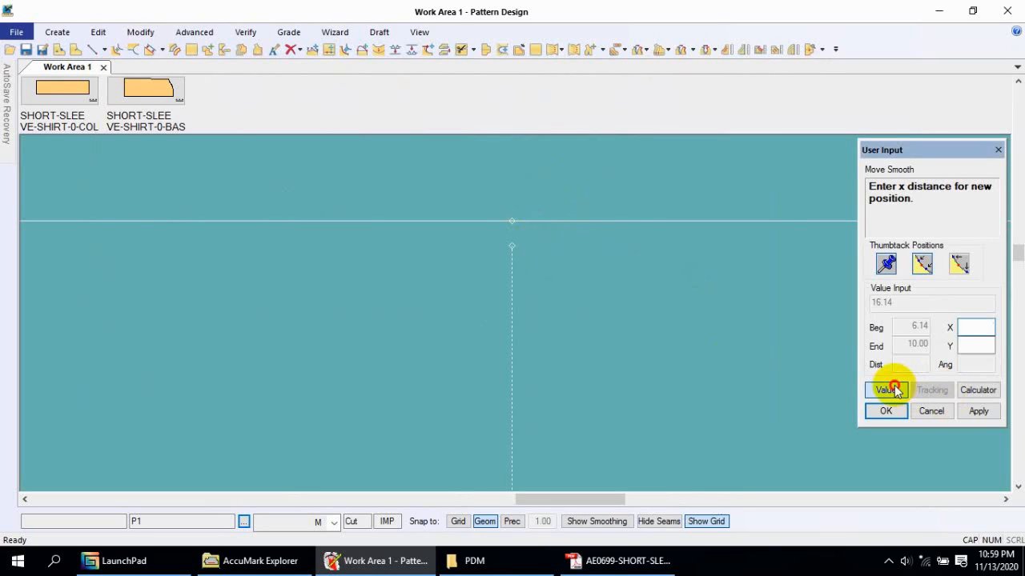
{"action": "left_click", "coordinate": [890, 390]}
{"action": "left_click", "coordinate": [516, 249]}
{"action": "key", "text": "Escape"}
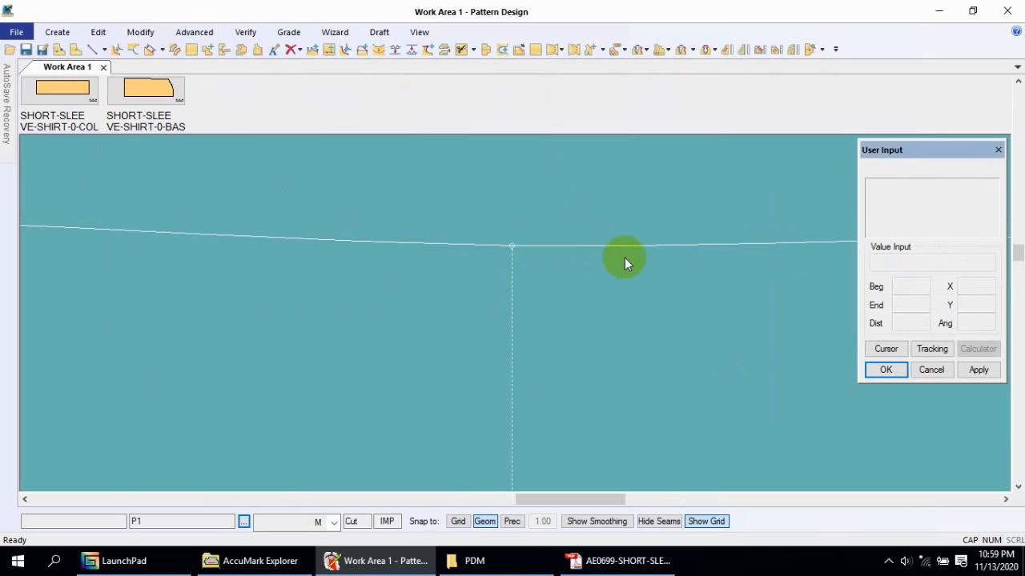
Examine the reshaped side edge between the underarm, waist and hem.
{"action": "scroll", "coordinate": [728, 267], "scroll_direction": "down", "scroll_amount": 3}
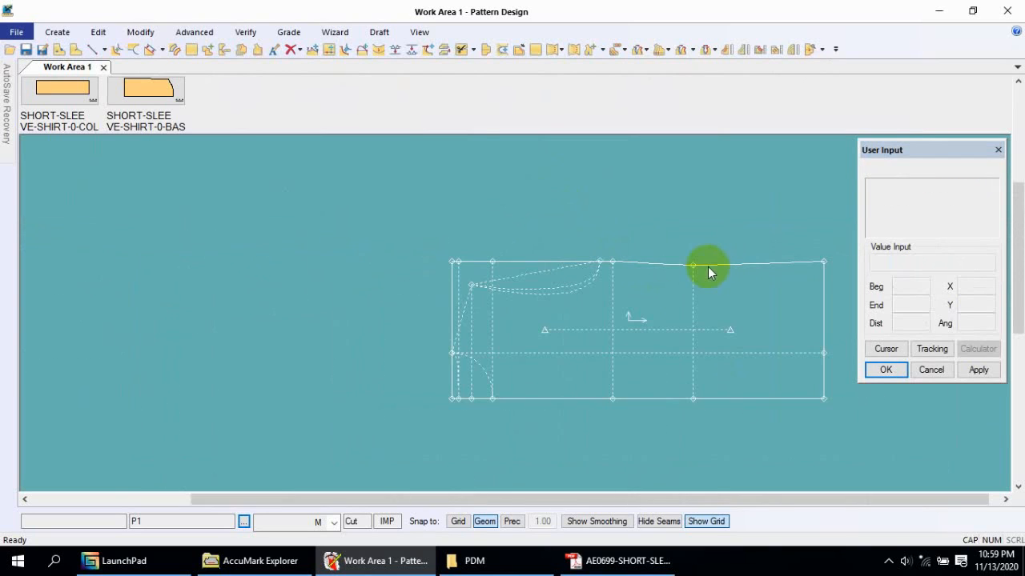
{"action": "scroll", "coordinate": [708, 271], "scroll_direction": "up", "scroll_amount": 2}
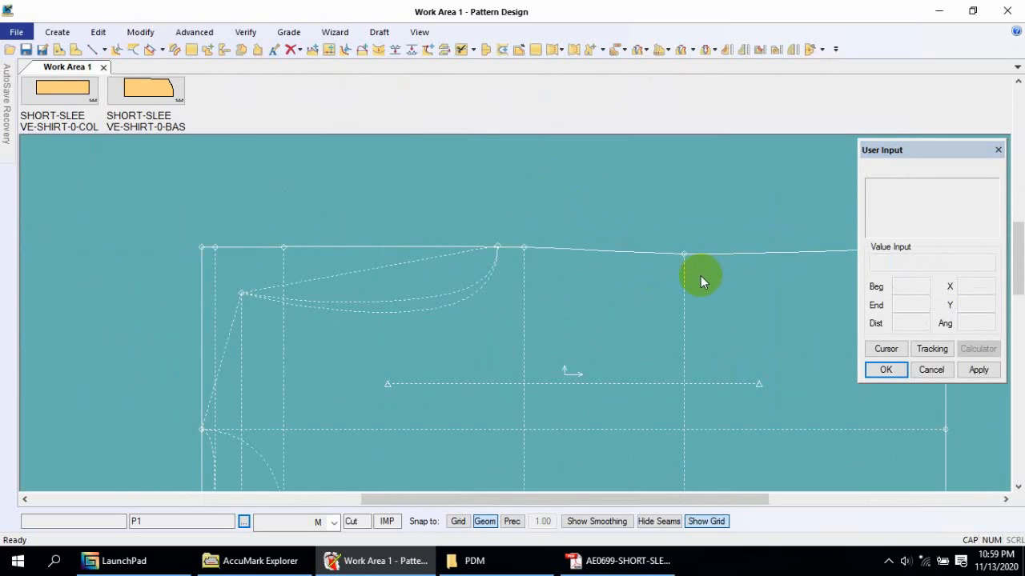
{"action": "middle_click_drag", "start_coordinate": [652, 307], "coordinate": [532, 252]}
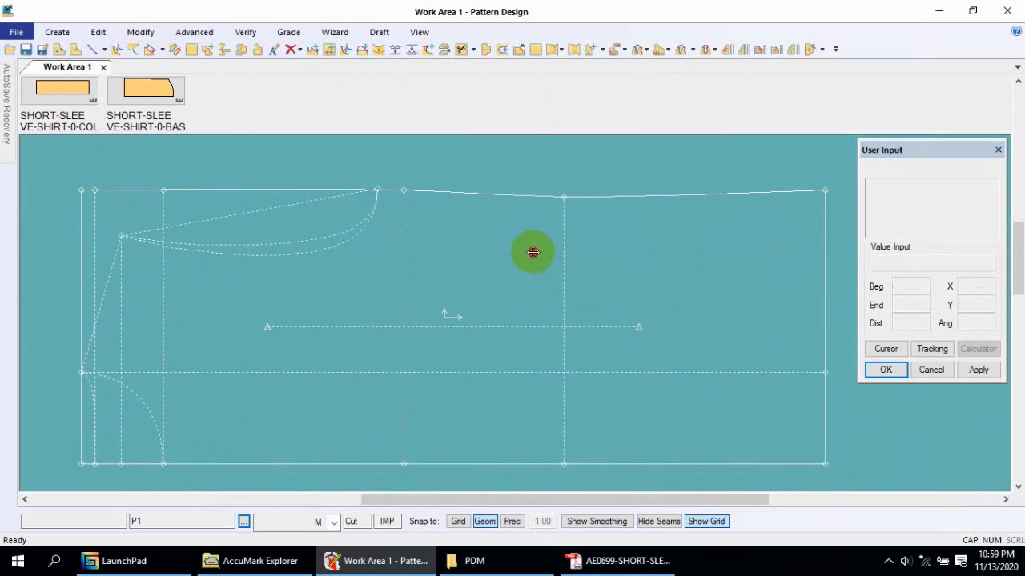
{"action": "left_click", "coordinate": [620, 208]}
{"action": "scroll", "coordinate": [520, 302], "scroll_direction": "down", "scroll_amount": 1}
{"action": "middle_click_drag", "start_coordinate": [510, 286], "coordinate": [494, 300]}
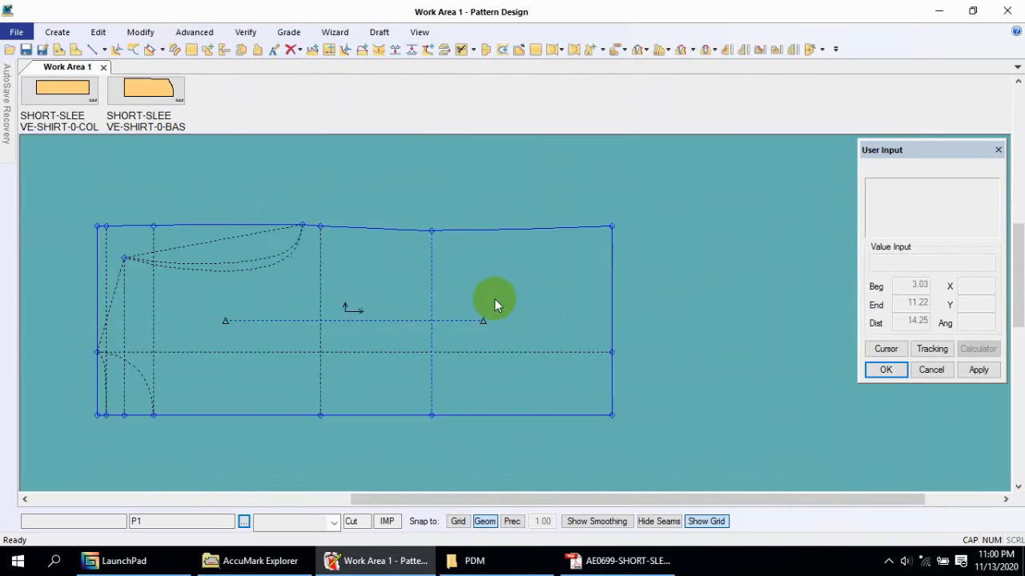
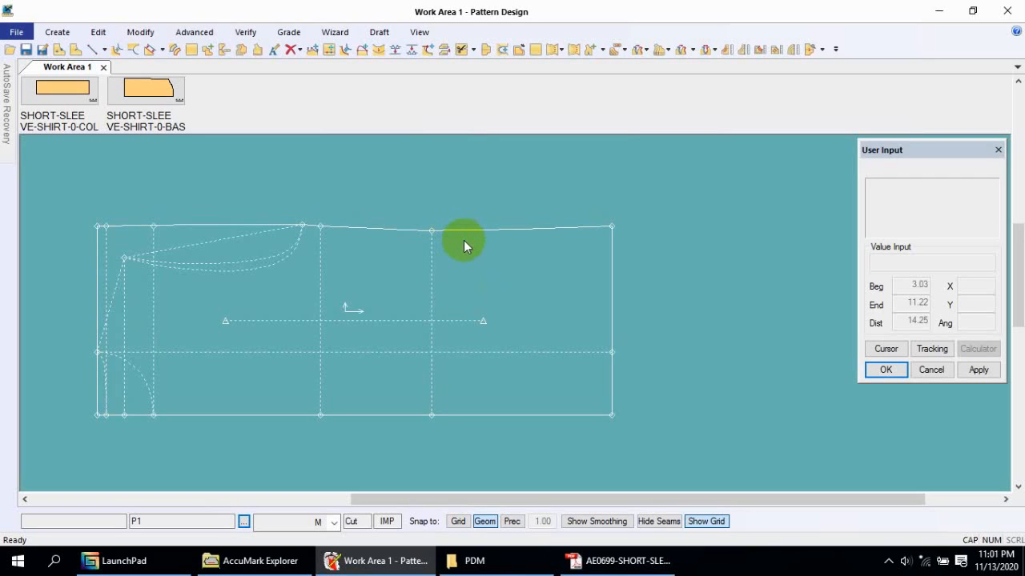
{"action": "scroll", "coordinate": [463, 240], "scroll_direction": "left", "scroll_amount": 1}
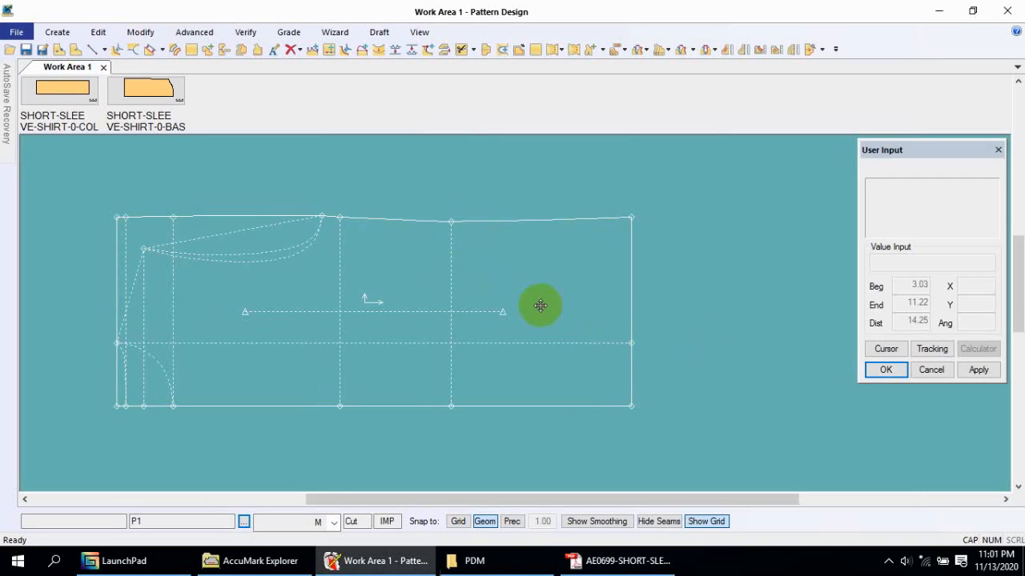
Measure the graded length of the waist line across all sizes.
{"action": "scroll", "coordinate": [539, 304], "scroll_direction": "down", "scroll_amount": 1}
{"action": "left_click", "coordinate": [632, 212]}
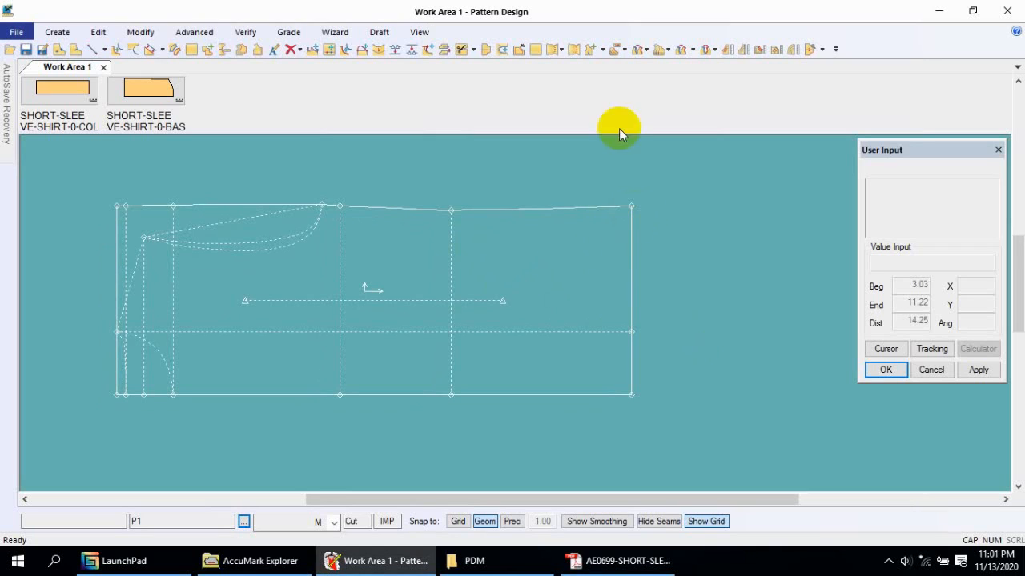
{"action": "left_click", "coordinate": [728, 51]}
{"action": "left_click", "coordinate": [453, 240]}
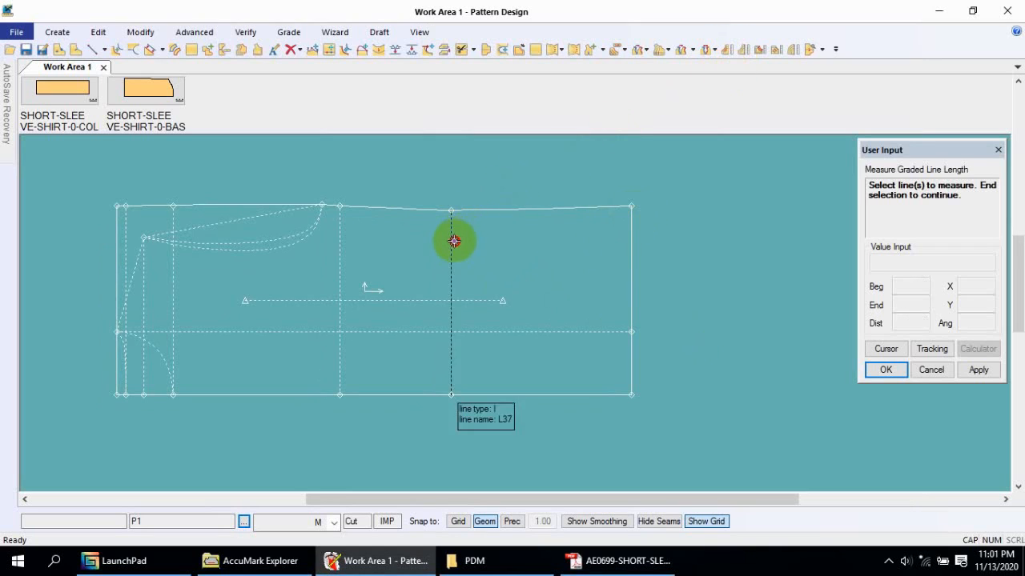
{"action": "right_click", "coordinate": [464, 236]}
{"action": "left_click", "coordinate": [473, 234]}
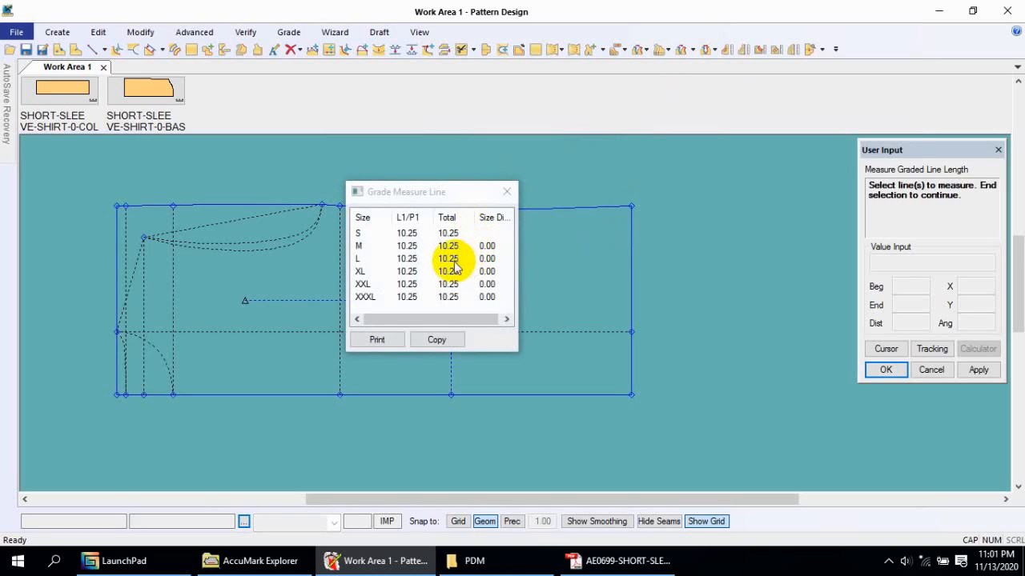
Measure the graded length of the hem line for comparison with the waist line, and close the measurement results.
{"action": "left_click", "coordinate": [595, 247]}
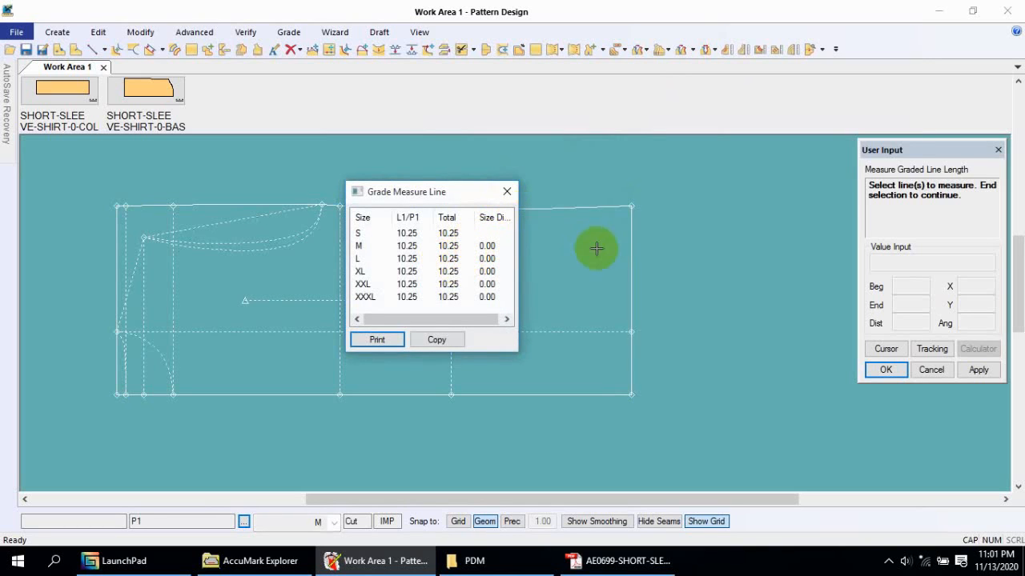
{"action": "right_click", "coordinate": [654, 239]}
{"action": "left_click", "coordinate": [663, 245]}
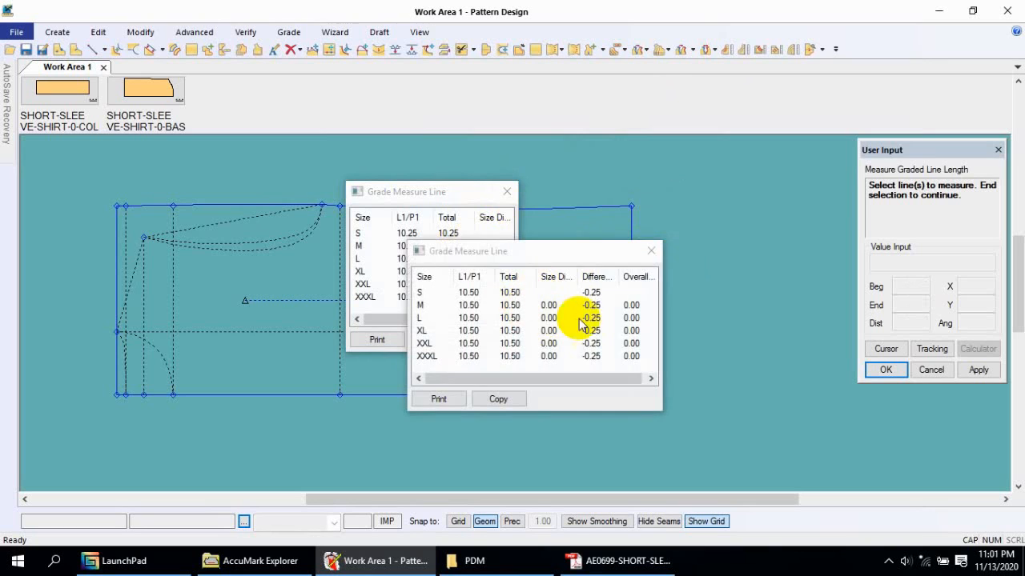
{"action": "left_click", "coordinate": [651, 251]}
{"action": "right_click", "coordinate": [665, 238]}
{"action": "left_click", "coordinate": [673, 259]}
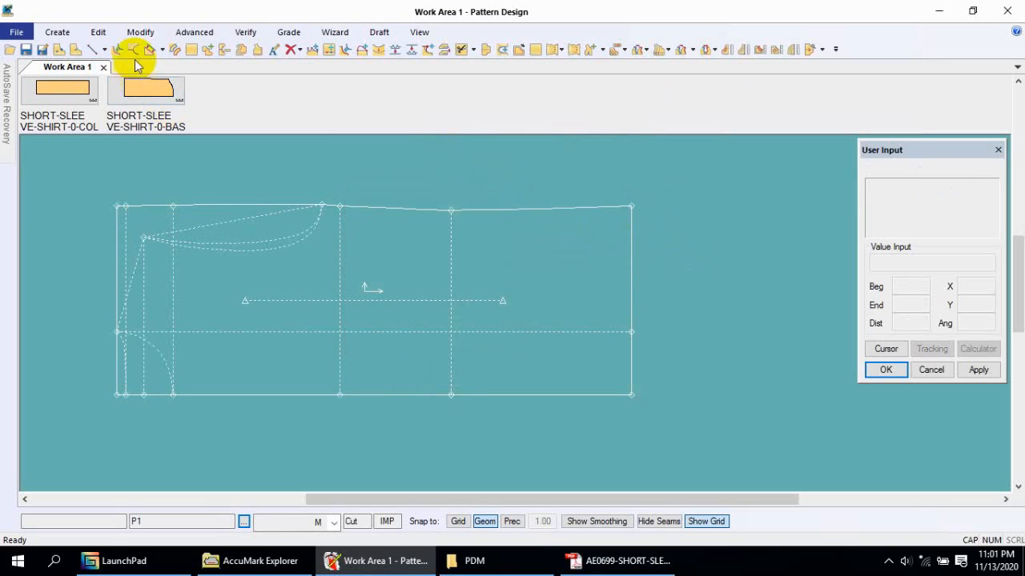
Try moving the hem's side corner smoothly inward by X 0 and Y -0.25, and undo the move.
{"action": "left_click", "coordinate": [139, 32]}
{"action": "left_click", "coordinate": [109, 69]}
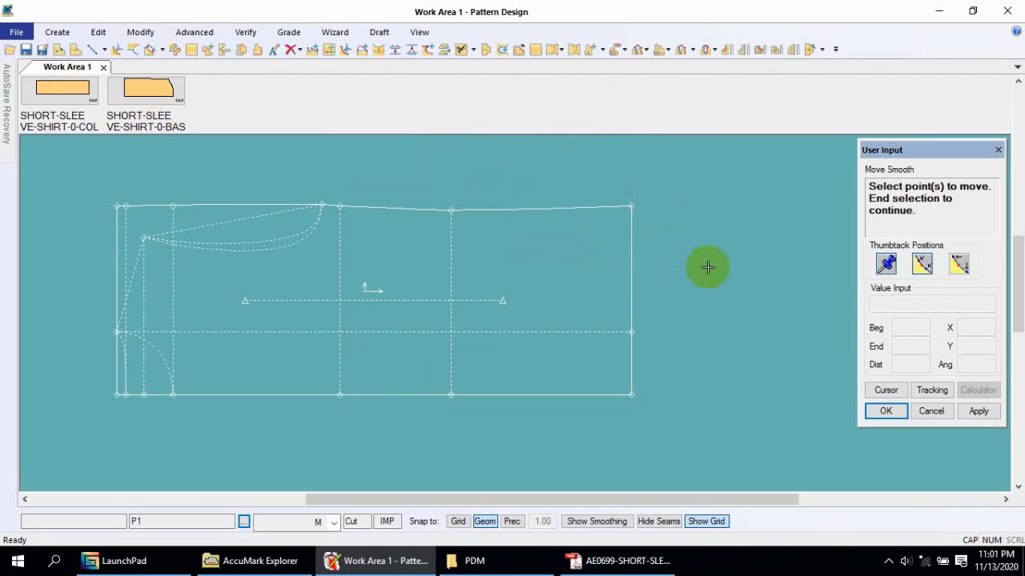
{"action": "left_click", "coordinate": [621, 210]}
{"action": "right_click", "coordinate": [685, 207]}
{"action": "left_click", "coordinate": [686, 207]}
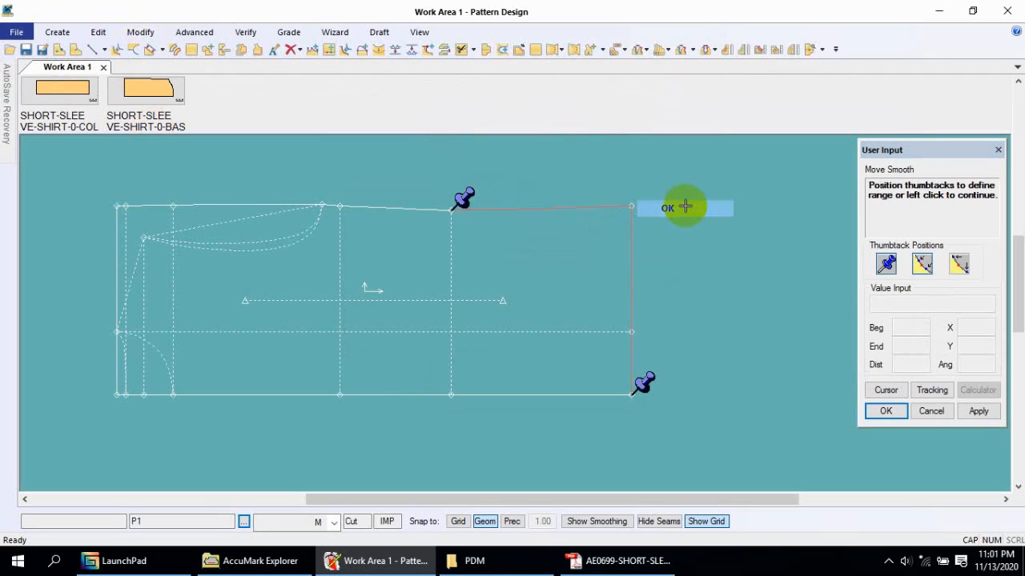
{"action": "left_click", "coordinate": [686, 206]}
{"action": "left_click", "coordinate": [686, 208]}
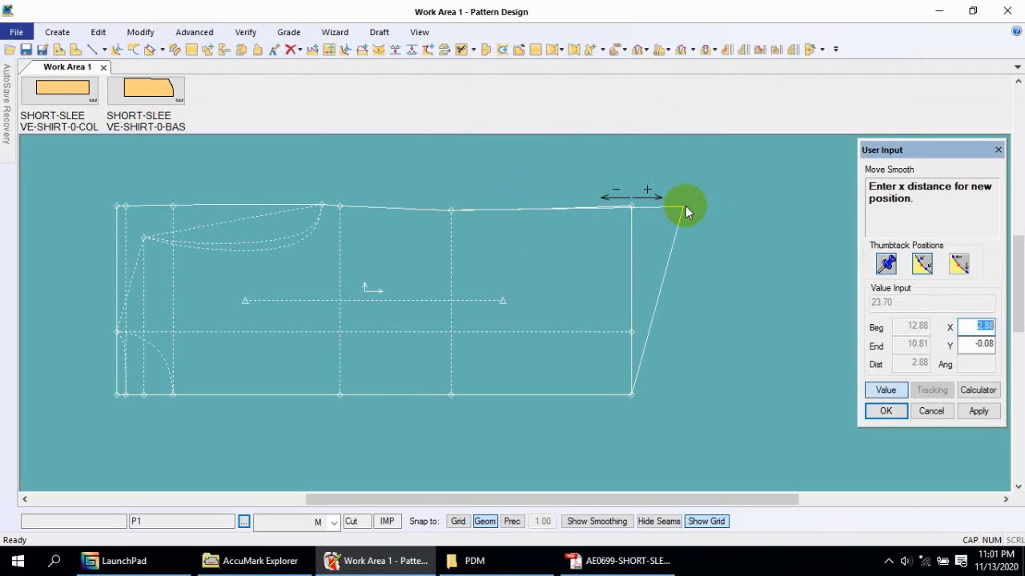
{"action": "type", "text": "0"}
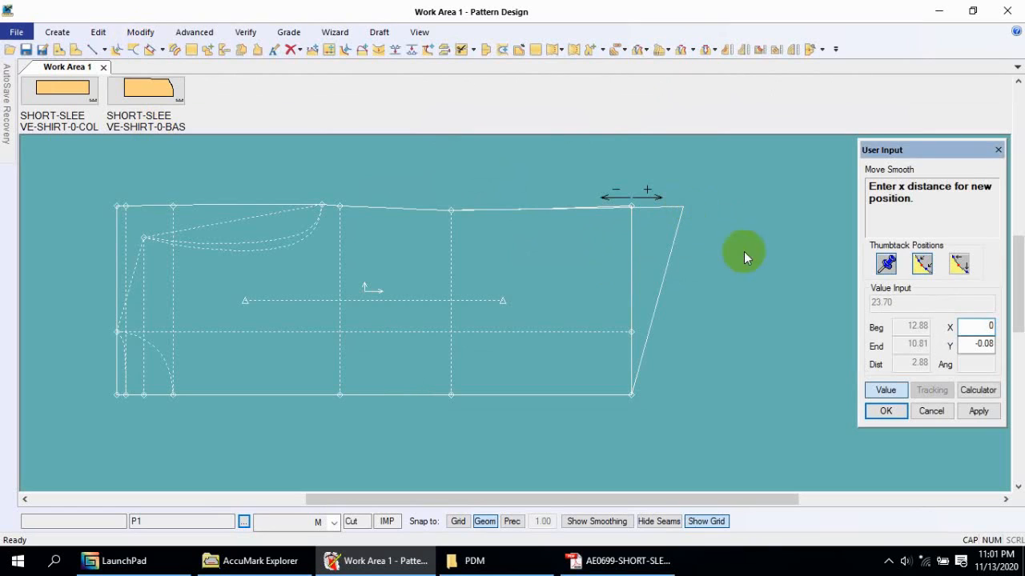
{"action": "key", "text": "Return"}
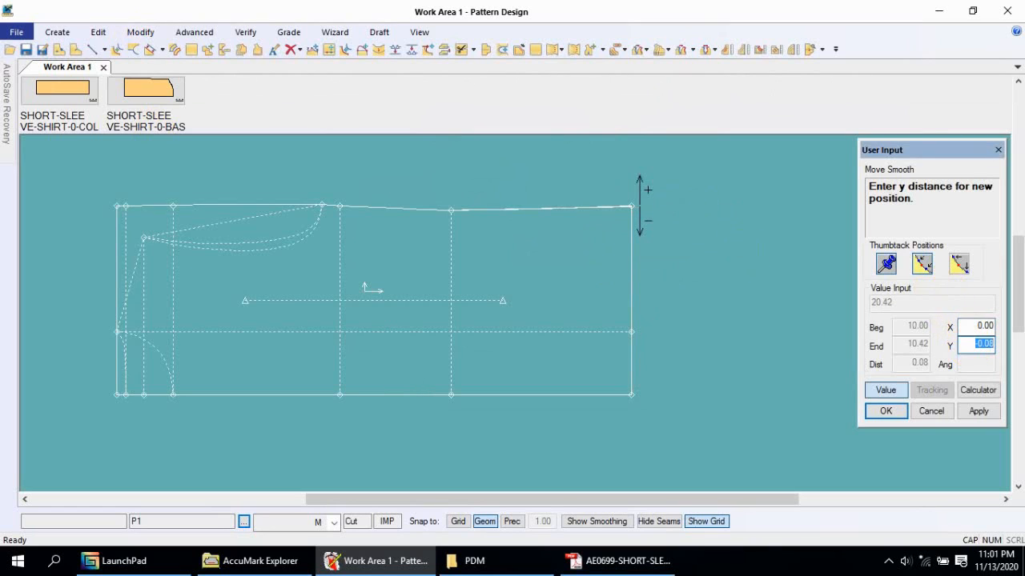
{"action": "type", "text": "-.25"}
{"action": "left_click", "coordinate": [978, 410]}
{"action": "left_click", "coordinate": [885, 411]}
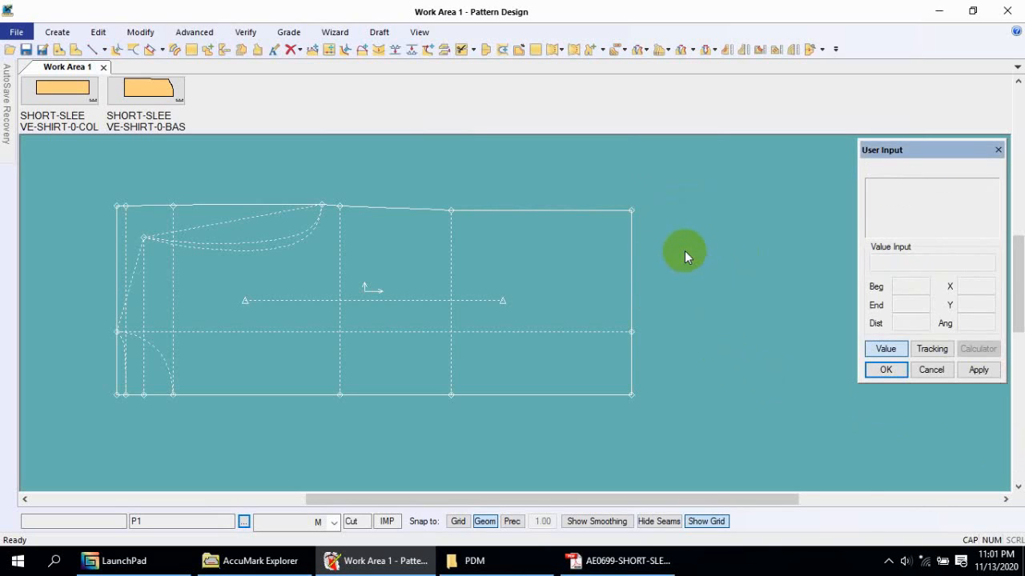
{"action": "right_click", "coordinate": [700, 252]}
{"action": "left_click", "coordinate": [720, 255]}
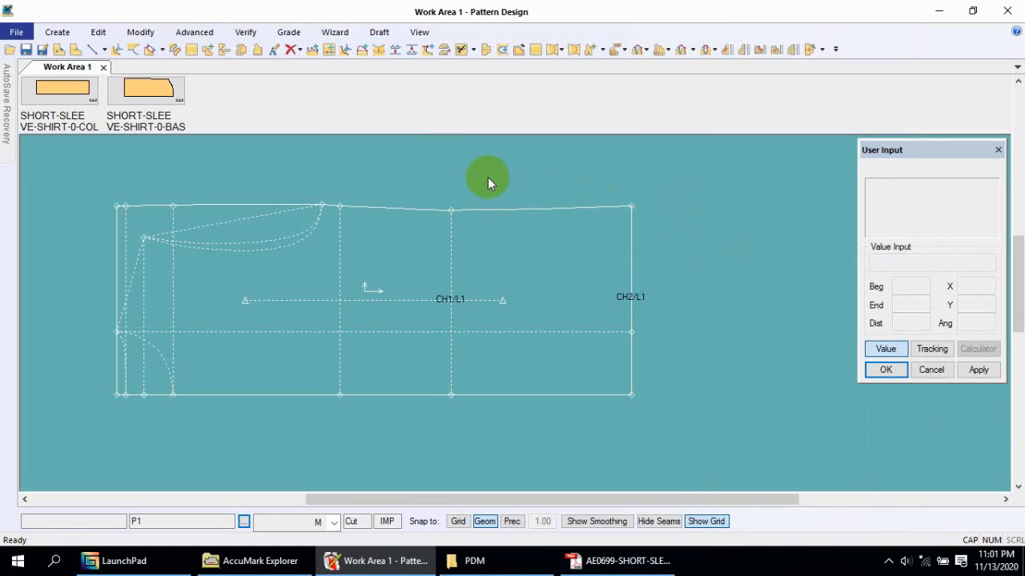
Align the side-seam corner of the hem horizontally with the waistline point on the side seam.
{"action": "left_click", "coordinate": [58, 32]}
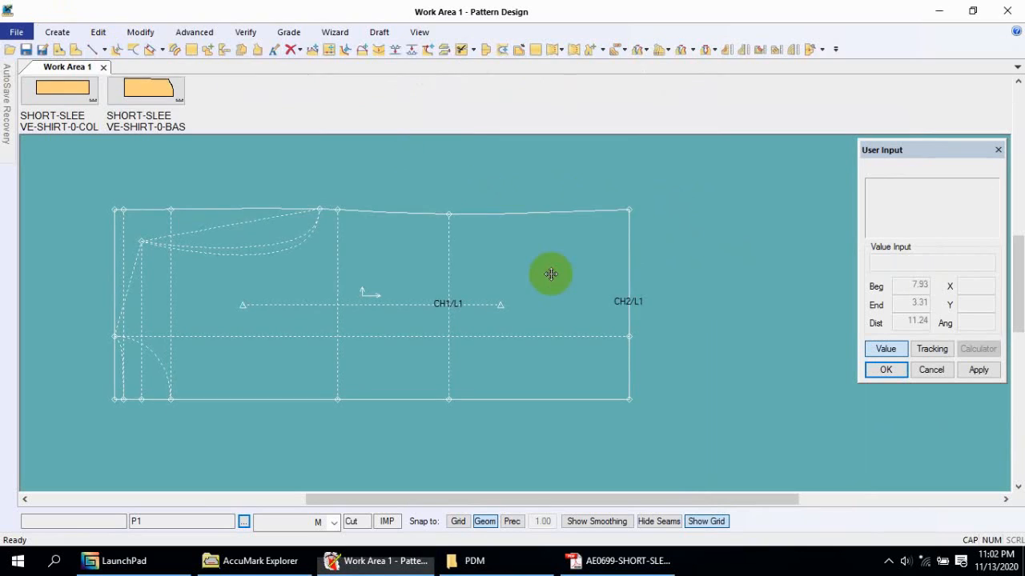
{"action": "left_click", "coordinate": [557, 279]}
{"action": "left_click", "coordinate": [139, 33]}
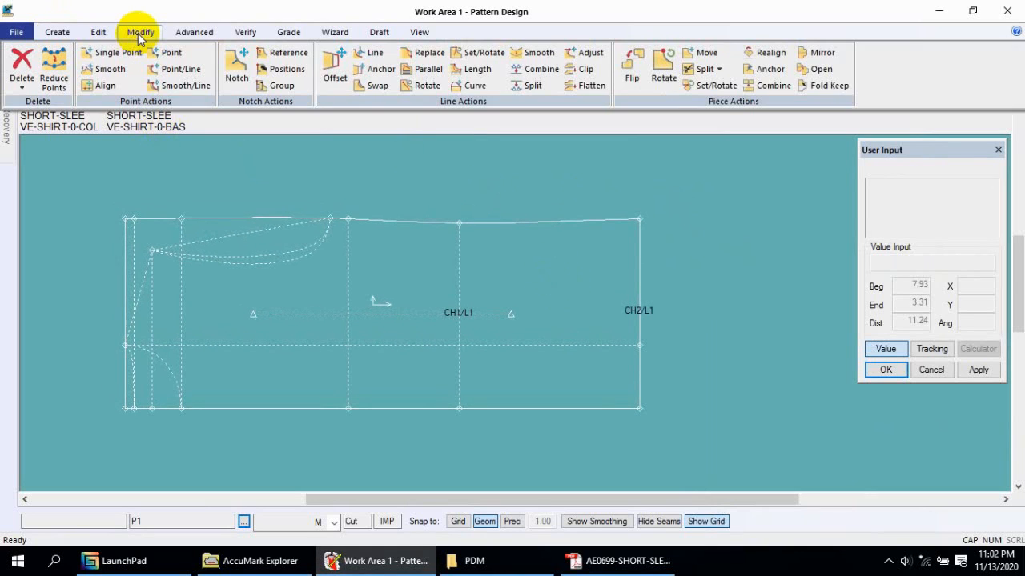
{"action": "left_click", "coordinate": [102, 86]}
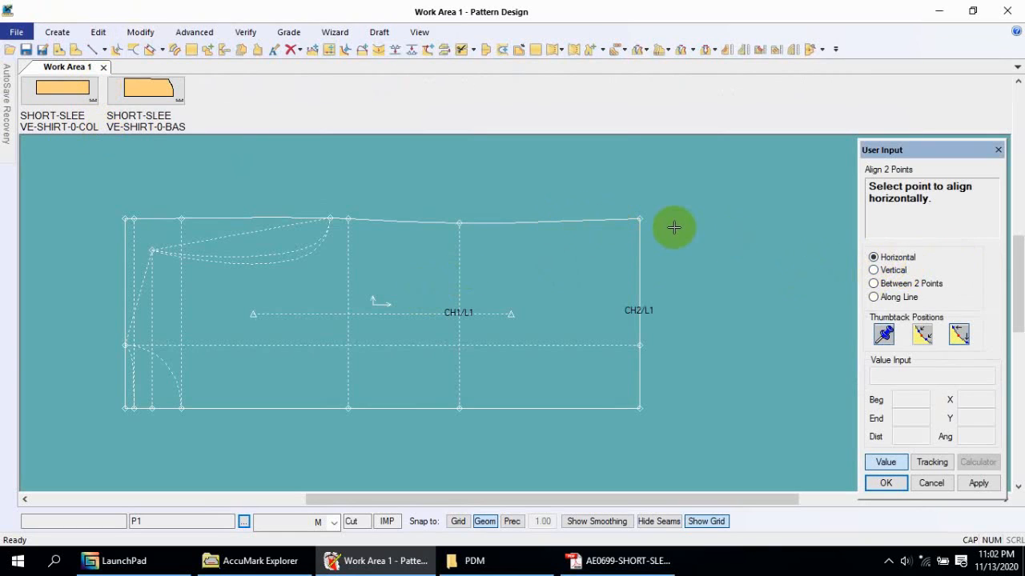
{"action": "left_click", "coordinate": [630, 221]}
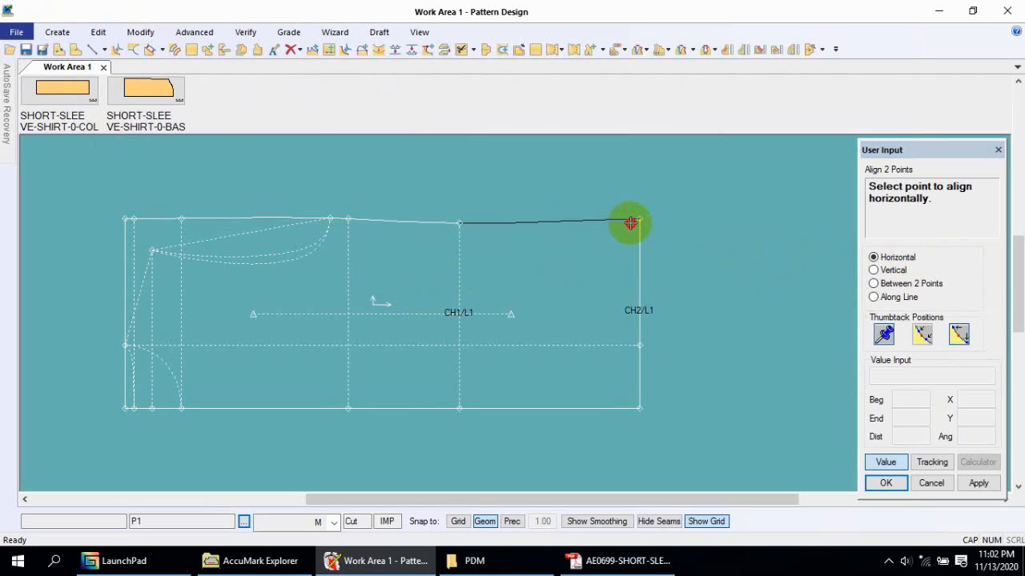
{"action": "left_click", "coordinate": [561, 192]}
{"action": "left_click", "coordinate": [459, 223]}
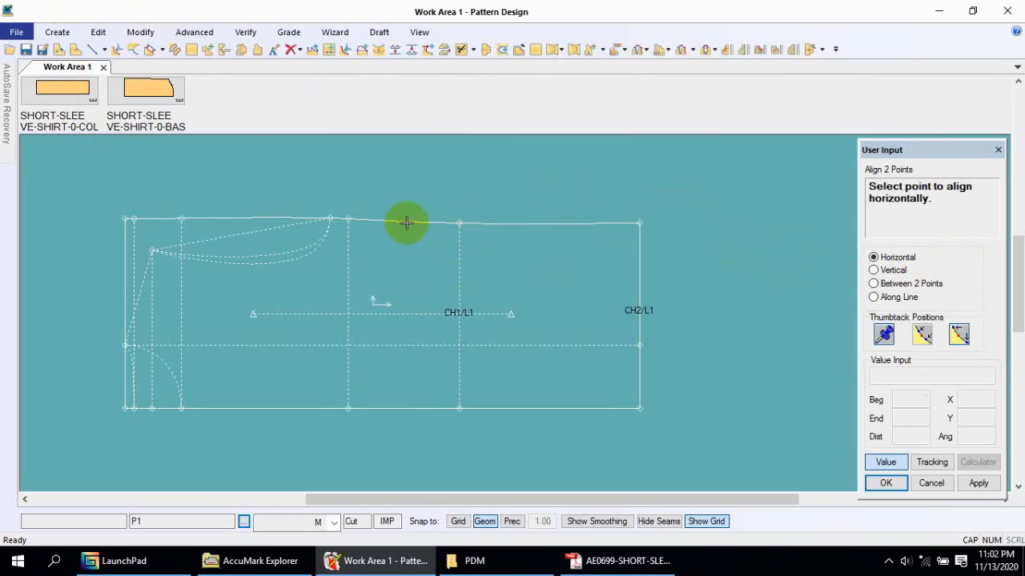
{"action": "left_click", "coordinate": [531, 202]}
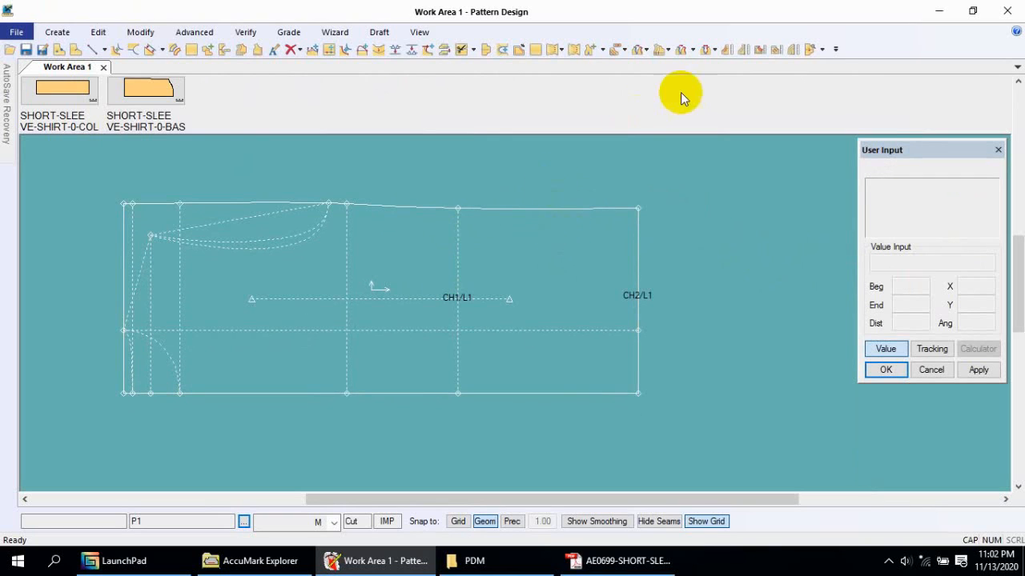
Measure the graded line lengths of the waistline and the hem line to compare them across sizes.
{"action": "left_click", "coordinate": [726, 49]}
{"action": "left_click", "coordinate": [454, 232]}
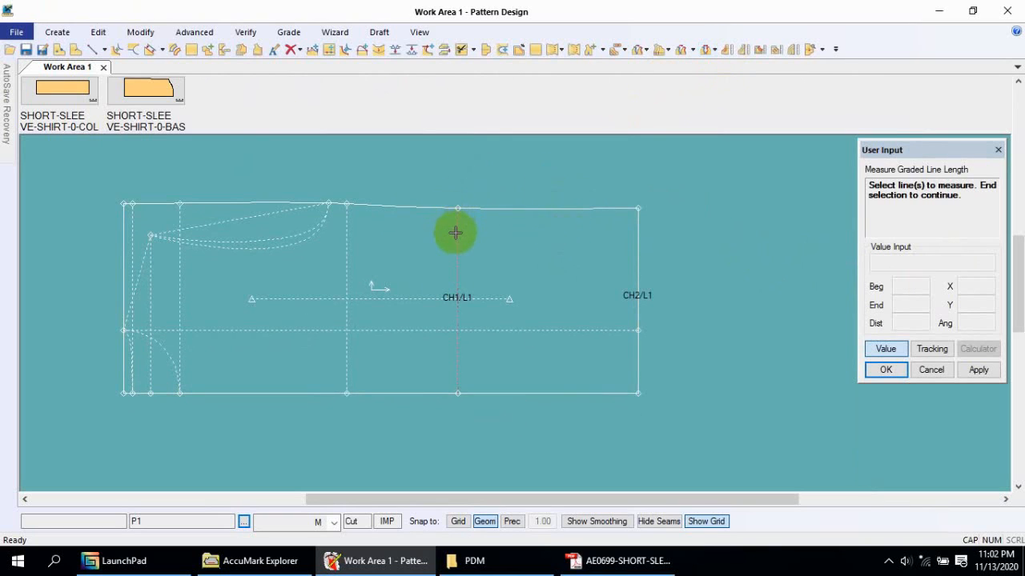
{"action": "left_click", "coordinate": [639, 244]}
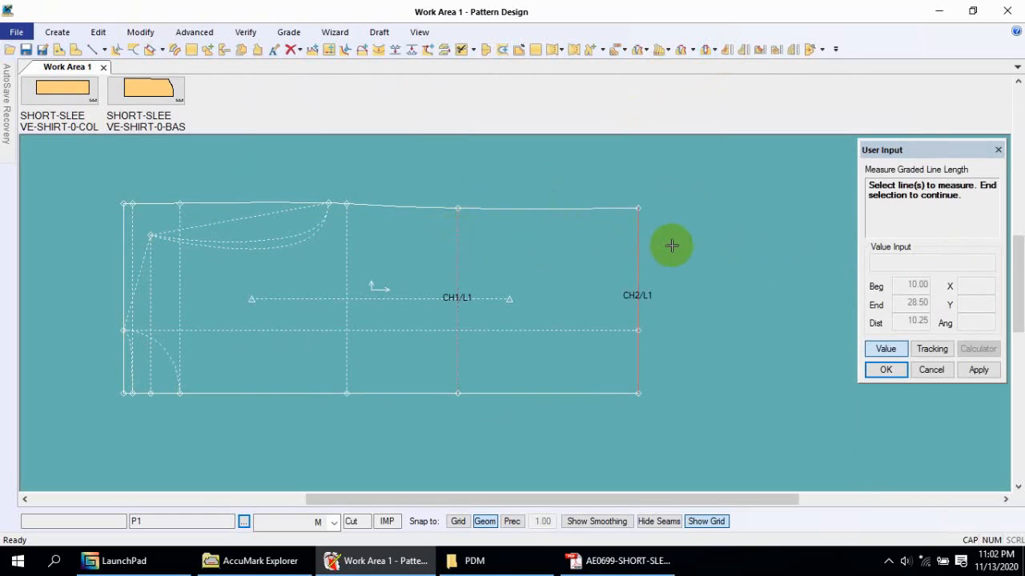
{"action": "right_click", "coordinate": [544, 215]}
{"action": "left_click", "coordinate": [564, 225]}
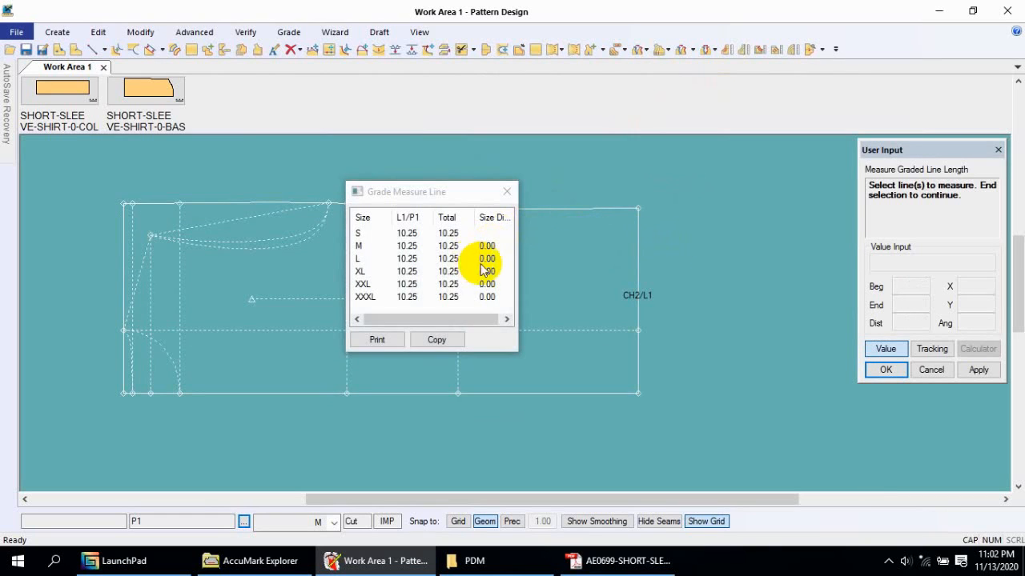
{"action": "left_click", "coordinate": [640, 248]}
{"action": "right_click", "coordinate": [623, 229]}
{"action": "left_click", "coordinate": [675, 242]}
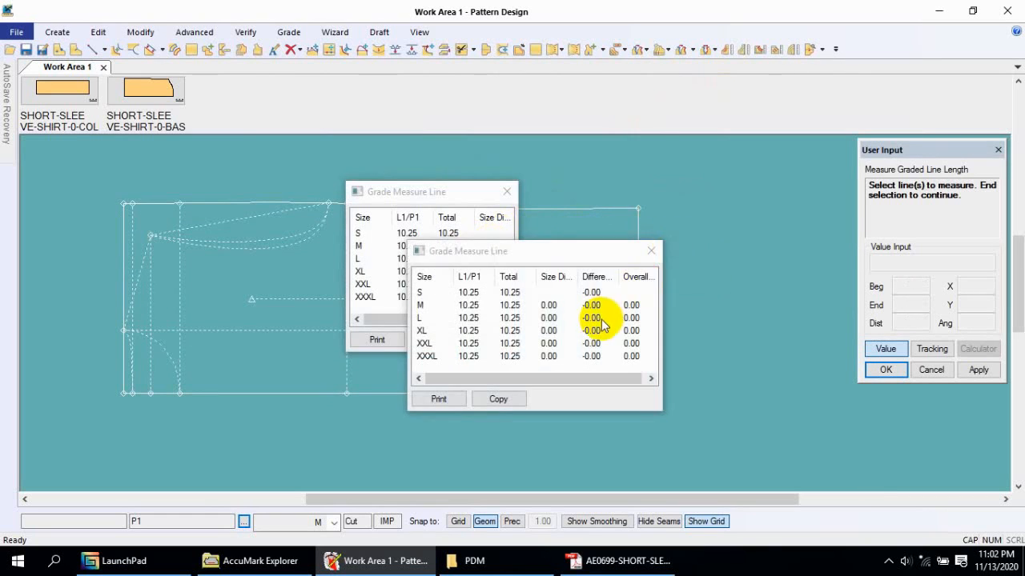
{"action": "right_click", "coordinate": [691, 242]}
{"action": "left_click", "coordinate": [737, 265]}
{"action": "scroll", "coordinate": [551, 248], "scroll_direction": "up", "scroll_amount": 3}
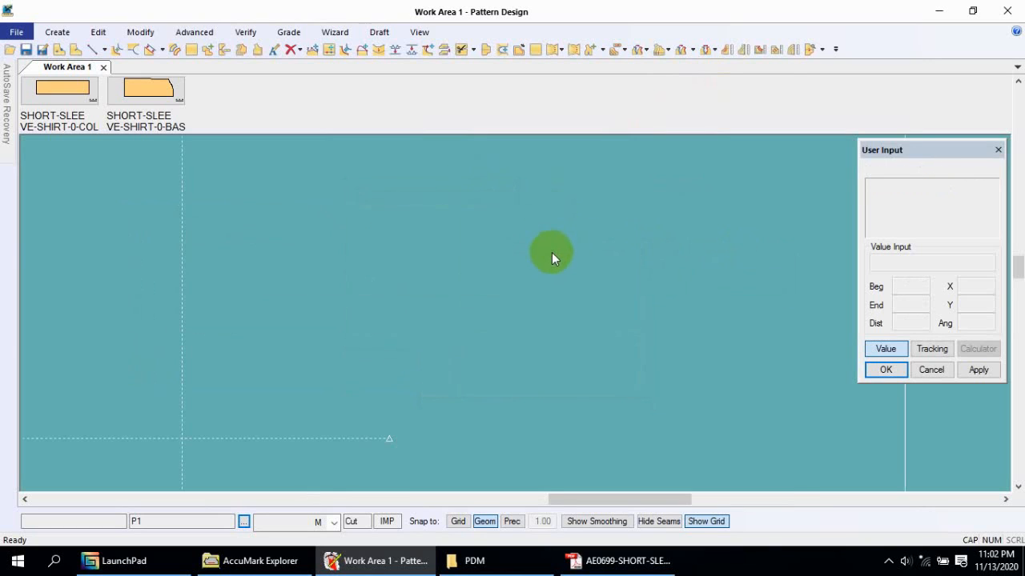
{"action": "scroll", "coordinate": [551, 256], "scroll_direction": "down", "scroll_amount": 6}
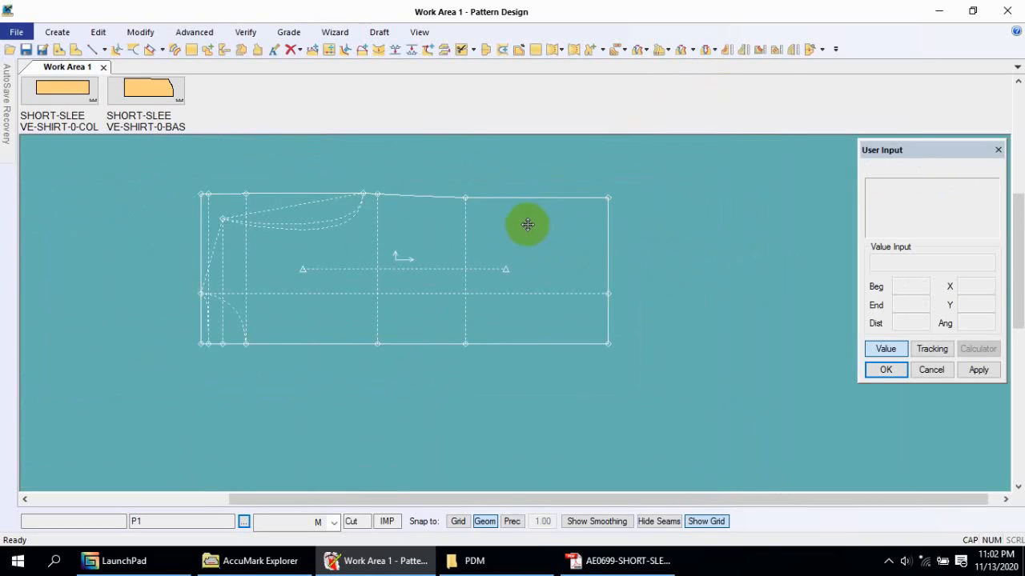
{"action": "mouse_move", "coordinate": [527, 225]}
{"action": "middle_mouse_down"}
{"action": "mouse_move", "coordinate": [535, 230]}
{"action": "mouse_move", "coordinate": [509, 230]}
{"action": "middle_mouse_up"}
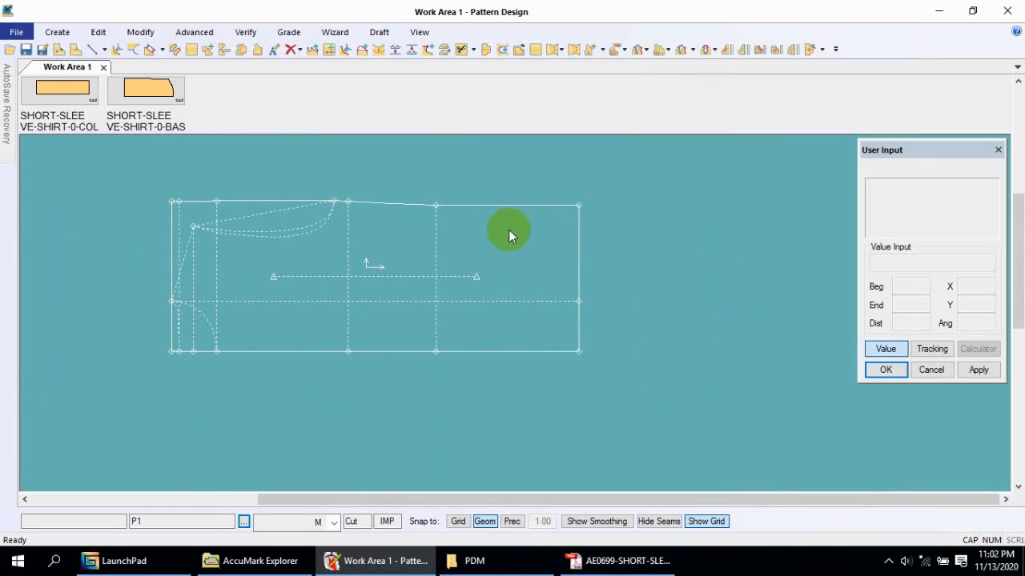
{"action": "middle_click_drag", "start_coordinate": [509, 231], "coordinate": [511, 235]}
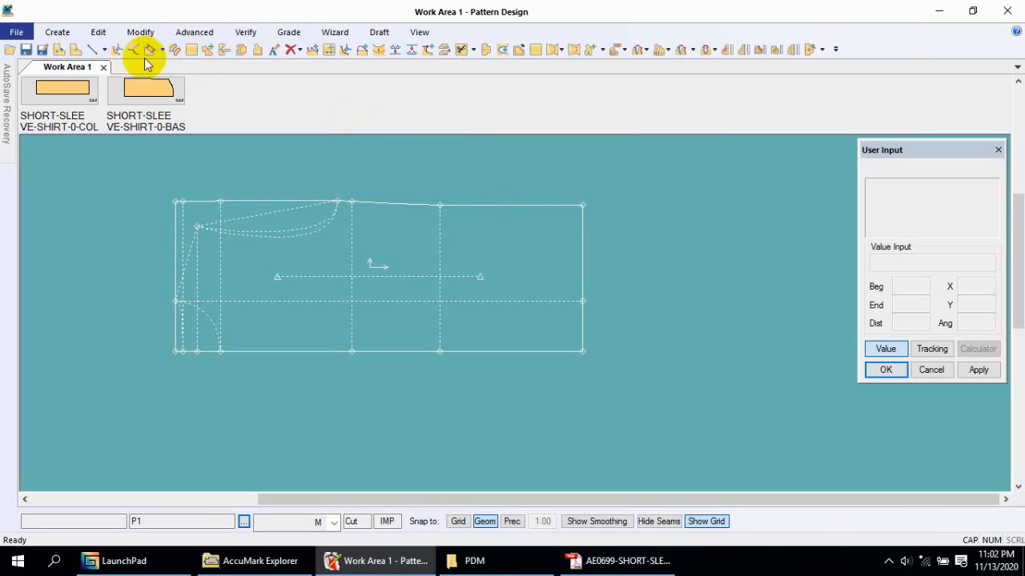
{"action": "left_click", "coordinate": [140, 34]}
{"action": "left_click", "coordinate": [105, 68]}
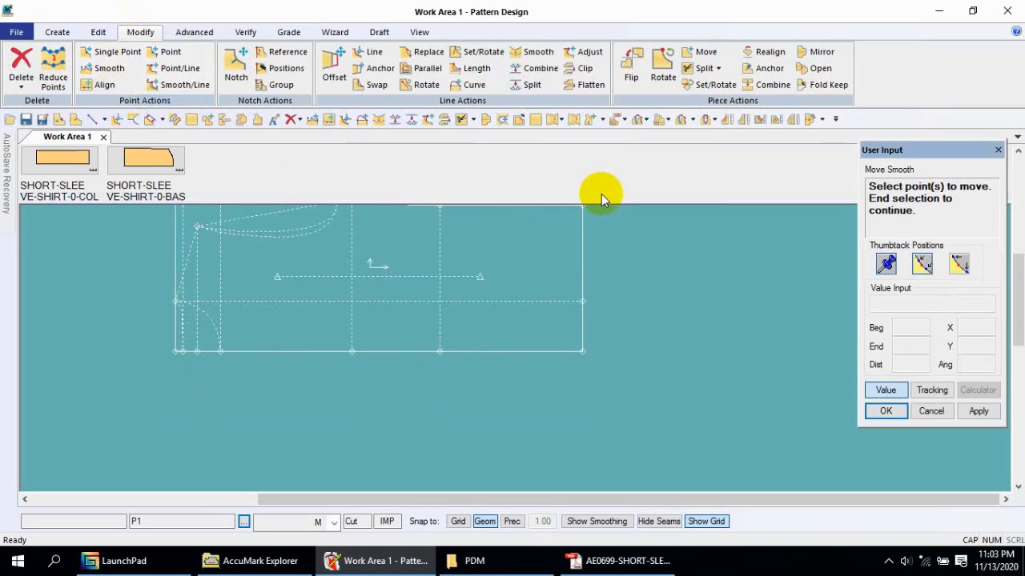
{"action": "left_click", "coordinate": [582, 210]}
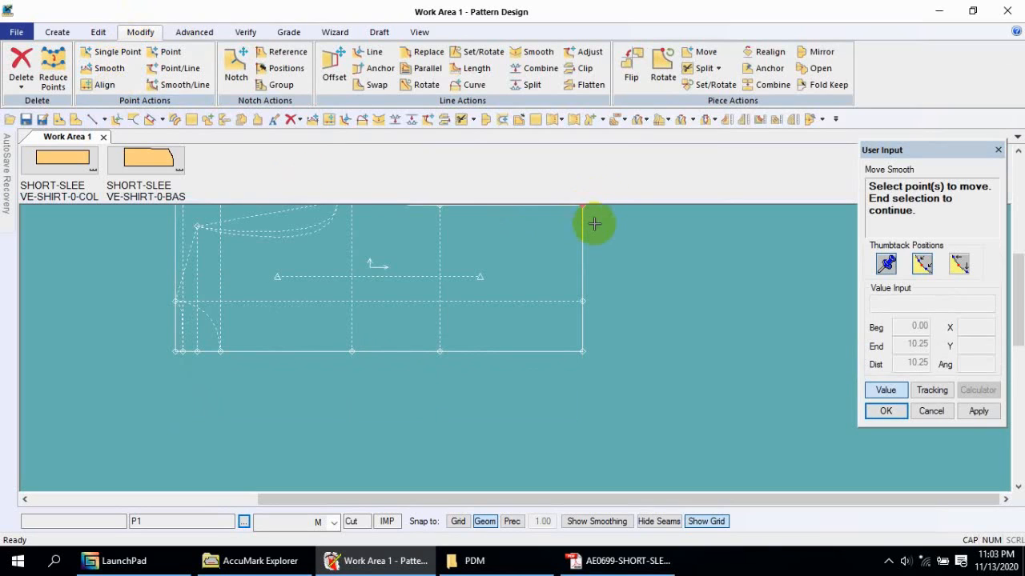
{"action": "right_click", "coordinate": [601, 235]}
{"action": "left_click", "coordinate": [617, 247]}
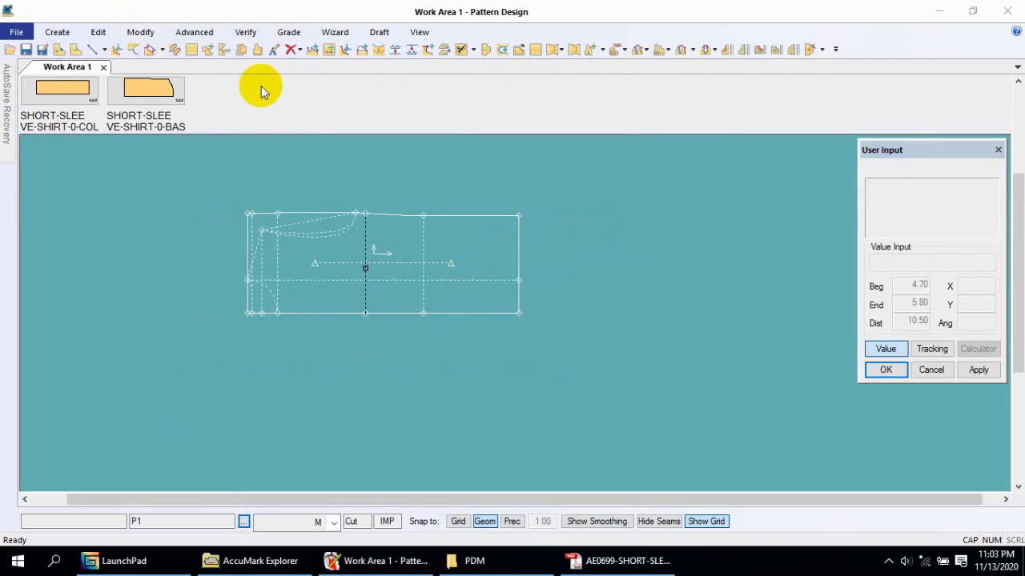
Move the side-seam corner of the hem by an X distance of -2.5 using Move Smooth.
{"action": "left_click", "coordinate": [141, 31]}
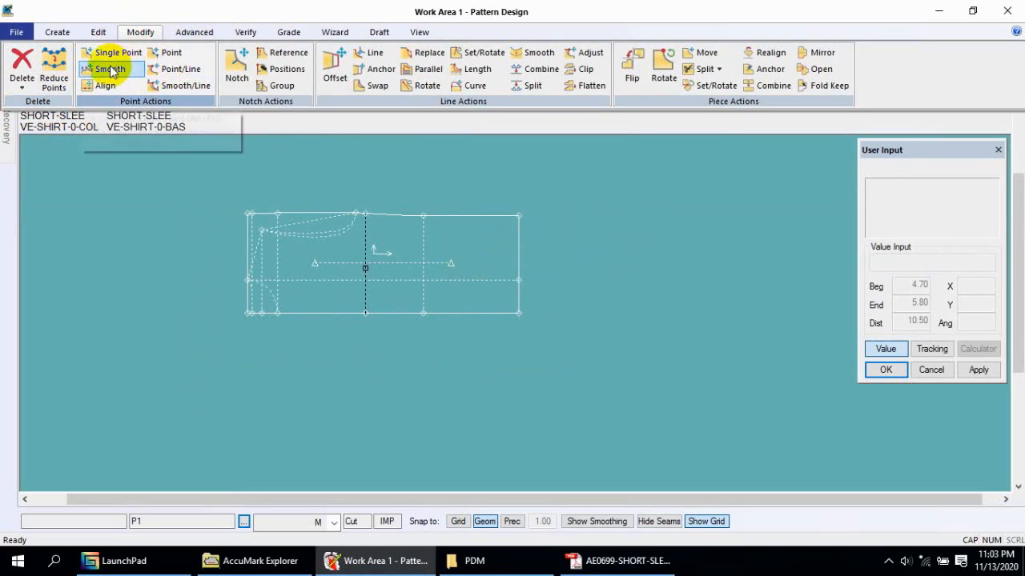
{"action": "left_click", "coordinate": [108, 69]}
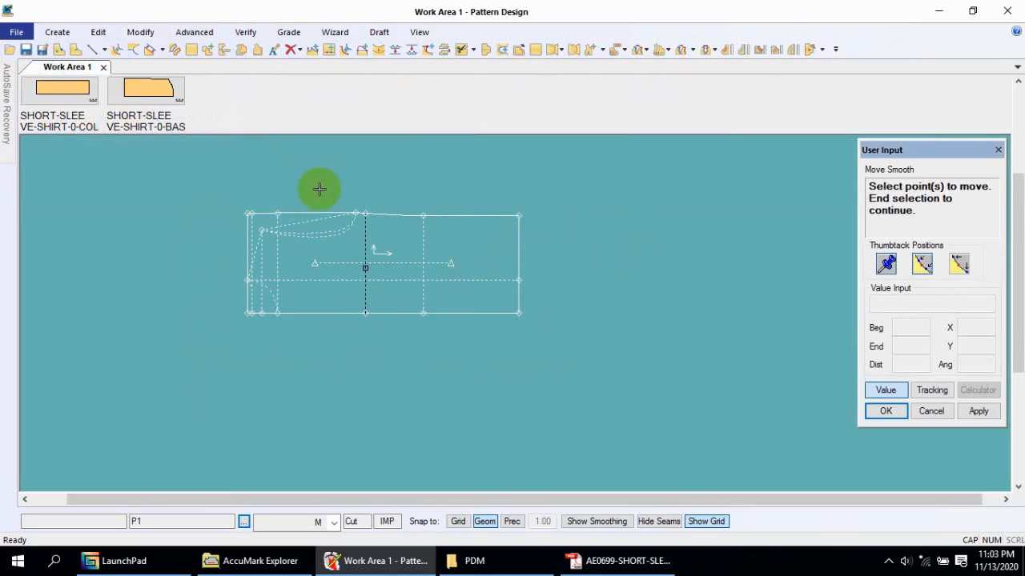
{"action": "left_click", "coordinate": [503, 211]}
{"action": "right_click", "coordinate": [555, 203]}
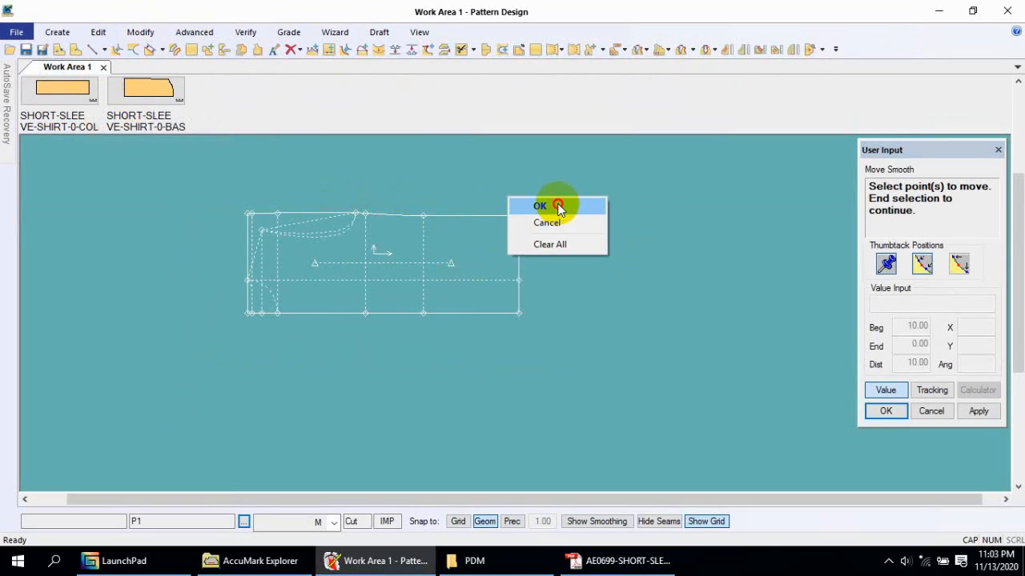
{"action": "left_click", "coordinate": [556, 203]}
{"action": "right_click", "coordinate": [558, 208]}
{"action": "left_click", "coordinate": [545, 207]}
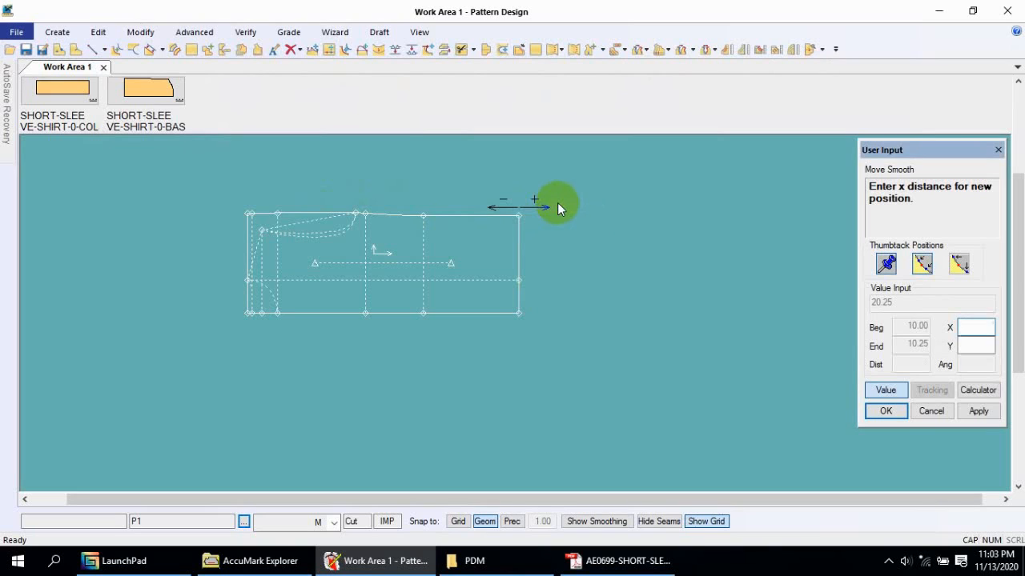
{"action": "type", "text": "-2.5"}
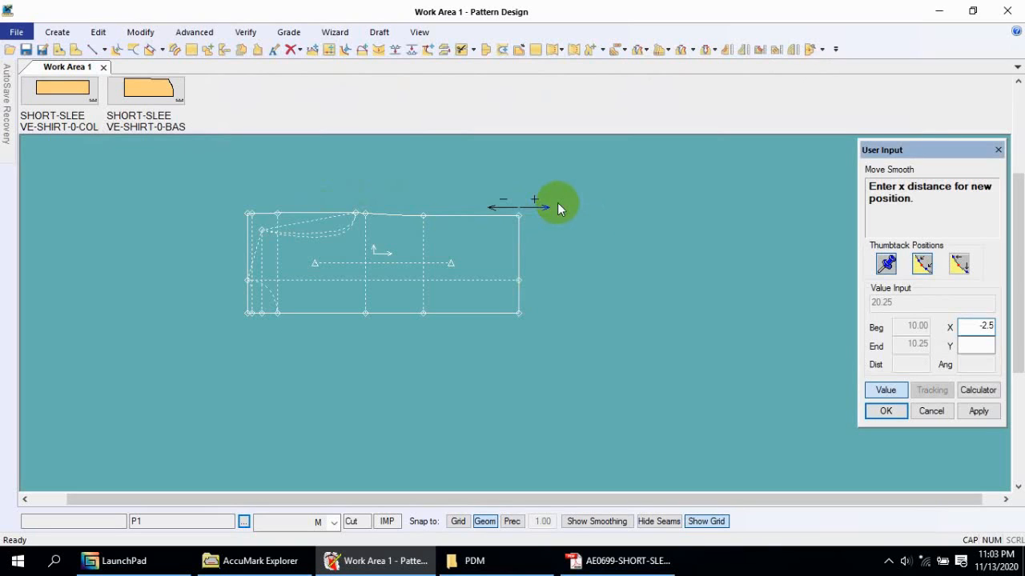
{"action": "left_click", "coordinate": [986, 411]}
{"action": "left_click", "coordinate": [886, 410]}
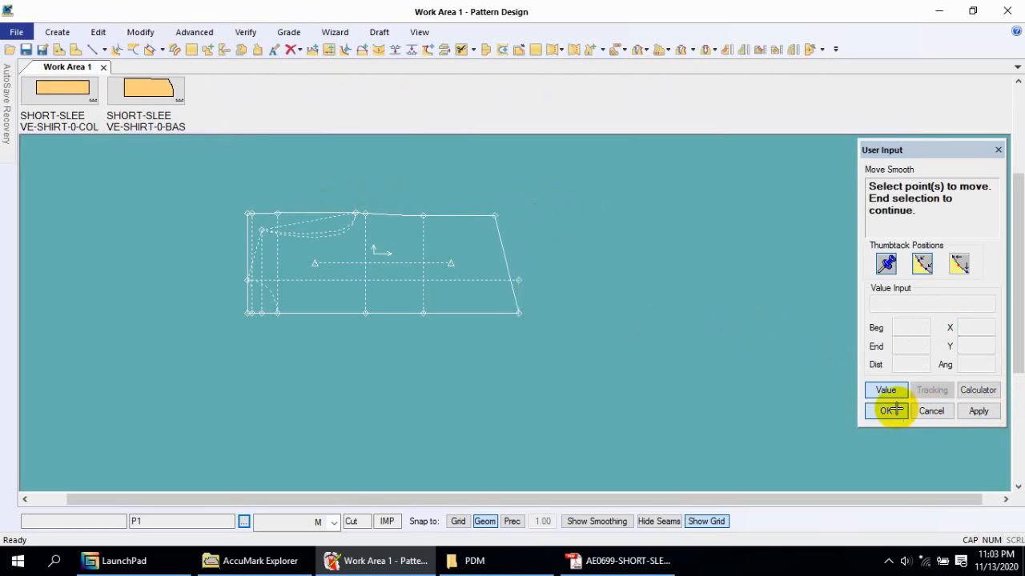
{"action": "right_click", "coordinate": [674, 292]}
{"action": "left_click", "coordinate": [674, 290]}
Start a 2-point curve in cursor input mode from the side-seam hem corner to the opposite hem corner.
{"action": "scroll", "coordinate": [487, 272], "scroll_direction": "up", "scroll_amount": 3}
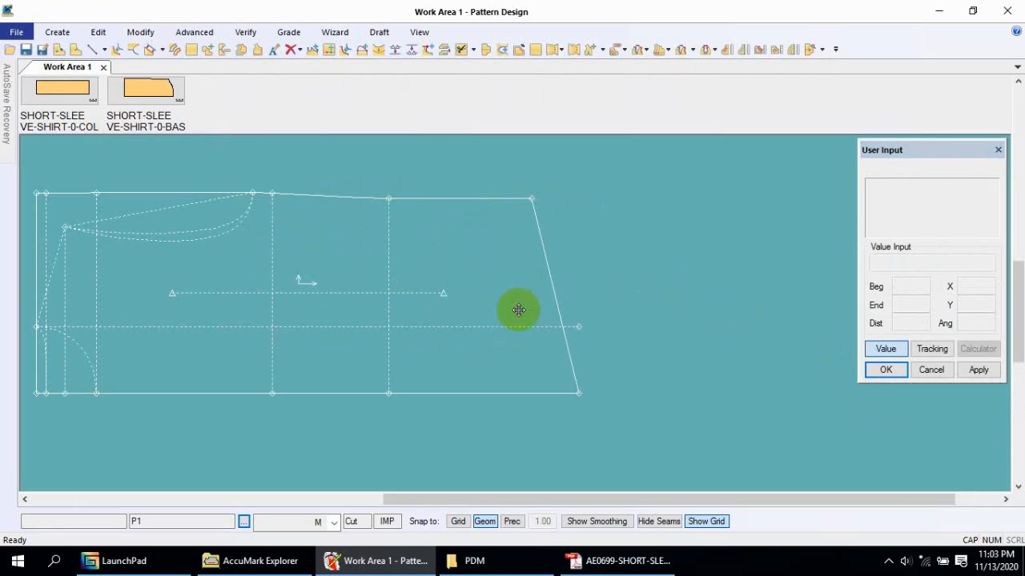
{"action": "middle_click_drag", "start_coordinate": [529, 300], "coordinate": [517, 280]}
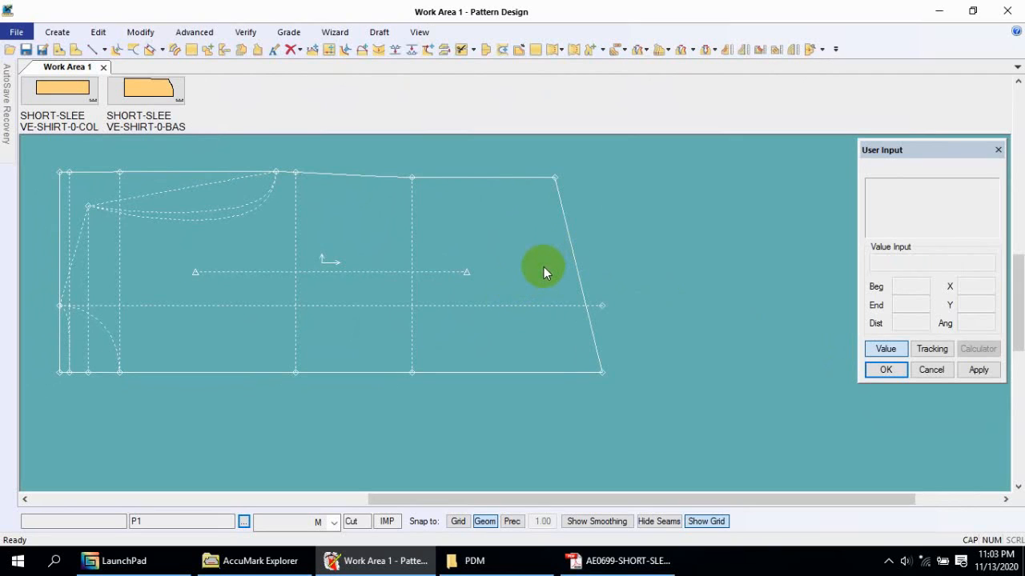
{"action": "scroll", "coordinate": [512, 284], "scroll_direction": "down", "scroll_amount": 1}
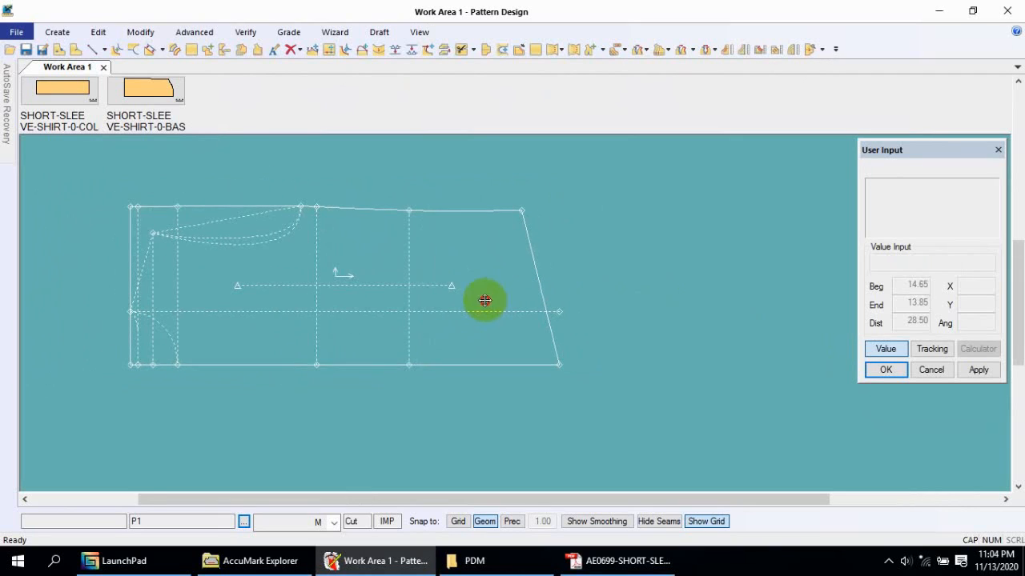
{"action": "left_click", "coordinate": [104, 49]}
{"action": "left_click", "coordinate": [108, 81]}
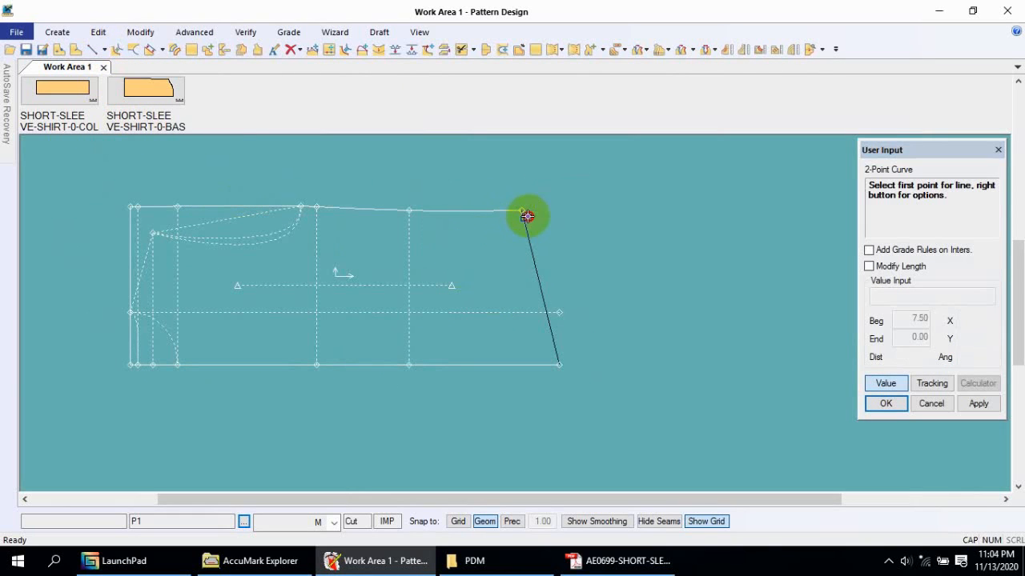
{"action": "left_click", "coordinate": [526, 217]}
{"action": "left_click", "coordinate": [863, 383]}
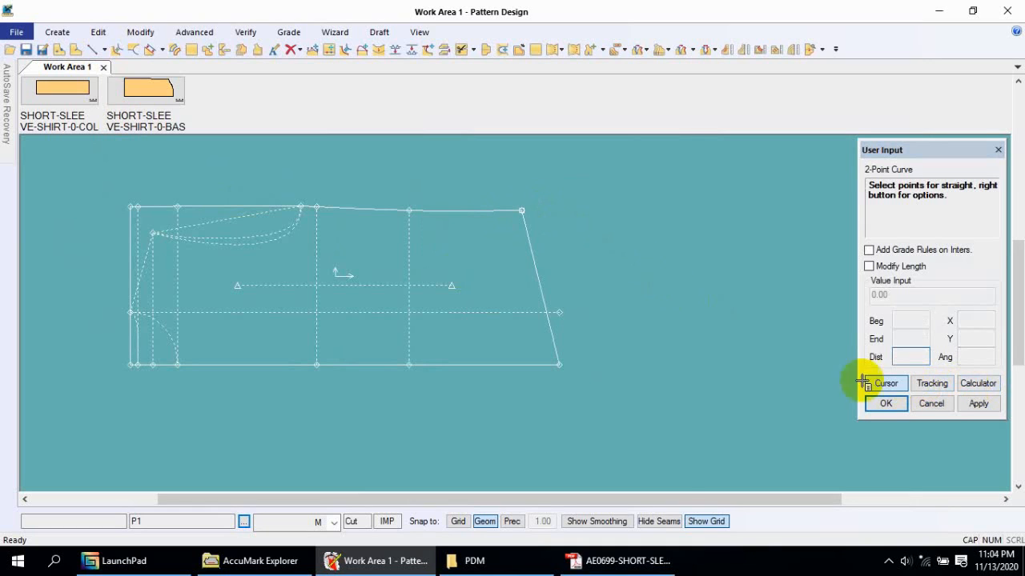
{"action": "right_click", "coordinate": [595, 209]}
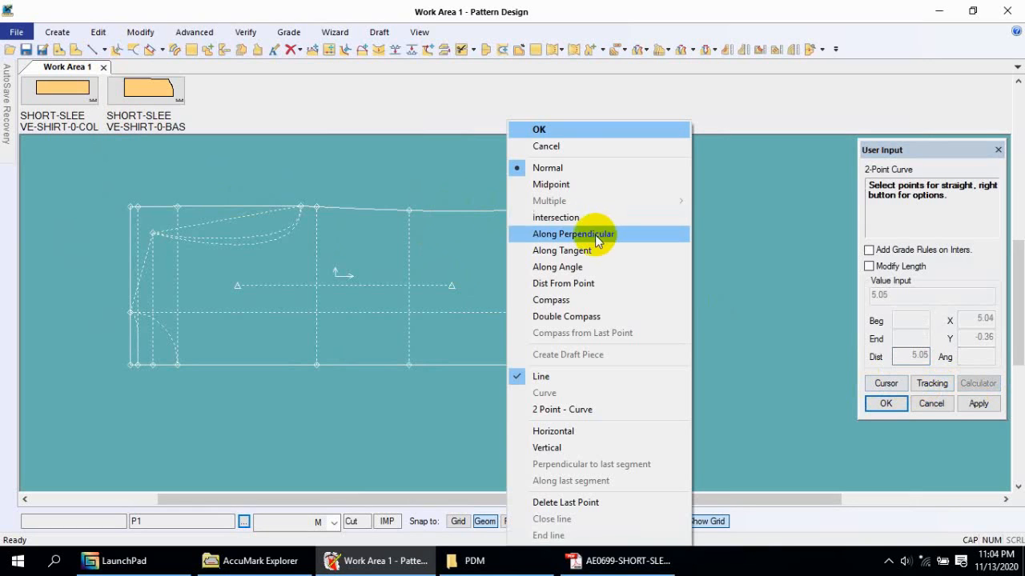
{"action": "left_click", "coordinate": [551, 149]}
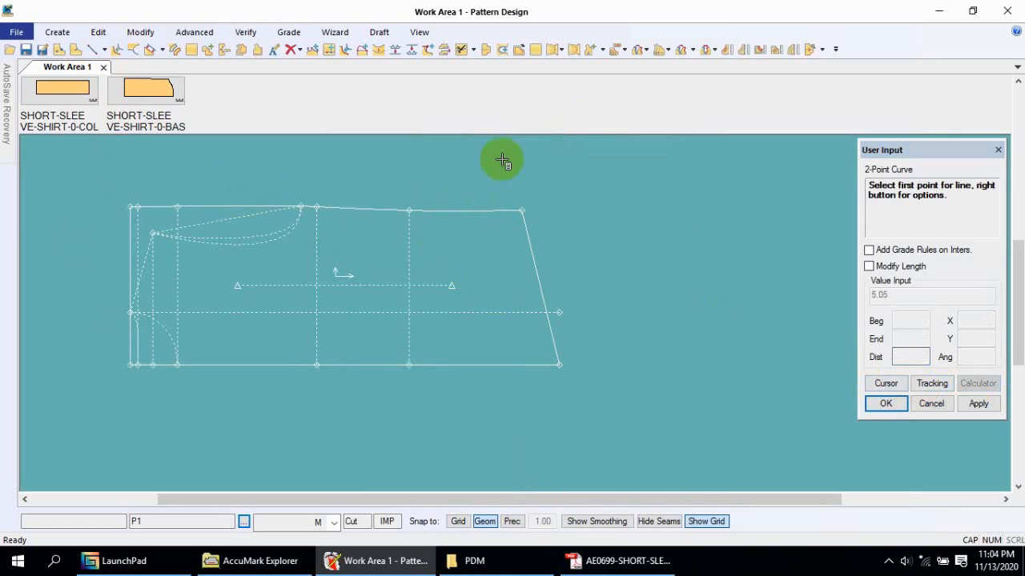
{"action": "left_click", "coordinate": [522, 202]}
{"action": "left_click", "coordinate": [560, 364]}
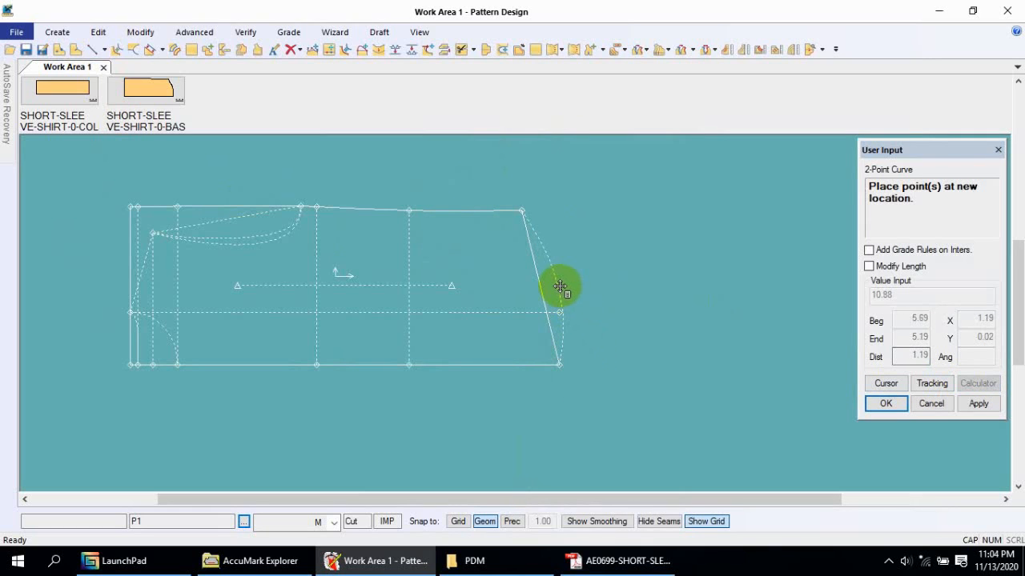
Bow the 2-point curve outward about 1.08 from the slanted hem line and finish the curve.
{"action": "scroll", "coordinate": [556, 286], "scroll_direction": "up", "scroll_amount": 3}
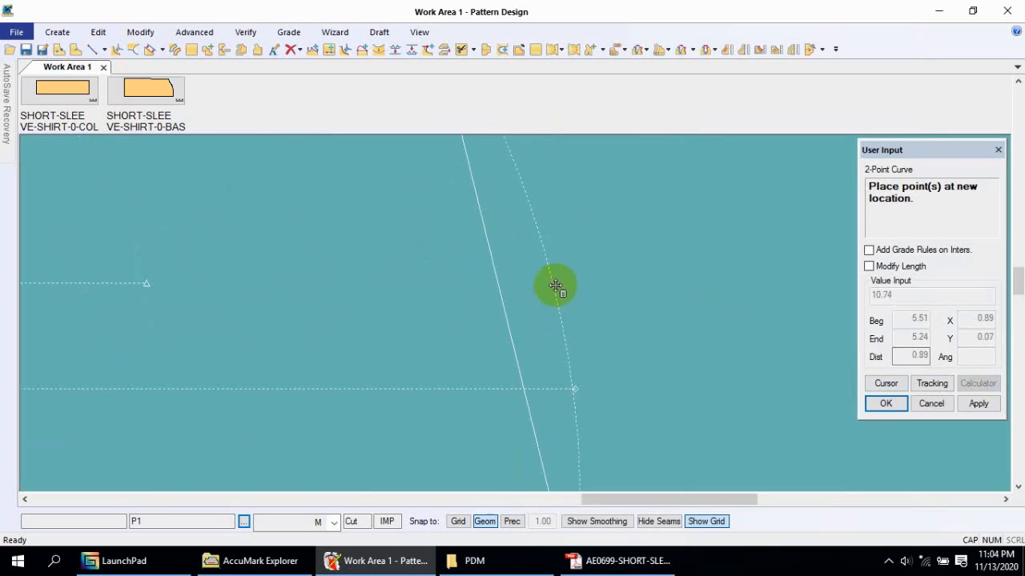
{"action": "scroll", "coordinate": [544, 361], "scroll_direction": "down", "scroll_amount": 2}
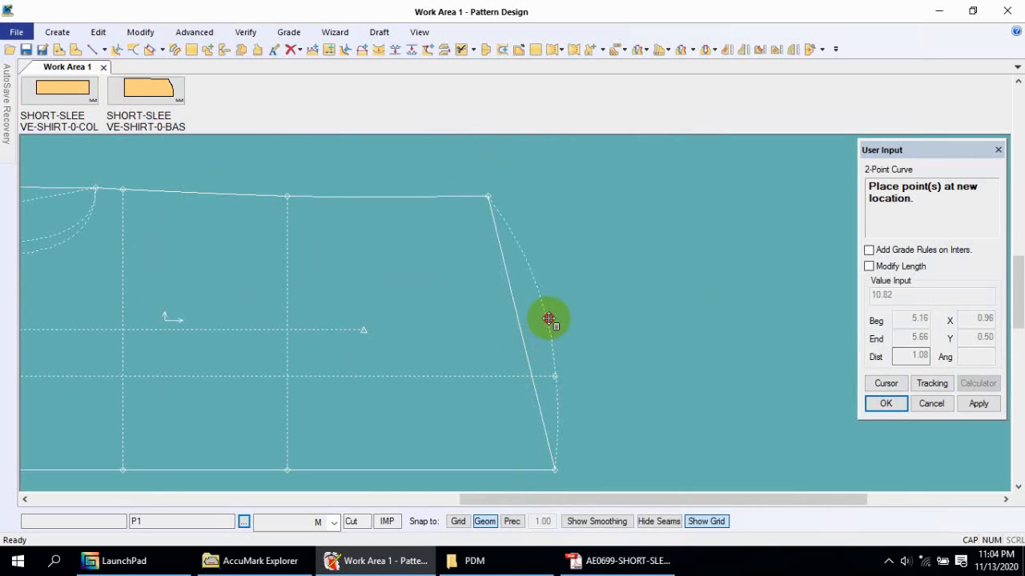
{"action": "left_click", "coordinate": [548, 319]}
{"action": "right_click", "coordinate": [643, 215]}
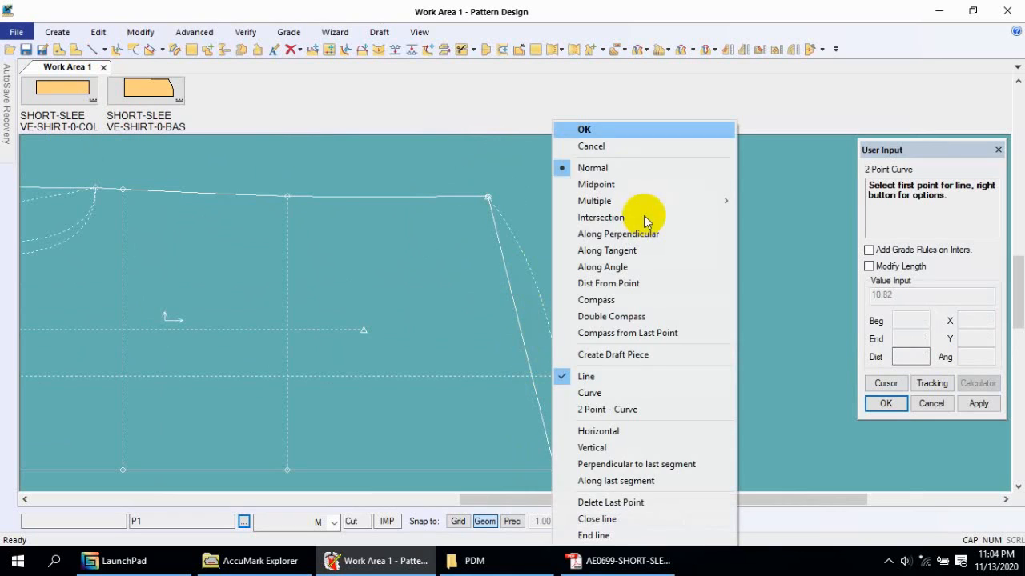
{"action": "left_click", "coordinate": [615, 148]}
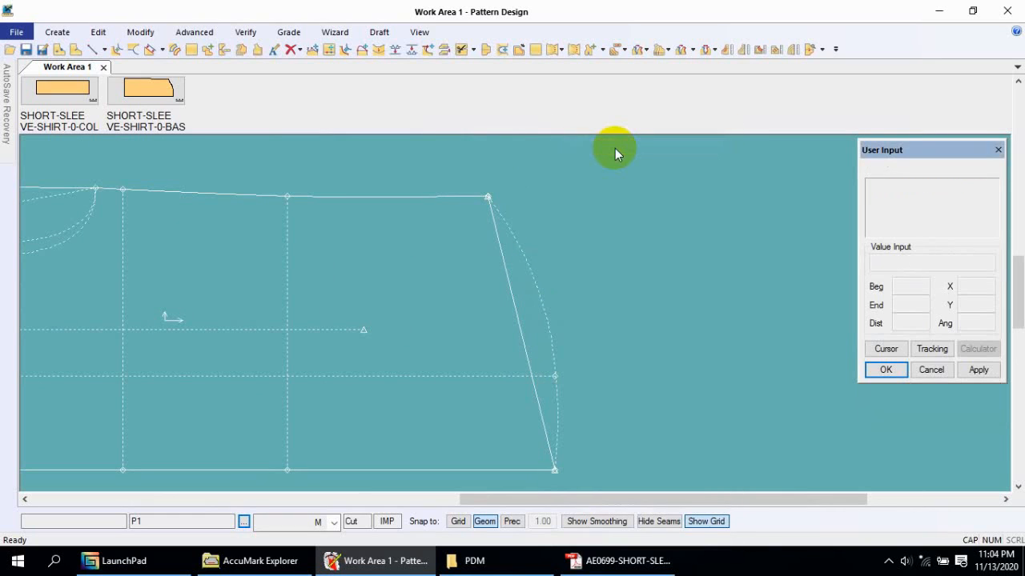
Reshape the hem curve with Modify Curve, pulling the section beside the side-seam corner inward by about 1.14.
{"action": "left_click", "coordinate": [366, 53]}
{"action": "left_click", "coordinate": [506, 227]}
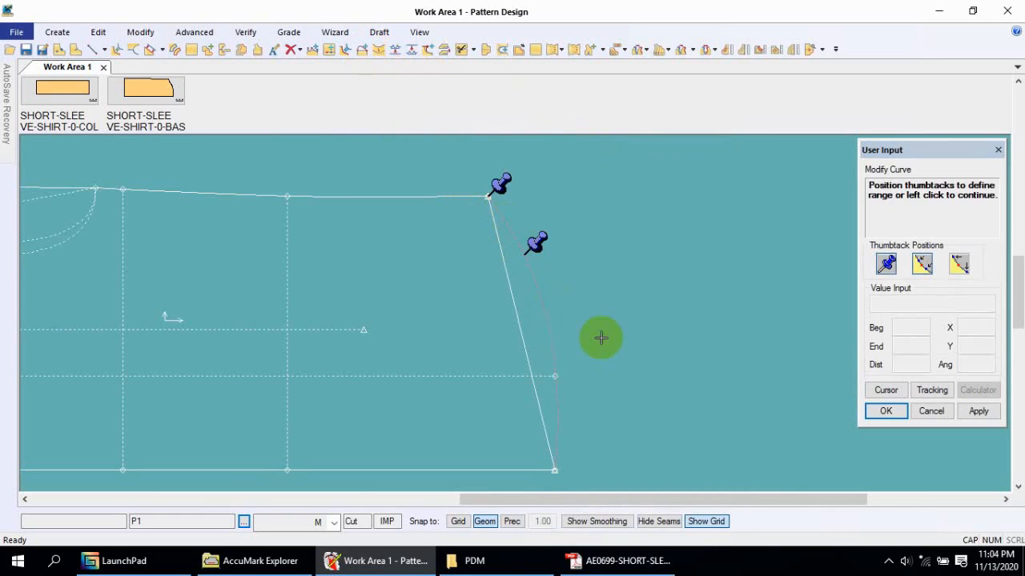
{"action": "left_click_drag", "start_coordinate": [523, 249], "coordinate": [549, 277]}
{"action": "right_click", "coordinate": [508, 211]}
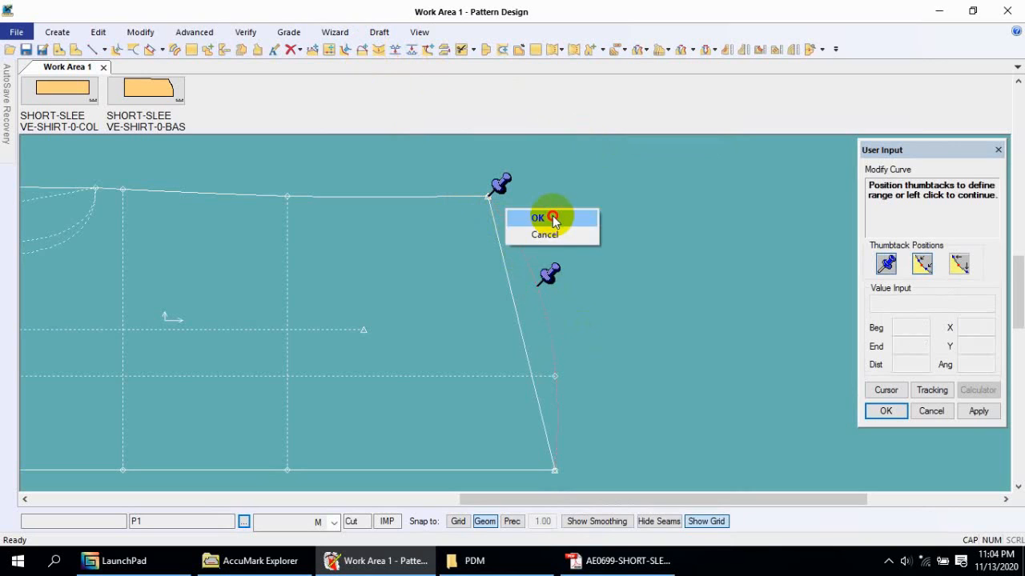
{"action": "left_click", "coordinate": [553, 219]}
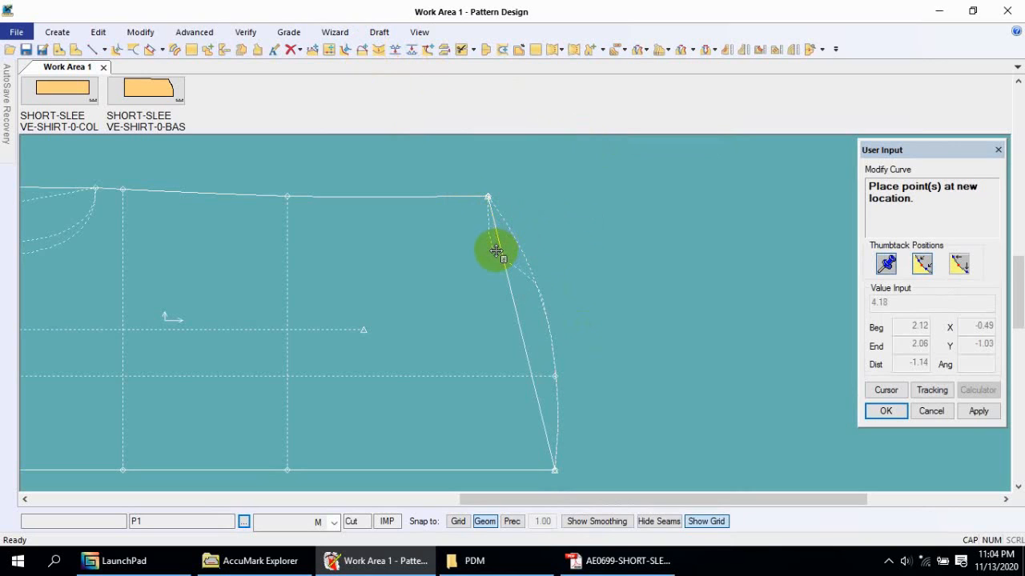
{"action": "left_click", "coordinate": [496, 251]}
{"action": "right_click", "coordinate": [538, 239]}
{"action": "left_click", "coordinate": [611, 246]}
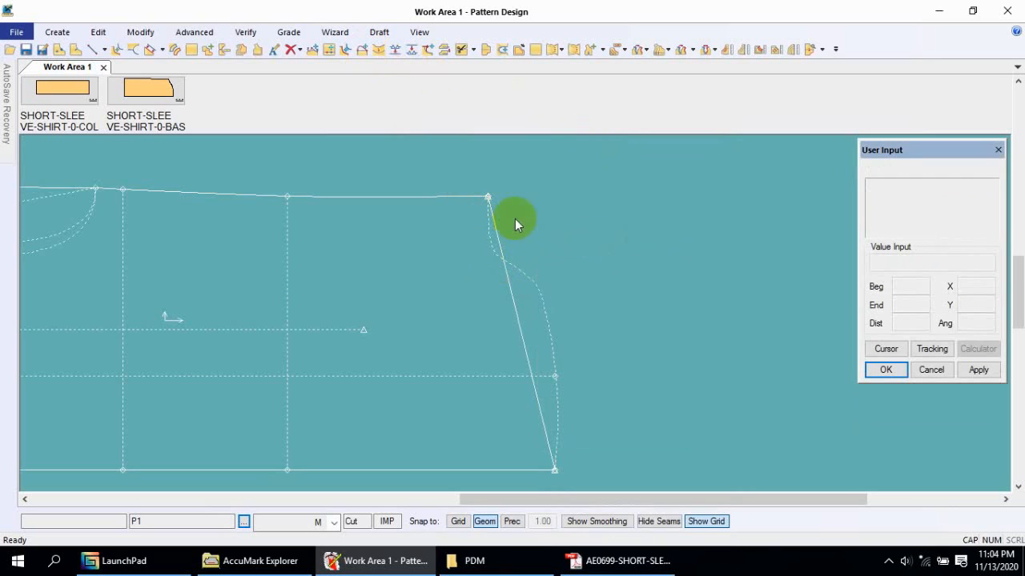
Smooth the hem curve around its bend near the side seam with Smooth Line and a smooth factor of 0.005.
{"action": "left_click", "coordinate": [366, 50]}
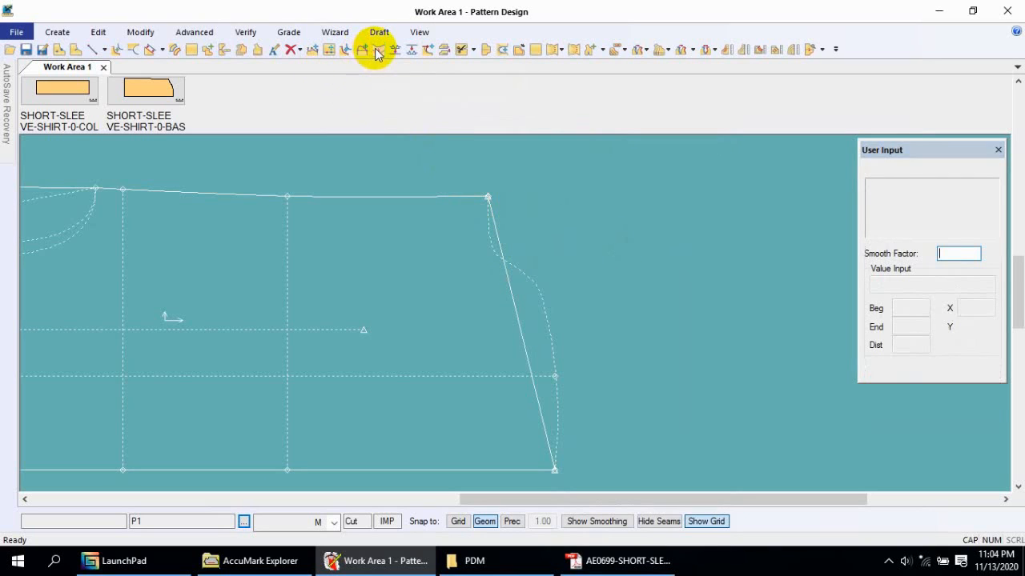
{"action": "left_click", "coordinate": [497, 253]}
{"action": "left_click_drag", "start_coordinate": [568, 457], "coordinate": [478, 288]}
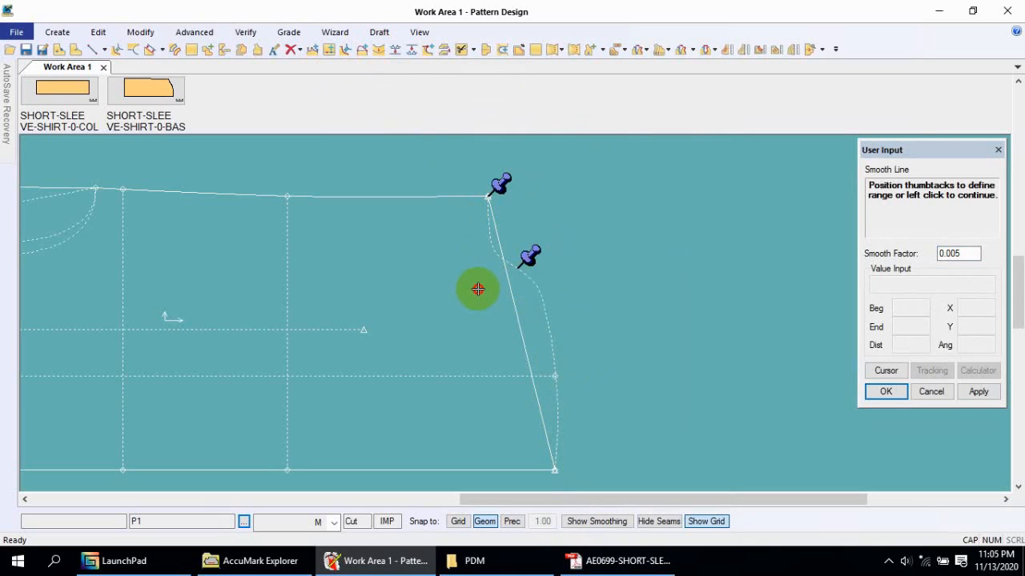
{"action": "left_click_drag", "start_coordinate": [528, 256], "coordinate": [565, 346]}
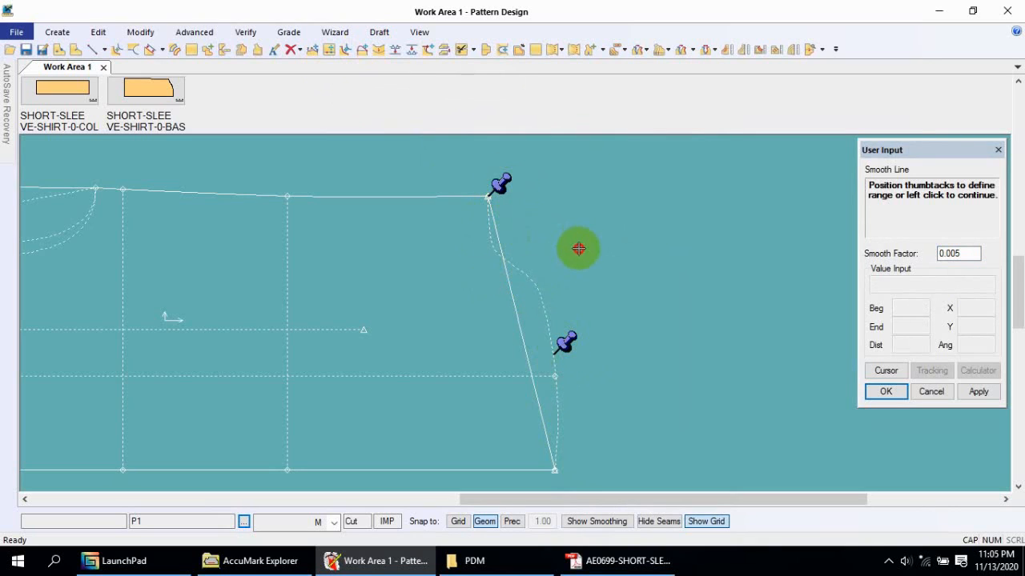
{"action": "left_click_drag", "start_coordinate": [565, 339], "coordinate": [569, 467]}
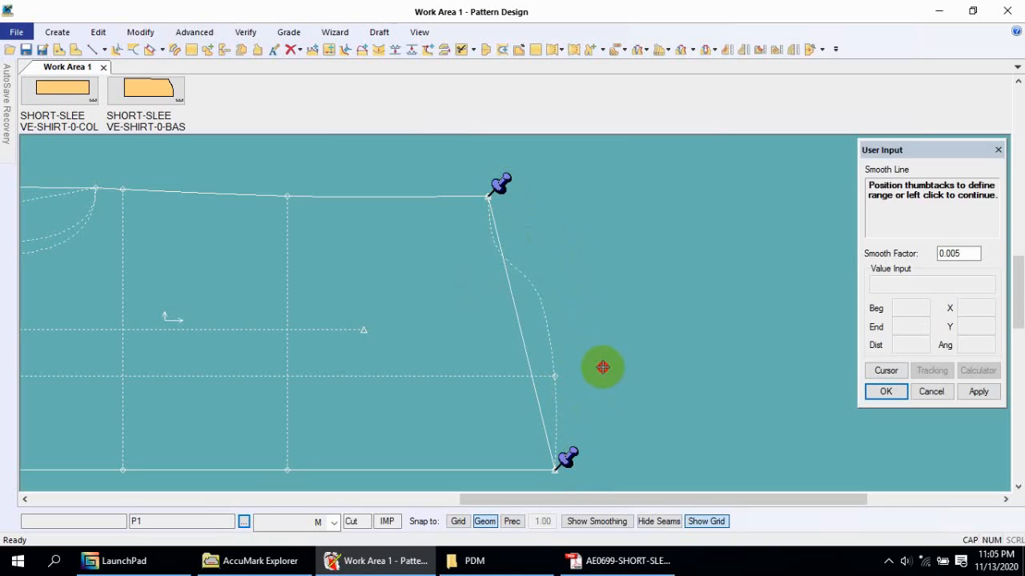
{"action": "left_click_drag", "start_coordinate": [502, 189], "coordinate": [519, 256]}
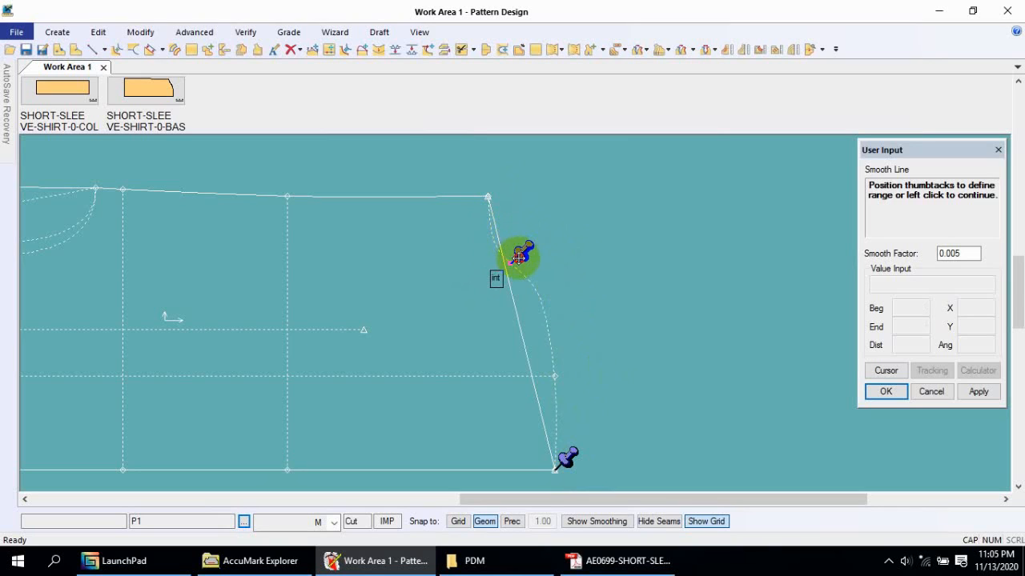
{"action": "left_click_drag", "start_coordinate": [567, 458], "coordinate": [558, 322]}
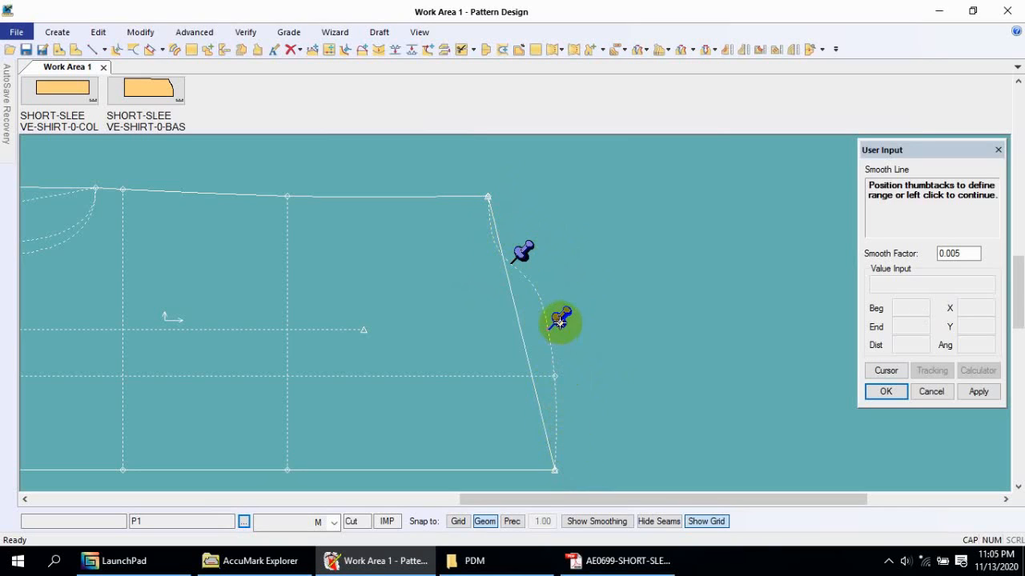
{"action": "right_click", "coordinate": [578, 262]}
{"action": "left_click", "coordinate": [581, 259]}
{"action": "right_click", "coordinate": [587, 264]}
{"action": "left_click", "coordinate": [597, 260]}
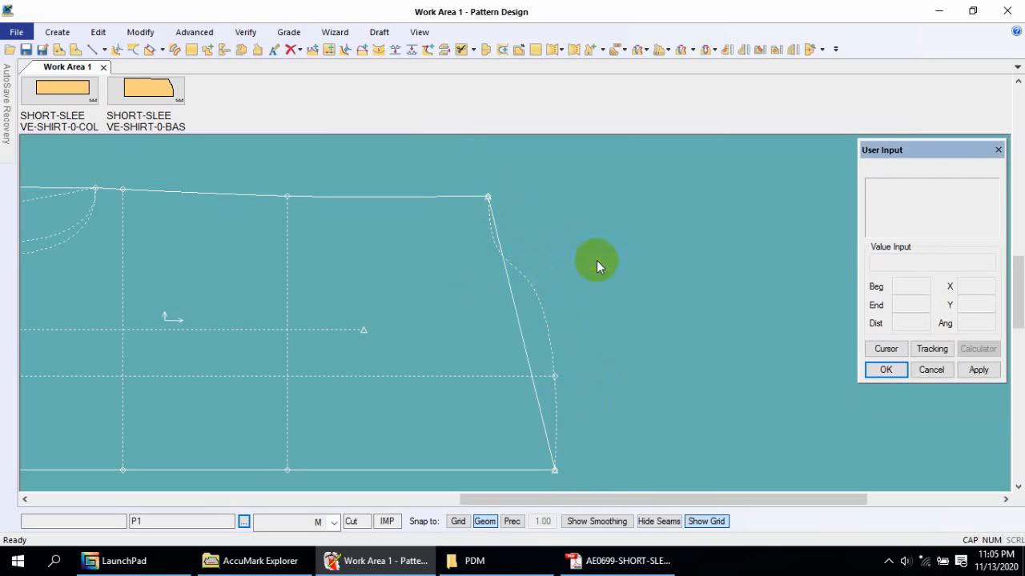
Swap the internal hem curve with the slanted hem line so the curve becomes the piece's perimeter.
{"action": "left_click_drag", "start_coordinate": [450, 317], "coordinate": [459, 319]}
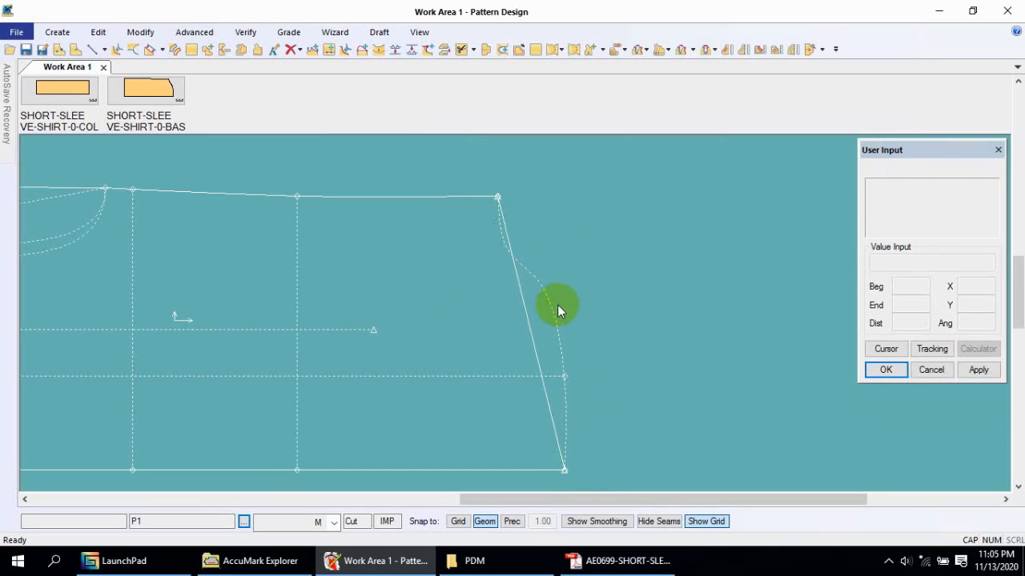
{"action": "scroll", "coordinate": [558, 309], "scroll_direction": "down", "scroll_amount": 2}
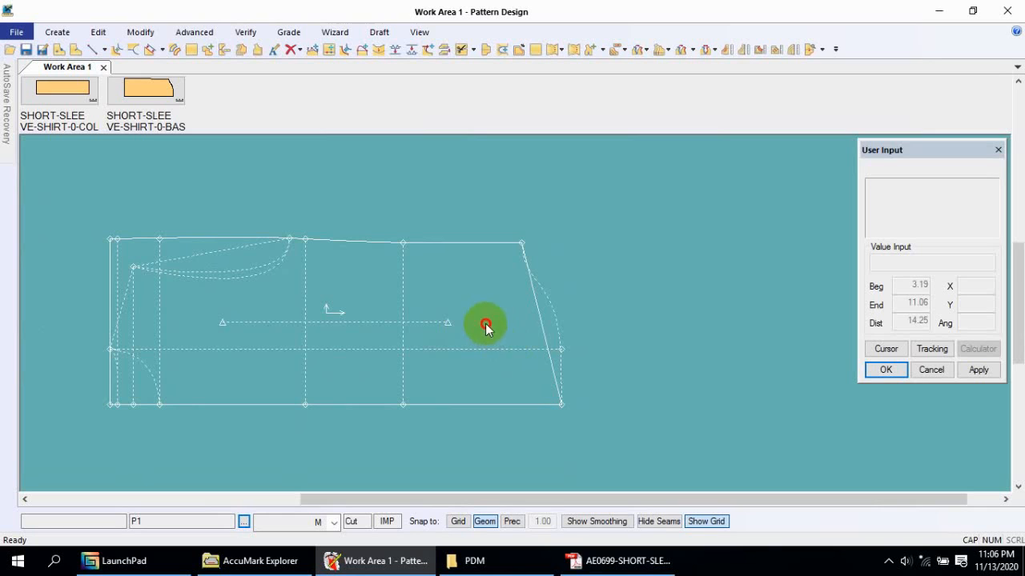
{"action": "left_click_drag", "start_coordinate": [513, 347], "coordinate": [496, 335]}
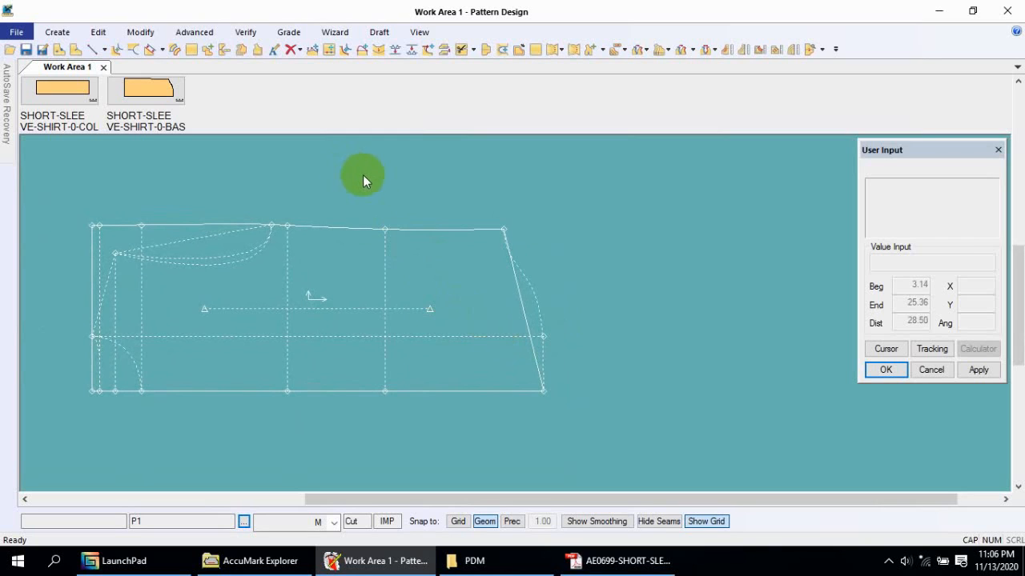
{"action": "left_click", "coordinate": [132, 34]}
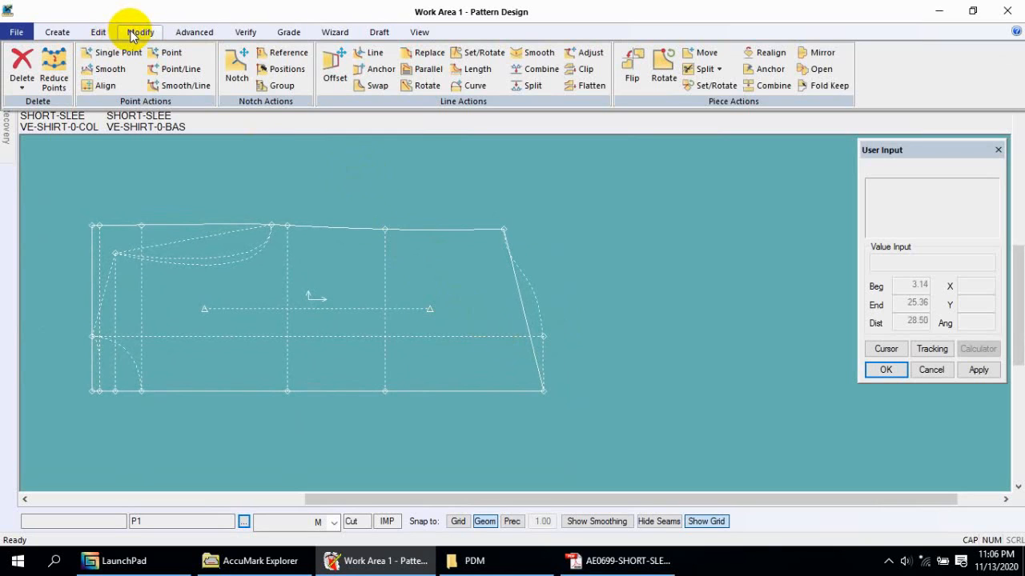
{"action": "left_click", "coordinate": [372, 86]}
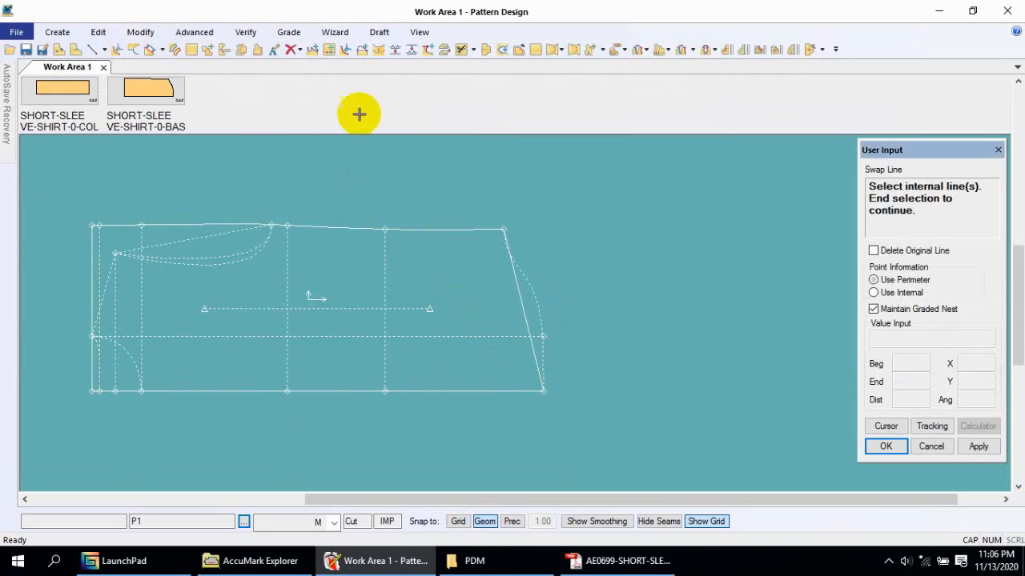
{"action": "right_click", "coordinate": [557, 286]}
{"action": "left_click", "coordinate": [557, 286]}
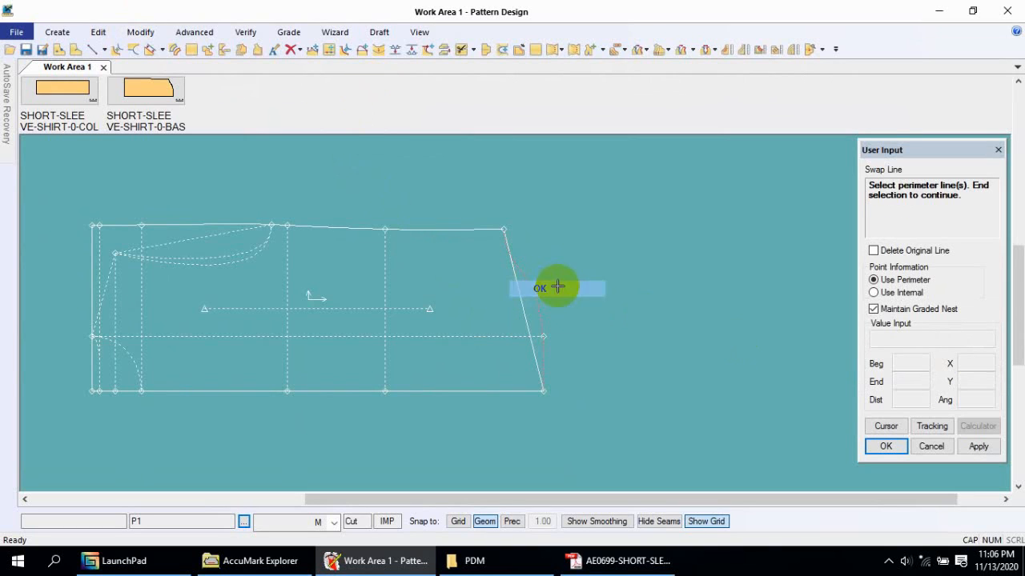
{"action": "left_click", "coordinate": [521, 302]}
{"action": "right_click", "coordinate": [526, 302]}
{"action": "left_click", "coordinate": [526, 302]}
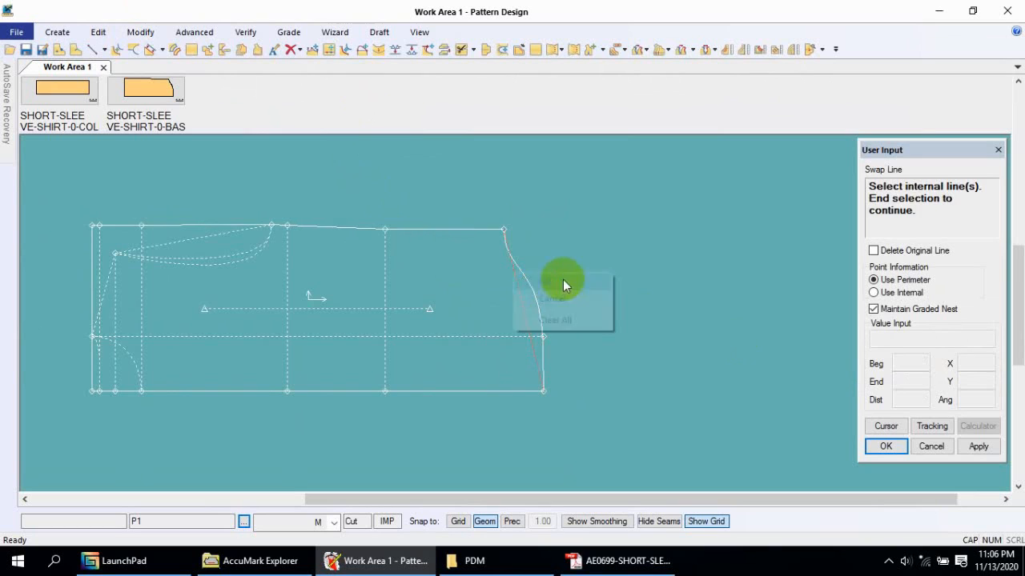
{"action": "left_click", "coordinate": [561, 281]}
{"action": "right_click", "coordinate": [473, 296]}
{"action": "left_click", "coordinate": [455, 296]}
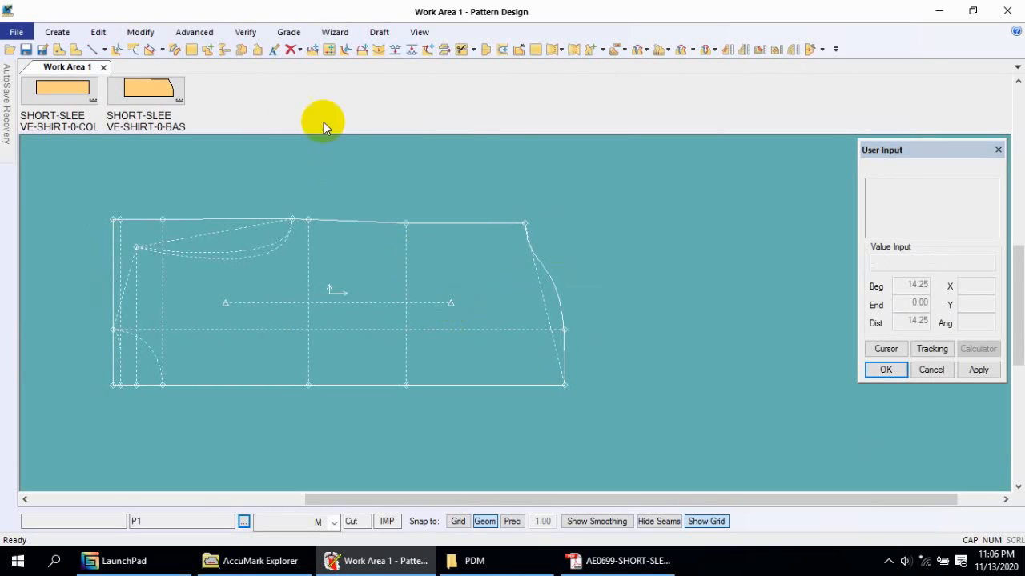
Delete the old slanted hem line left inside the piece.
{"action": "left_click", "coordinate": [299, 50]}
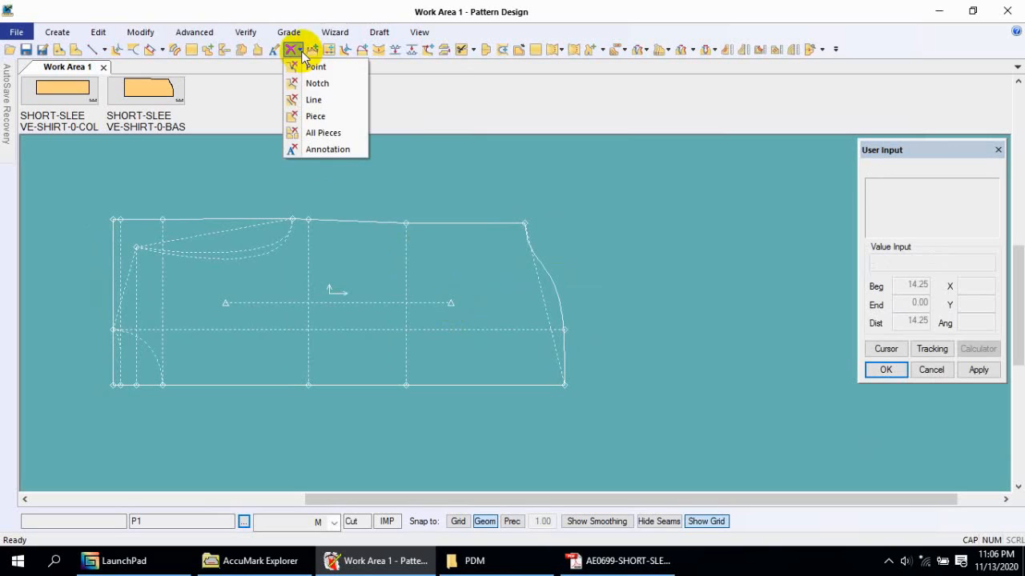
{"action": "left_click", "coordinate": [319, 99]}
{"action": "left_click", "coordinate": [536, 272]}
{"action": "right_click", "coordinate": [568, 246]}
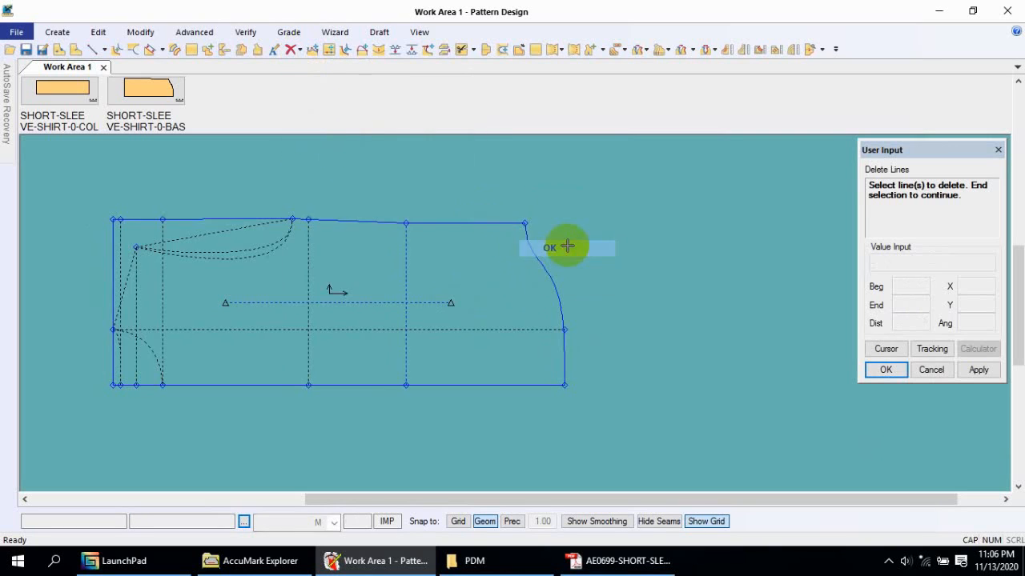
{"action": "left_click", "coordinate": [568, 246]}
{"action": "left_click_drag", "start_coordinate": [354, 285], "coordinate": [393, 278]}
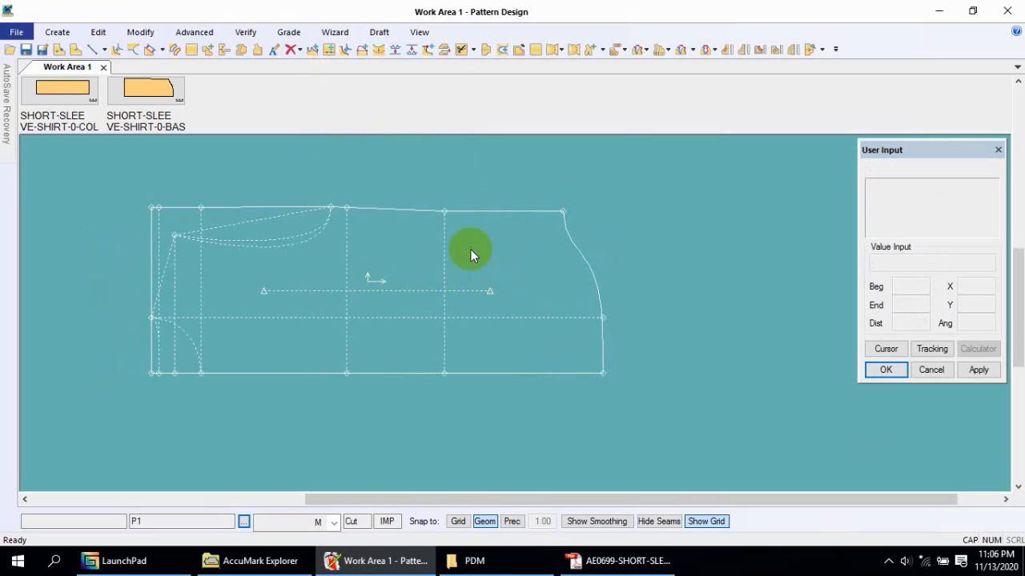
Mirror the curved hem line across the long straight centre edge of the piece to check the full hem shape.
{"action": "middle_click_drag", "start_coordinate": [470, 249], "coordinate": [450, 234]}
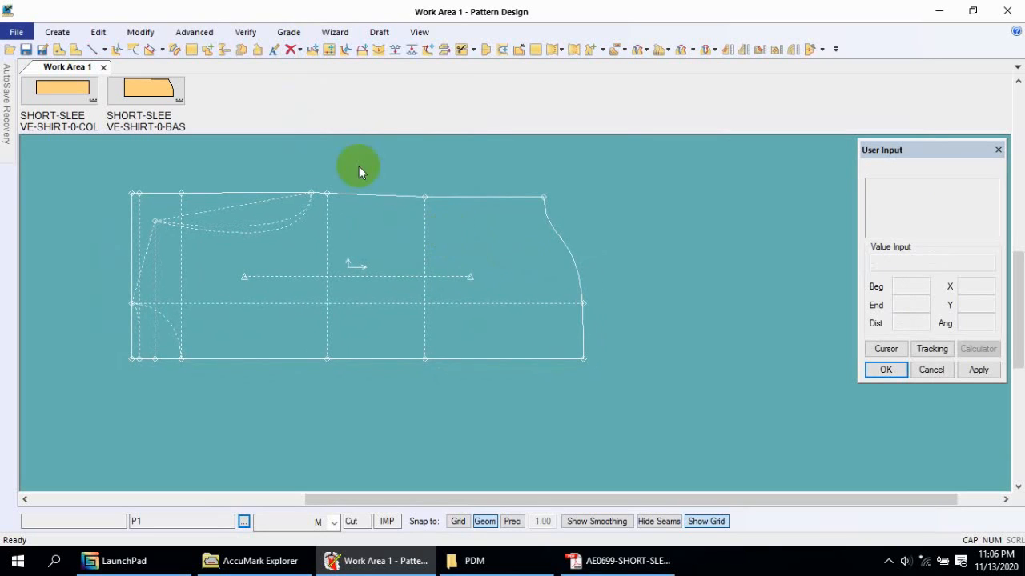
{"action": "left_click", "coordinate": [133, 49]}
{"action": "left_click", "coordinate": [558, 240]}
{"action": "right_click", "coordinate": [555, 241]}
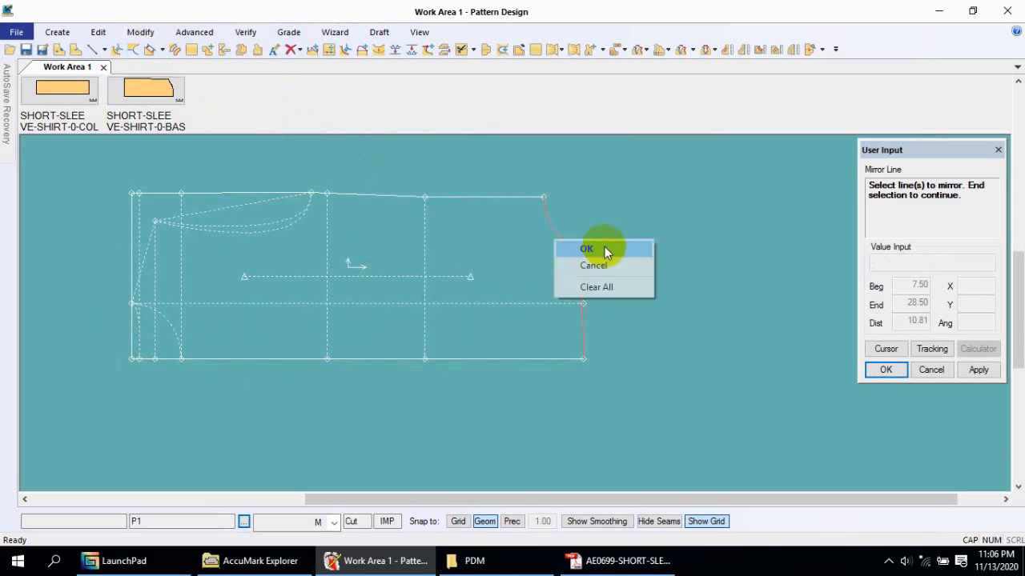
{"action": "left_click", "coordinate": [605, 253]}
{"action": "left_click", "coordinate": [552, 357]}
{"action": "right_click", "coordinate": [556, 328]}
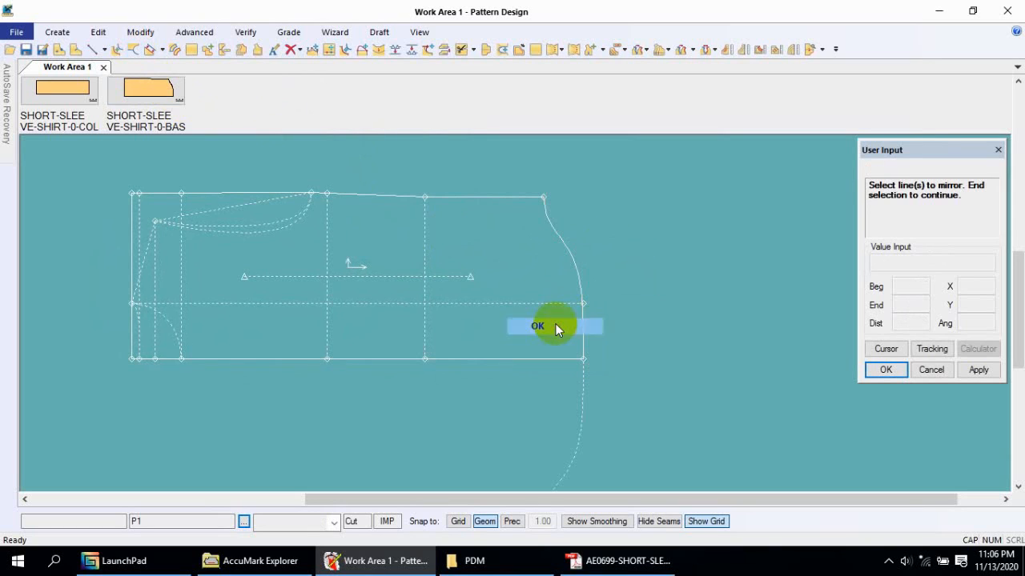
{"action": "left_click", "coordinate": [556, 327]}
{"action": "scroll", "coordinate": [533, 283], "scroll_direction": "down", "scroll_amount": 2}
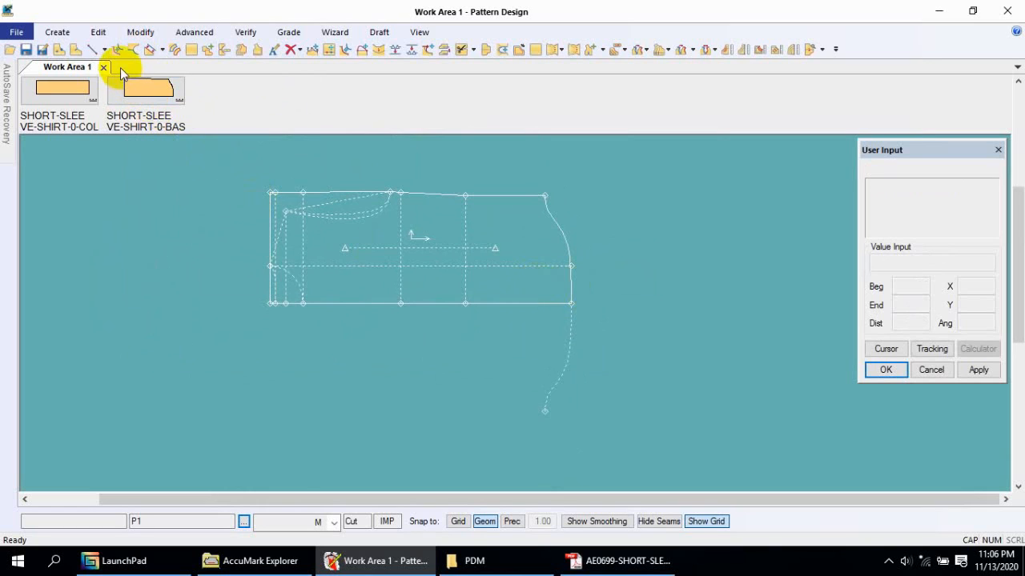
Delete the mirrored hem curve outside the piece.
{"action": "left_click", "coordinate": [297, 50]}
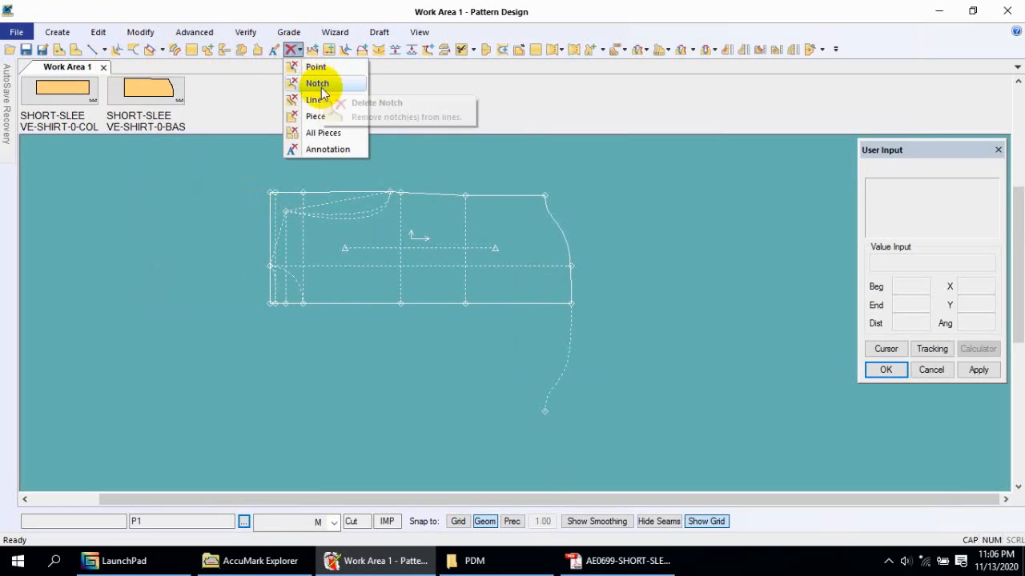
{"action": "left_click", "coordinate": [313, 99]}
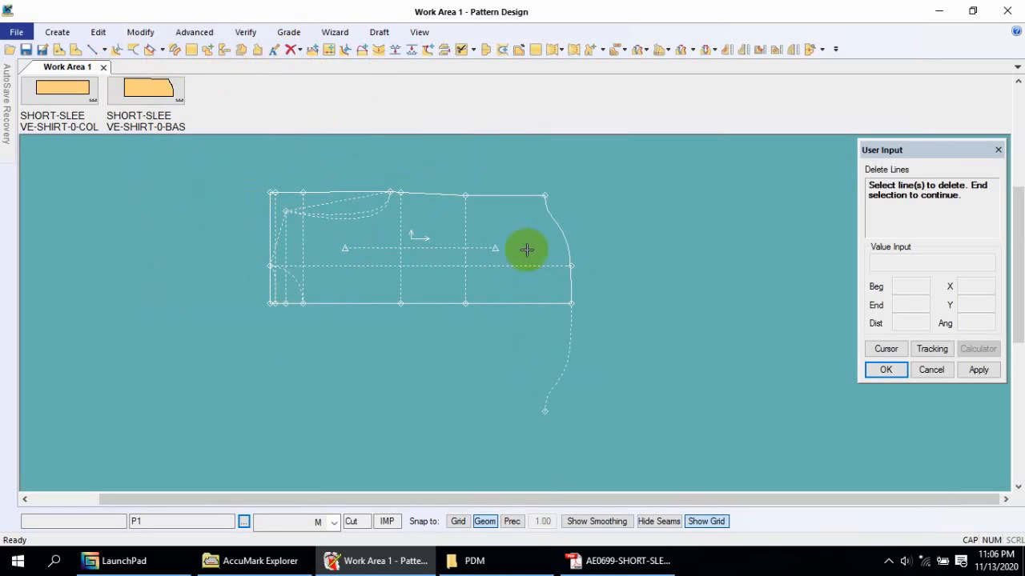
{"action": "left_click", "coordinate": [567, 317]}
{"action": "right_click", "coordinate": [606, 264]}
{"action": "left_click", "coordinate": [606, 263]}
{"action": "middle_click_drag", "start_coordinate": [606, 263], "coordinate": [356, 225]}
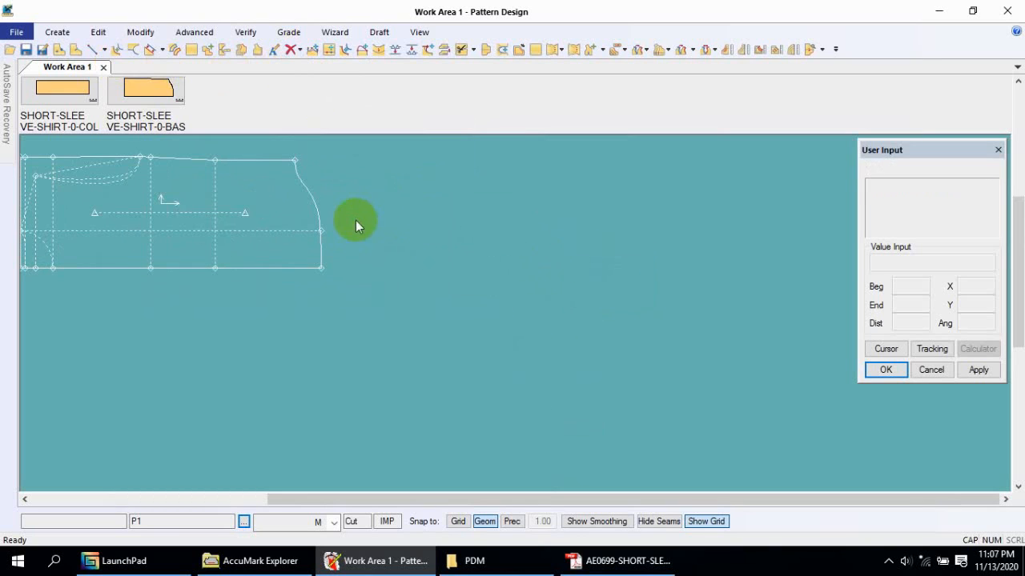
Offset the full-width internal line nearest the piece's short straight edge by -3.875 into the piece, adding one new parallel line.
{"action": "middle_click_drag", "start_coordinate": [117, 179], "coordinate": [309, 272]}
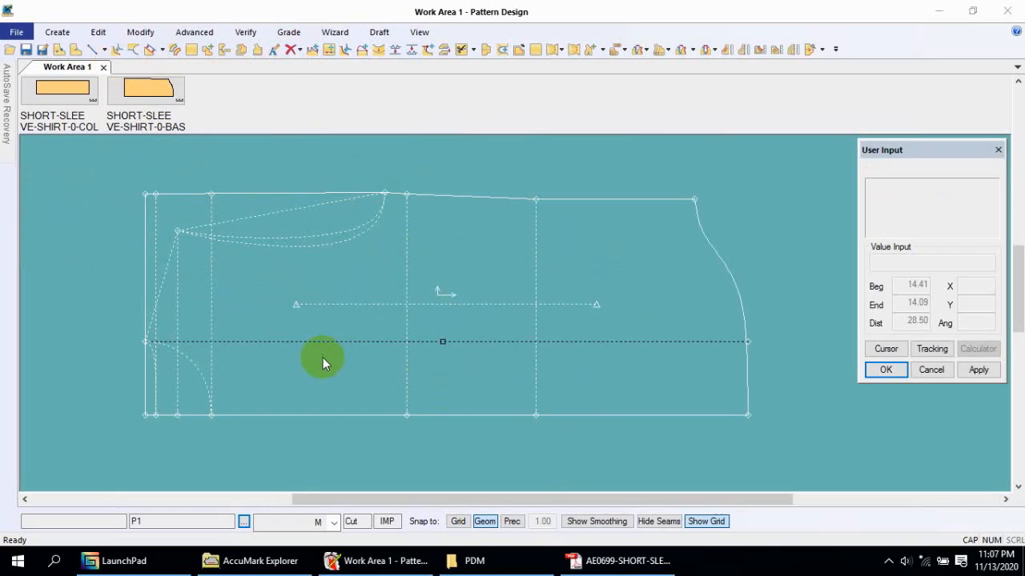
{"action": "middle_click_drag", "start_coordinate": [323, 357], "coordinate": [332, 345]}
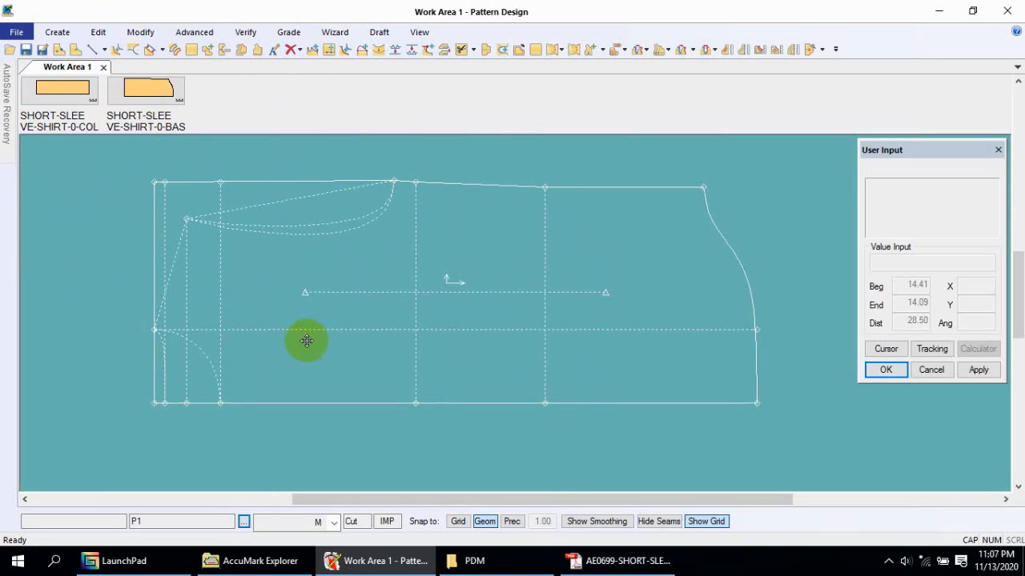
{"action": "middle_click_drag", "start_coordinate": [304, 341], "coordinate": [311, 346]}
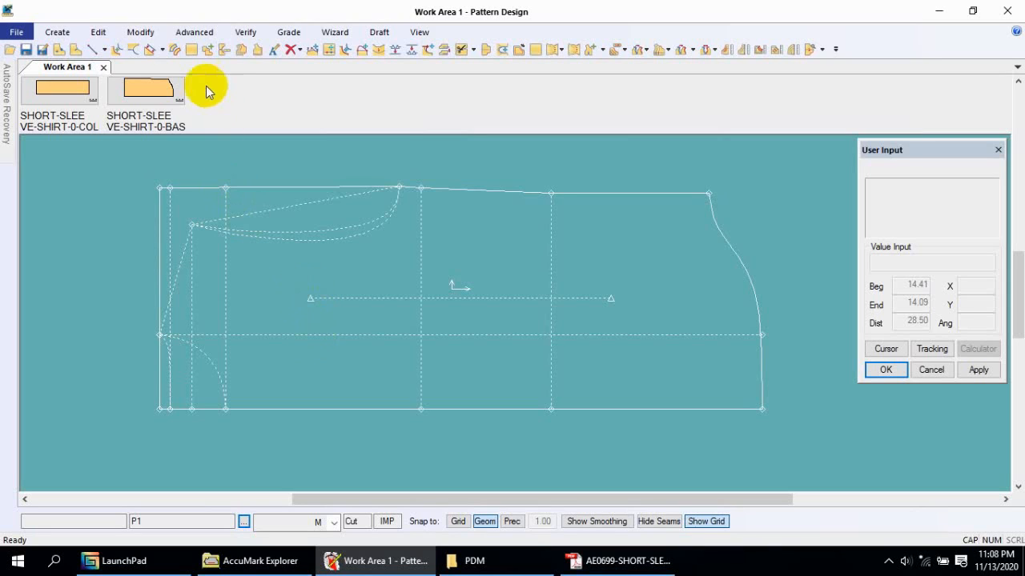
{"action": "left_click", "coordinate": [54, 32]}
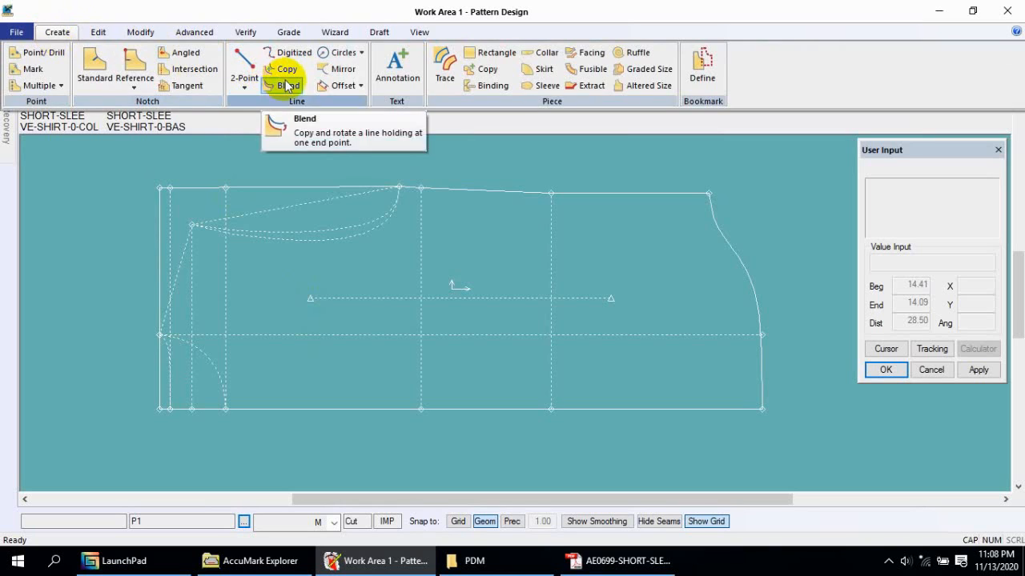
{"action": "left_click", "coordinate": [340, 86]}
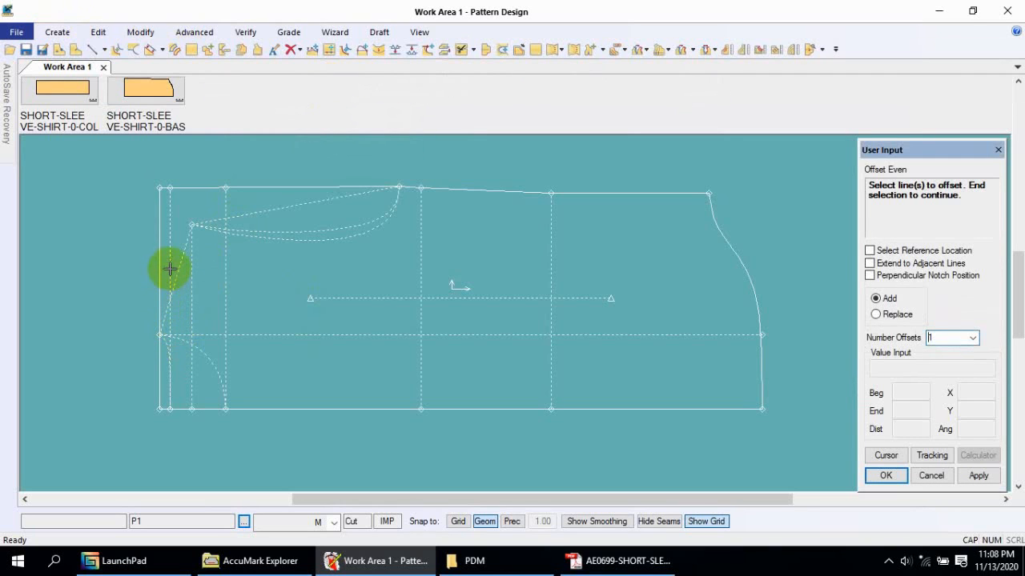
{"action": "left_click", "coordinate": [171, 261]}
{"action": "right_click", "coordinate": [172, 258]}
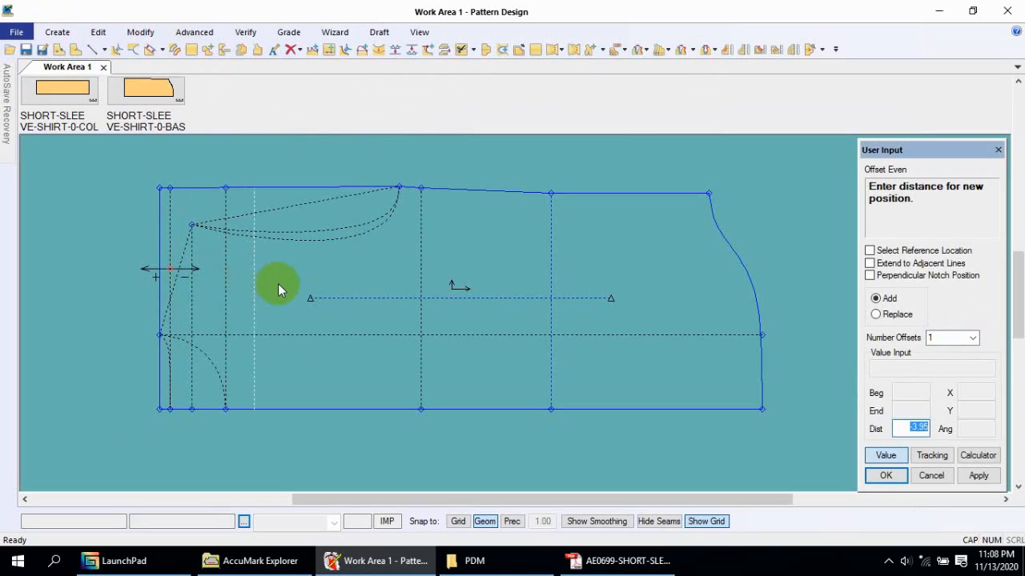
{"action": "type", "text": "-3.875"}
{"action": "left_click", "coordinate": [978, 476]}
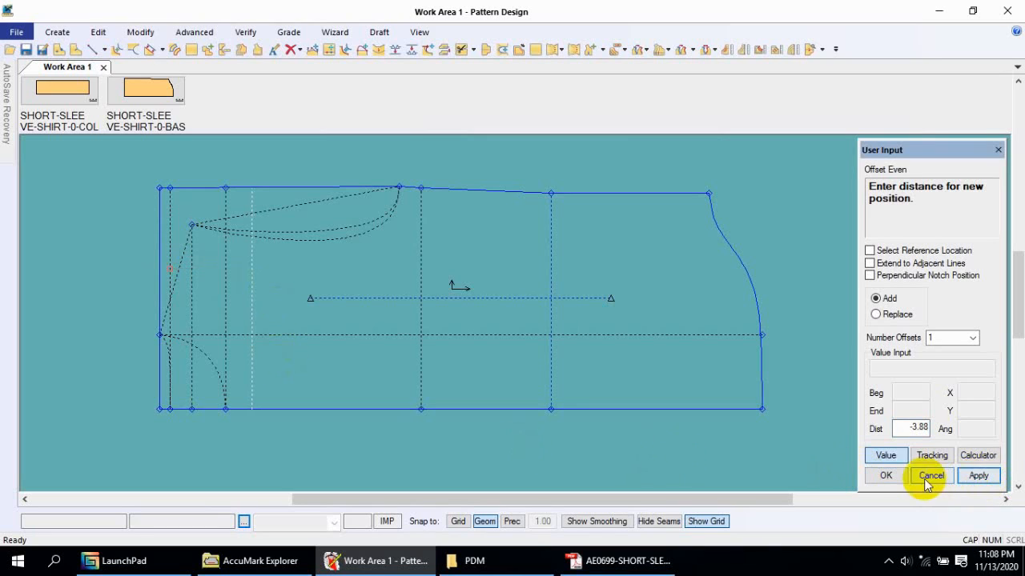
{"action": "left_click", "coordinate": [887, 476]}
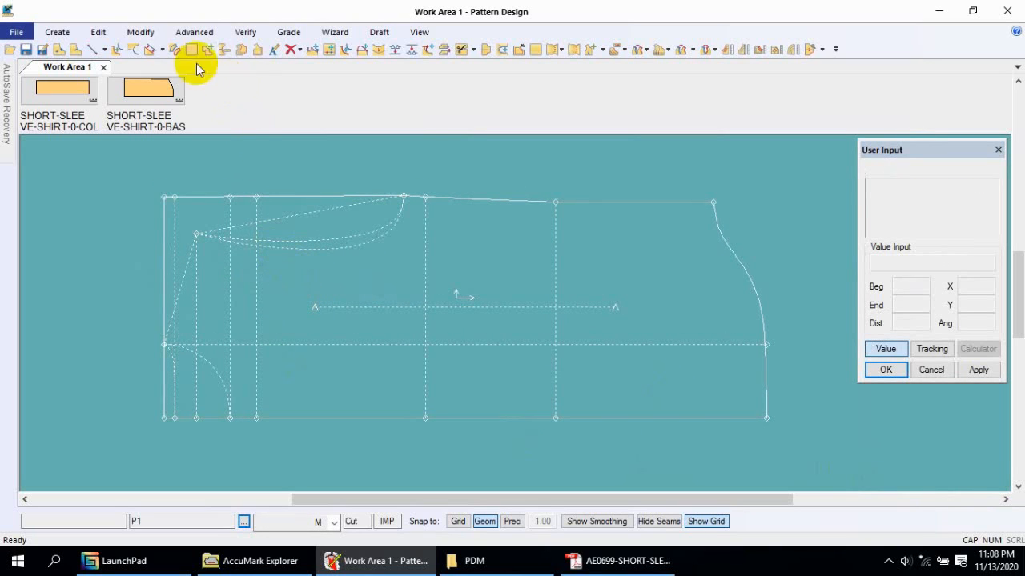
Clip the new offset line at the shallower armhole curve, keeping the portion that runs to the long straight centre edge.
{"action": "left_click", "coordinate": [59, 32]}
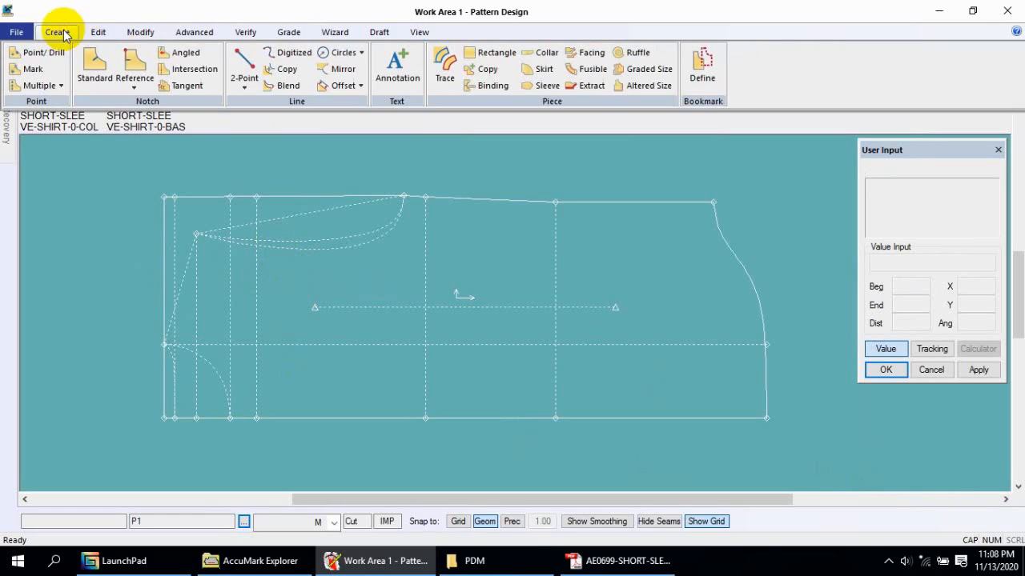
{"action": "left_click", "coordinate": [139, 32]}
{"action": "left_click", "coordinate": [584, 71]}
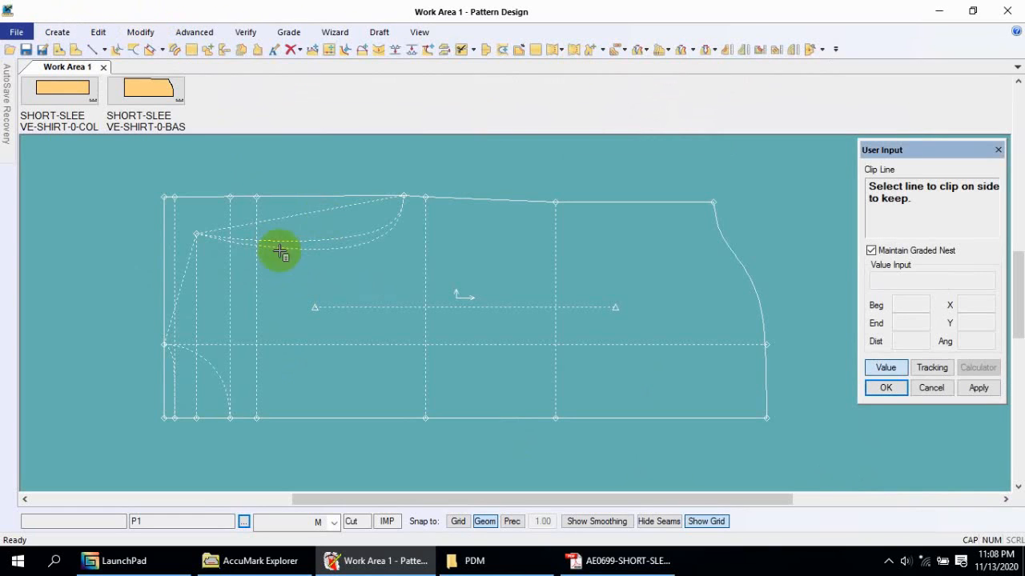
{"action": "left_click", "coordinate": [256, 269]}
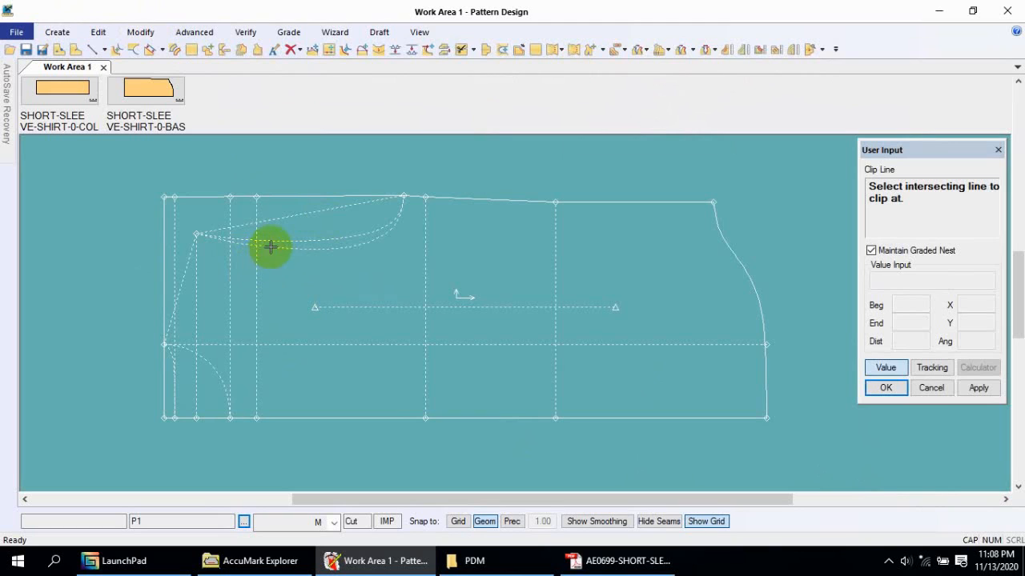
{"action": "left_click", "coordinate": [279, 242]}
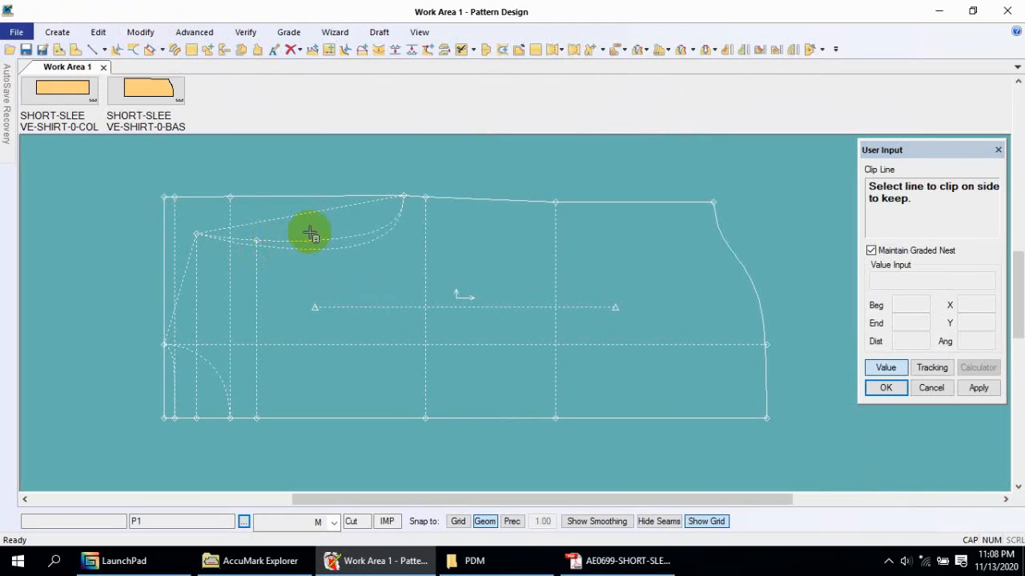
{"action": "right_click", "coordinate": [309, 230]}
{"action": "left_click", "coordinate": [309, 231]}
{"action": "middle_click_drag", "start_coordinate": [292, 299], "coordinate": [305, 313]}
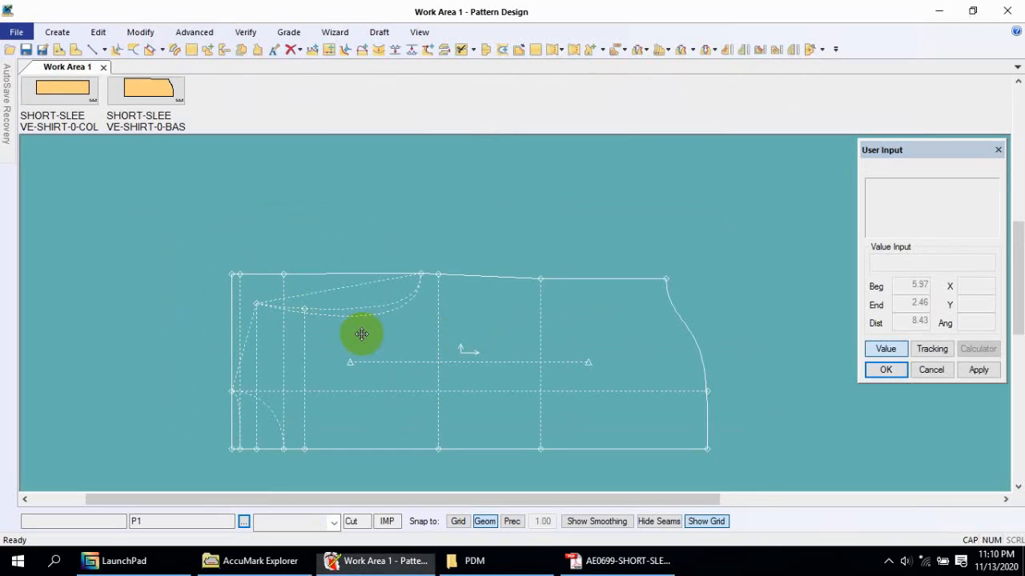
Measure the straight graded distance from the shoulder line's neck point to the nearby centre-edge corner.
{"action": "middle_click_drag", "start_coordinate": [360, 334], "coordinate": [352, 330]}
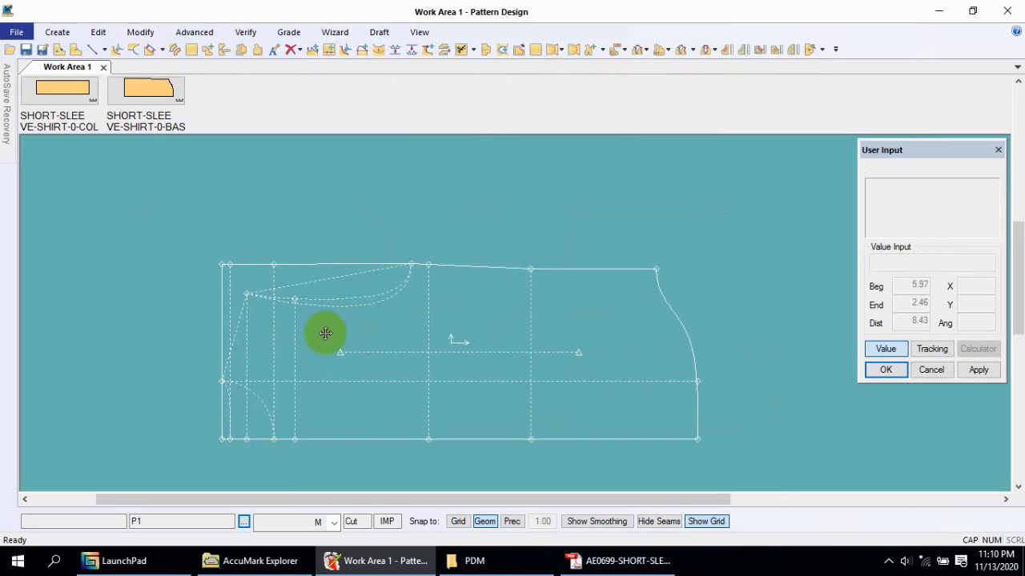
{"action": "middle_click_drag", "start_coordinate": [325, 332], "coordinate": [322, 334]}
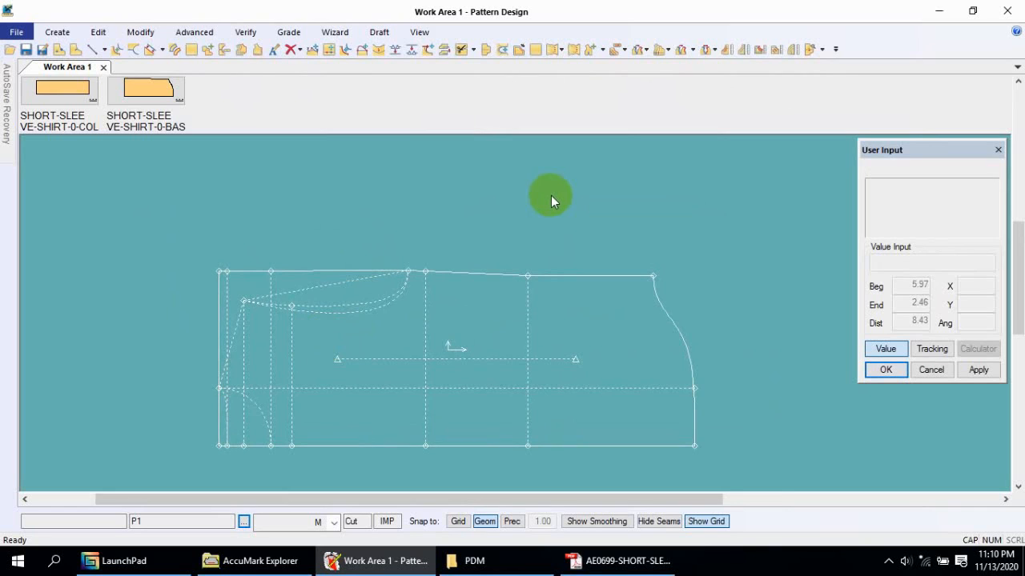
{"action": "left_click", "coordinate": [744, 50]}
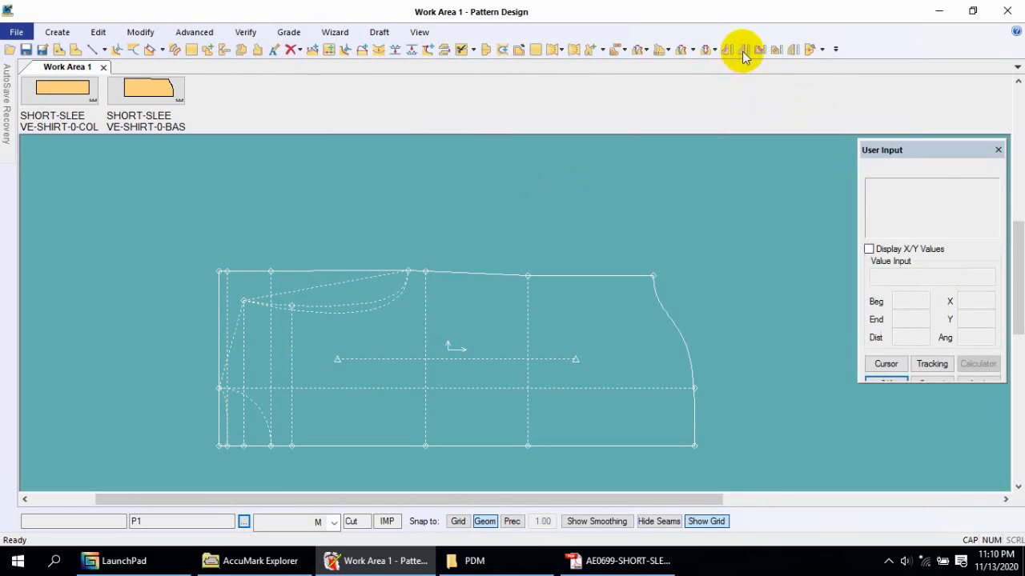
{"action": "left_click_drag", "start_coordinate": [234, 337], "coordinate": [220, 390]}
{"action": "left_click", "coordinate": [219, 446]}
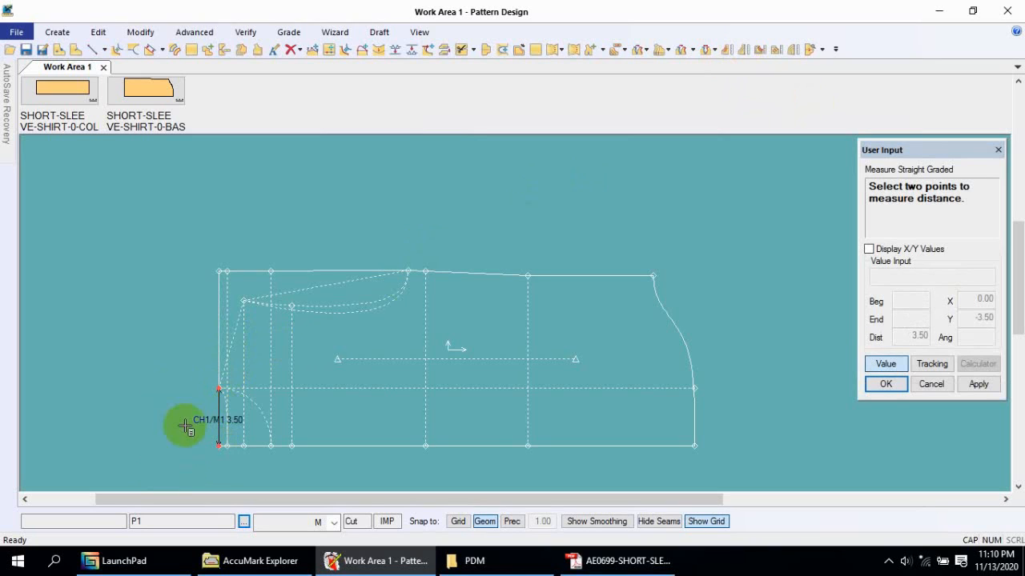
{"action": "right_click", "coordinate": [183, 359]}
{"action": "left_click", "coordinate": [157, 152]}
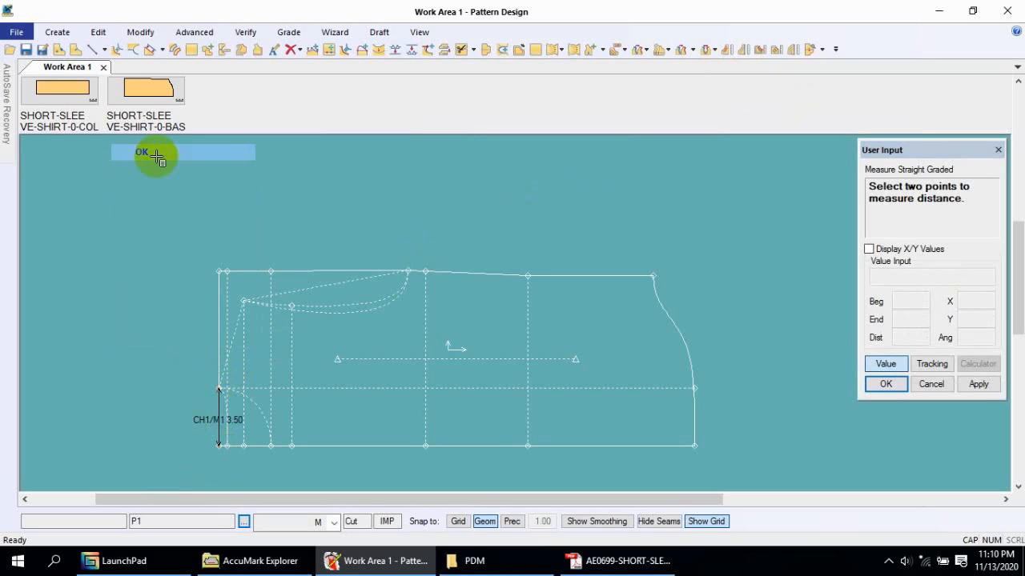
Add the shoulder line from neck point to shoulder tip to the measurement and review the combined totals for all sizes.
{"action": "left_click_drag", "start_coordinate": [238, 325], "coordinate": [220, 390]}
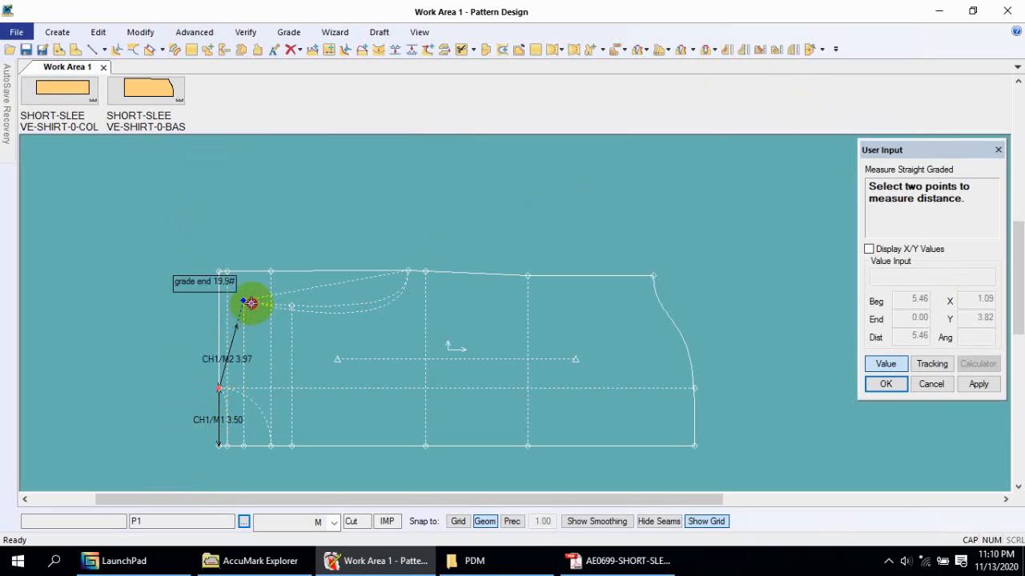
{"action": "left_click", "coordinate": [243, 302]}
{"action": "right_click", "coordinate": [367, 239]}
{"action": "left_click", "coordinate": [371, 236]}
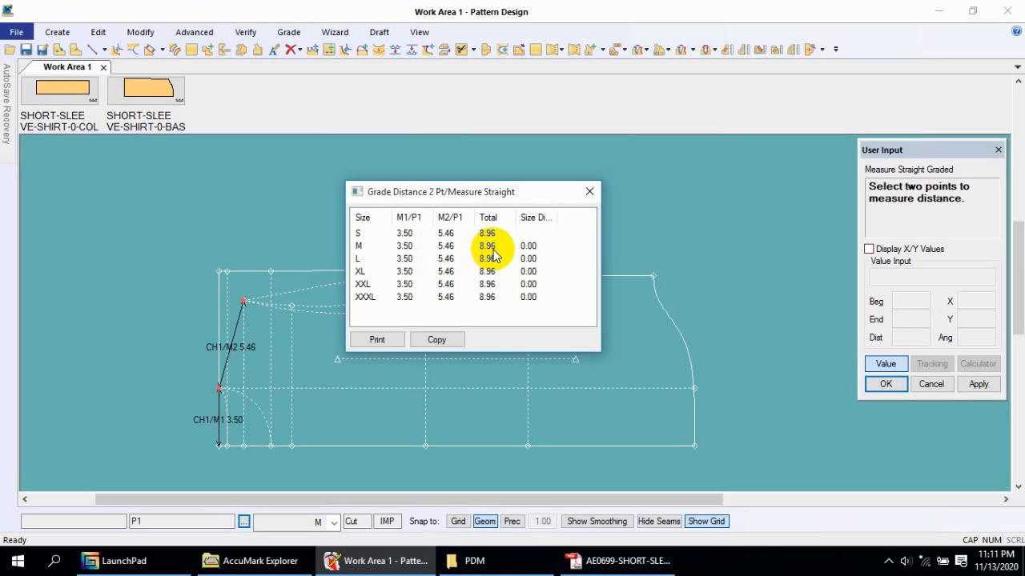
{"action": "right_click", "coordinate": [645, 224]}
{"action": "left_click", "coordinate": [647, 229]}
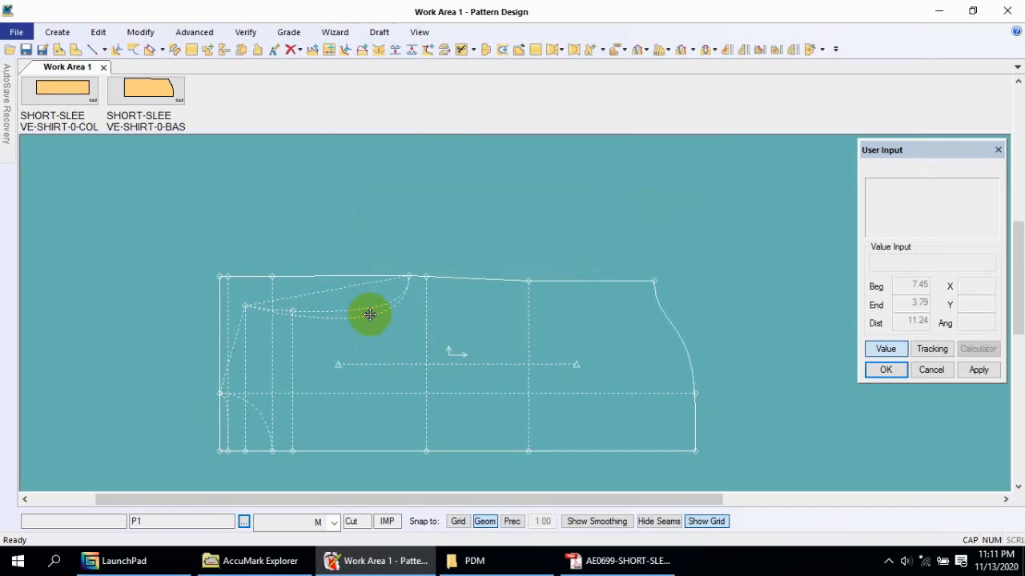
Draw a Tangent On Line extension 8.79 long from the shoulder tip, continuing the shoulder line outward beyond the piece.
{"action": "left_click_drag", "start_coordinate": [369, 314], "coordinate": [386, 301]}
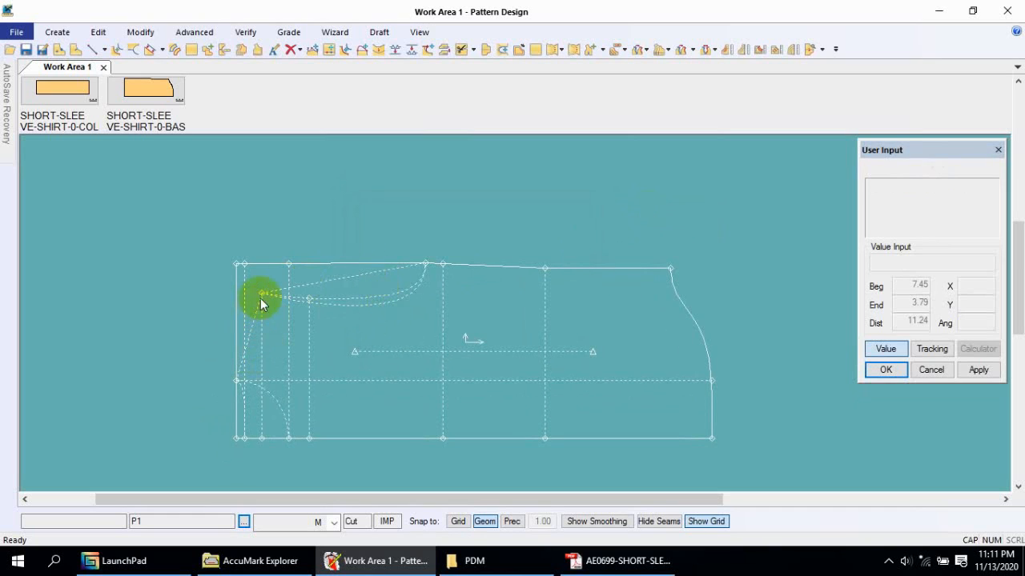
{"action": "left_click", "coordinate": [104, 50]}
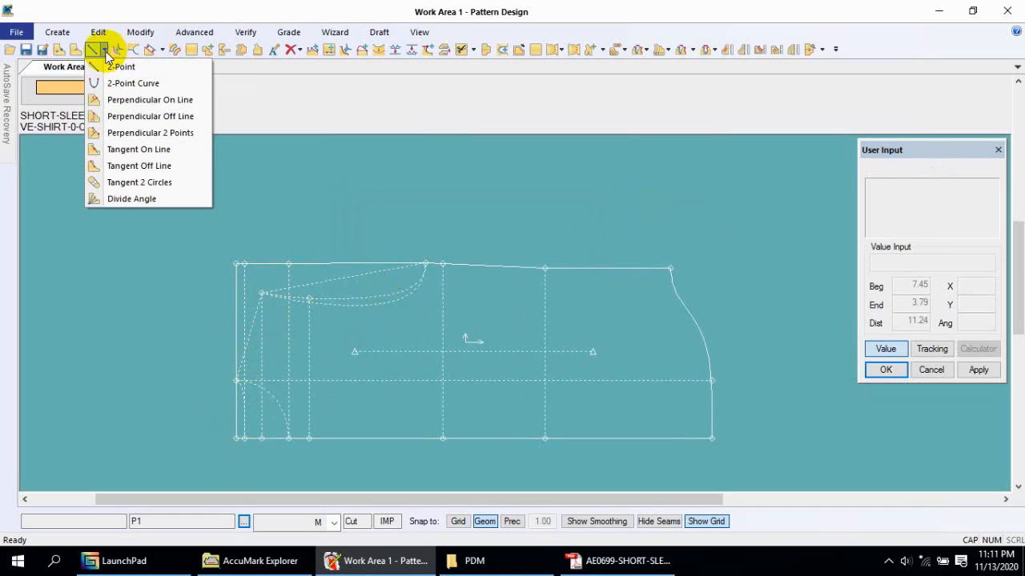
{"action": "left_click", "coordinate": [138, 151]}
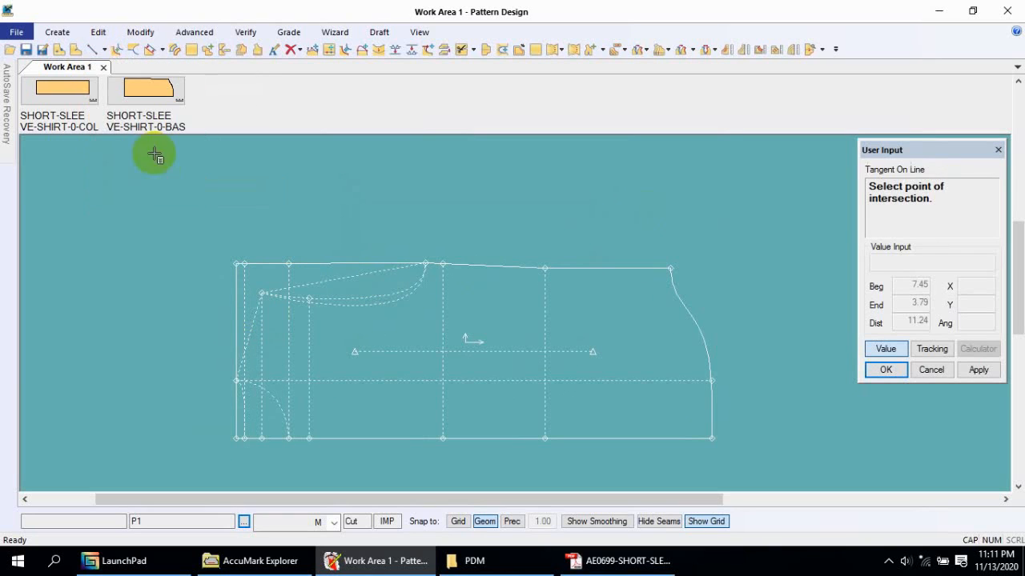
{"action": "left_click", "coordinate": [264, 296]}
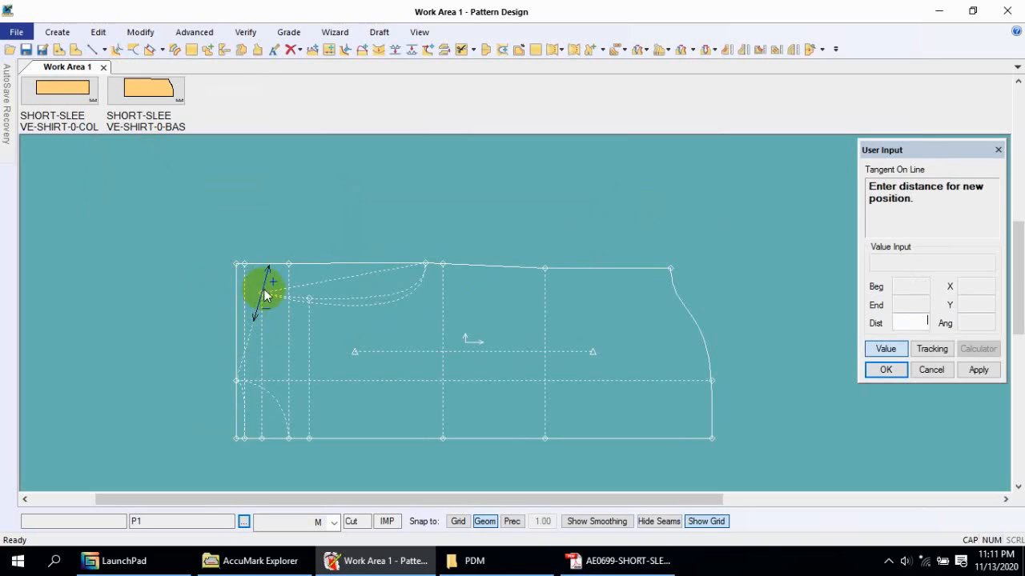
{"action": "left_click", "coordinate": [882, 345]}
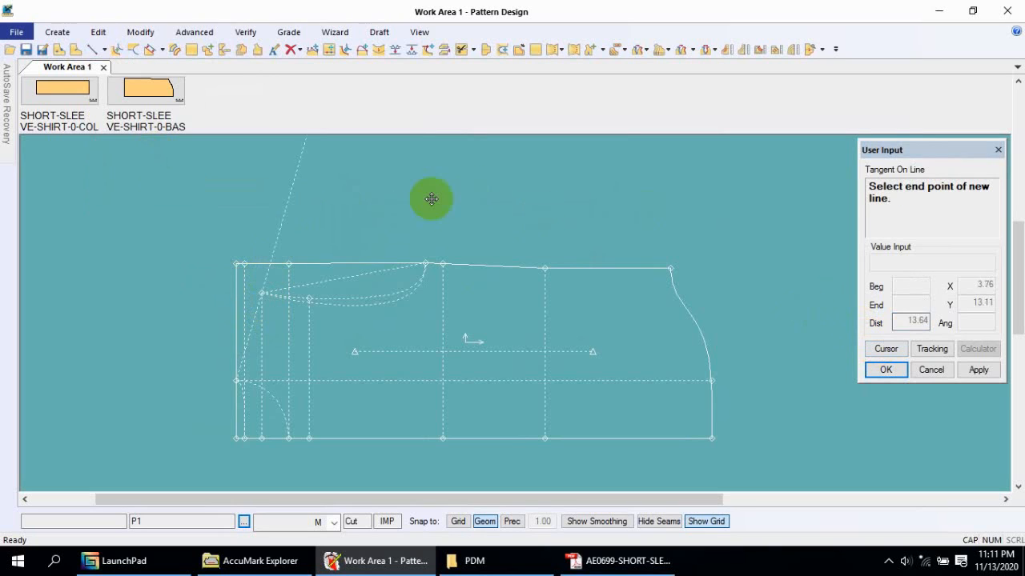
{"action": "left_click", "coordinate": [330, 213]}
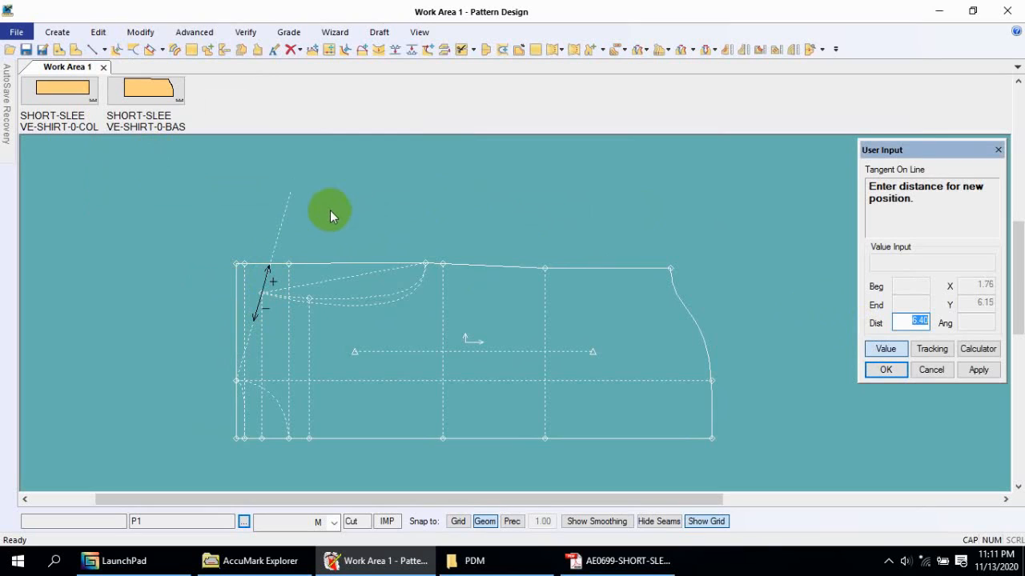
{"action": "type", "text": "8.79"}
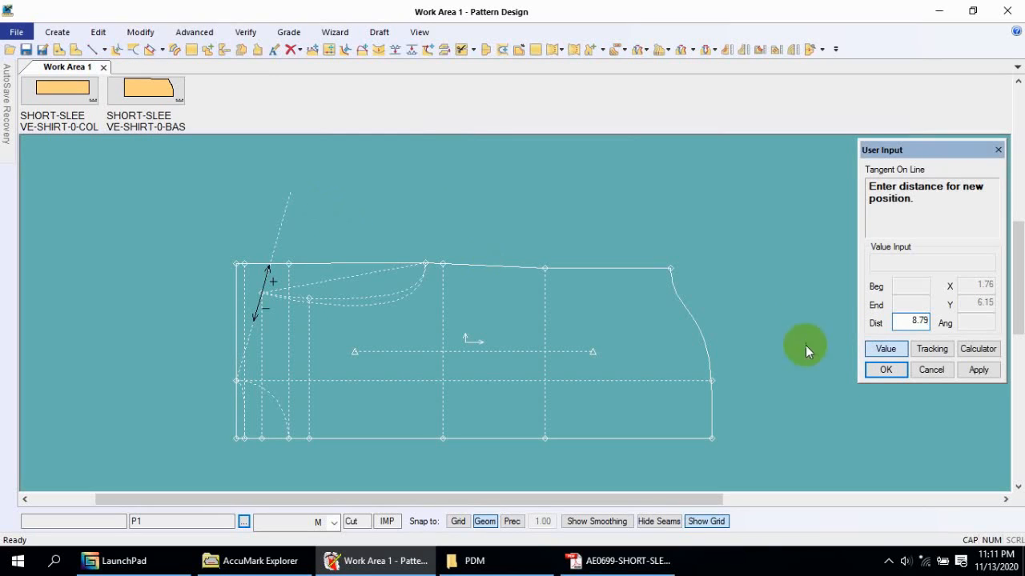
{"action": "left_click", "coordinate": [978, 370]}
{"action": "left_click", "coordinate": [885, 370]}
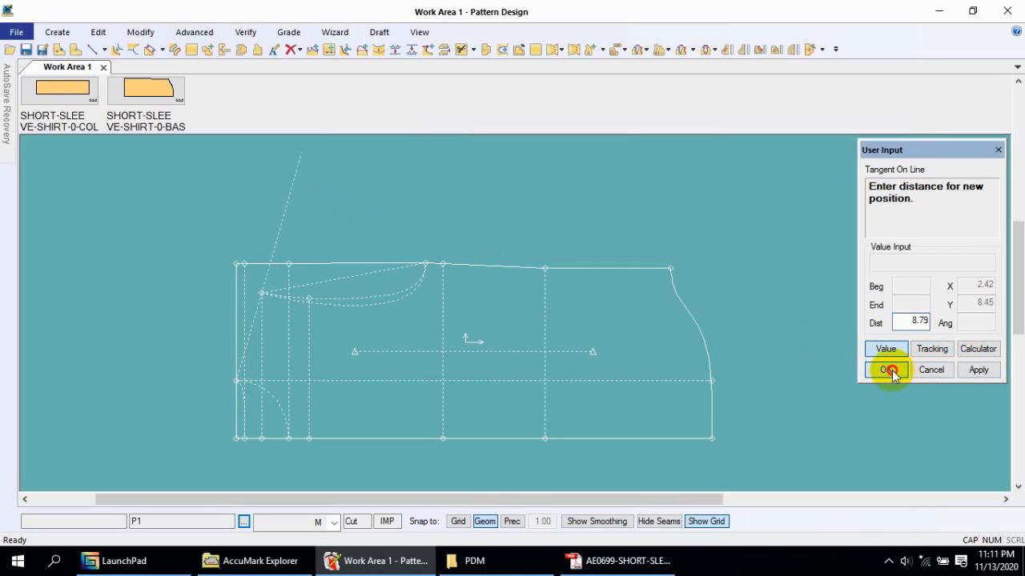
{"action": "right_click", "coordinate": [490, 184]}
{"action": "left_click", "coordinate": [489, 185]}
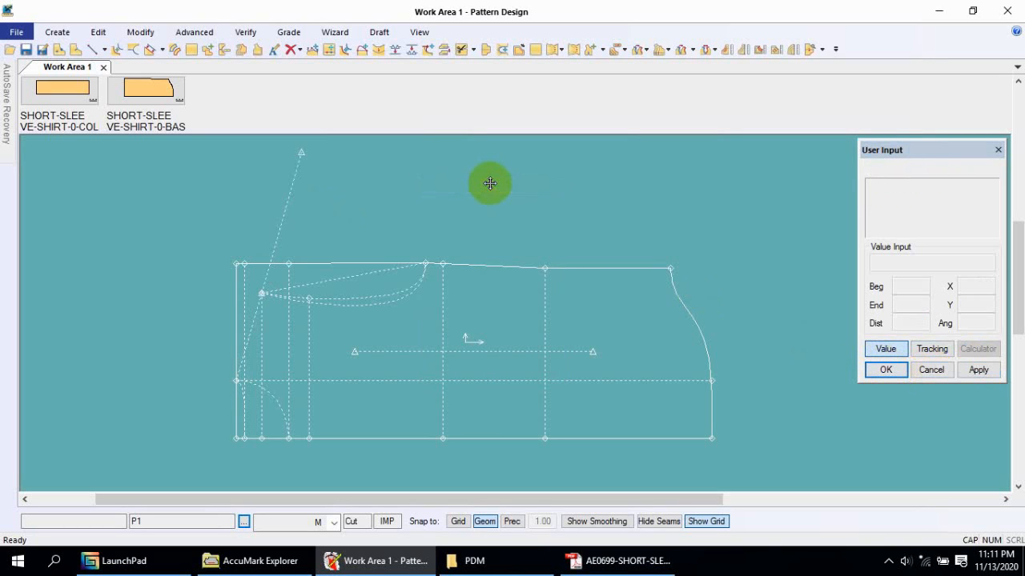
Measure the straight graded distance from the outer end of the sleeve extension line to the shoulder's neck point.
{"action": "middle_click_drag", "start_coordinate": [490, 183], "coordinate": [450, 229]}
{"action": "left_click", "coordinate": [350, 393]}
{"action": "middle_click_drag", "start_coordinate": [350, 393], "coordinate": [383, 362]}
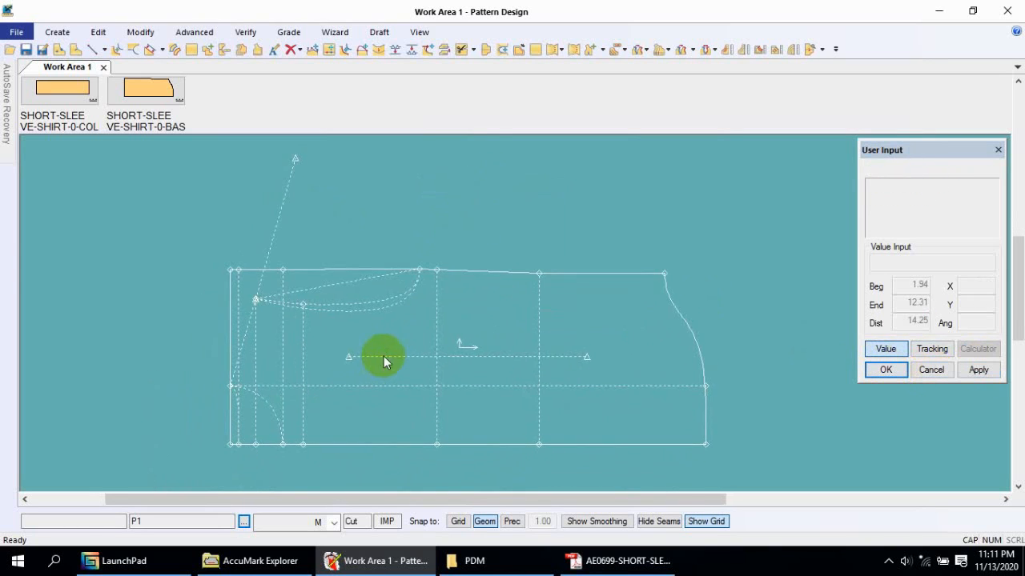
{"action": "left_click", "coordinate": [742, 51]}
{"action": "left_click", "coordinate": [295, 159]}
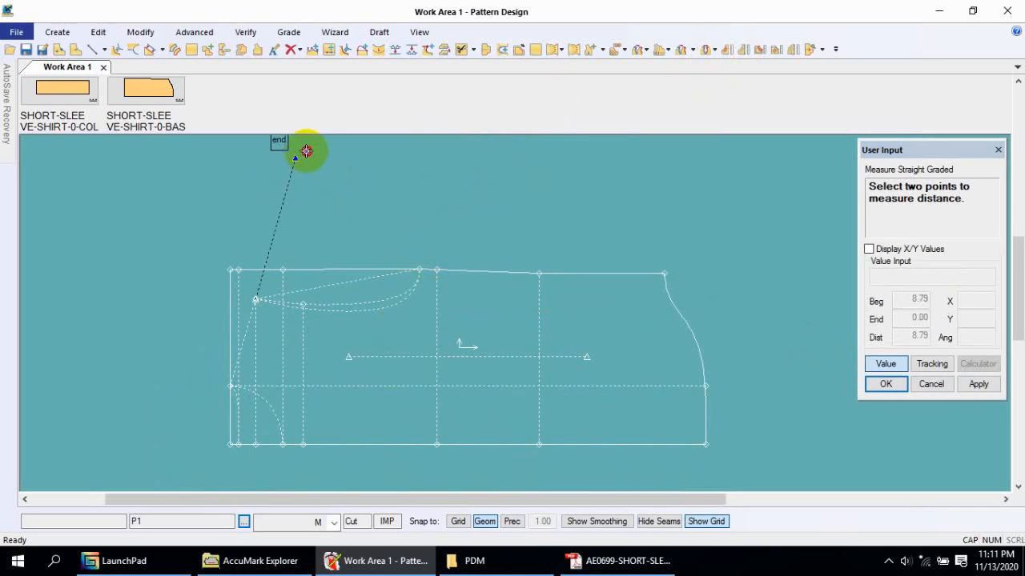
{"action": "left_click", "coordinate": [245, 334]}
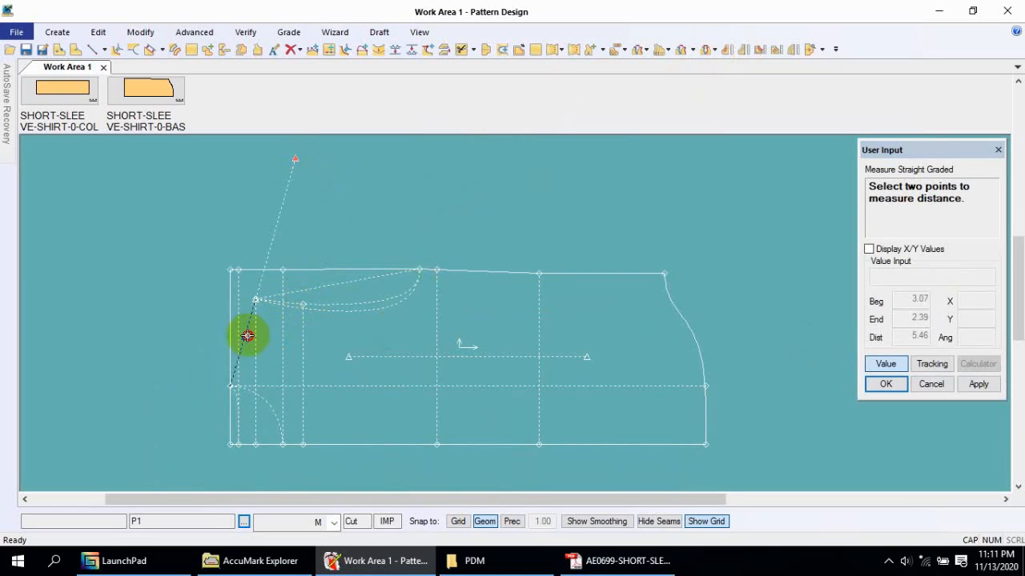
{"action": "left_click", "coordinate": [234, 385]}
{"action": "right_click", "coordinate": [424, 250]}
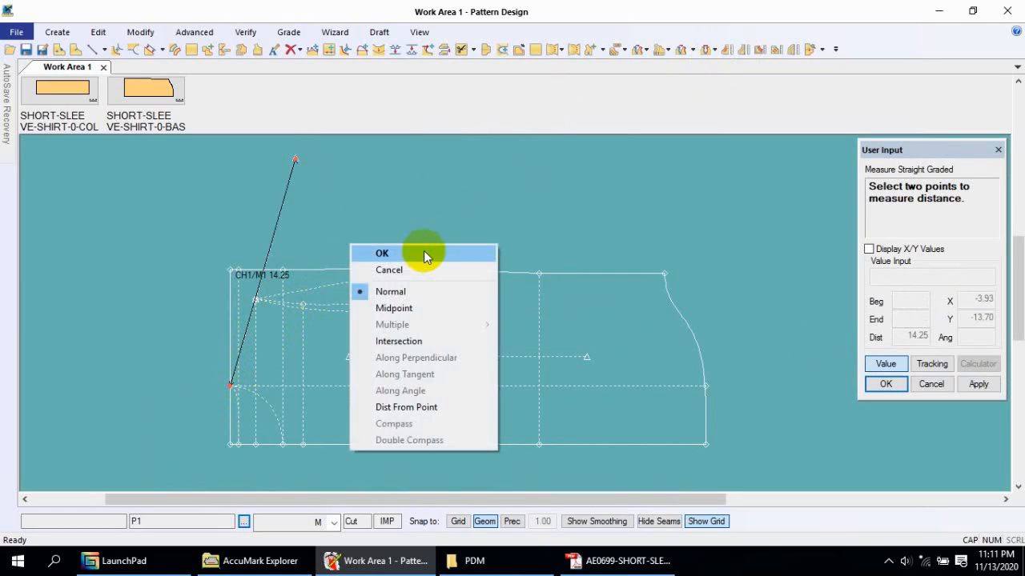
{"action": "left_click", "coordinate": [423, 251]}
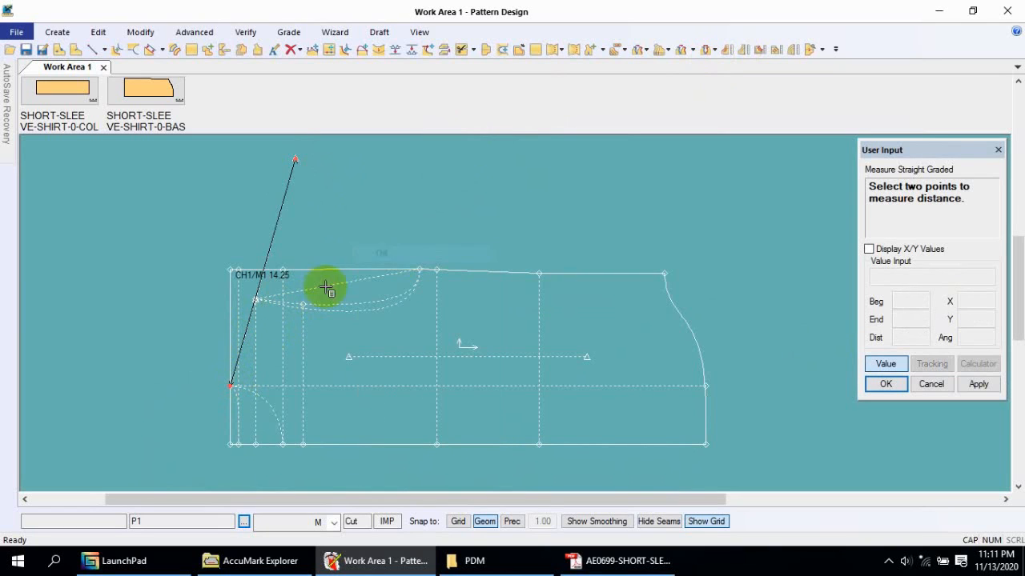
Add the distance from the neck point to the centre-edge corner to the straight graded measurement and review the totals for all sizes.
{"action": "left_click", "coordinate": [232, 383]}
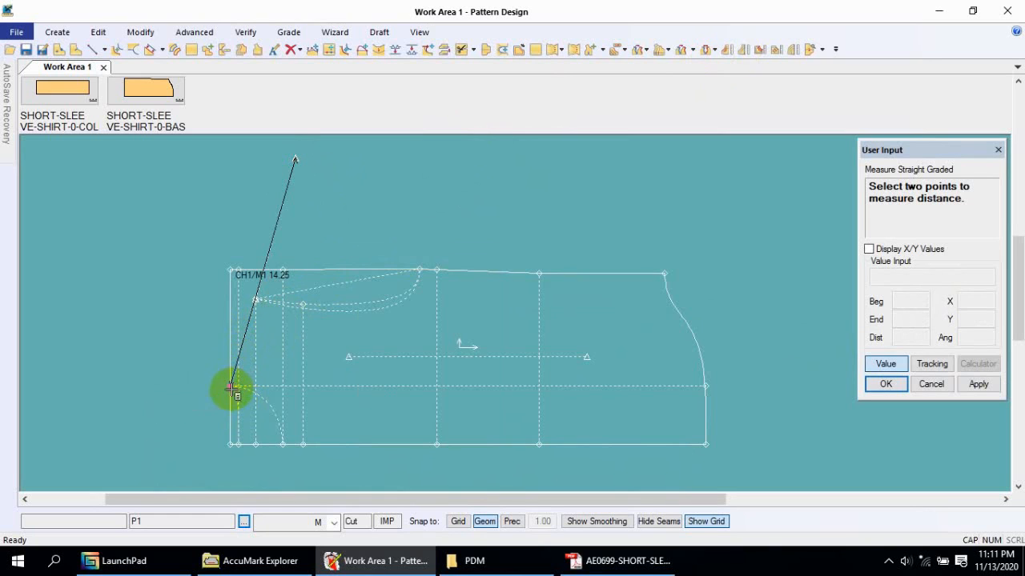
{"action": "left_click", "coordinate": [231, 443]}
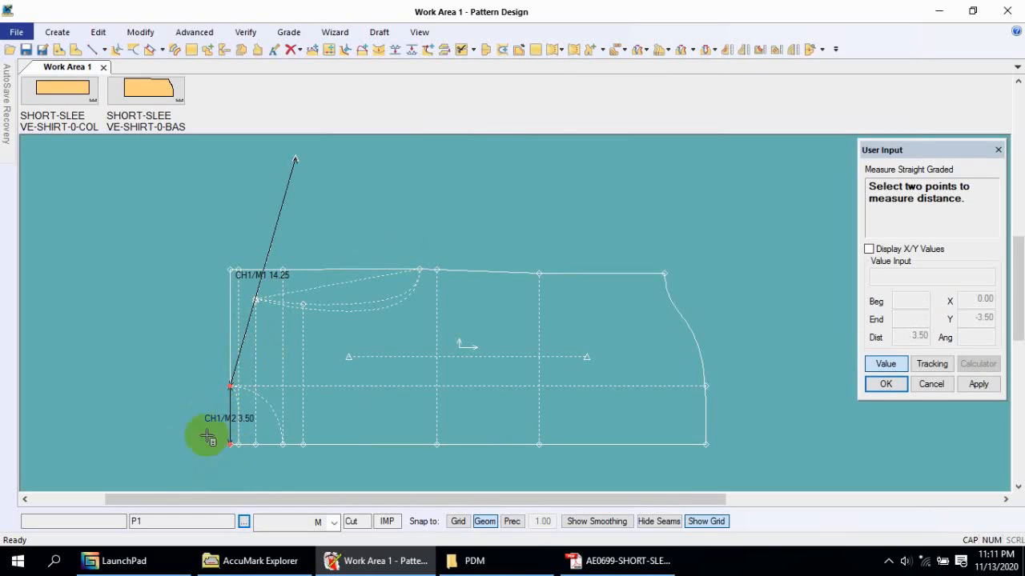
{"action": "right_click", "coordinate": [472, 247]}
{"action": "left_click", "coordinate": [474, 248]}
{"action": "right_click", "coordinate": [481, 232]}
{"action": "left_click", "coordinate": [481, 232]}
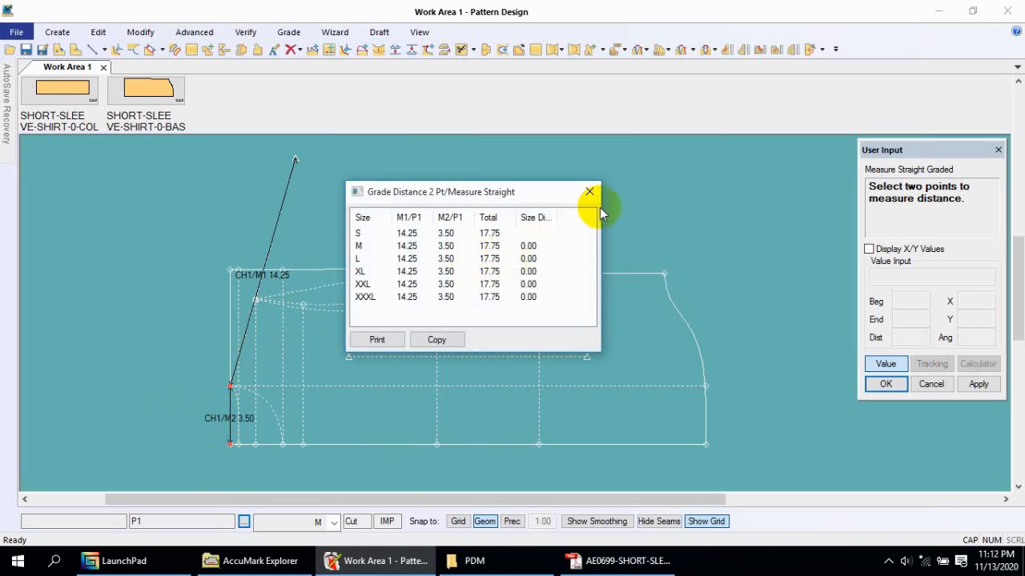
{"action": "right_click", "coordinate": [661, 202]}
{"action": "left_click", "coordinate": [668, 221]}
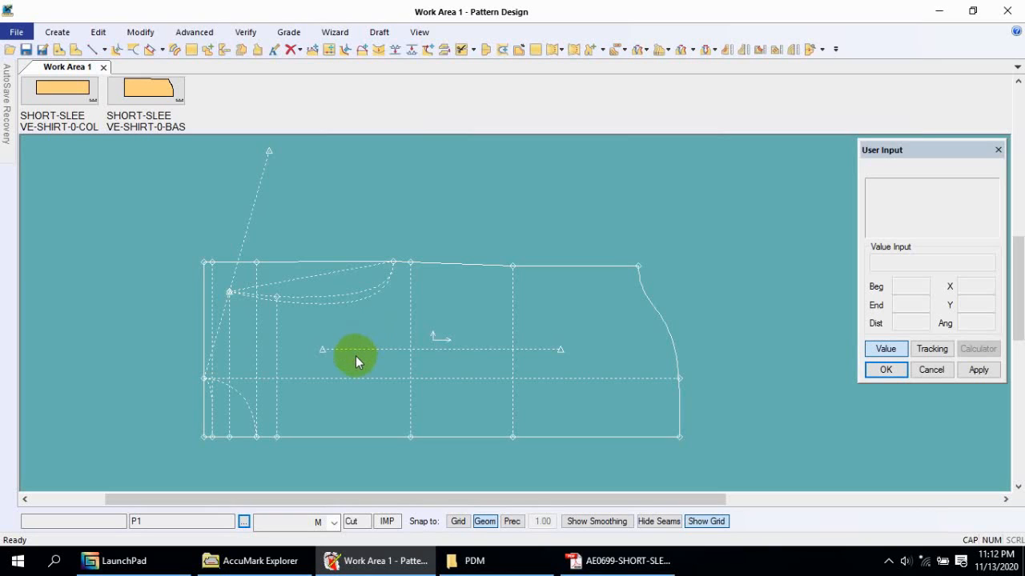
{"action": "middle_click_drag", "start_coordinate": [306, 277], "coordinate": [295, 328]}
{"action": "scroll", "coordinate": [295, 328], "scroll_direction": "down", "scroll_amount": 1}
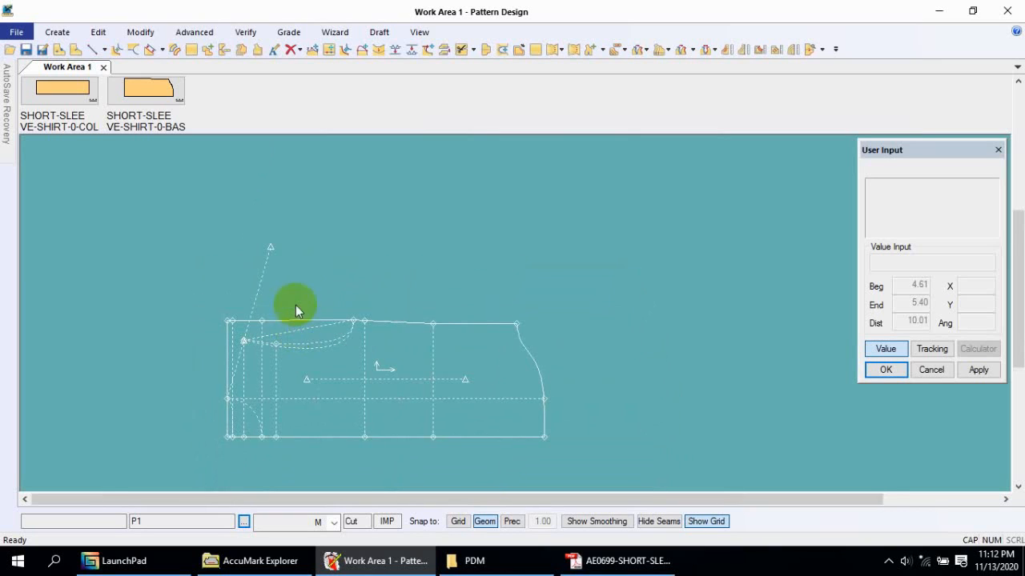
{"action": "scroll", "coordinate": [277, 269], "scroll_direction": "up", "scroll_amount": 2}
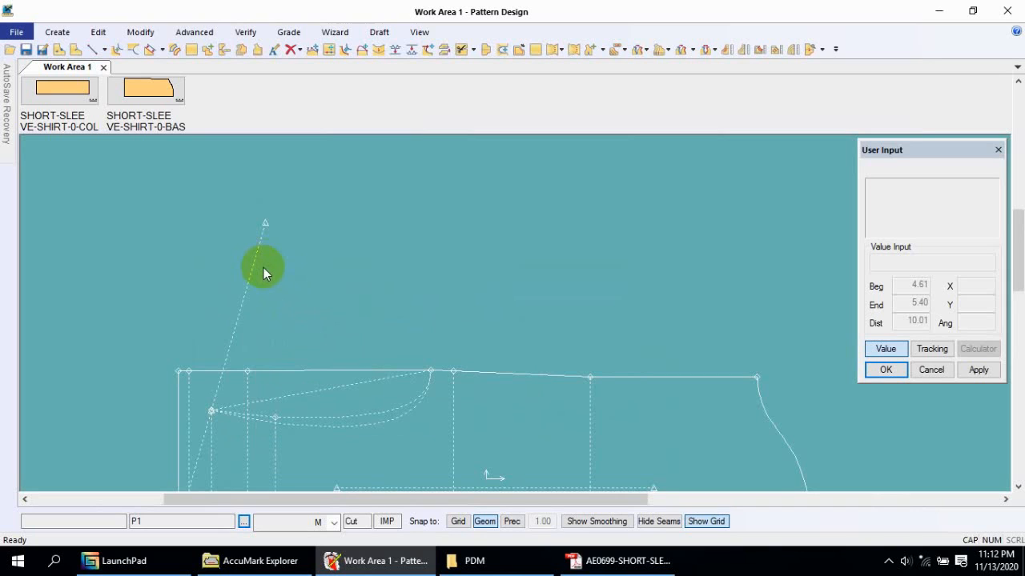
{"action": "scroll", "coordinate": [263, 267], "scroll_direction": "down", "scroll_amount": 1}
{"action": "middle_click_drag", "start_coordinate": [323, 320], "coordinate": [342, 332]}
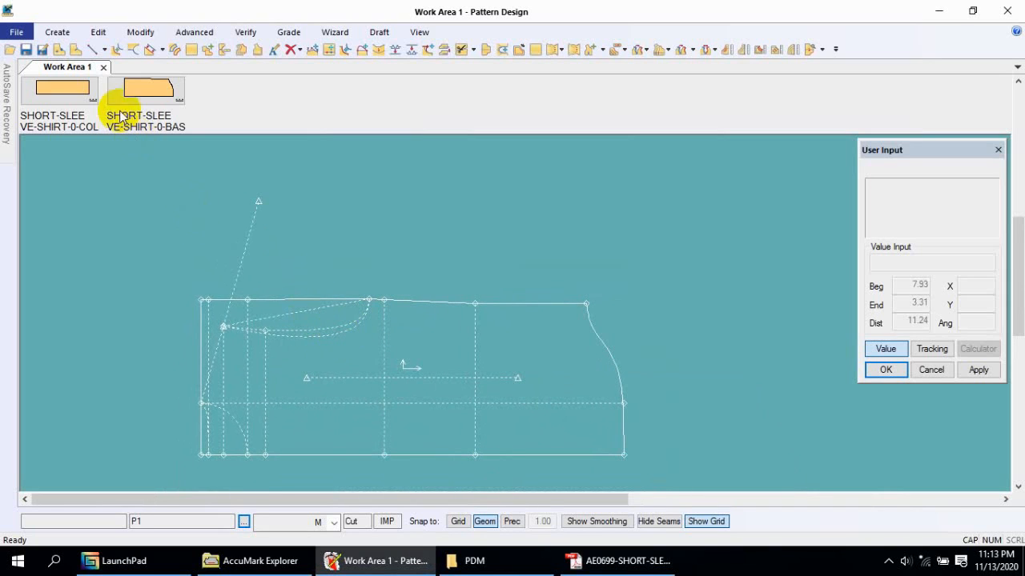
Draw a half Perpendicular On Line from the outer end of the sleeve extension line, with a distance of -7.25.
{"action": "left_click", "coordinate": [104, 50]}
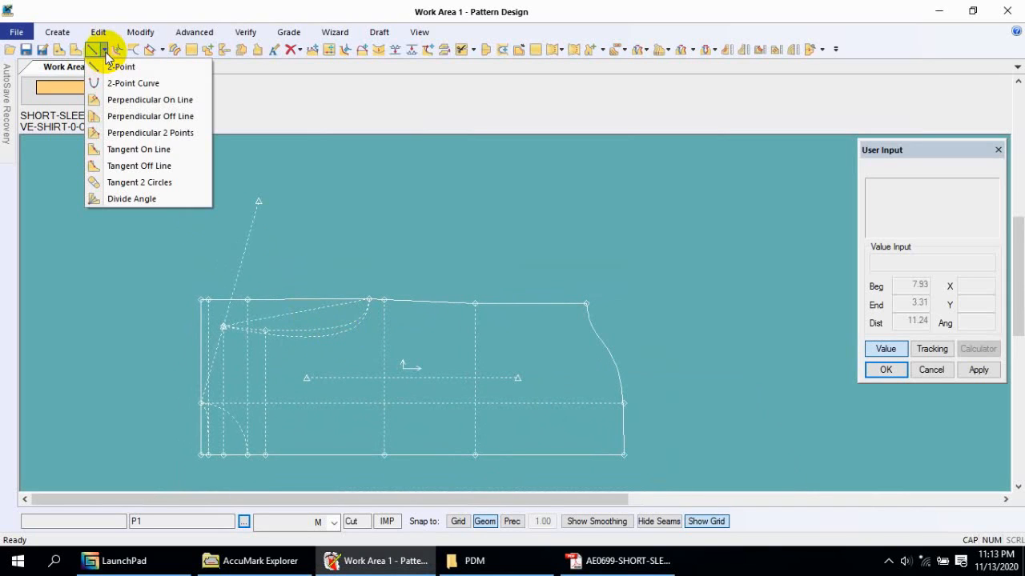
{"action": "left_click", "coordinate": [112, 99]}
{"action": "left_click", "coordinate": [874, 258]}
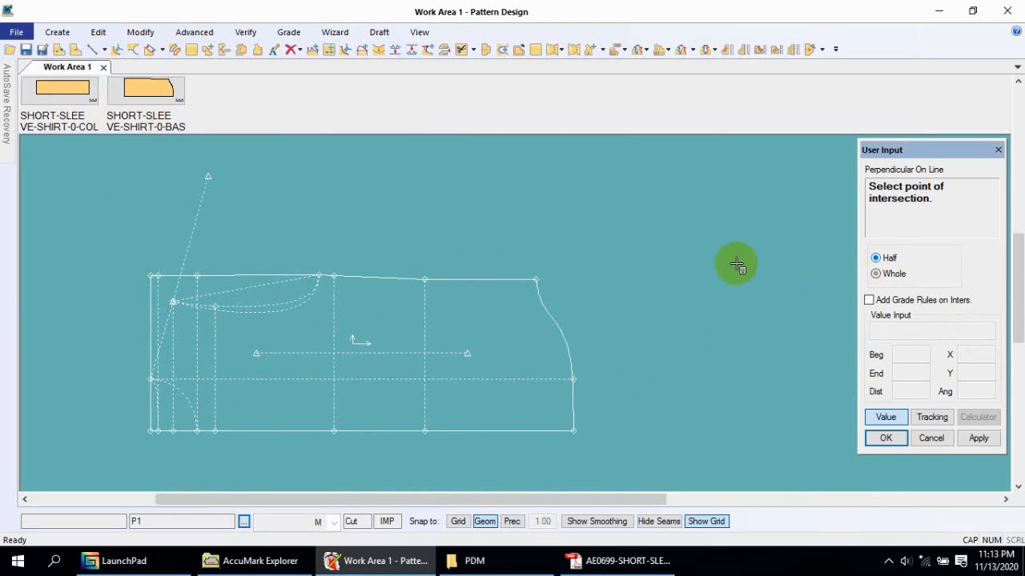
{"action": "left_click", "coordinate": [206, 181]}
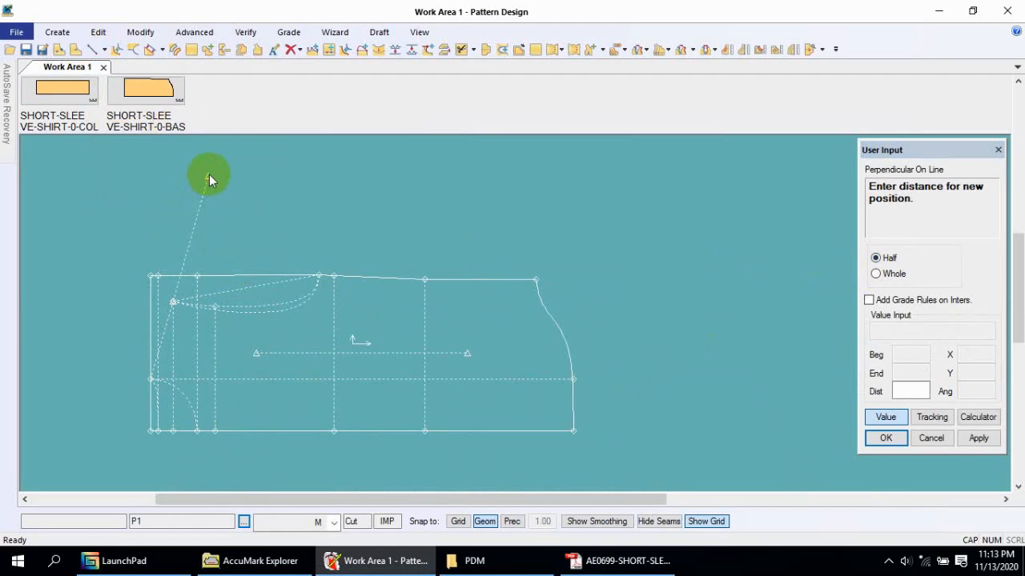
{"action": "right_click", "coordinate": [252, 299]}
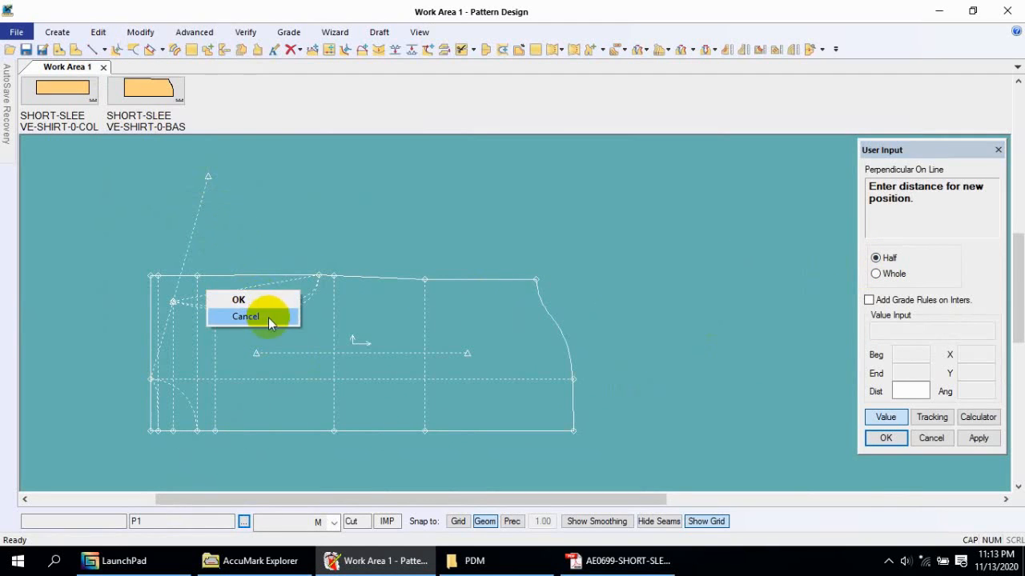
{"action": "left_click", "coordinate": [264, 318]}
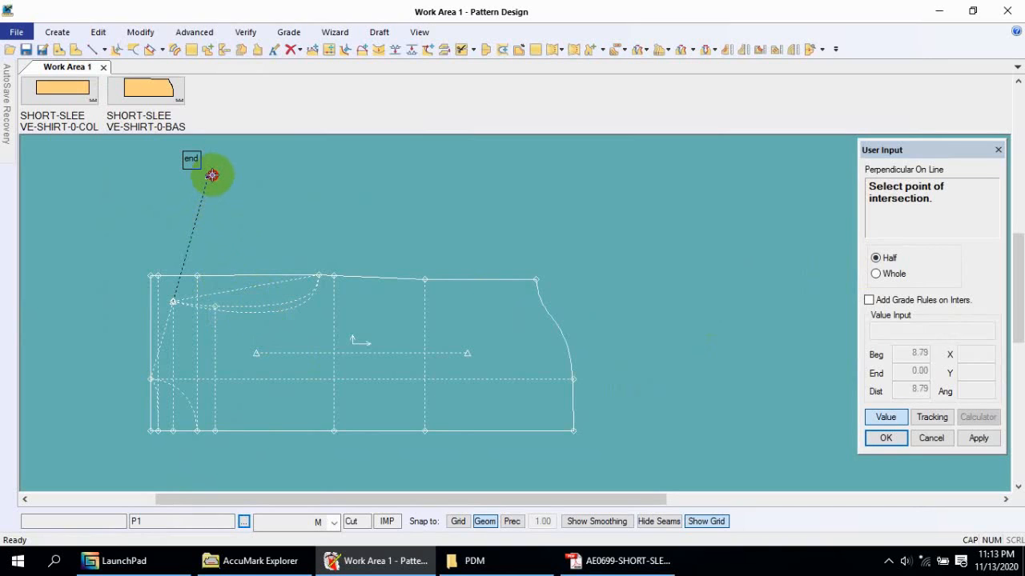
{"action": "left_click", "coordinate": [212, 174]}
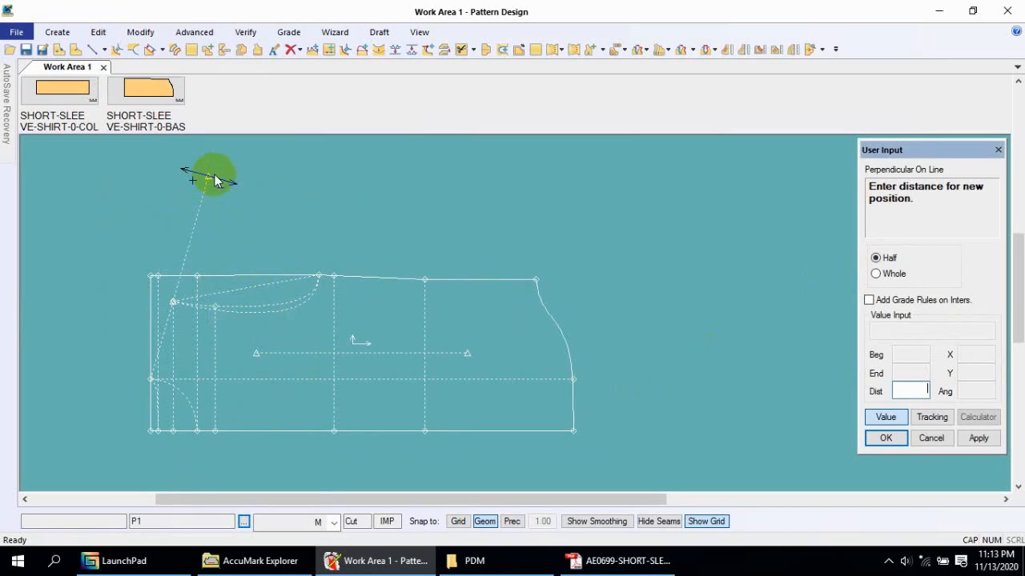
{"action": "left_click", "coordinate": [879, 415]}
{"action": "left_click", "coordinate": [879, 416]}
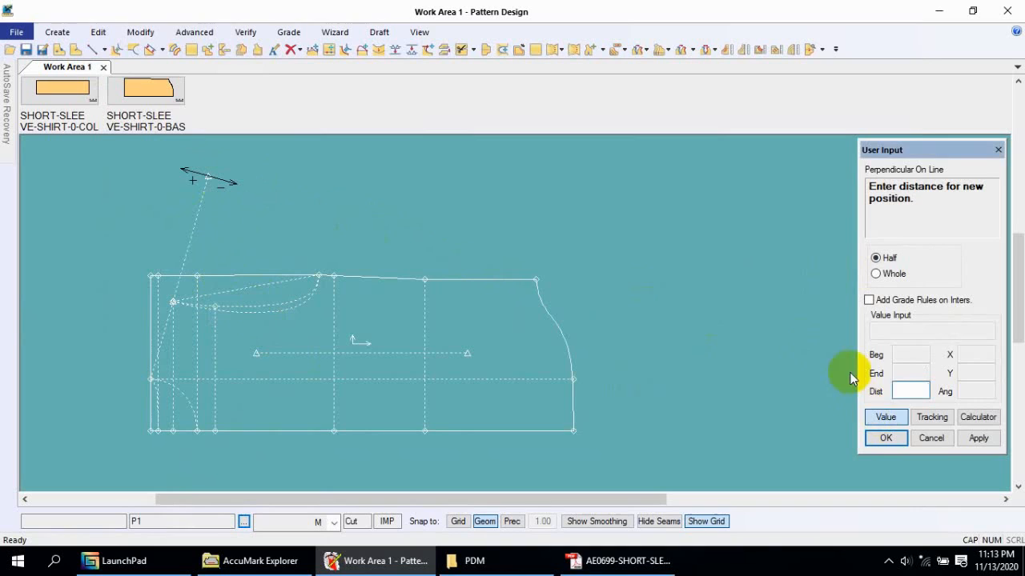
{"action": "left_click", "coordinate": [889, 417]}
{"action": "left_click", "coordinate": [292, 196]}
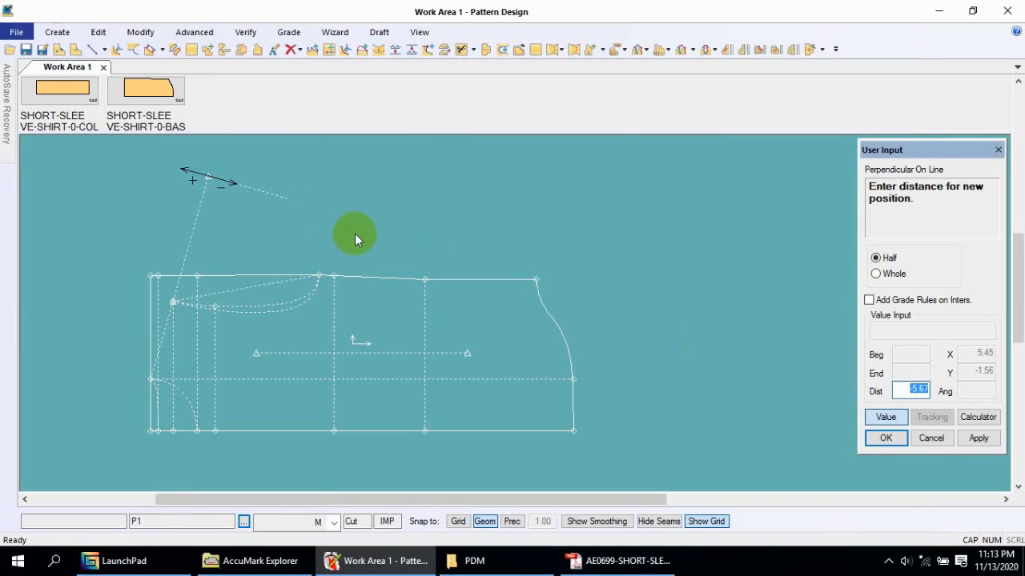
{"action": "type", "text": "-7.25"}
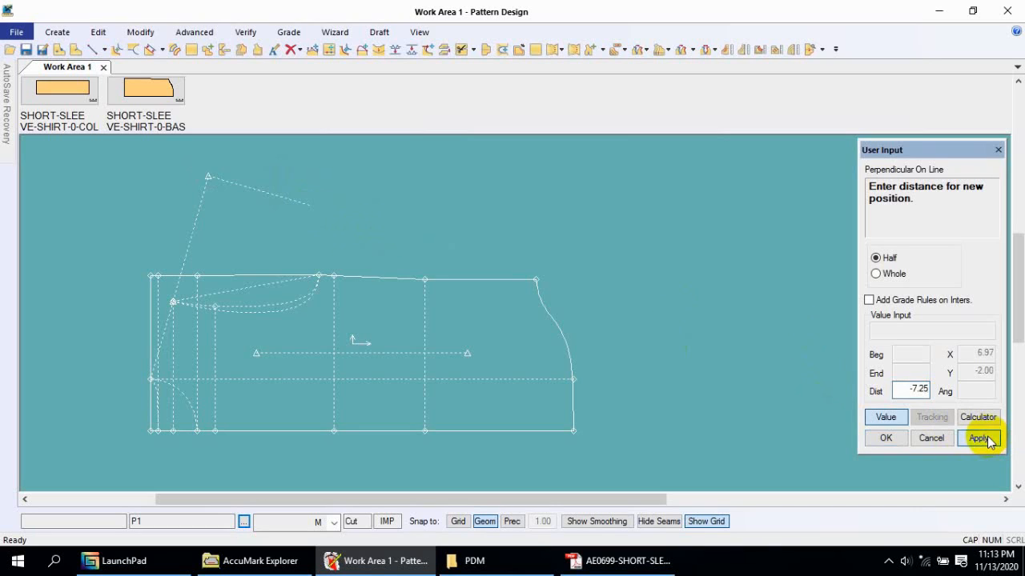
{"action": "left_click", "coordinate": [887, 438]}
{"action": "right_click", "coordinate": [377, 217]}
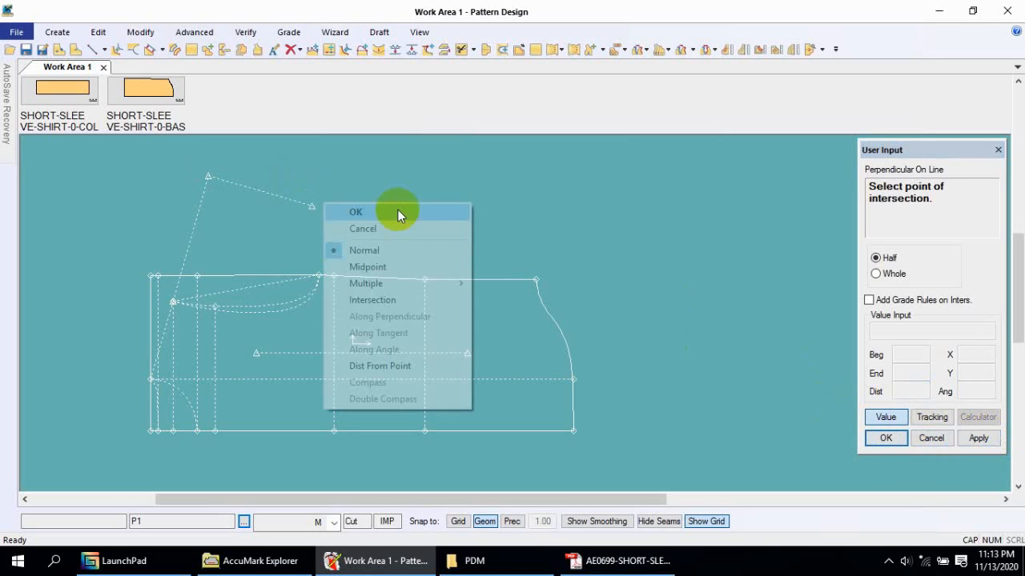
{"action": "left_click", "coordinate": [356, 211]}
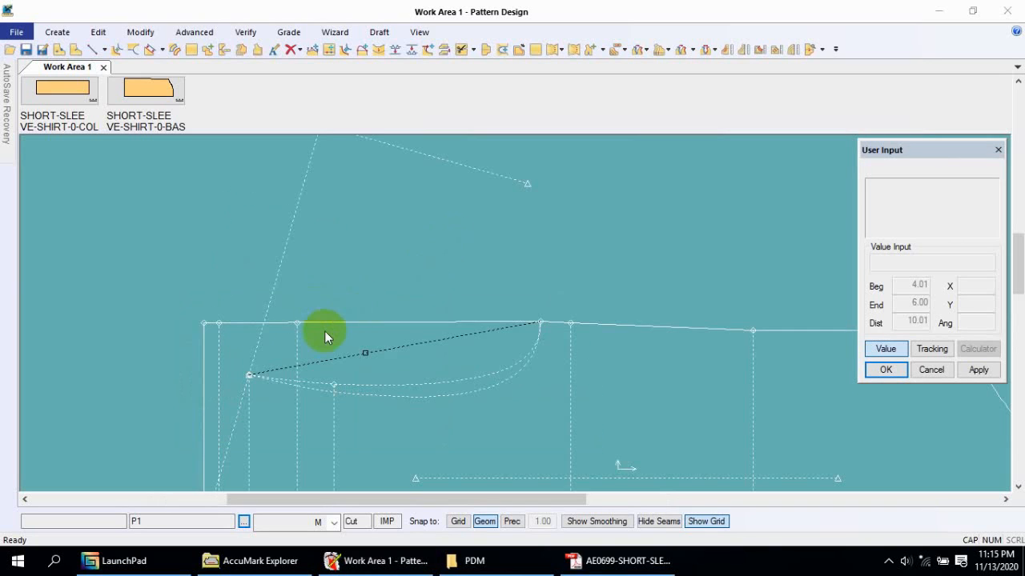
Draw a whole Perpendicular On Line about 24.64 long through the shoulder tip, crossing the sleeve extension line.
{"action": "middle_click_drag", "start_coordinate": [325, 331], "coordinate": [344, 323]}
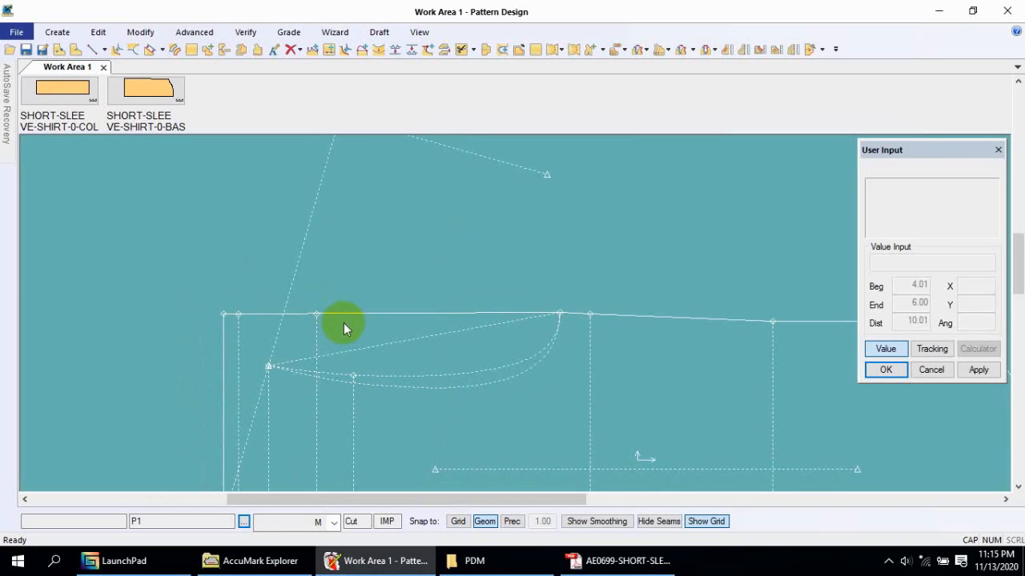
{"action": "left_click", "coordinate": [104, 51]}
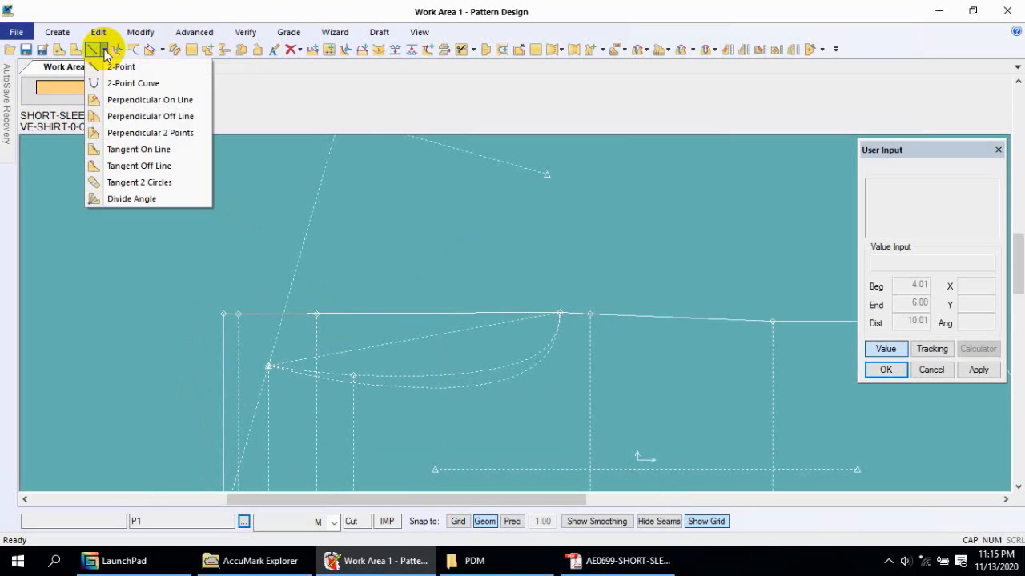
{"action": "left_click", "coordinate": [109, 99]}
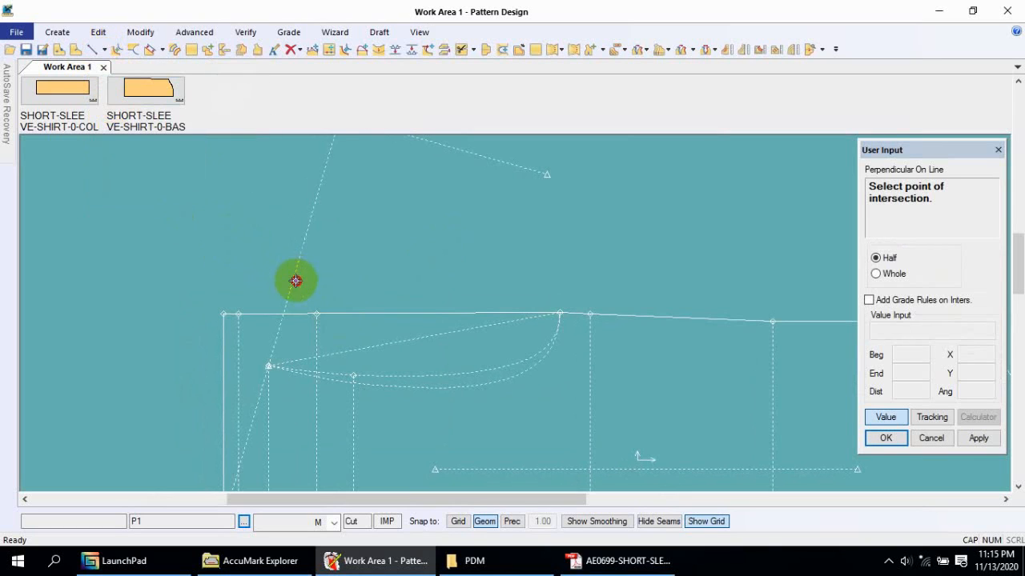
{"action": "left_click", "coordinate": [277, 375]}
{"action": "left_click", "coordinate": [885, 419]}
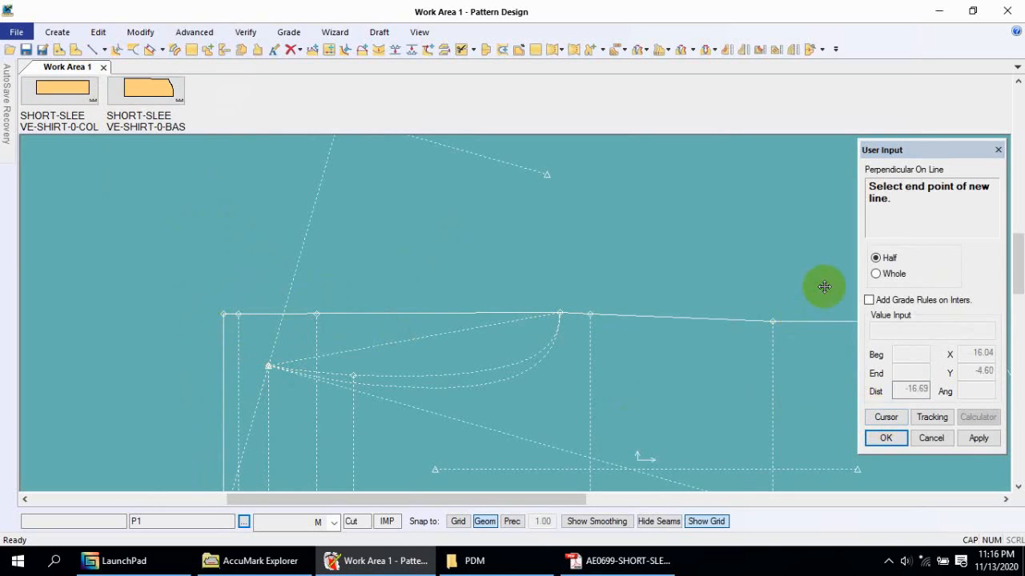
{"action": "left_click", "coordinate": [876, 273]}
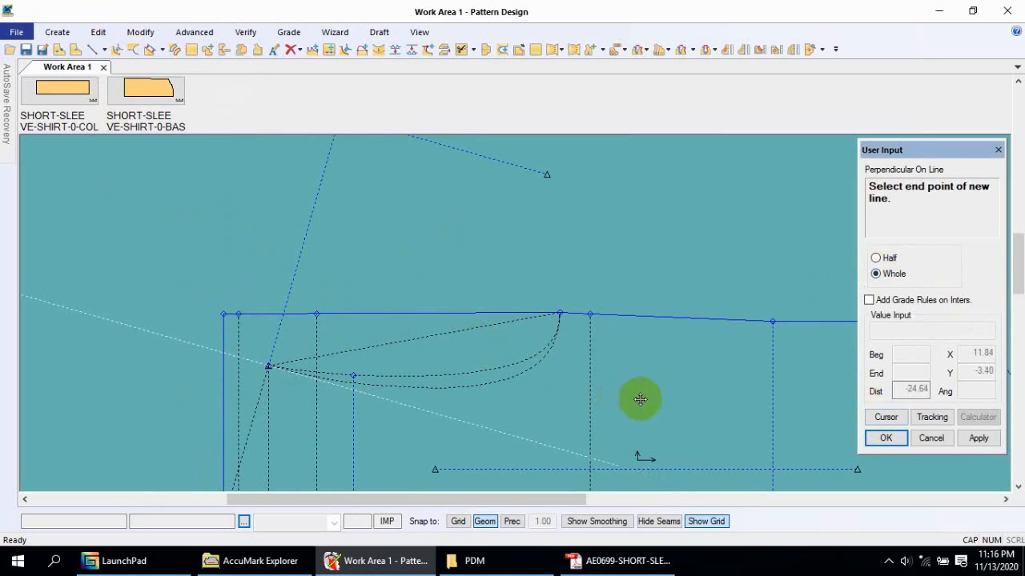
{"action": "left_click", "coordinate": [635, 397]}
{"action": "right_click", "coordinate": [490, 243]}
{"action": "left_click", "coordinate": [445, 258]}
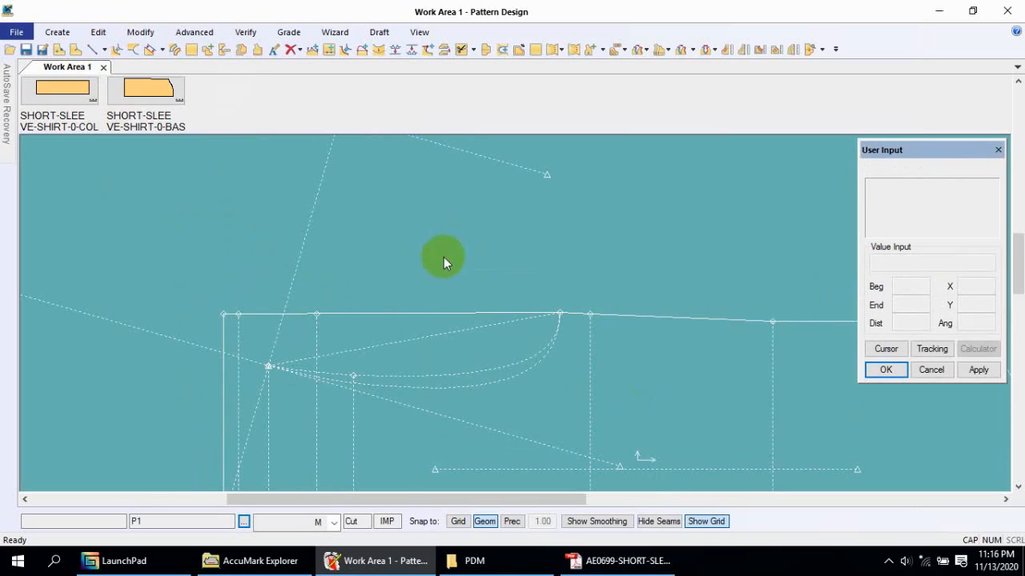
Offset the perpendicular line through the shoulder tip by 5.50 toward the outer end of the sleeve extension line.
{"action": "scroll", "coordinate": [451, 264], "scroll_direction": "down", "scroll_amount": 4}
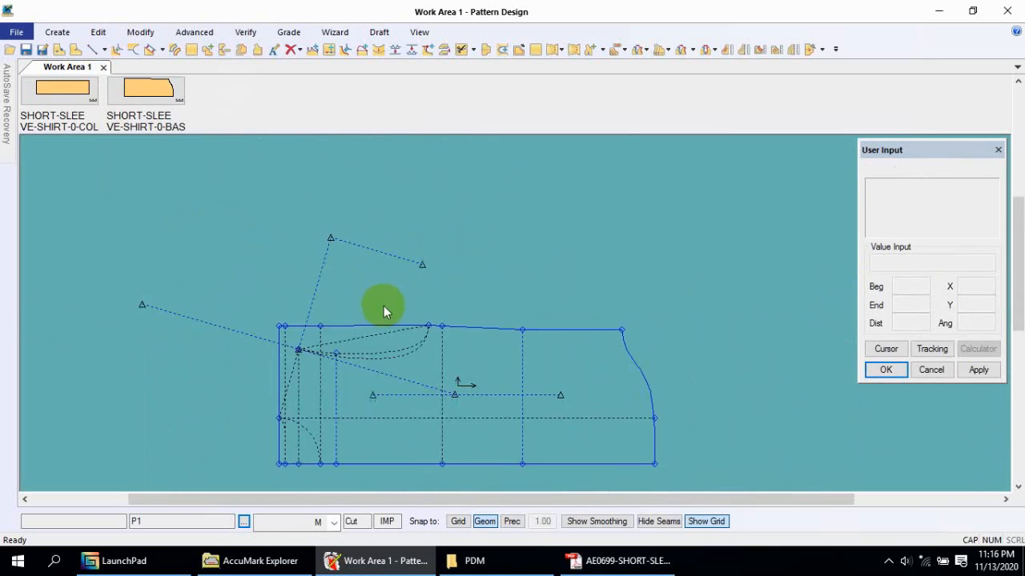
{"action": "left_click", "coordinate": [57, 32]}
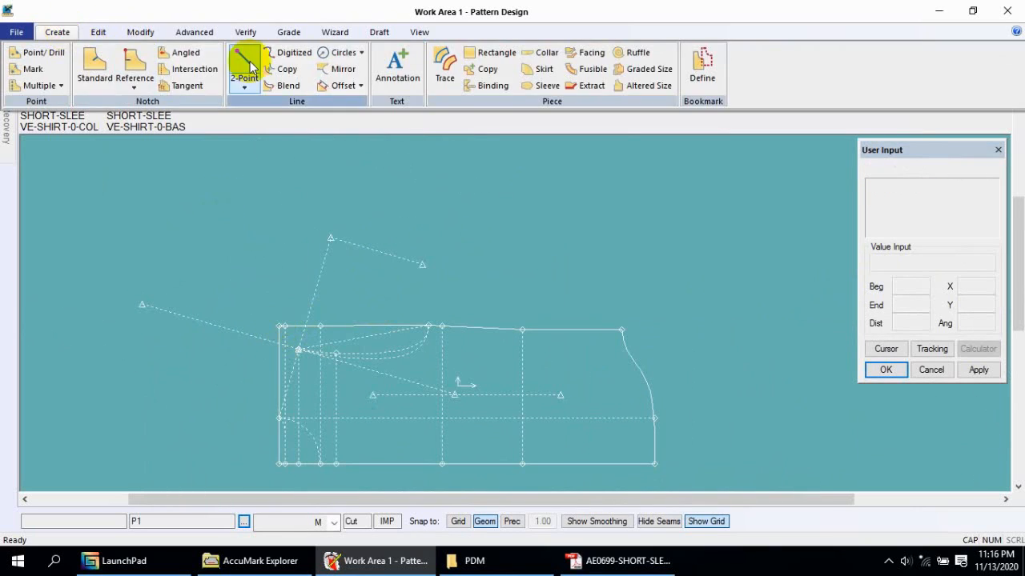
{"action": "left_click", "coordinate": [335, 87]}
{"action": "left_click", "coordinate": [241, 333]}
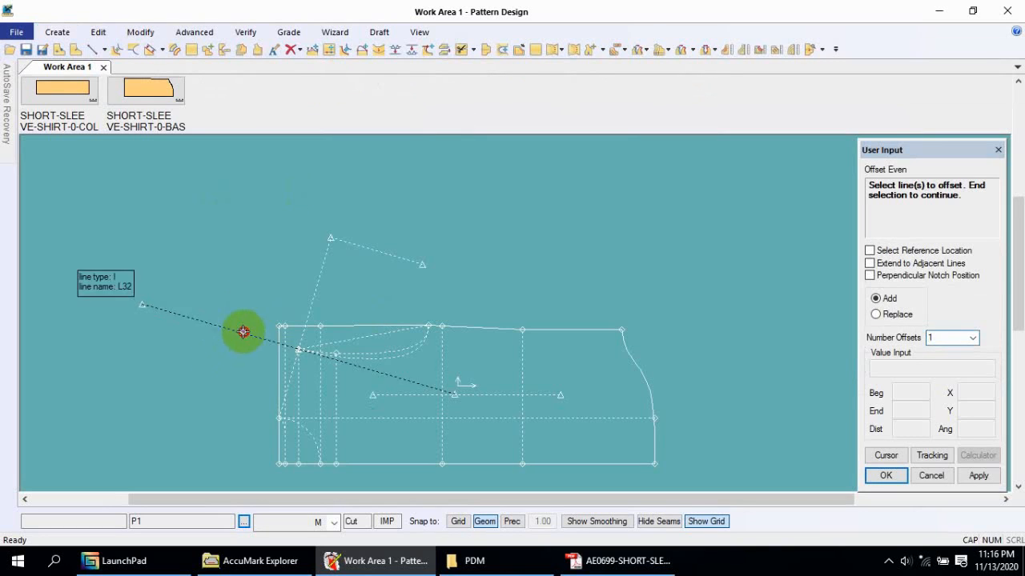
{"action": "right_click", "coordinate": [242, 332]}
{"action": "left_click", "coordinate": [247, 329]}
{"action": "left_click", "coordinate": [281, 295]}
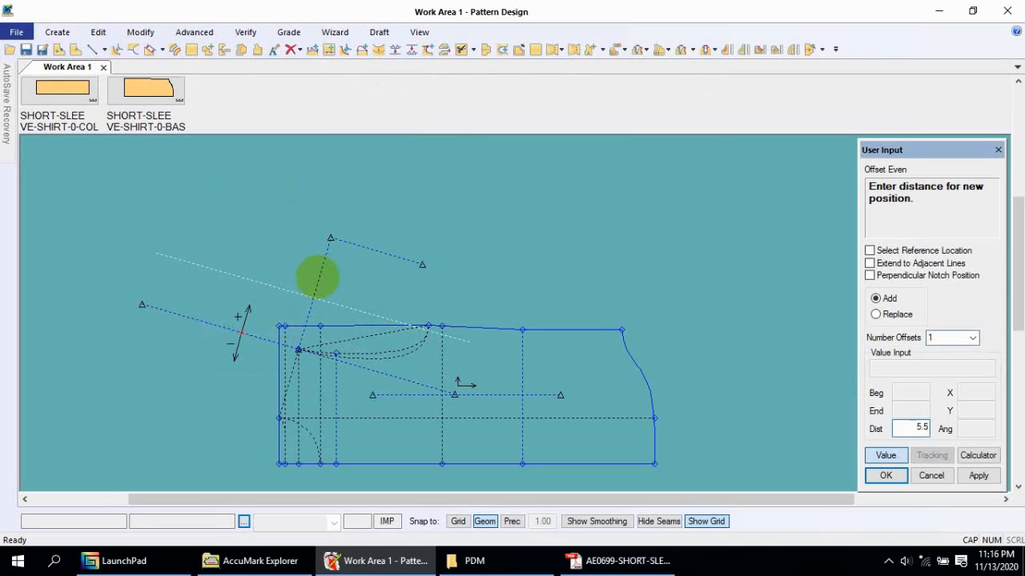
{"action": "left_click", "coordinate": [977, 478]}
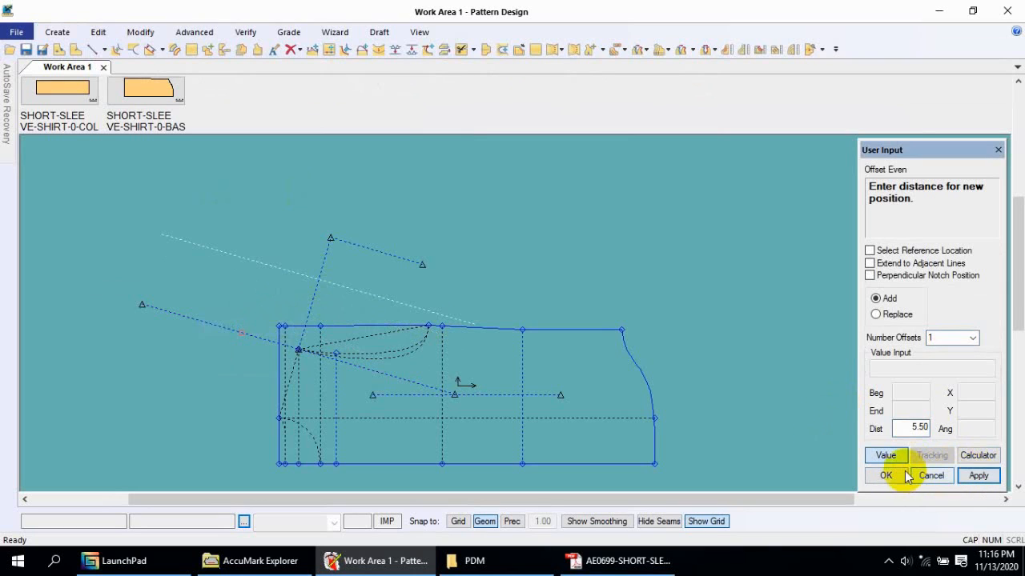
{"action": "left_click", "coordinate": [904, 475]}
{"action": "right_click", "coordinate": [456, 274]}
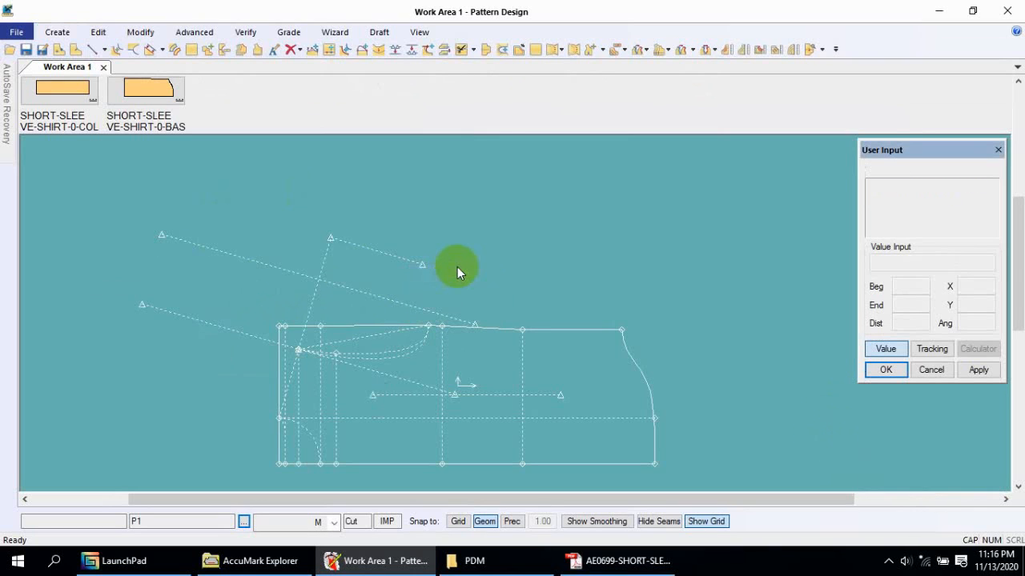
Clip the offset line at the sleeve extension line, keeping the part that runs toward the body's side seam.
{"action": "middle_click_drag", "start_coordinate": [515, 278], "coordinate": [510, 295]}
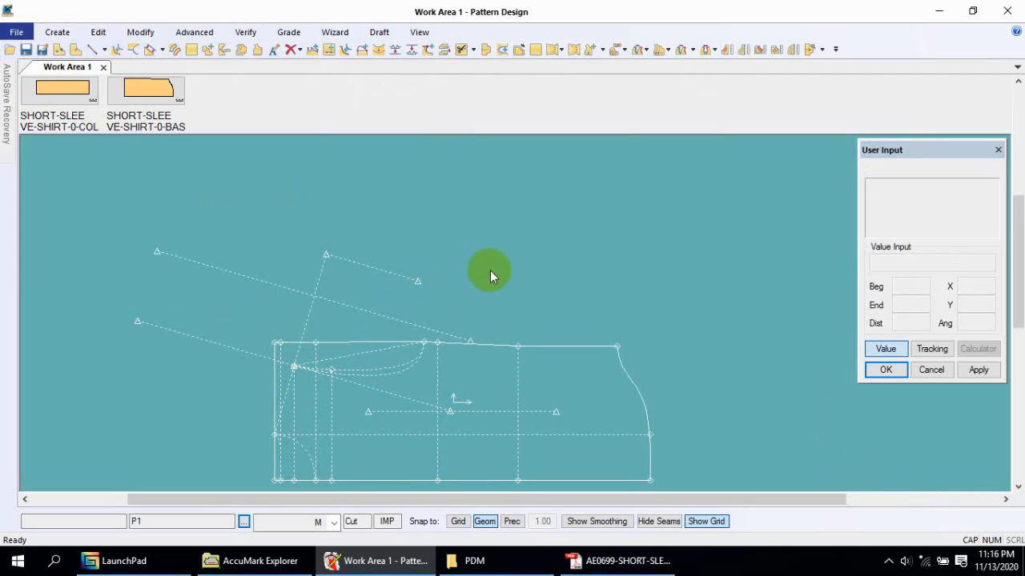
{"action": "left_click", "coordinate": [59, 32]}
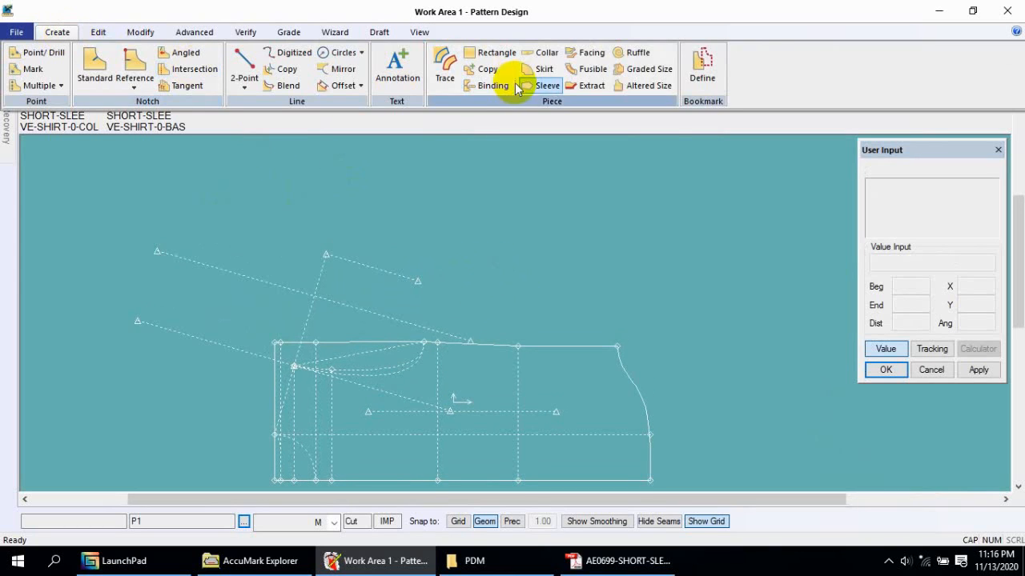
{"action": "left_click", "coordinate": [140, 33]}
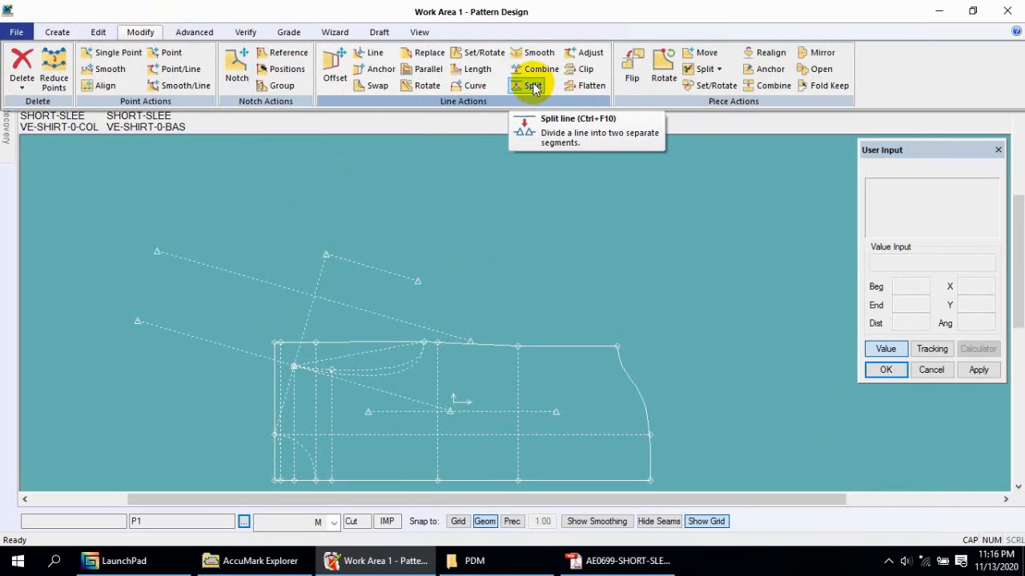
{"action": "left_click", "coordinate": [585, 68]}
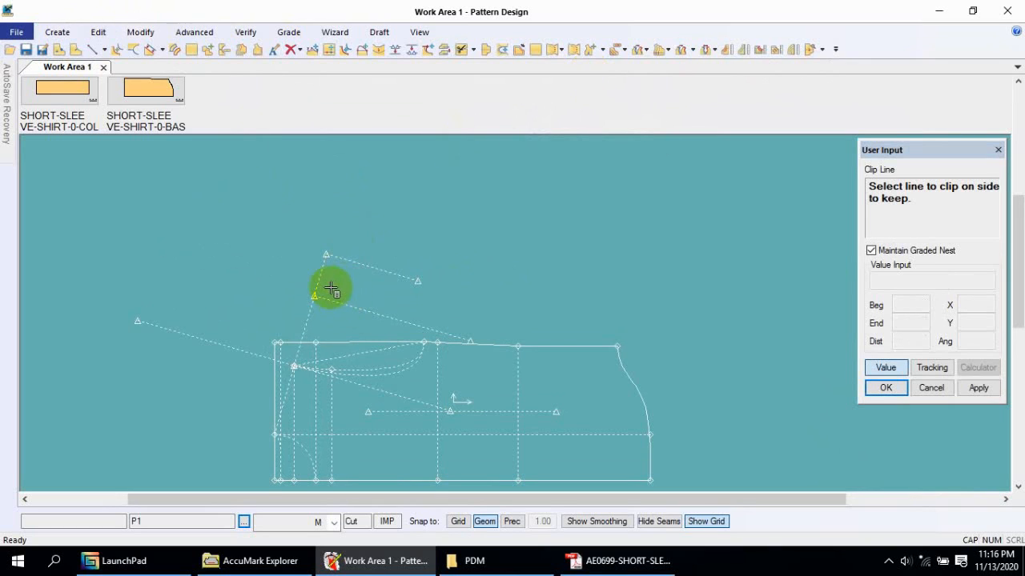
{"action": "right_click", "coordinate": [485, 221]}
{"action": "left_click", "coordinate": [470, 238]}
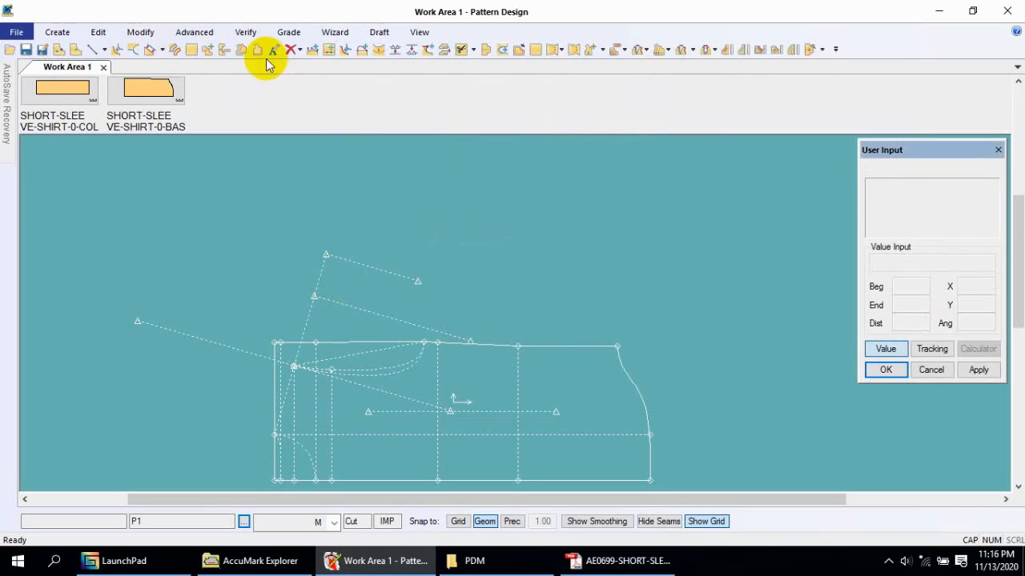
Delete the whole perpendicular construction line that runs through the shoulder tip.
{"action": "left_click", "coordinate": [297, 50]}
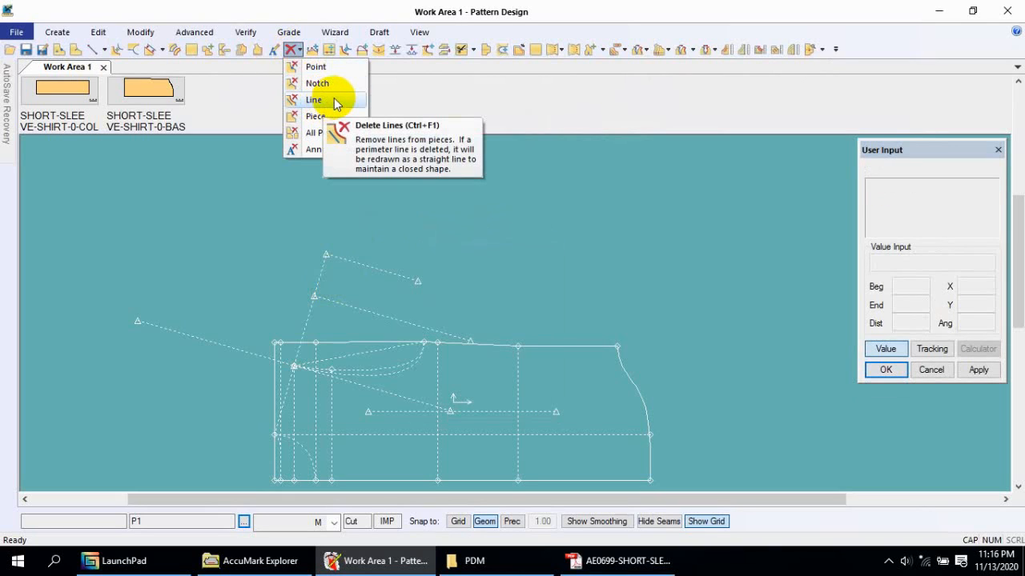
{"action": "left_click", "coordinate": [314, 100]}
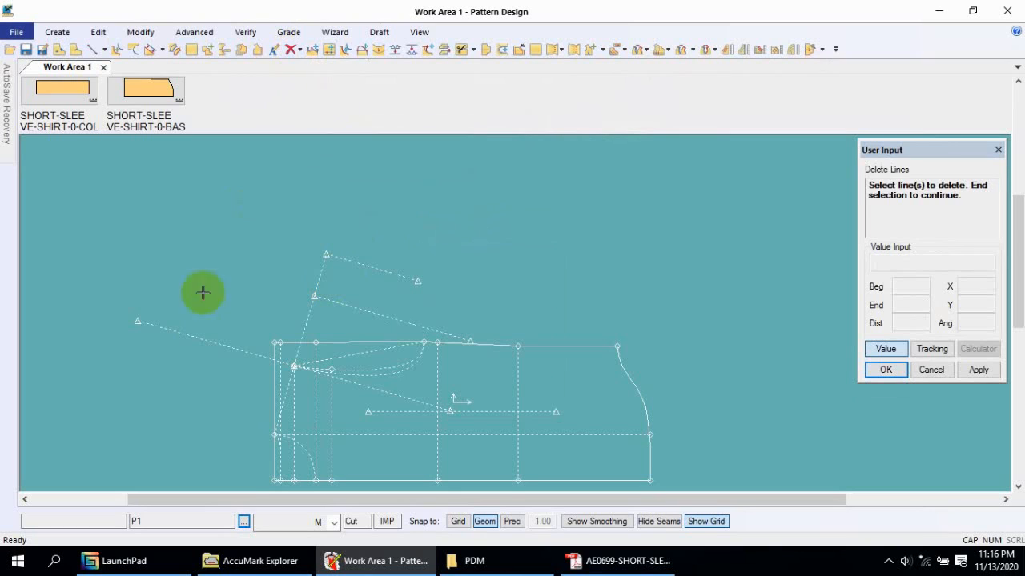
{"action": "left_click", "coordinate": [209, 344]}
{"action": "right_click", "coordinate": [232, 320]}
{"action": "left_click", "coordinate": [232, 323]}
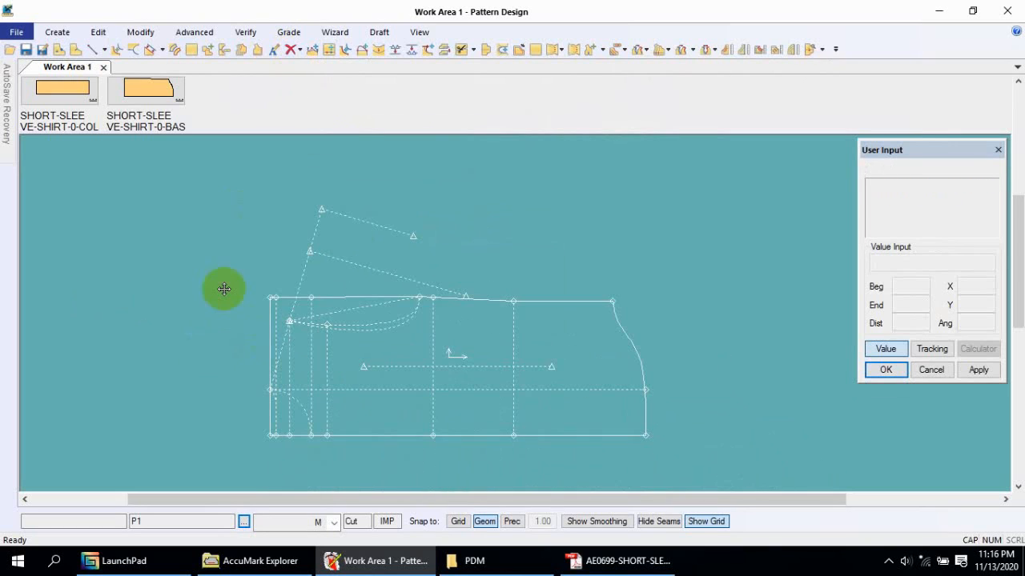
Check the size M sleeve width in the measurement chart PDF and move the biceps line's free end to 9.25 from the line's beginning.
{"action": "left_click_drag", "start_coordinate": [365, 382], "coordinate": [379, 369]}
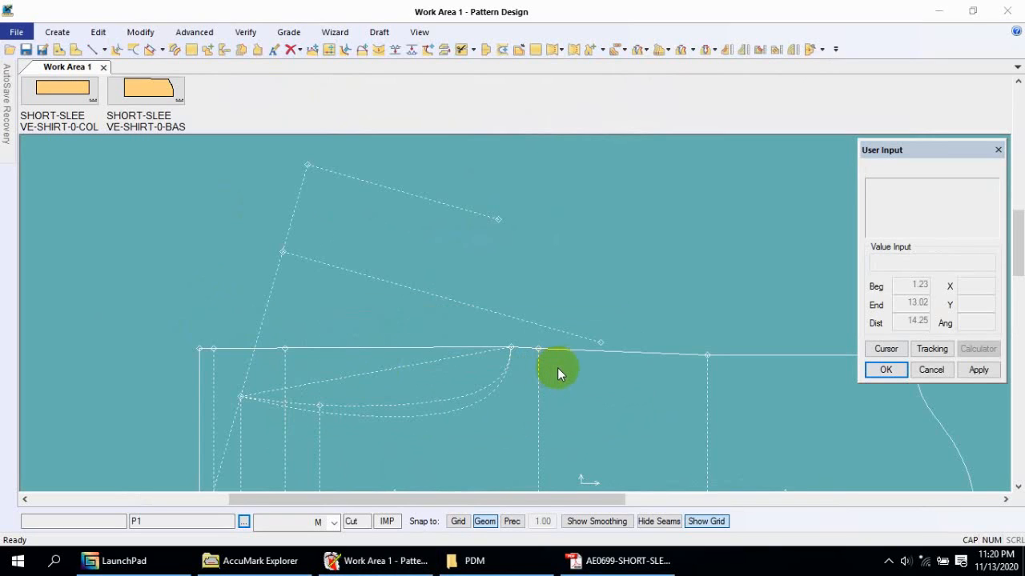
{"action": "left_click_drag", "start_coordinate": [558, 371], "coordinate": [530, 339]}
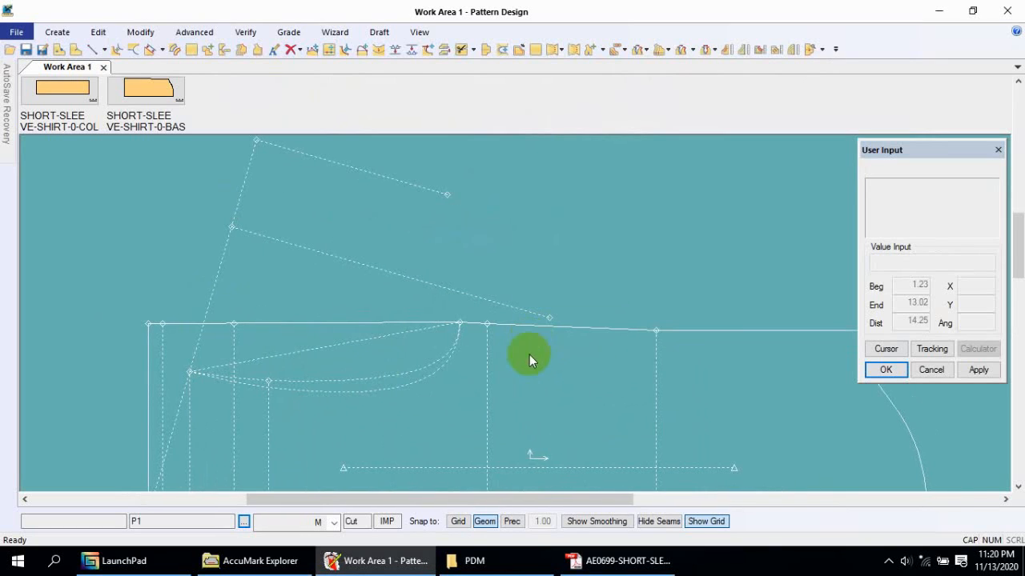
{"action": "left_click", "coordinate": [484, 561]}
{"action": "left_click", "coordinate": [602, 559]}
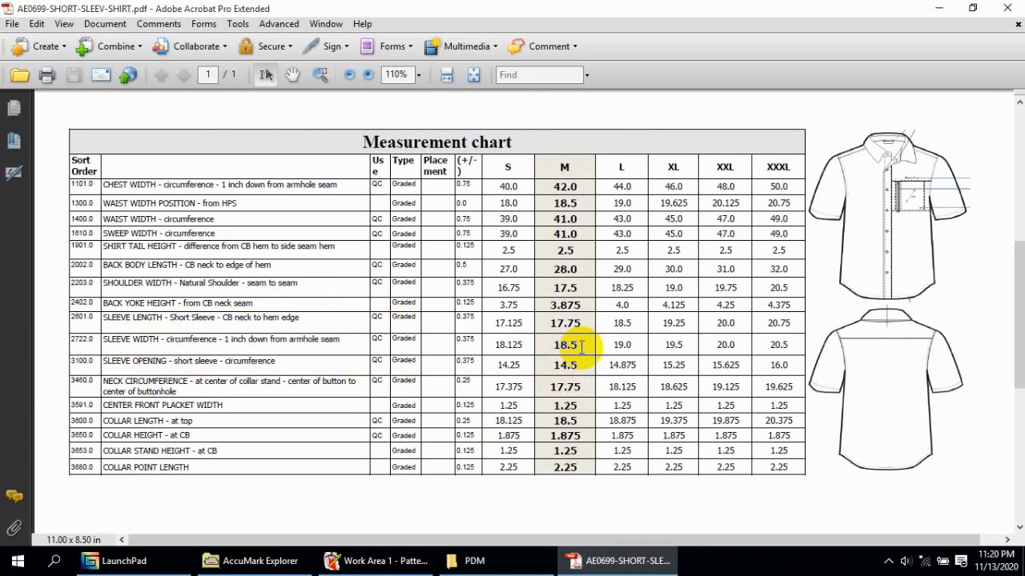
{"action": "left_click", "coordinate": [372, 561]}
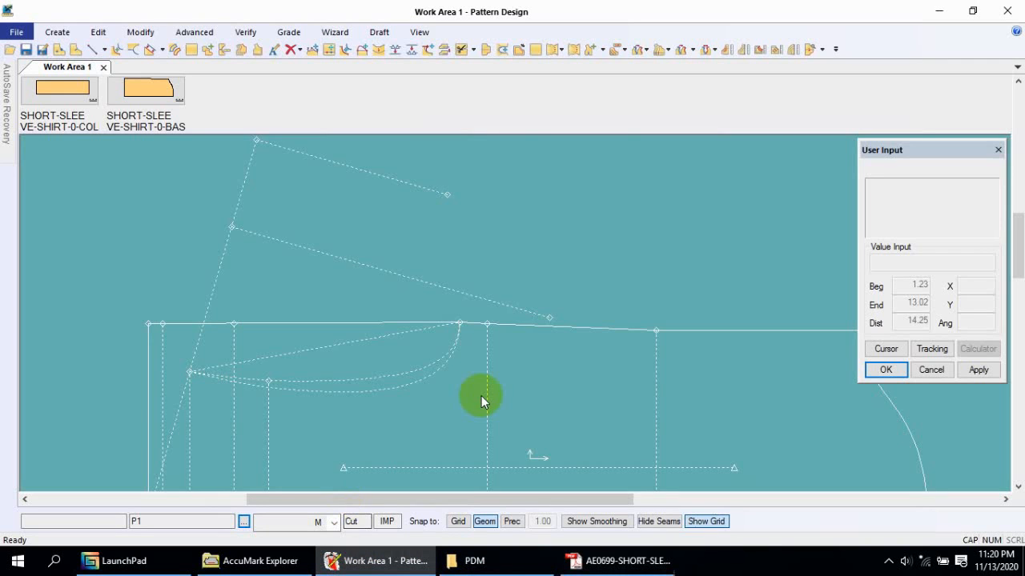
{"action": "left_click", "coordinate": [139, 32]}
{"action": "left_click", "coordinate": [177, 75]}
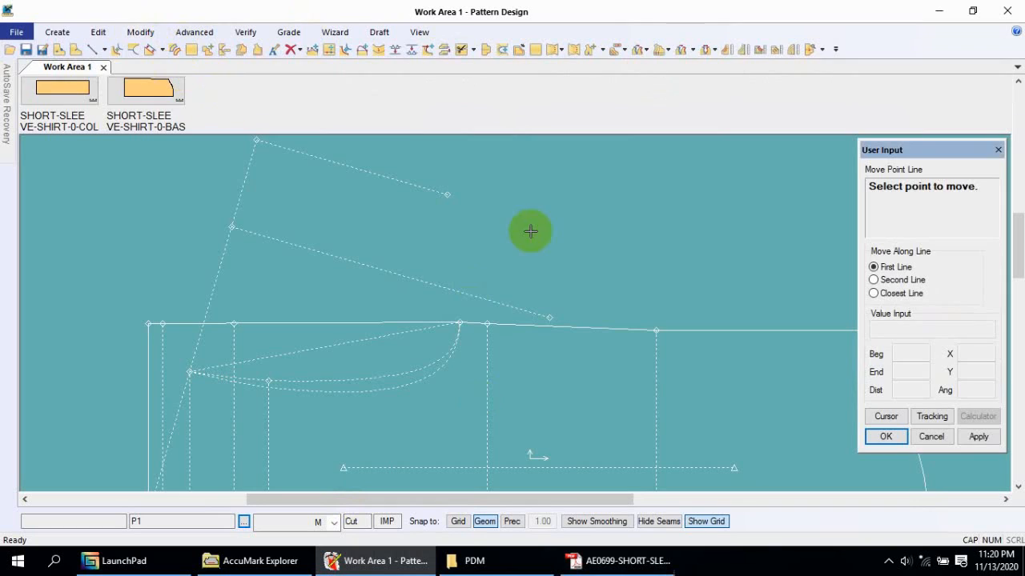
{"action": "left_click", "coordinate": [542, 311]}
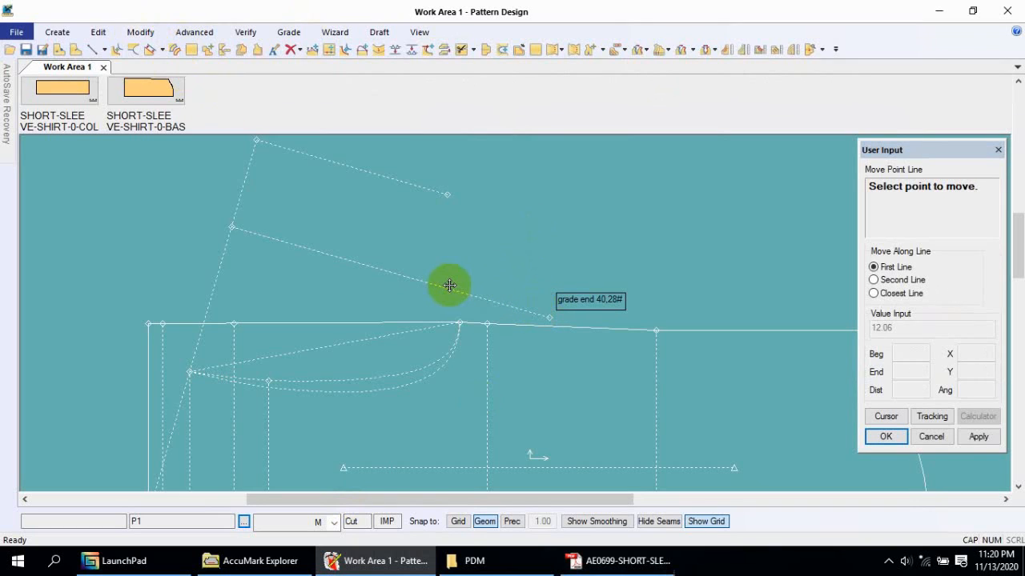
{"action": "left_click", "coordinate": [549, 320]}
{"action": "left_click", "coordinate": [551, 321]}
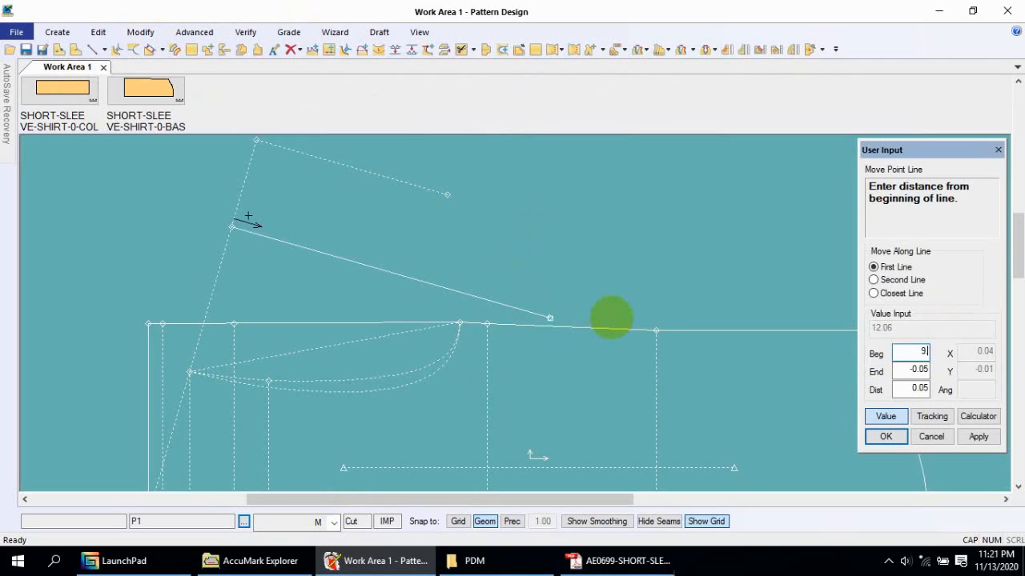
{"action": "left_click", "coordinate": [978, 436]}
{"action": "left_click", "coordinate": [890, 436]}
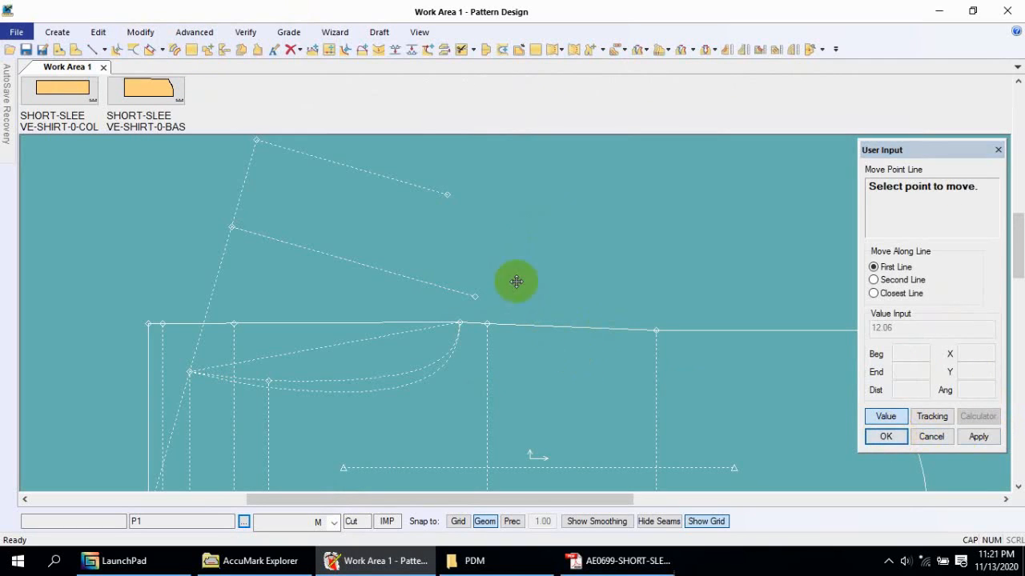
{"action": "right_click", "coordinate": [554, 209]}
{"action": "left_click", "coordinate": [557, 212]}
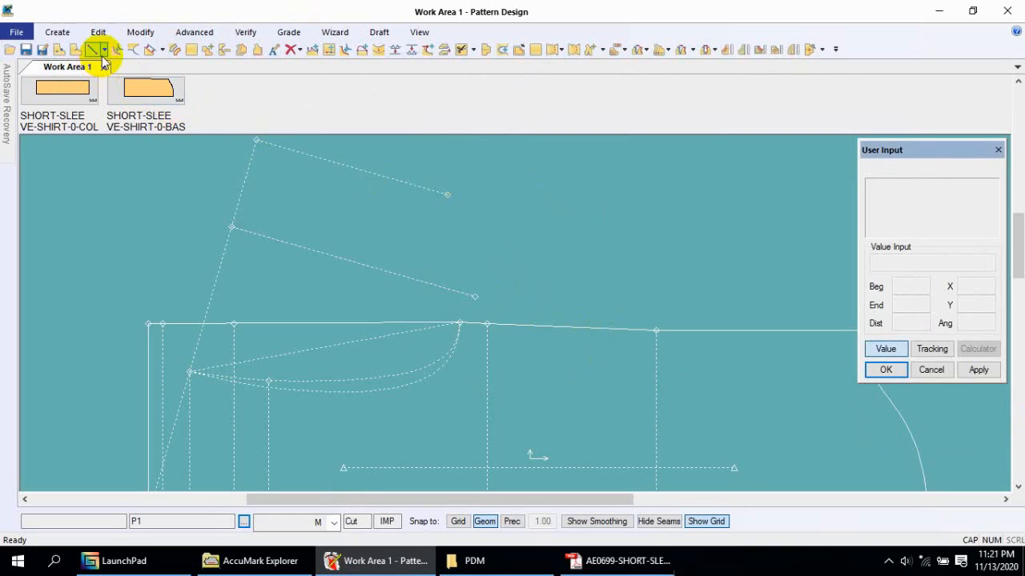
Draw a straight 2-Point underarm line from the free end of the sleeve opening line to the free end of the biceps line.
{"action": "scroll", "coordinate": [373, 256], "scroll_direction": "down", "scroll_amount": 3}
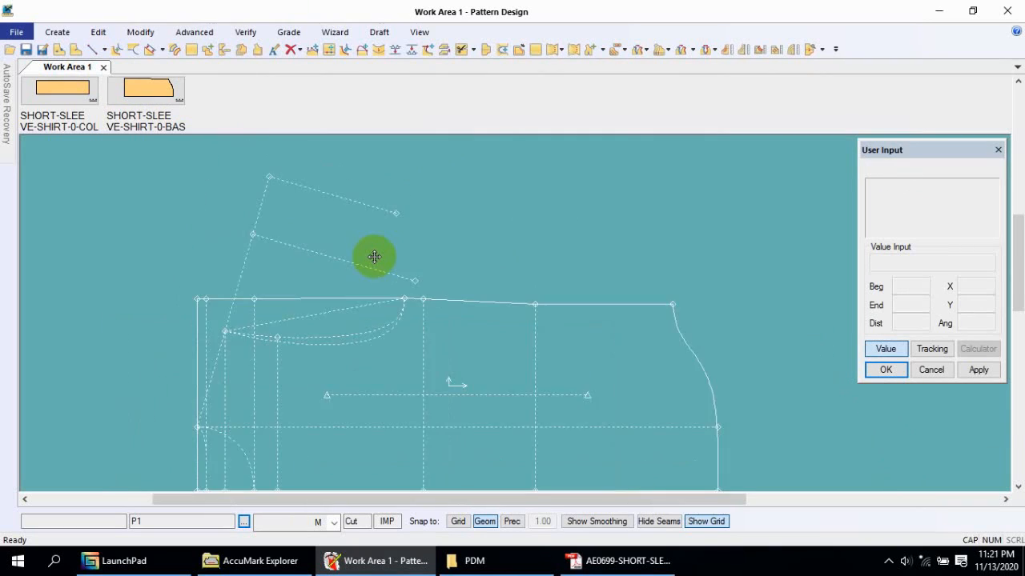
{"action": "left_click", "coordinate": [103, 50]}
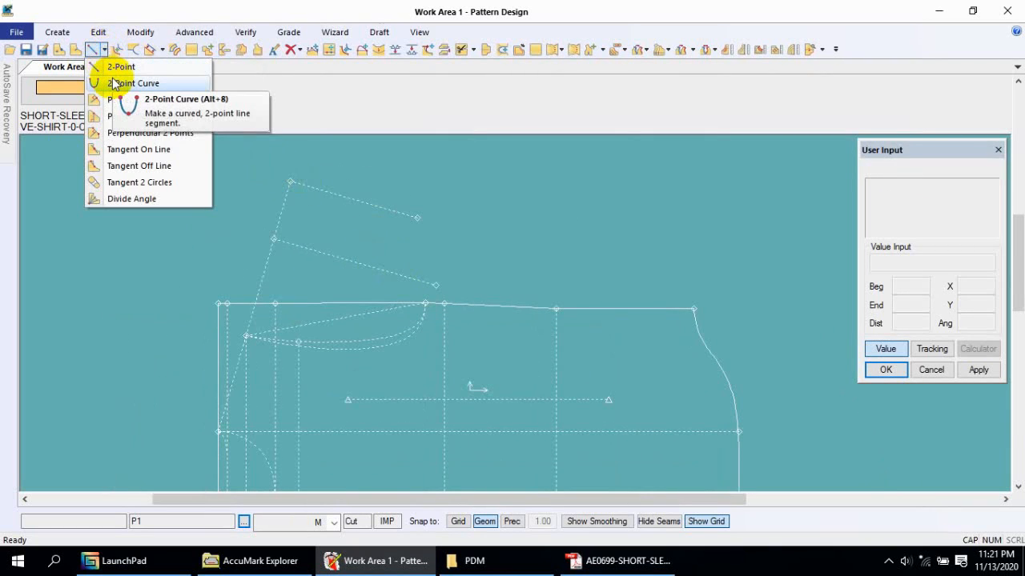
{"action": "left_click", "coordinate": [118, 67]}
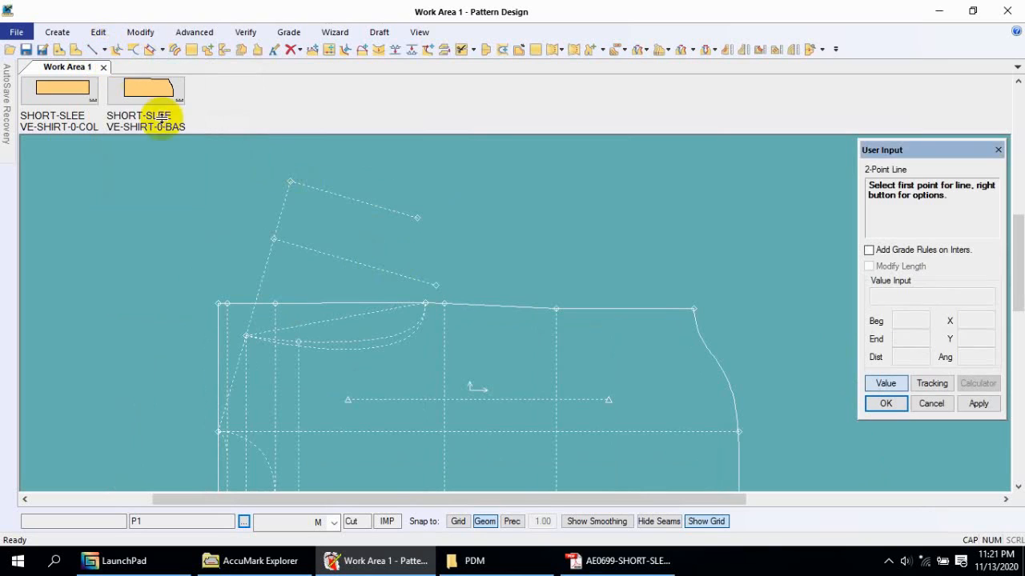
{"action": "left_click", "coordinate": [415, 217]}
{"action": "right_click", "coordinate": [426, 214]}
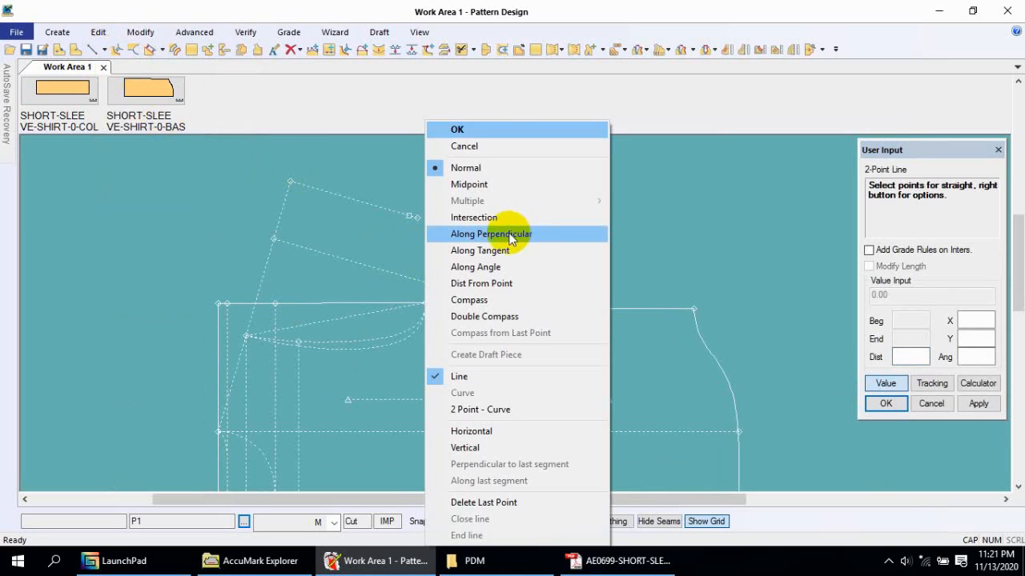
{"action": "left_click", "coordinate": [481, 133]}
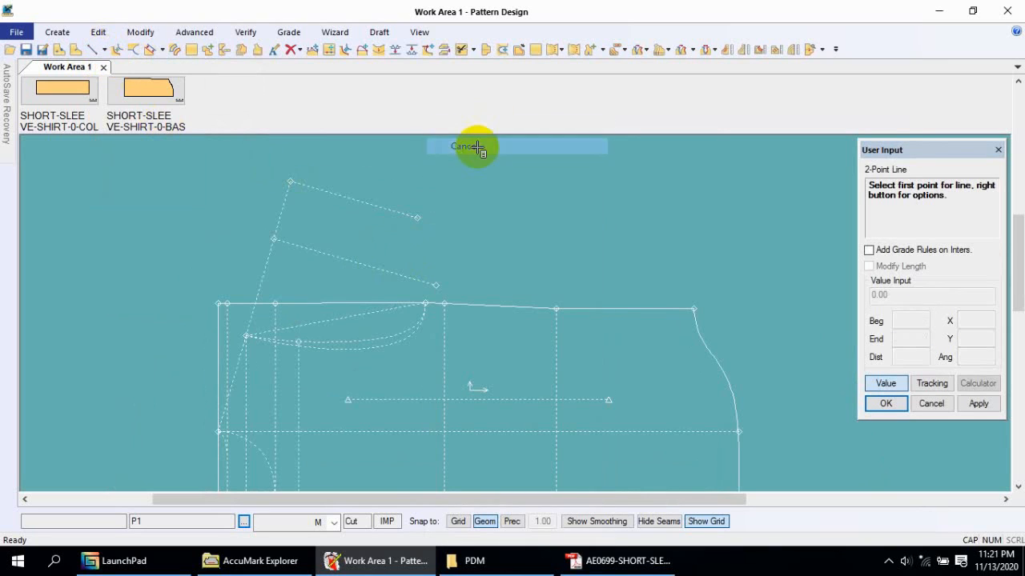
{"action": "left_click", "coordinate": [423, 221]}
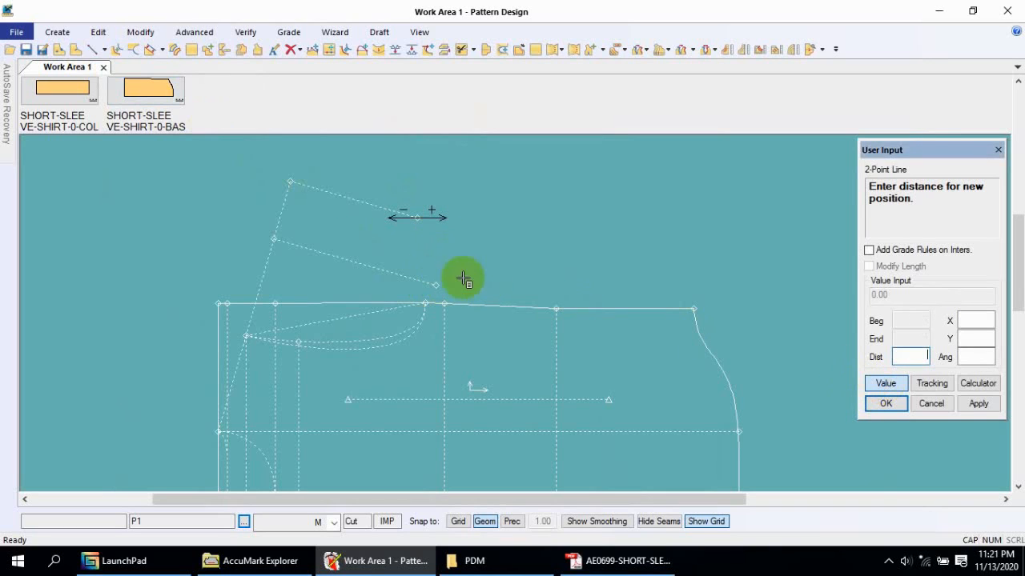
{"action": "left_click", "coordinate": [883, 384]}
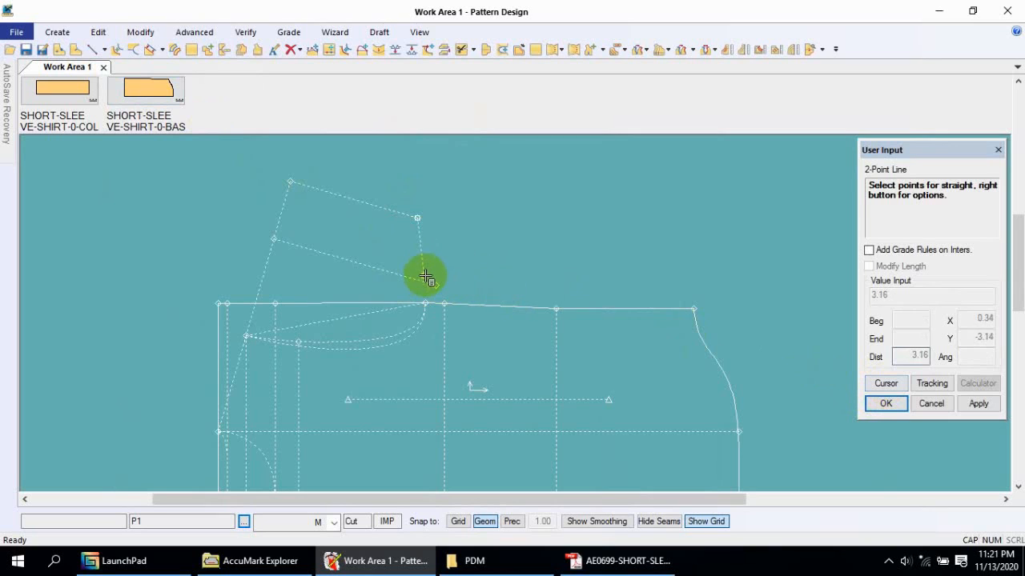
{"action": "left_click", "coordinate": [433, 280]}
{"action": "right_click", "coordinate": [489, 204]}
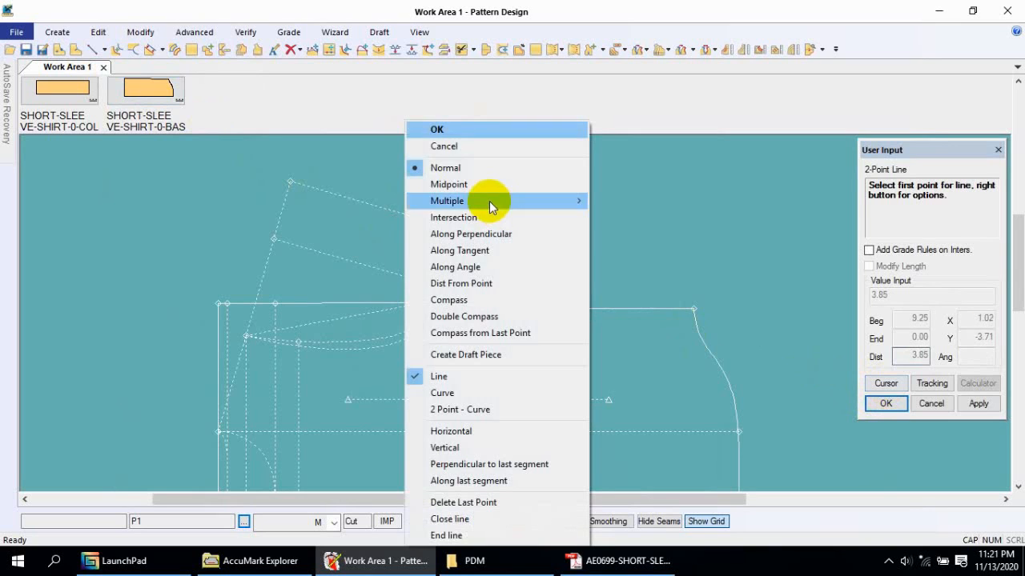
{"action": "left_click", "coordinate": [457, 146]}
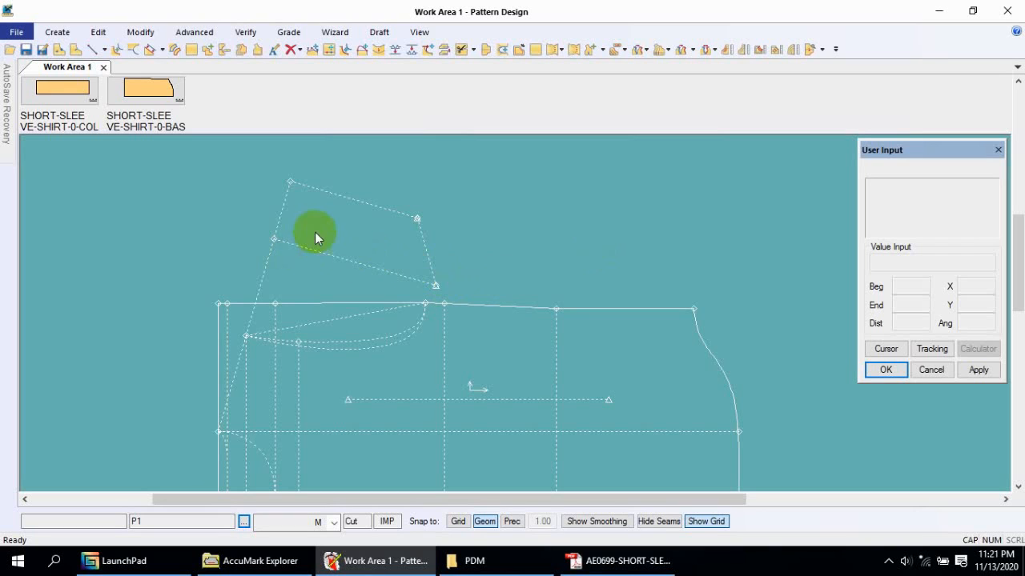
Extend the underarm line past the biceps line's free end with a Tangent On Line about 3.01 long, running into the body piece.
{"action": "mouse_move", "coordinate": [322, 220]}
{"action": "middle_mouse_down"}
{"action": "mouse_move", "coordinate": [336, 246]}
{"action": "mouse_move", "coordinate": [338, 223]}
{"action": "middle_mouse_up"}
{"action": "scroll", "coordinate": [337, 245], "scroll_direction": "up", "scroll_amount": 3}
{"action": "scroll", "coordinate": [336, 236], "scroll_direction": "down", "scroll_amount": 2}
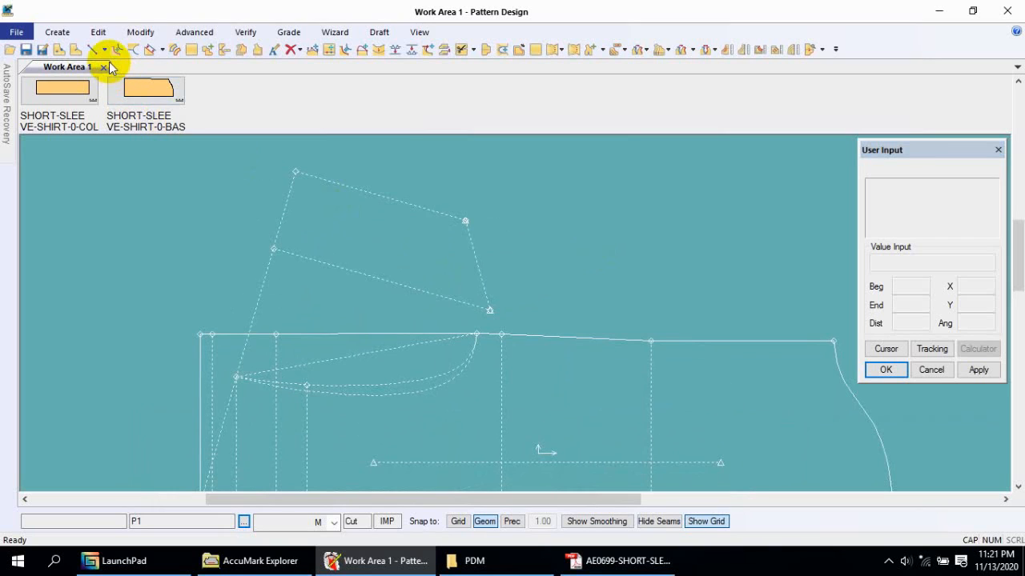
{"action": "left_click", "coordinate": [500, 311]}
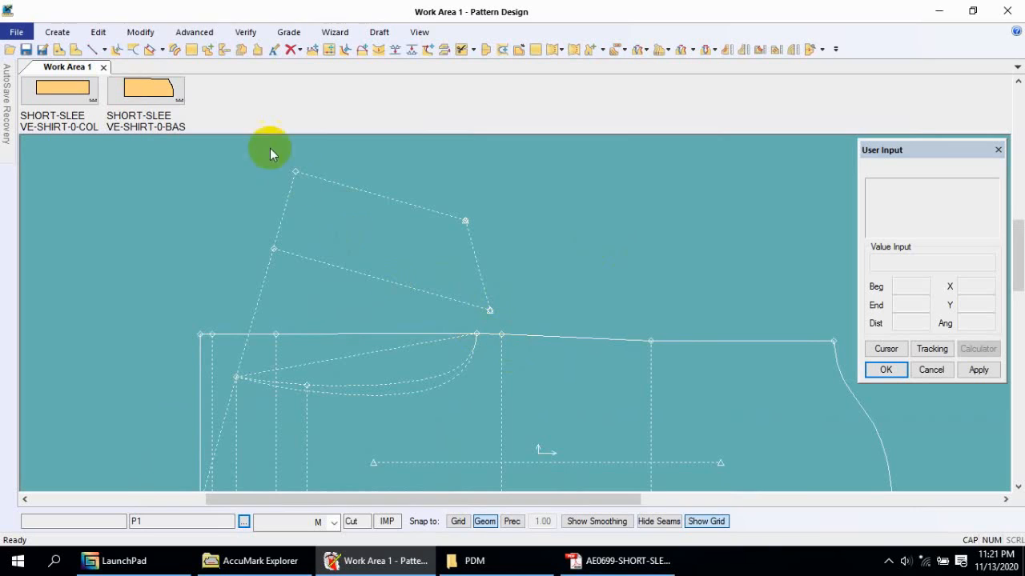
{"action": "left_click", "coordinate": [94, 53]}
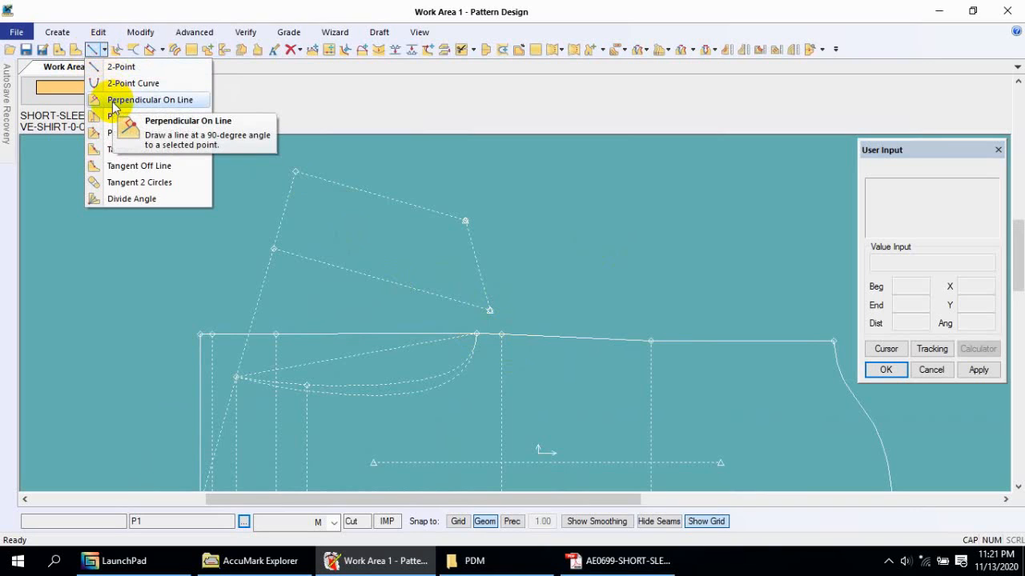
{"action": "left_click", "coordinate": [118, 150]}
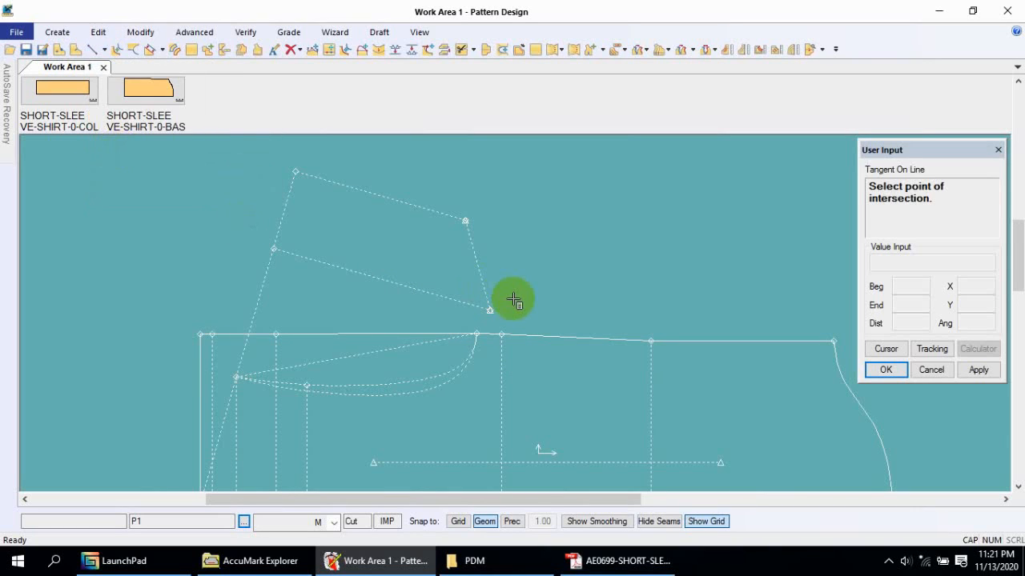
{"action": "left_click", "coordinate": [490, 310]}
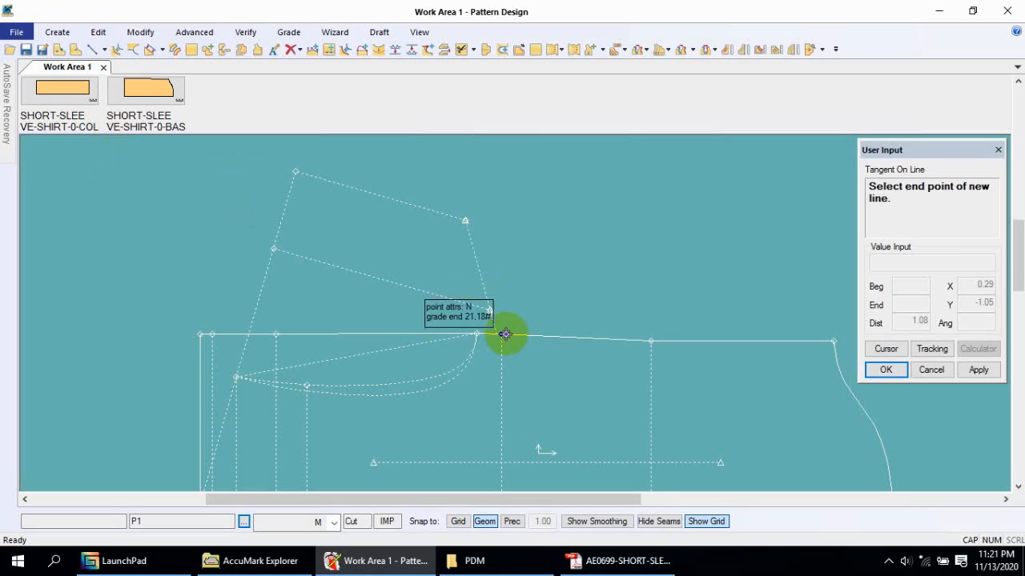
{"action": "left_click", "coordinate": [529, 375]}
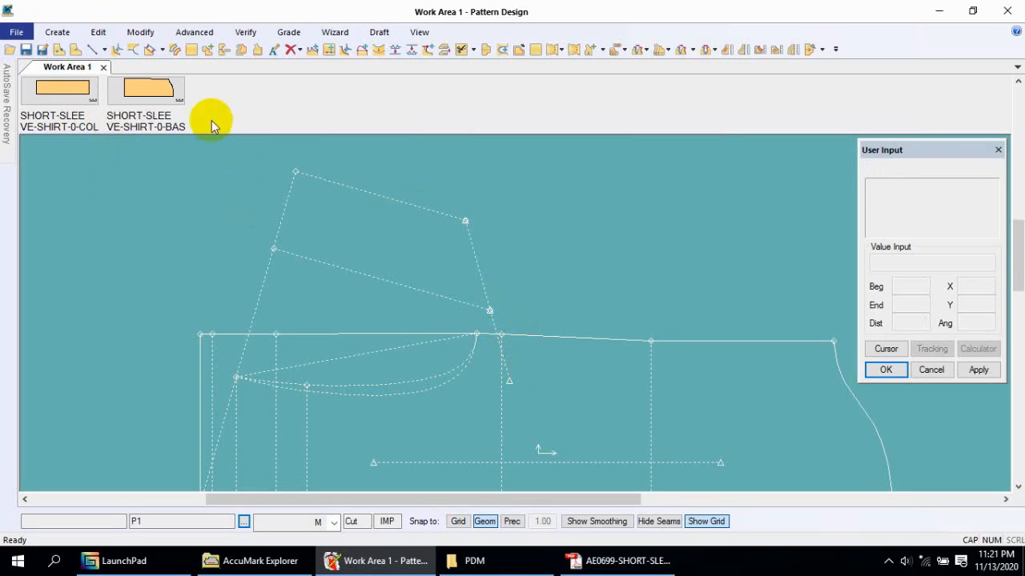
Move the lower end of the tangent extension line along the line to 1.00 from its beginning.
{"action": "left_click", "coordinate": [140, 32]}
{"action": "left_click", "coordinate": [156, 71]}
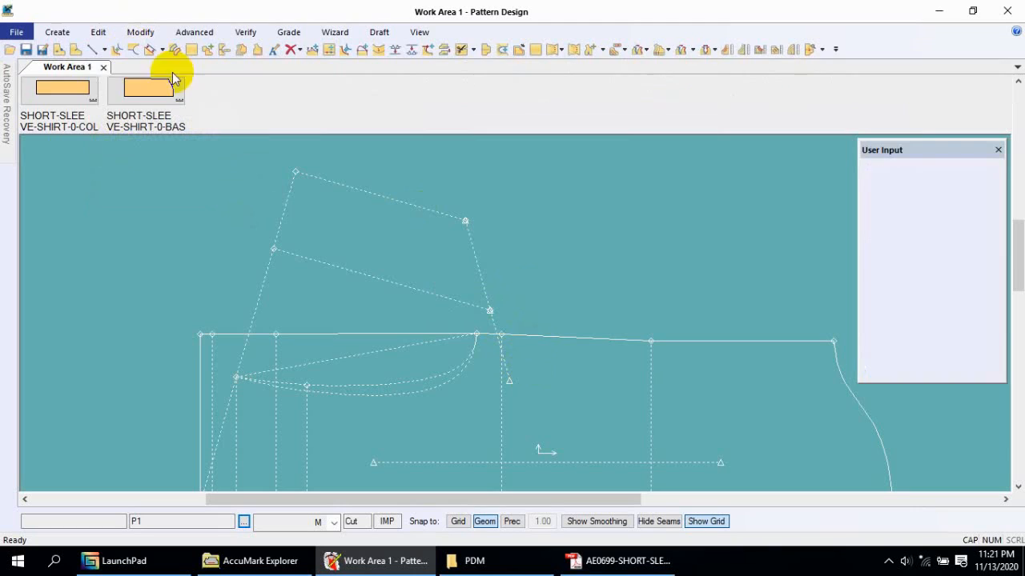
{"action": "left_click", "coordinate": [514, 381]}
{"action": "left_click", "coordinate": [516, 361]}
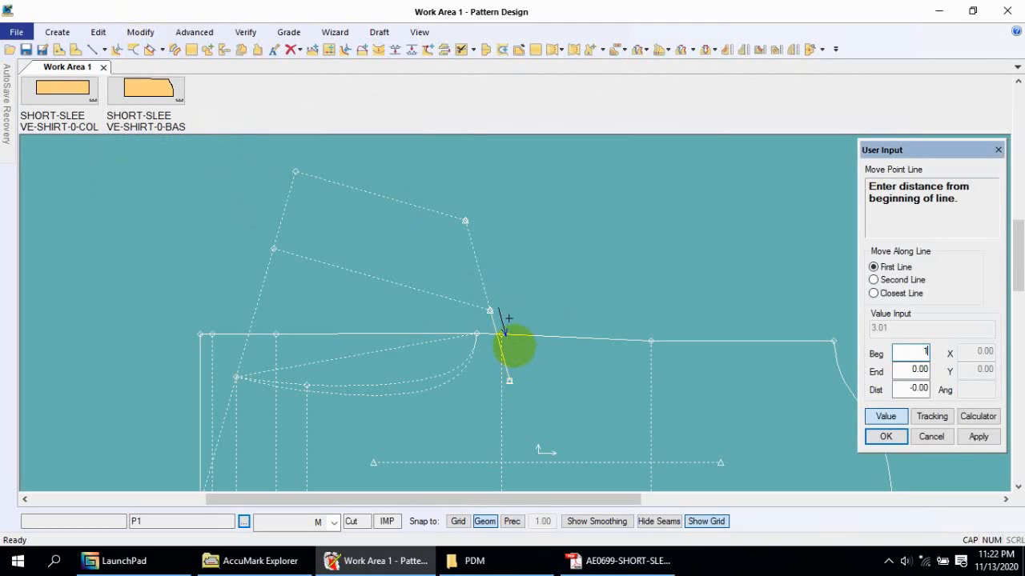
{"action": "type", "text": "1"}
{"action": "left_click", "coordinate": [977, 434]}
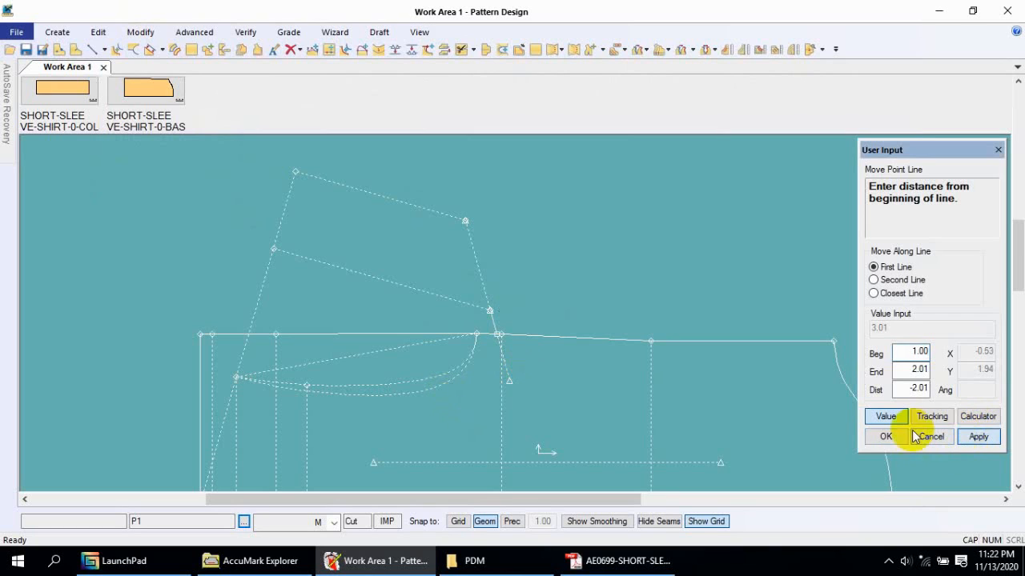
{"action": "left_click", "coordinate": [892, 437]}
{"action": "right_click", "coordinate": [566, 289]}
{"action": "left_click", "coordinate": [567, 291]}
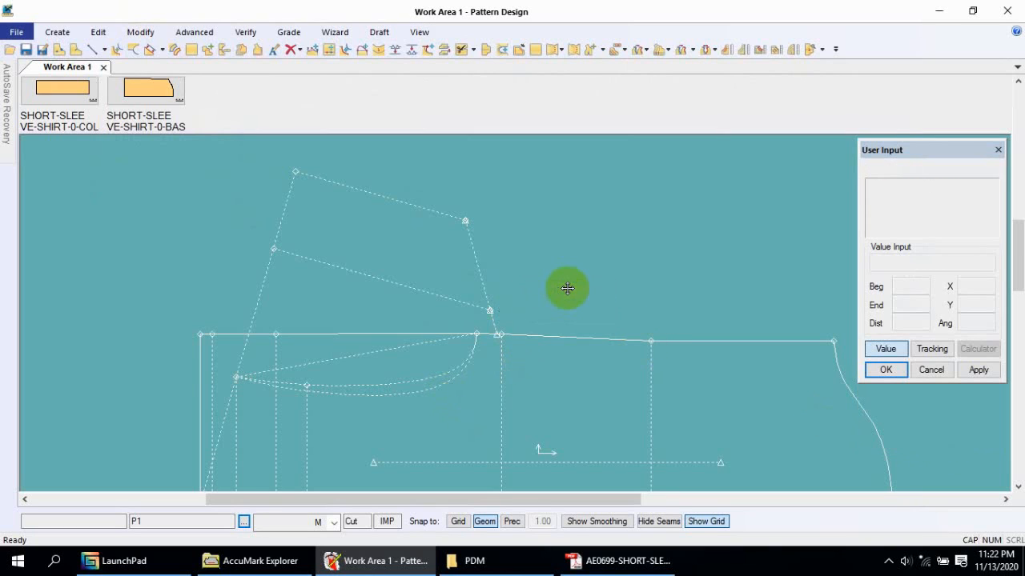
Flip the body piece horizontally with Flip Piece, using the quadrant with X pointing left and Y pointing up.
{"action": "mouse_move", "coordinate": [567, 288]}
{"action": "middle_mouse_down"}
{"action": "mouse_move", "coordinate": [521, 261]}
{"action": "mouse_move", "coordinate": [549, 295]}
{"action": "middle_mouse_up"}
{"action": "middle_click_drag", "start_coordinate": [514, 392], "coordinate": [510, 378]}
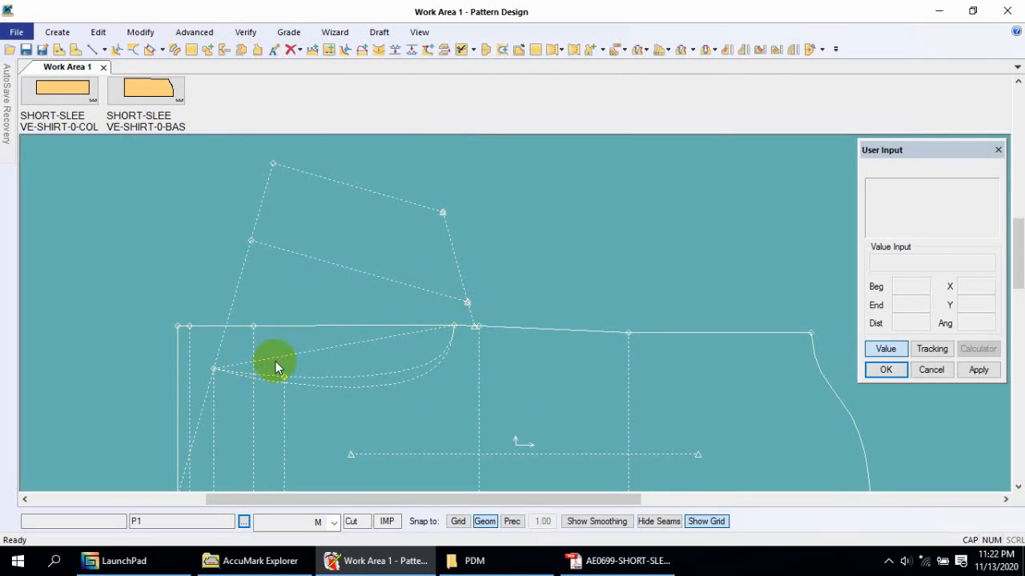
{"action": "mouse_move", "coordinate": [494, 375]}
{"action": "middle_mouse_down"}
{"action": "mouse_move", "coordinate": [497, 382]}
{"action": "mouse_move", "coordinate": [476, 370]}
{"action": "middle_mouse_up"}
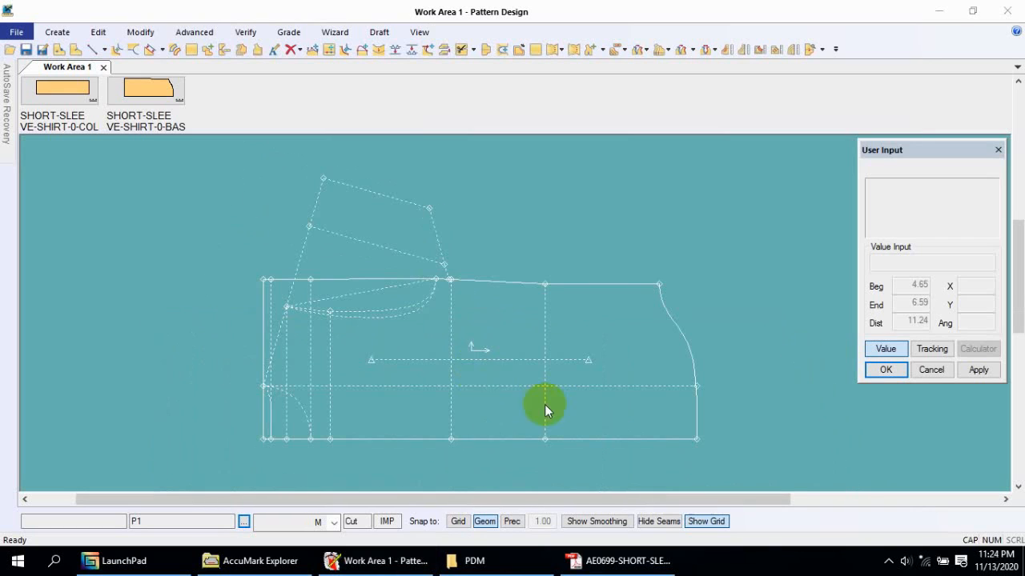
{"action": "middle_click_drag", "start_coordinate": [421, 339], "coordinate": [446, 333]}
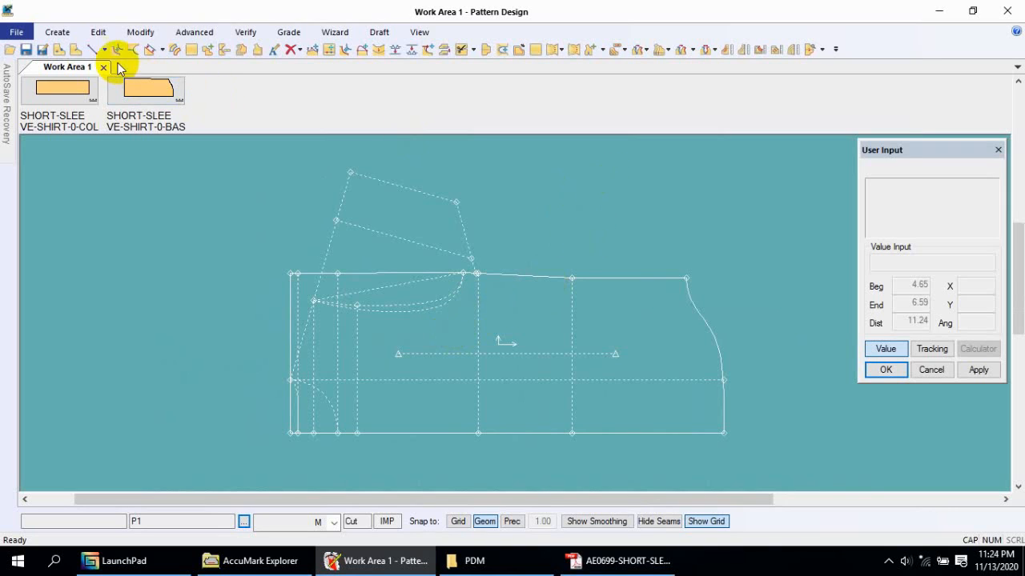
{"action": "left_click", "coordinate": [133, 36]}
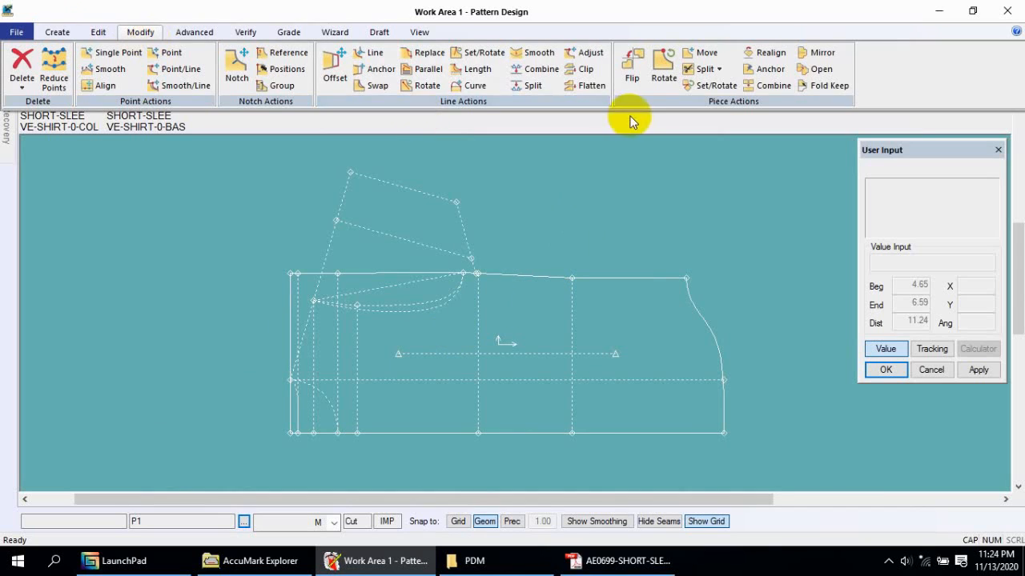
{"action": "left_click", "coordinate": [636, 72]}
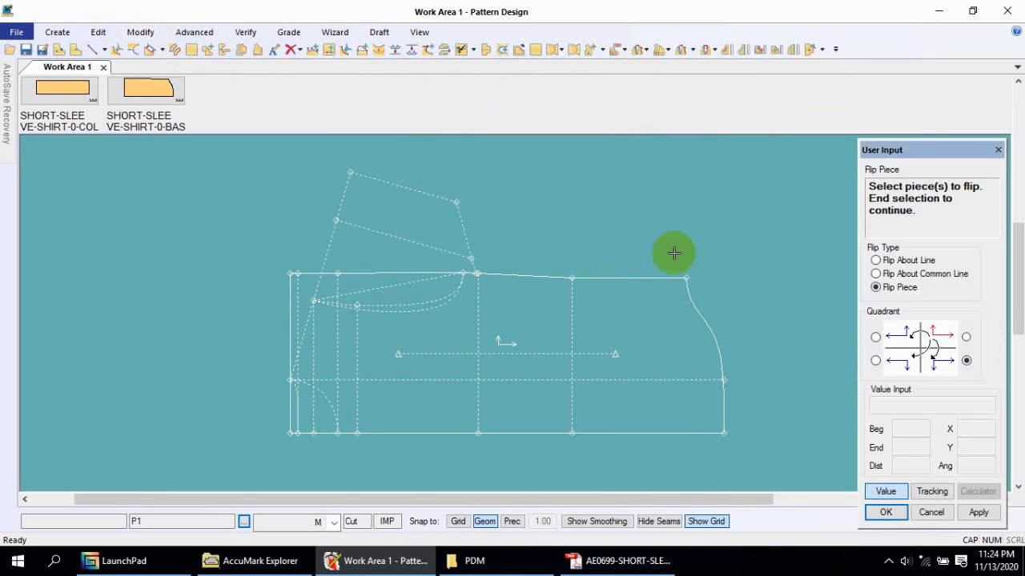
{"action": "left_click", "coordinate": [875, 338]}
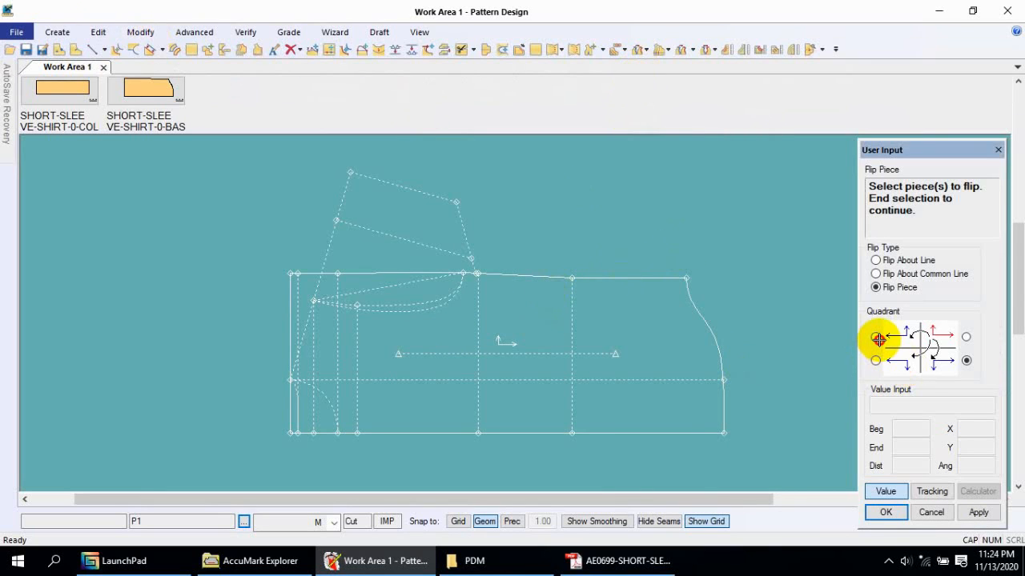
{"action": "left_click", "coordinate": [535, 323]}
{"action": "right_click", "coordinate": [539, 320]}
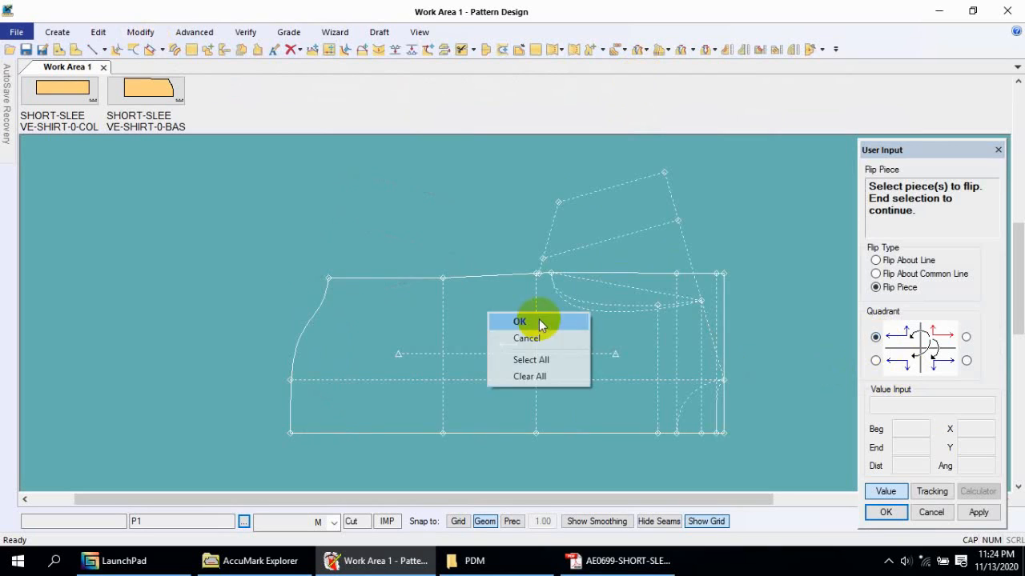
{"action": "left_click", "coordinate": [539, 322]}
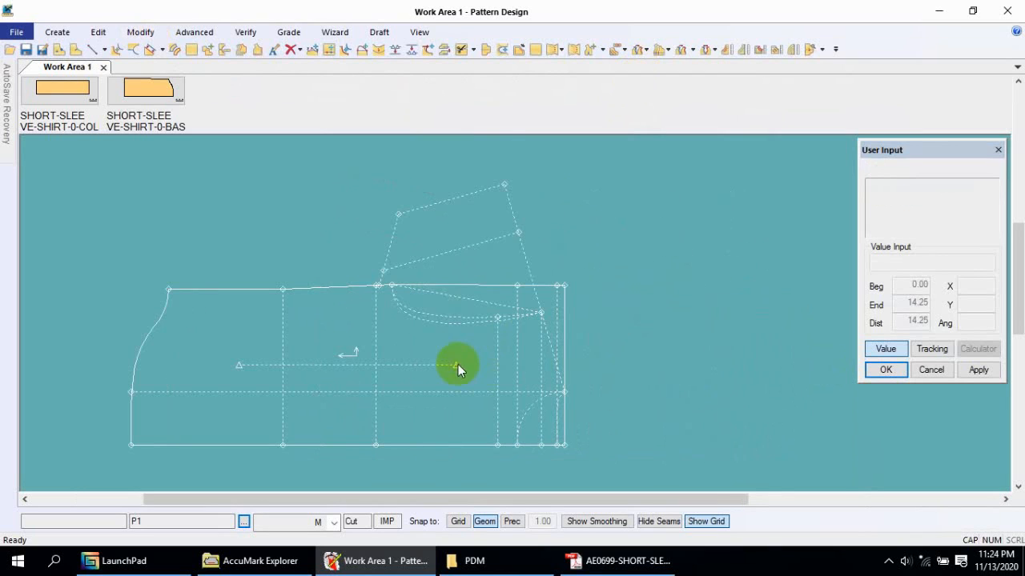
Rotate the flipped body piece 90 degrees clockwise with alignment turned off.
{"action": "left_click", "coordinate": [141, 31]}
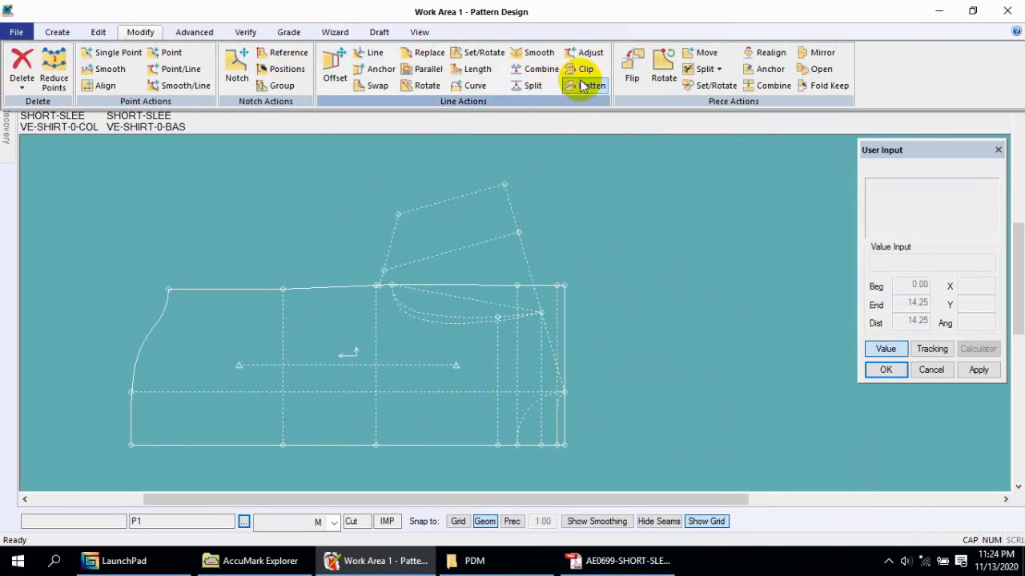
{"action": "left_click", "coordinate": [663, 70]}
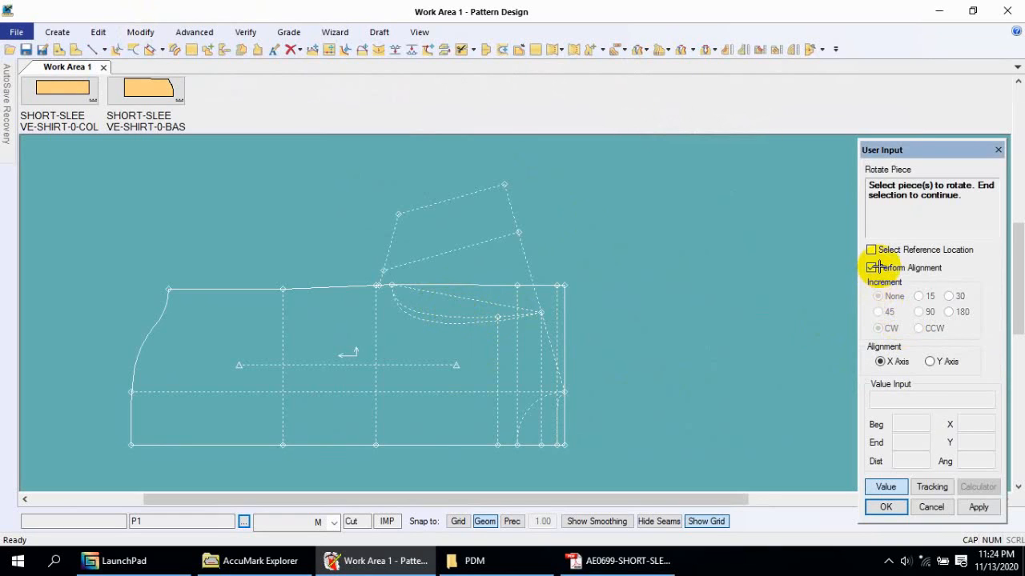
{"action": "left_click", "coordinate": [872, 268]}
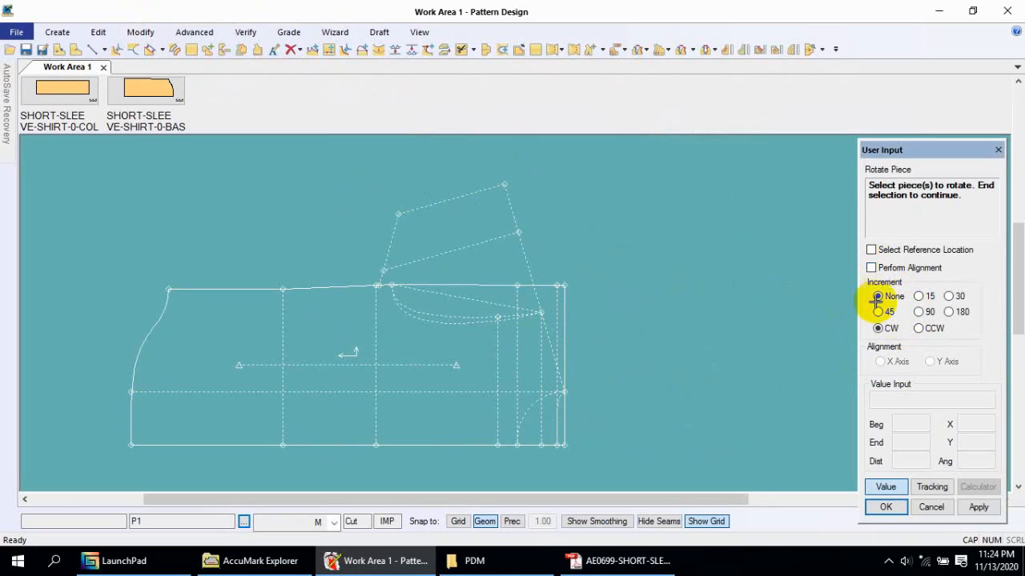
{"action": "left_click", "coordinate": [919, 312]}
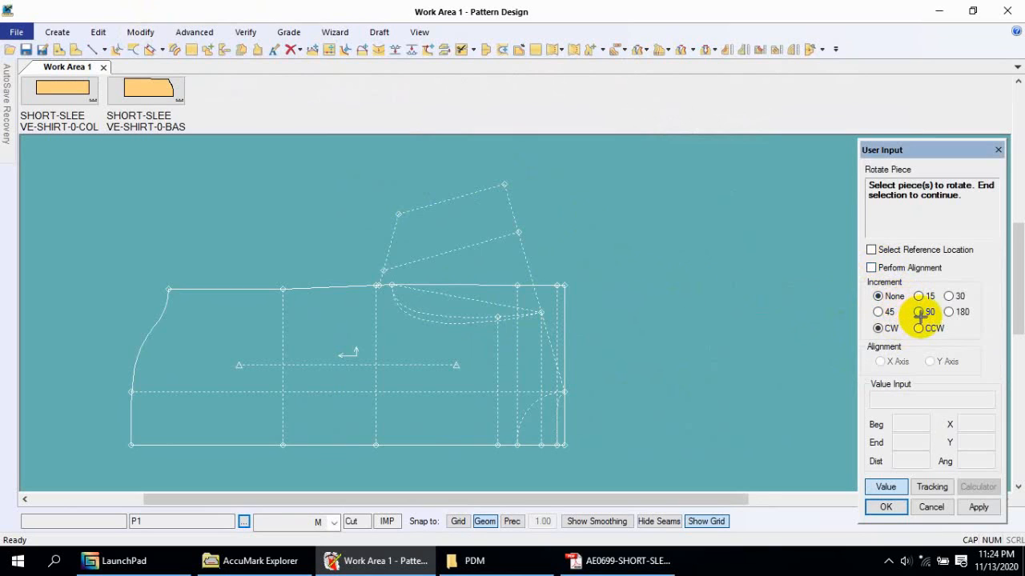
{"action": "left_click", "coordinate": [377, 332]}
{"action": "right_click", "coordinate": [357, 299]}
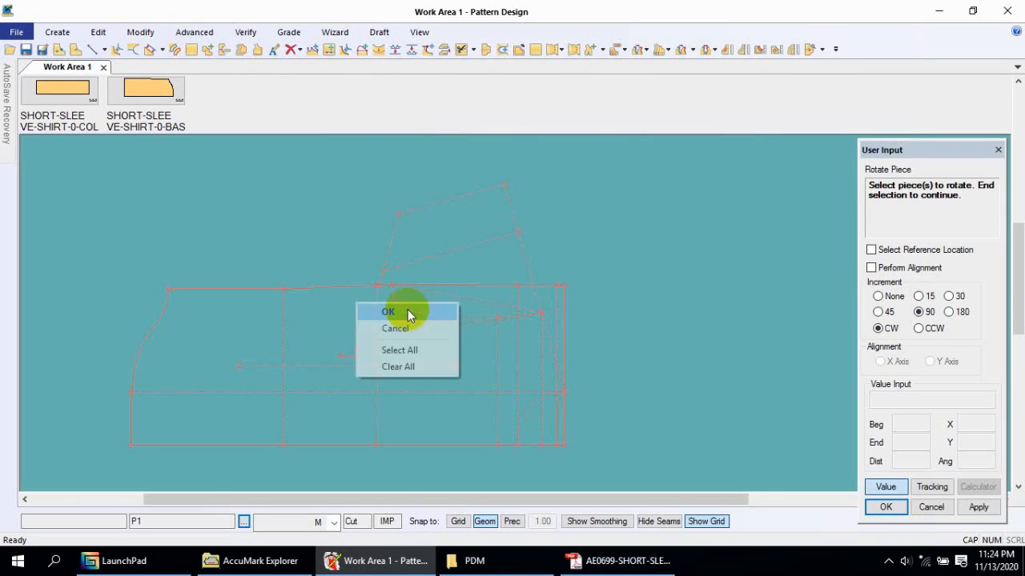
{"action": "left_click", "coordinate": [396, 309]}
{"action": "right_click", "coordinate": [428, 302]}
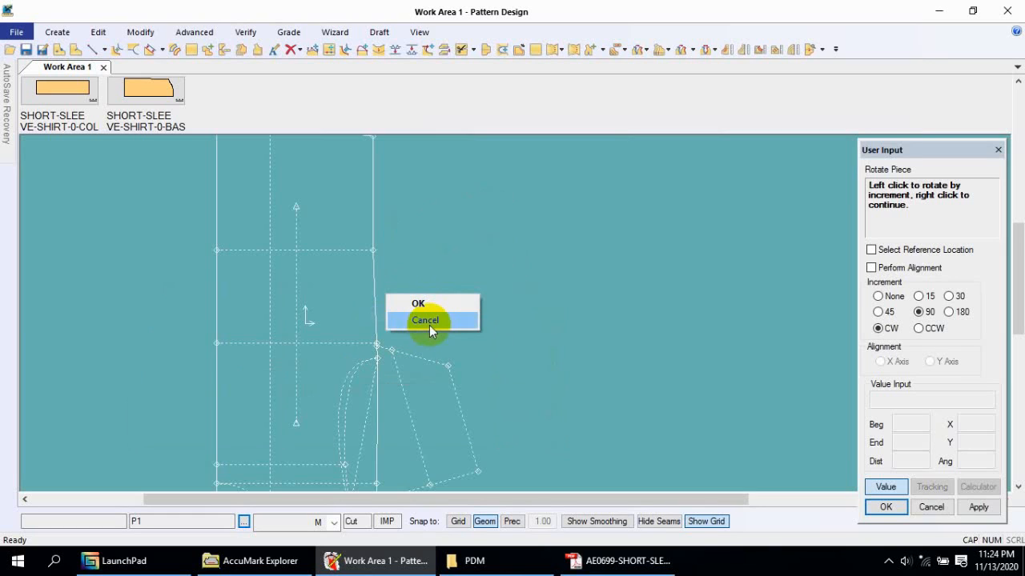
{"action": "left_click", "coordinate": [425, 321]}
Rotate the body piece with Perform Alignment so the extended shoulder line lies along the X axis.
{"action": "scroll", "coordinate": [322, 406], "scroll_direction": "down", "scroll_amount": 1}
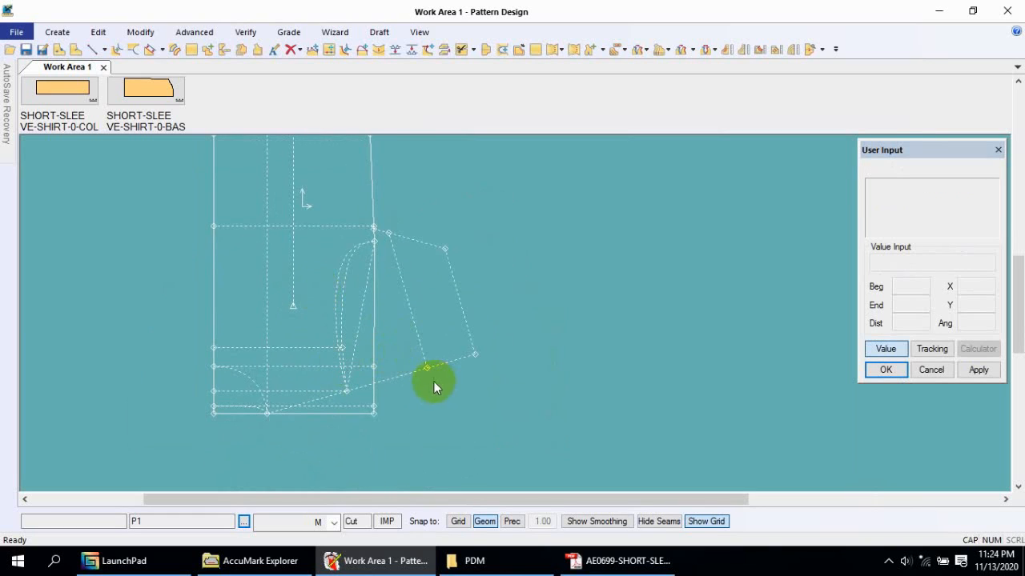
{"action": "middle_click_drag", "start_coordinate": [395, 331], "coordinate": [344, 340]}
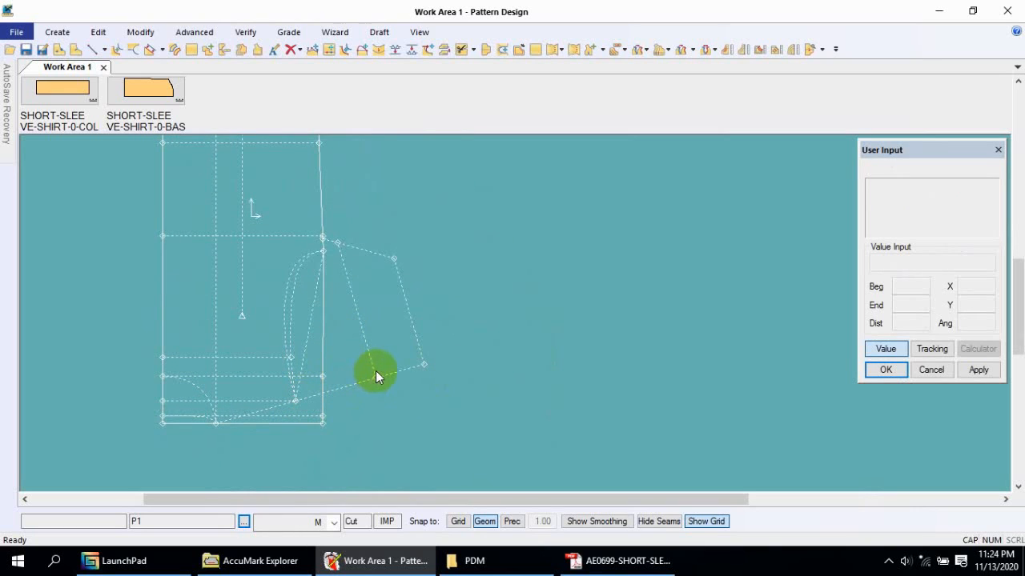
{"action": "left_click", "coordinate": [140, 32]}
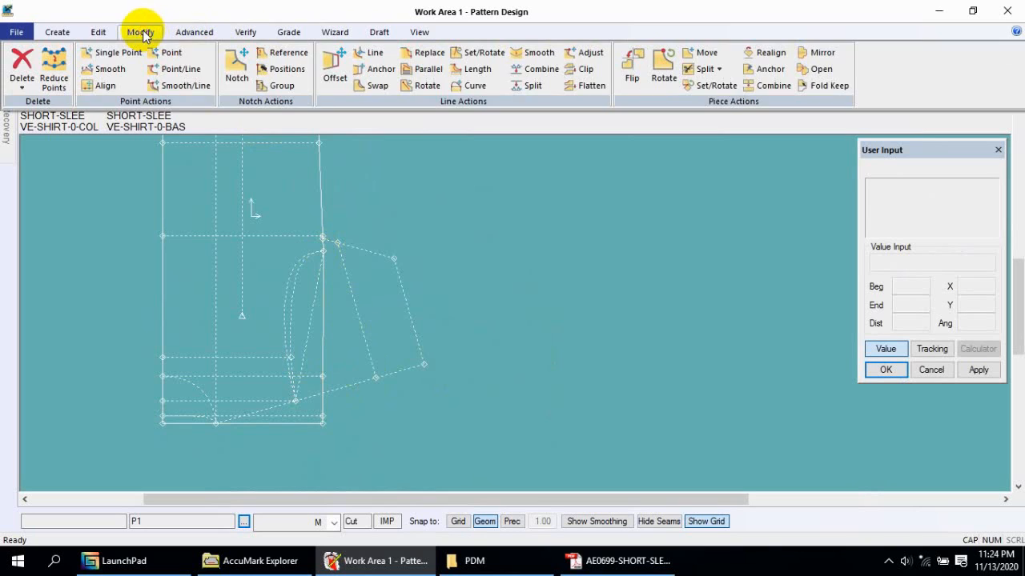
{"action": "left_click", "coordinate": [664, 77]}
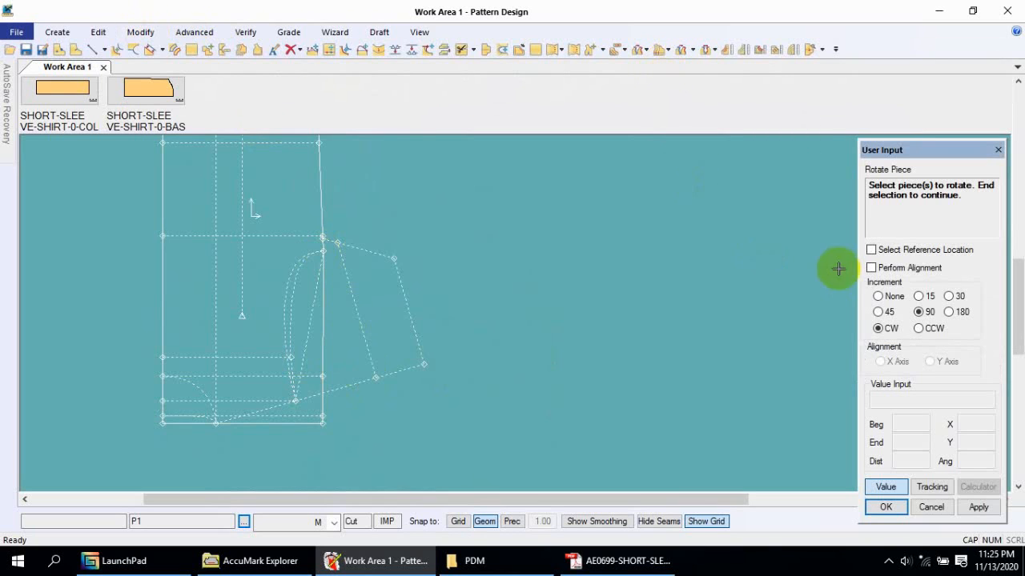
{"action": "left_click", "coordinate": [872, 267]}
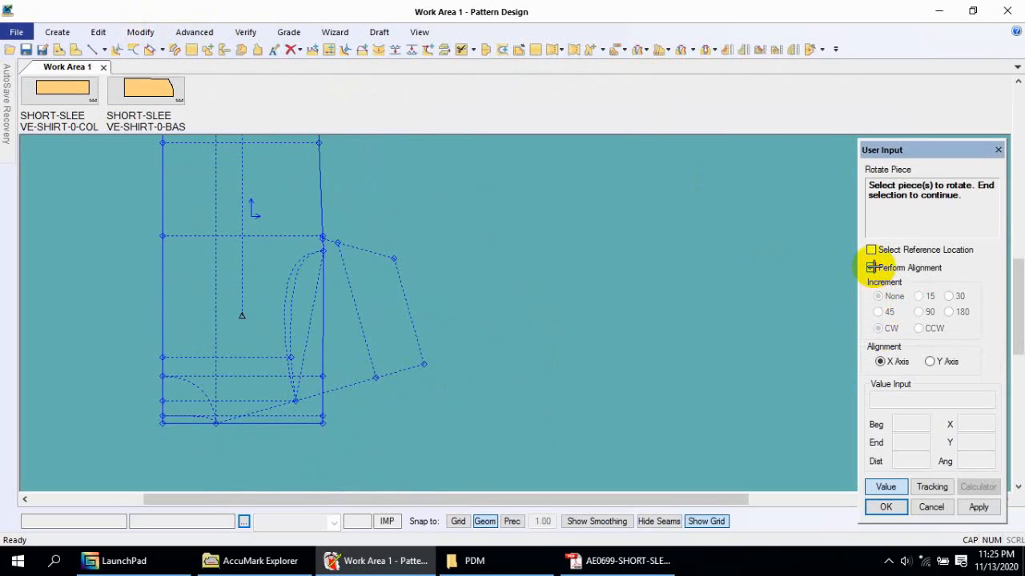
{"action": "left_click", "coordinate": [253, 312]}
{"action": "right_click", "coordinate": [256, 310]}
{"action": "left_click", "coordinate": [255, 313]}
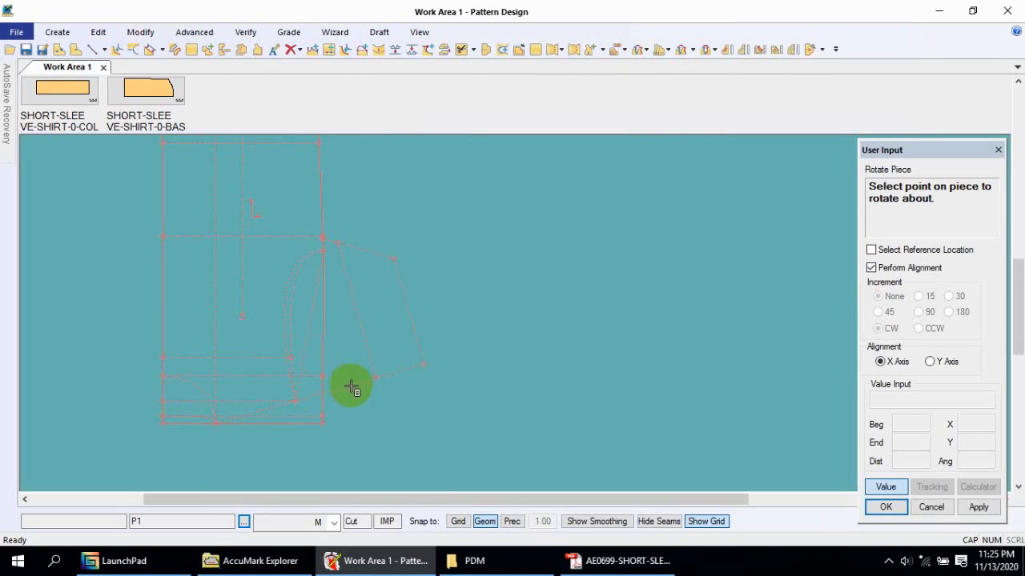
{"action": "left_click", "coordinate": [352, 388]}
{"action": "right_click", "coordinate": [354, 329]}
{"action": "left_click", "coordinate": [360, 327]}
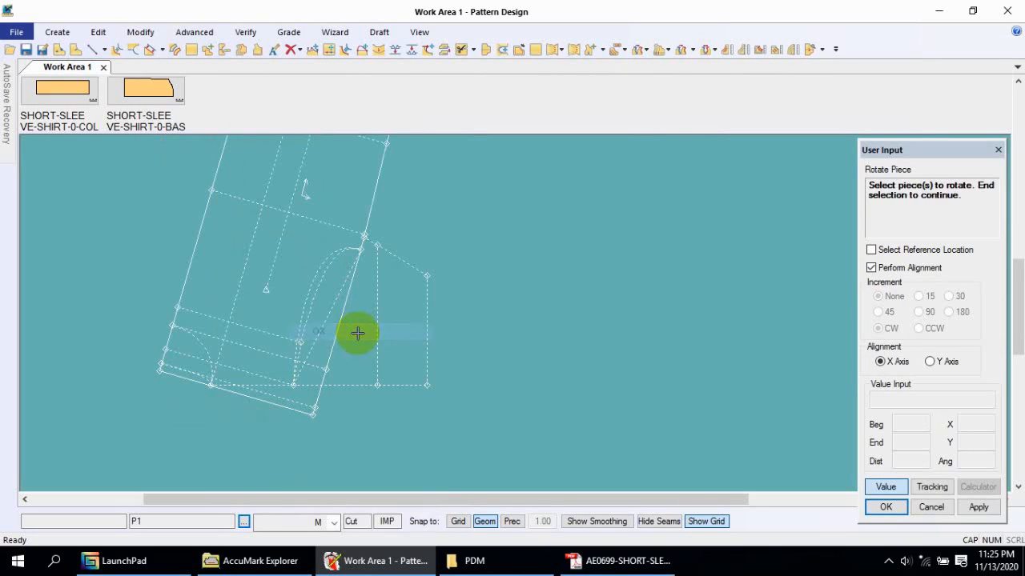
{"action": "right_click", "coordinate": [355, 347]}
{"action": "left_click", "coordinate": [355, 366]}
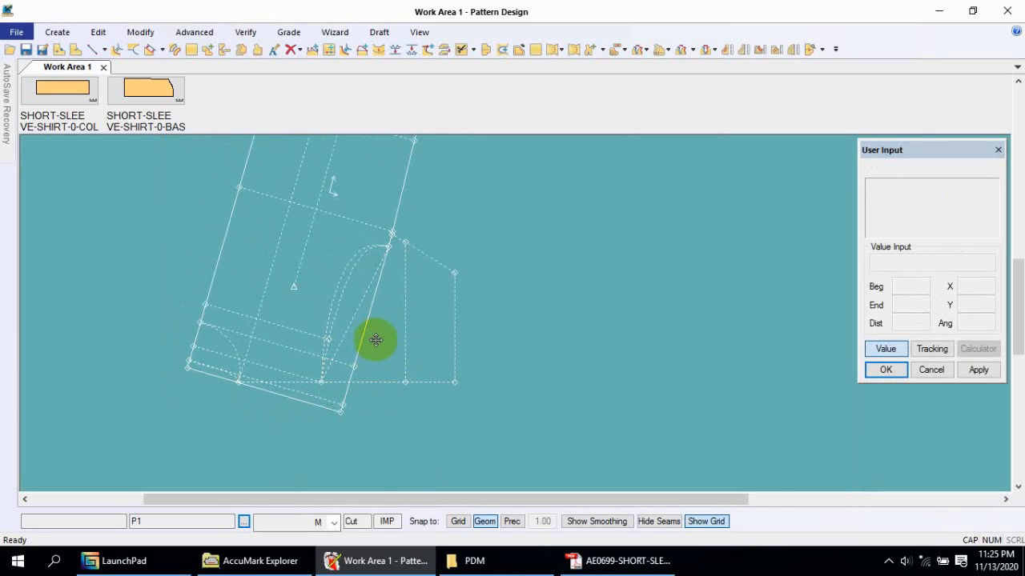
Draw a 2-Point Curve from the armhole's shoulder point to the inner end of the underarm extension line, bulging along the outer armhole curve.
{"action": "scroll", "coordinate": [376, 340], "scroll_direction": "up", "scroll_amount": 2}
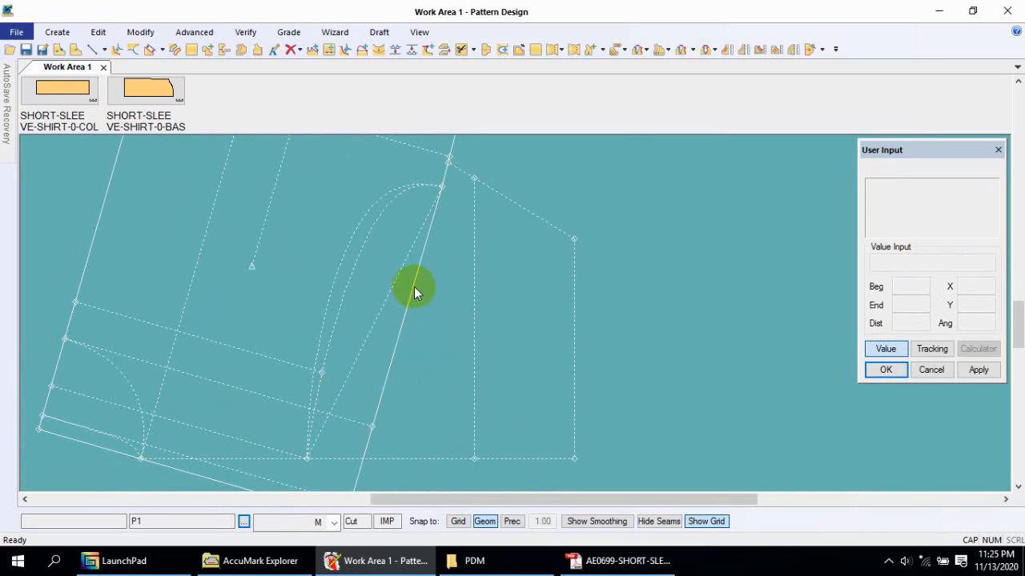
{"action": "left_click", "coordinate": [105, 51]}
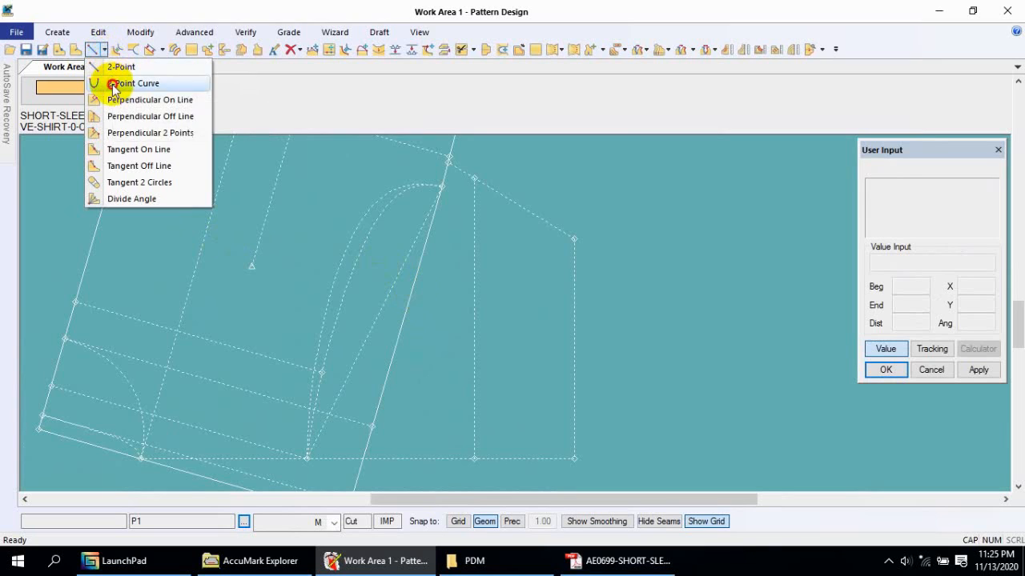
{"action": "left_click", "coordinate": [112, 83]}
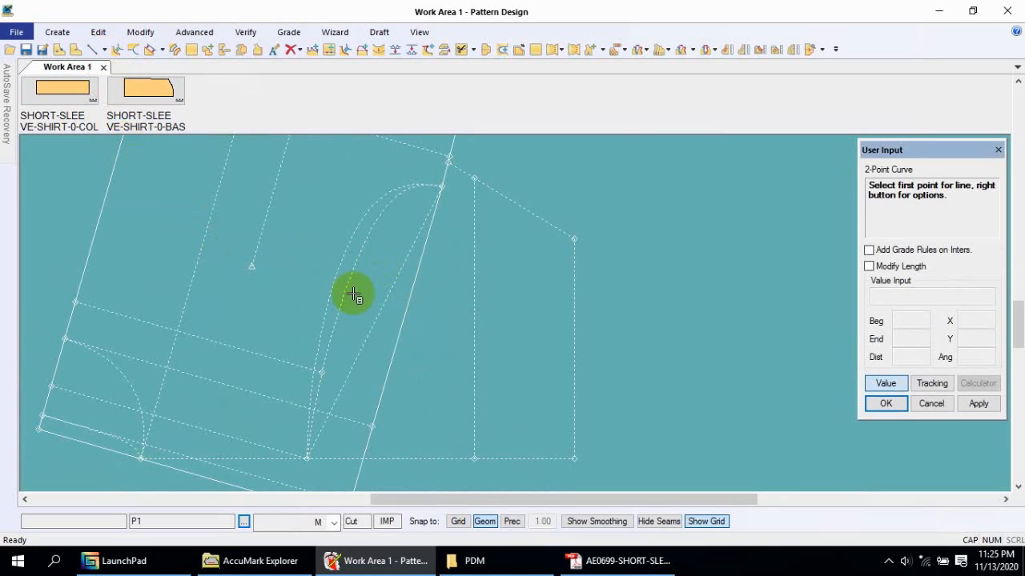
{"action": "left_click", "coordinate": [306, 458]}
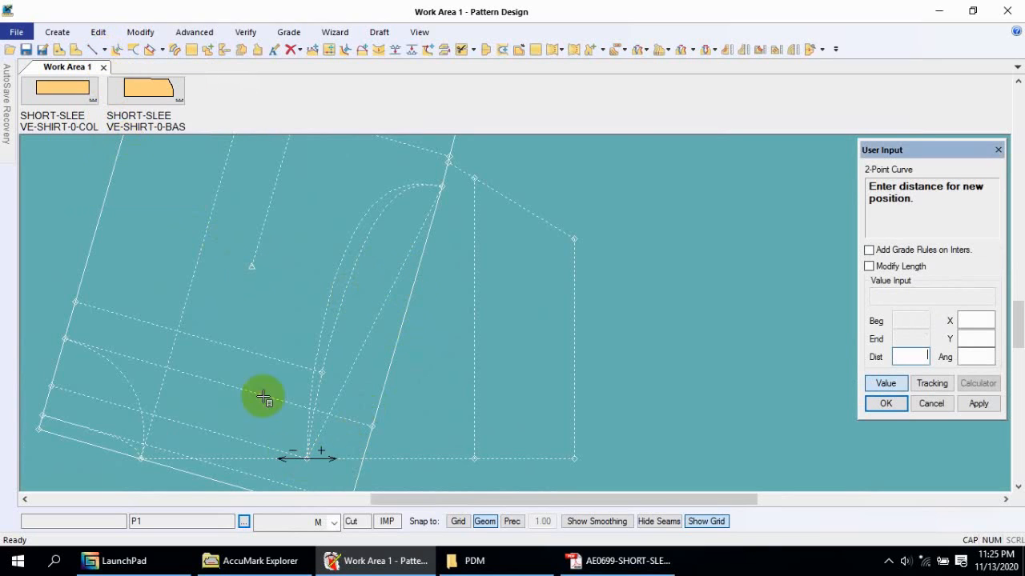
{"action": "left_click", "coordinate": [885, 383]}
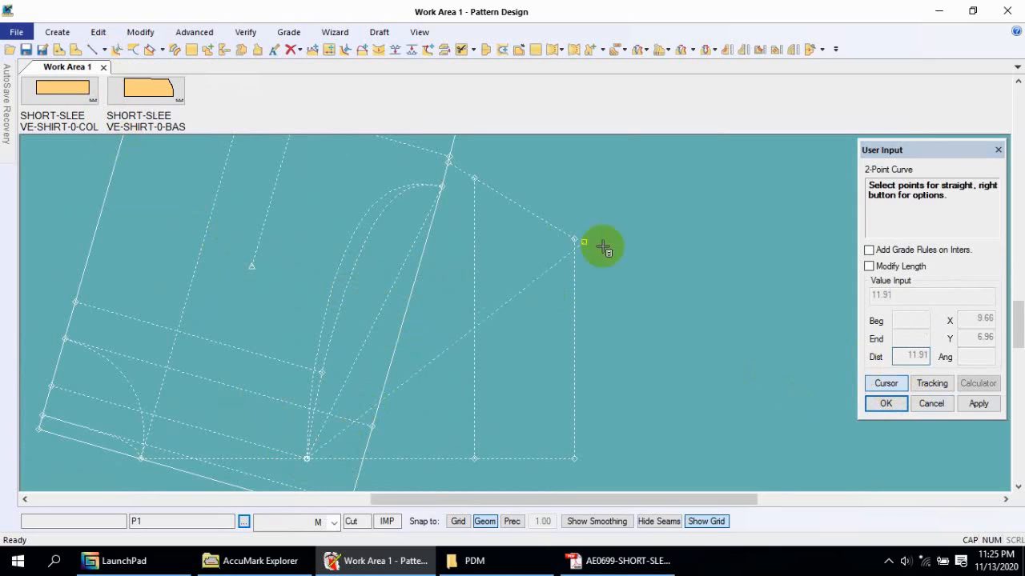
{"action": "left_click", "coordinate": [442, 161]}
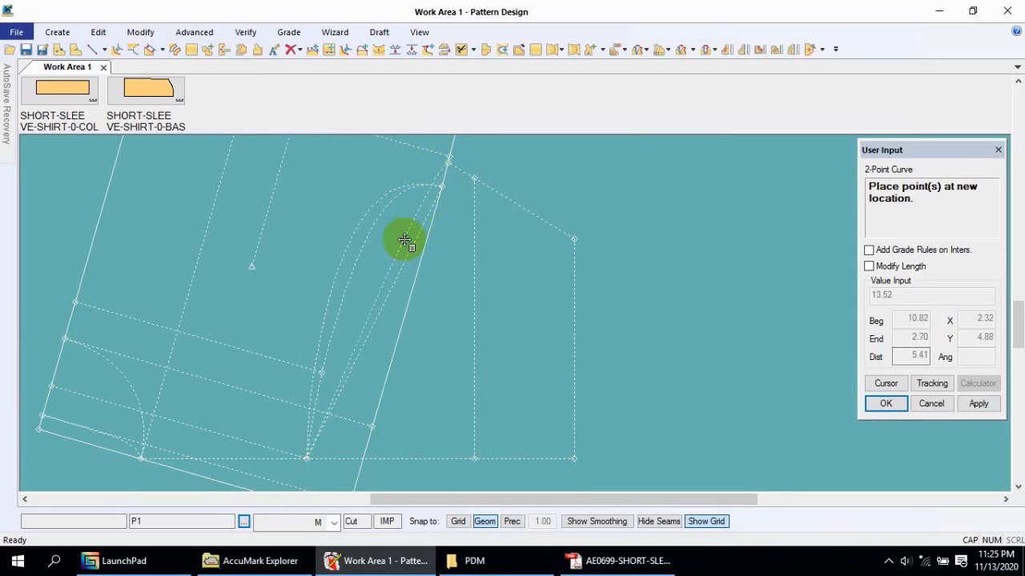
{"action": "left_click", "coordinate": [349, 253]}
{"action": "right_click", "coordinate": [344, 261]}
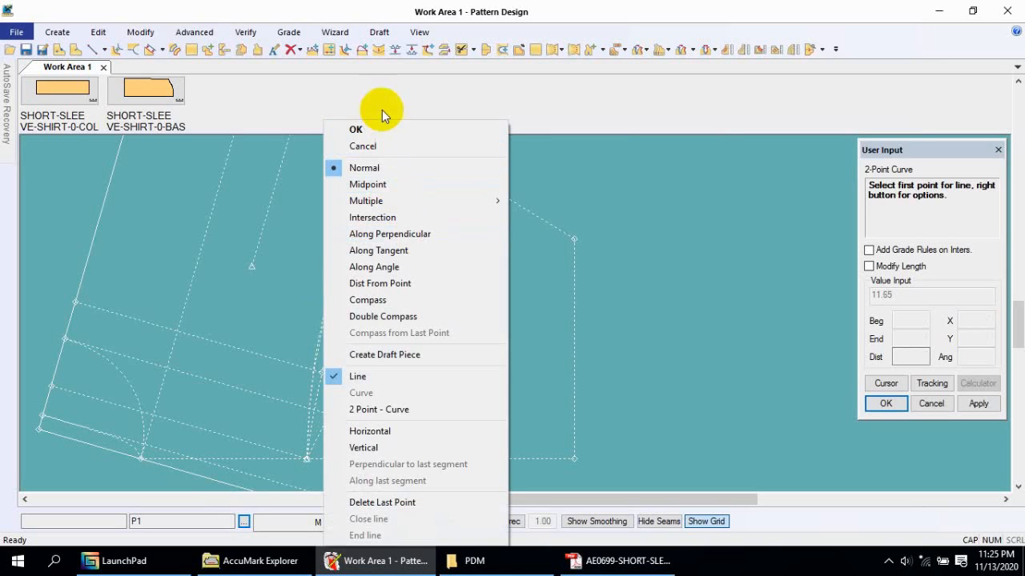
{"action": "left_click", "coordinate": [377, 146]}
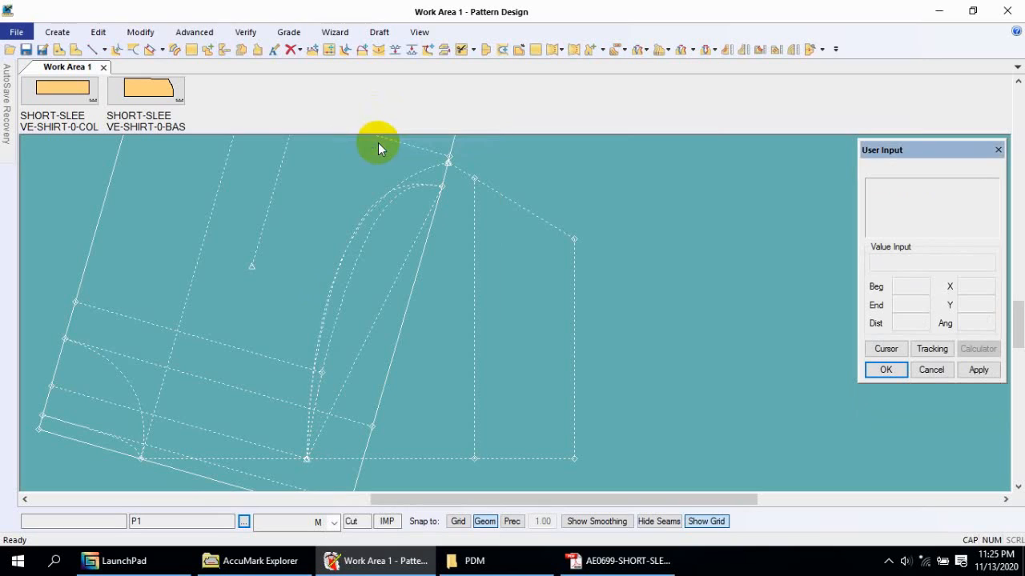
Reshape the new sleeve curve with Modify Curve between its underarm end and about mid-curve, pulling that section inward toward the body's side line.
{"action": "left_click", "coordinate": [363, 50]}
{"action": "left_click_drag", "start_coordinate": [432, 166], "coordinate": [457, 146]}
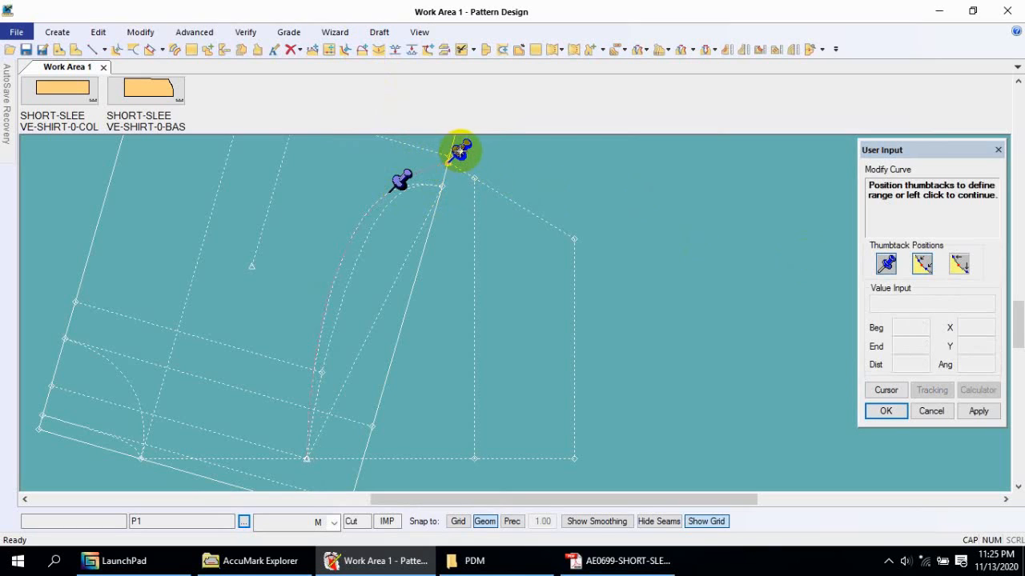
{"action": "left_click_drag", "start_coordinate": [407, 174], "coordinate": [316, 267]}
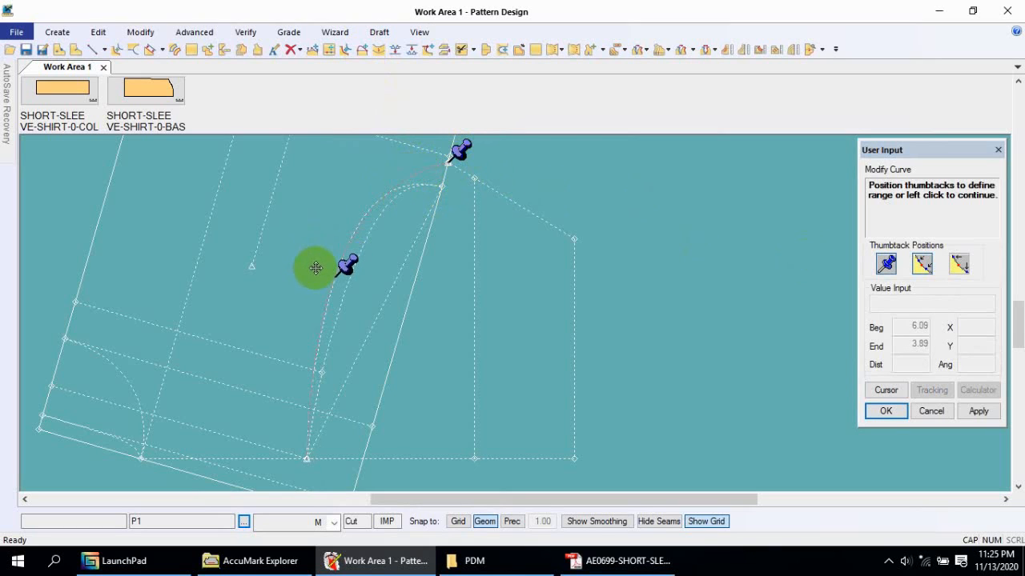
{"action": "left_click", "coordinate": [407, 210]}
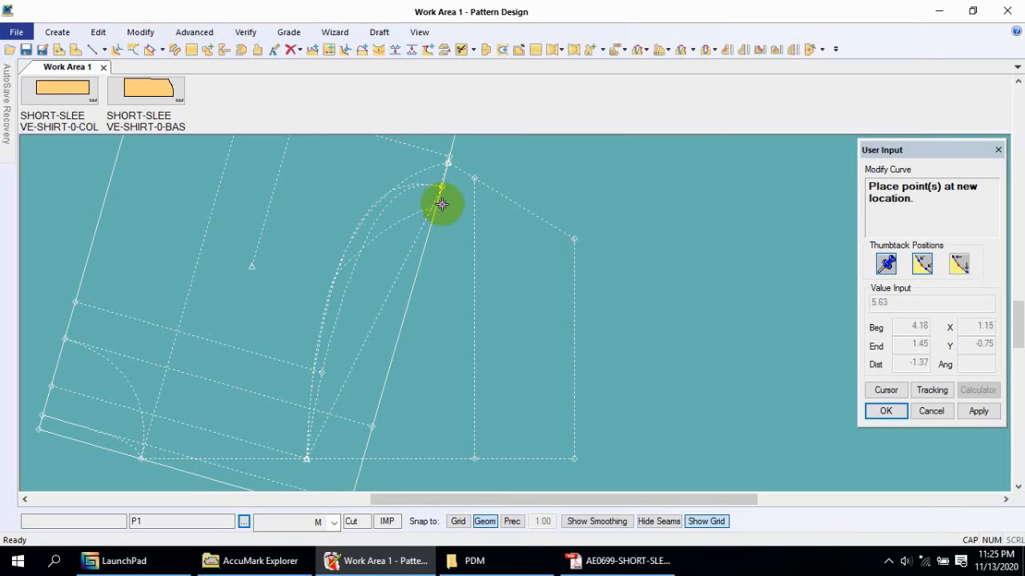
{"action": "left_click", "coordinate": [445, 207]}
{"action": "right_click", "coordinate": [524, 156]}
{"action": "left_click", "coordinate": [524, 152]}
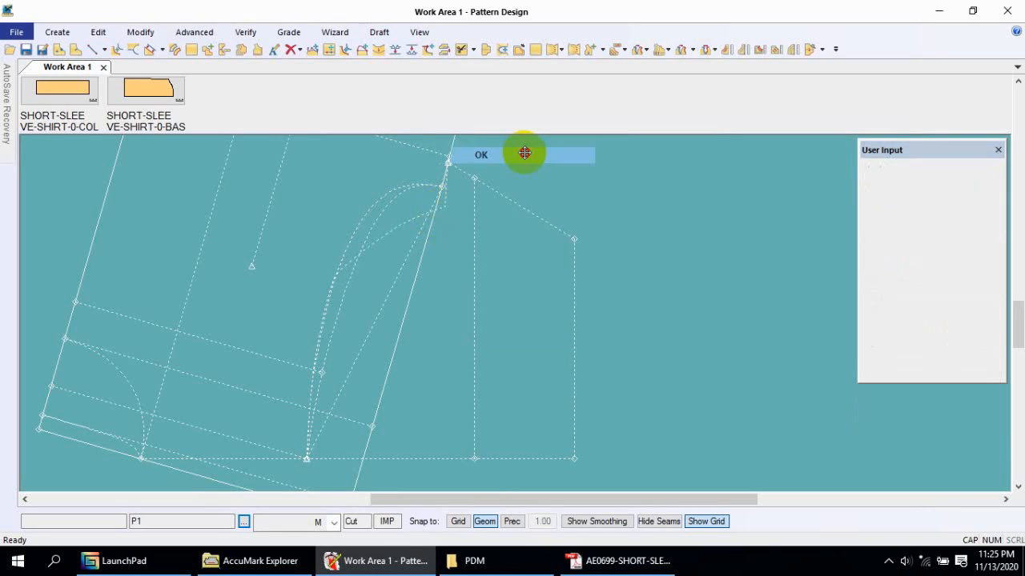
{"action": "middle_click_drag", "start_coordinate": [524, 152], "coordinate": [464, 216]}
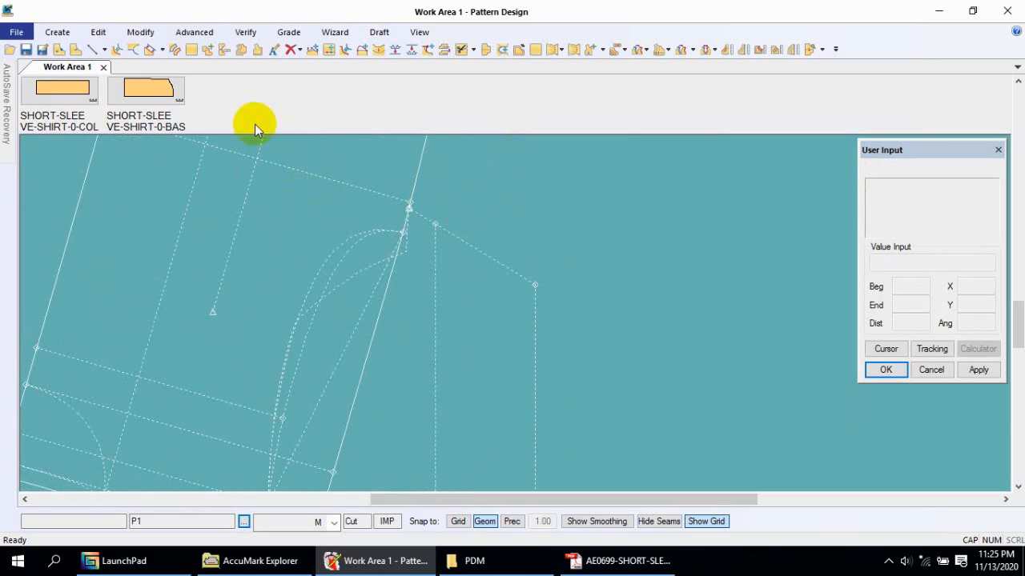
Smooth the upper section of the new sleeve curve below the shoulder point with Smooth Line, trying shorter and longer ranges.
{"action": "left_click", "coordinate": [378, 49]}
{"action": "left_click", "coordinate": [368, 258]}
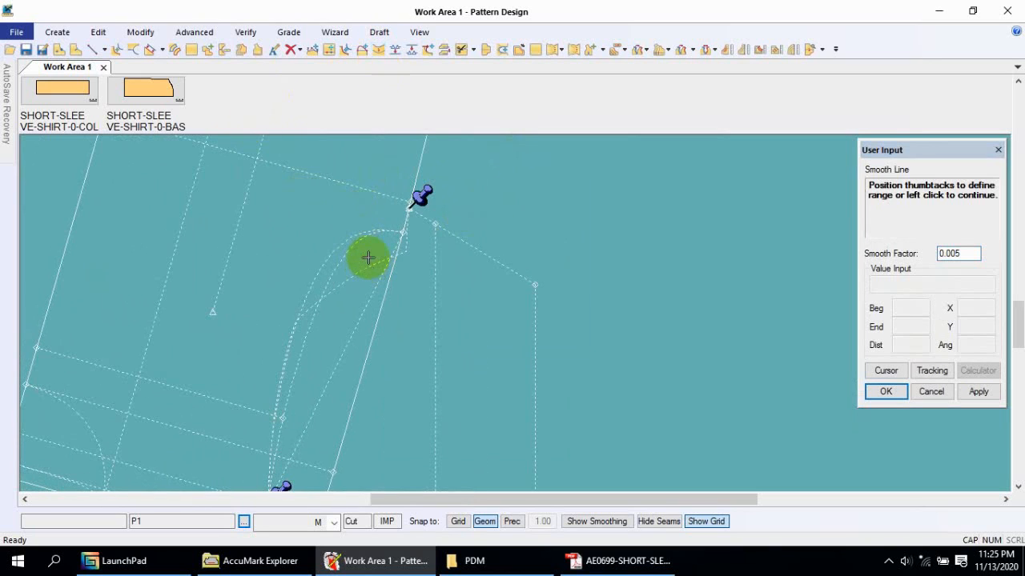
{"action": "scroll", "coordinate": [437, 170], "scroll_direction": "down", "scroll_amount": 2}
{"action": "left_click_drag", "start_coordinate": [339, 374], "coordinate": [378, 251]}
{"action": "scroll", "coordinate": [404, 157], "scroll_direction": "up", "scroll_amount": 2}
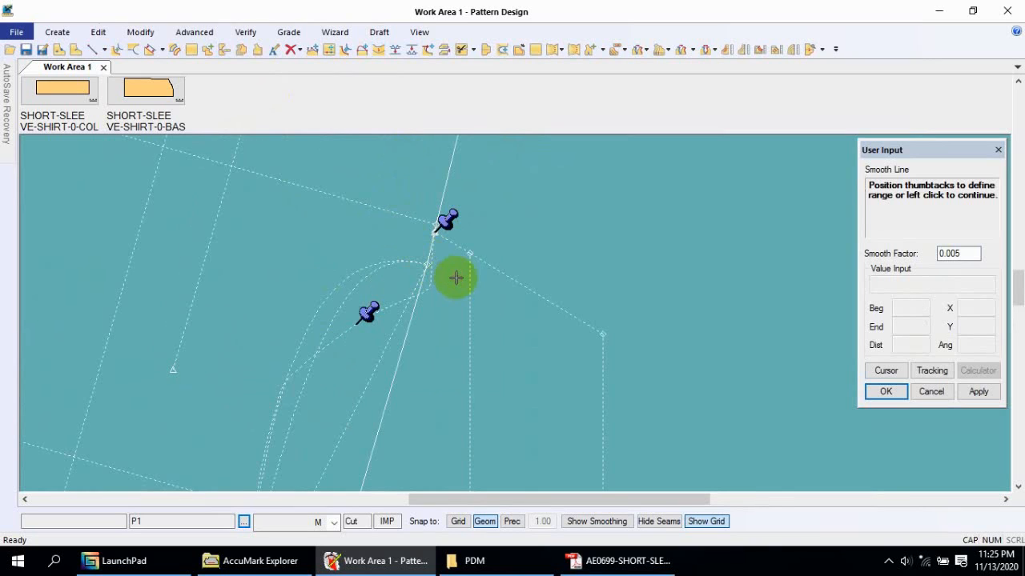
{"action": "scroll", "coordinate": [404, 263], "scroll_direction": "up", "scroll_amount": 2}
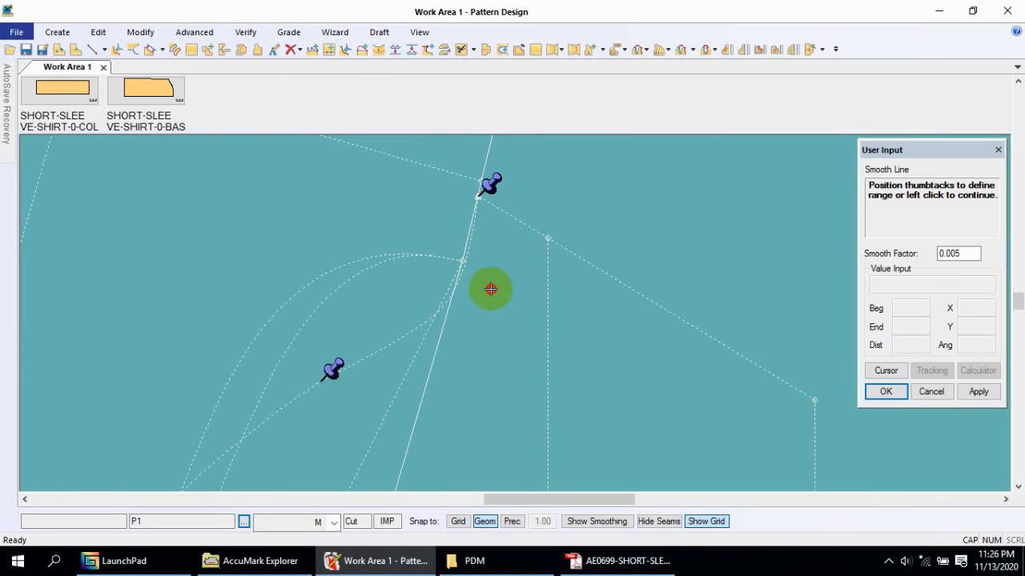
{"action": "left_click_drag", "start_coordinate": [333, 361], "coordinate": [412, 340]}
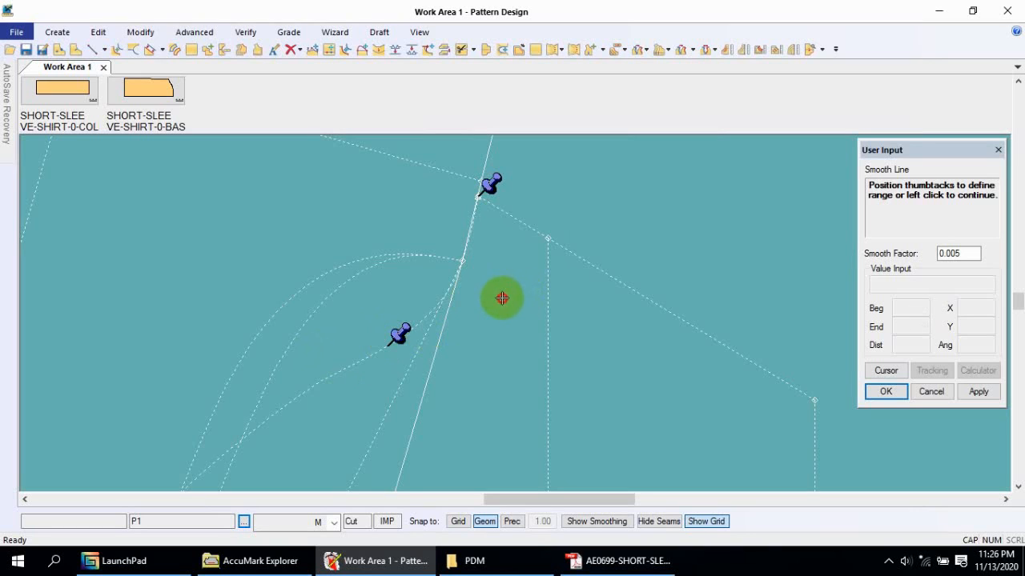
{"action": "left_click_drag", "start_coordinate": [395, 331], "coordinate": [262, 384]}
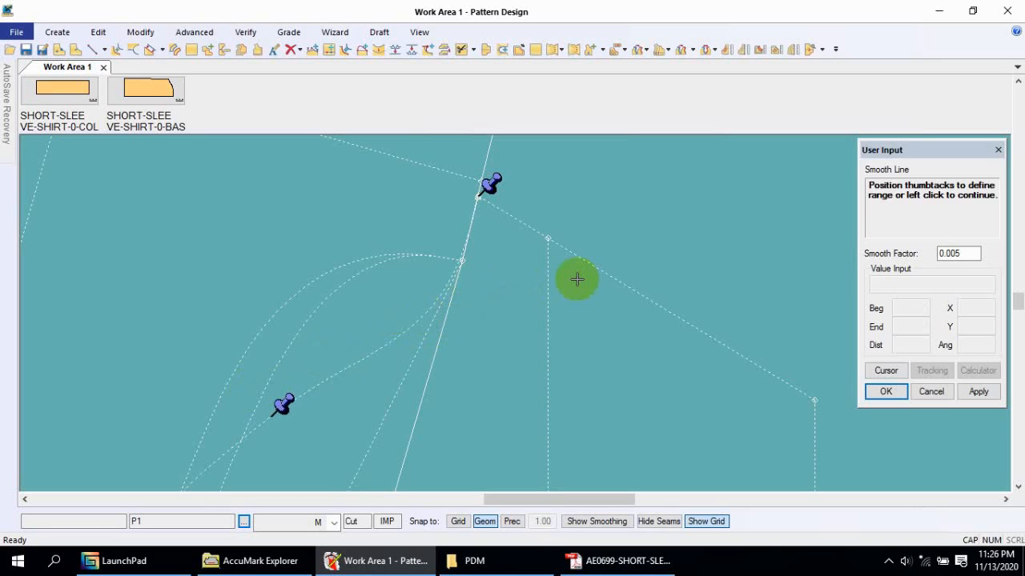
Smooth the sleeve curve's middle with Smooth Line, extending the range down toward the underarm and adjusting its upper limit.
{"action": "scroll", "coordinate": [532, 184], "scroll_direction": "down", "scroll_amount": 3}
{"action": "scroll", "coordinate": [380, 184], "scroll_direction": "down", "scroll_amount": 3}
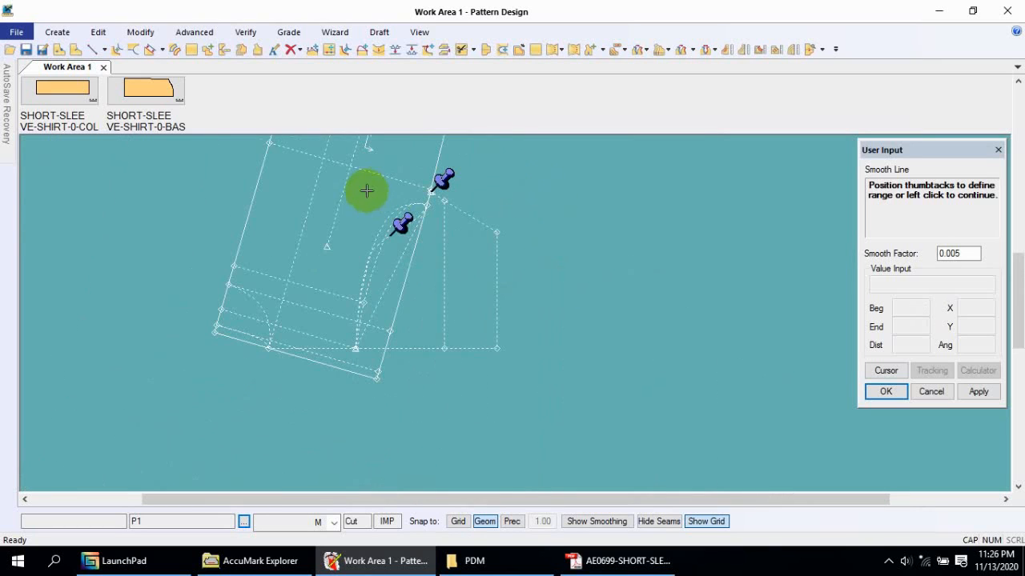
{"action": "scroll", "coordinate": [393, 185], "scroll_direction": "up", "scroll_amount": 3}
{"action": "left_click_drag", "start_coordinate": [425, 250], "coordinate": [327, 418]}
{"action": "left_click", "coordinate": [393, 322]}
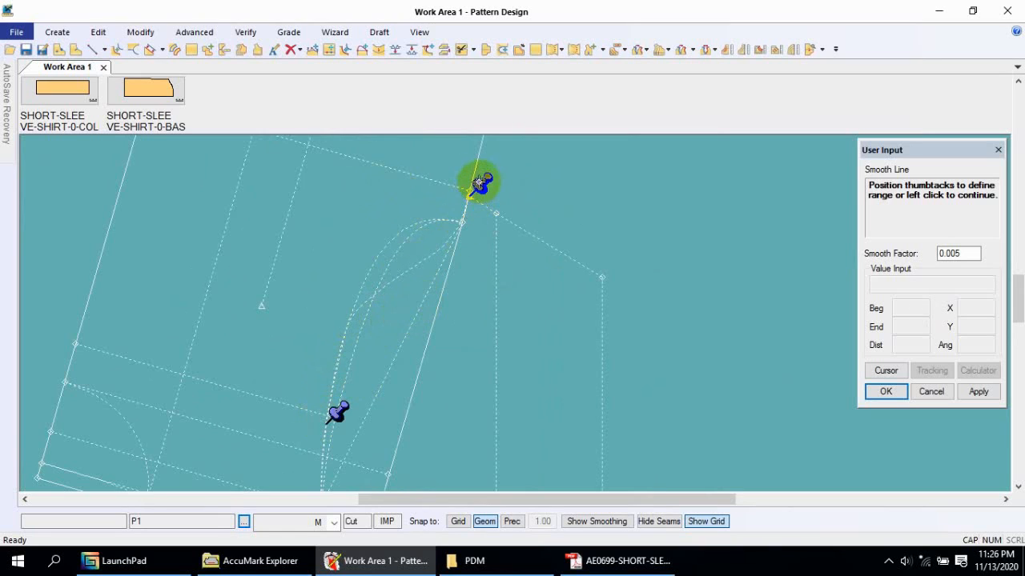
{"action": "left_click_drag", "start_coordinate": [477, 183], "coordinate": [394, 305]}
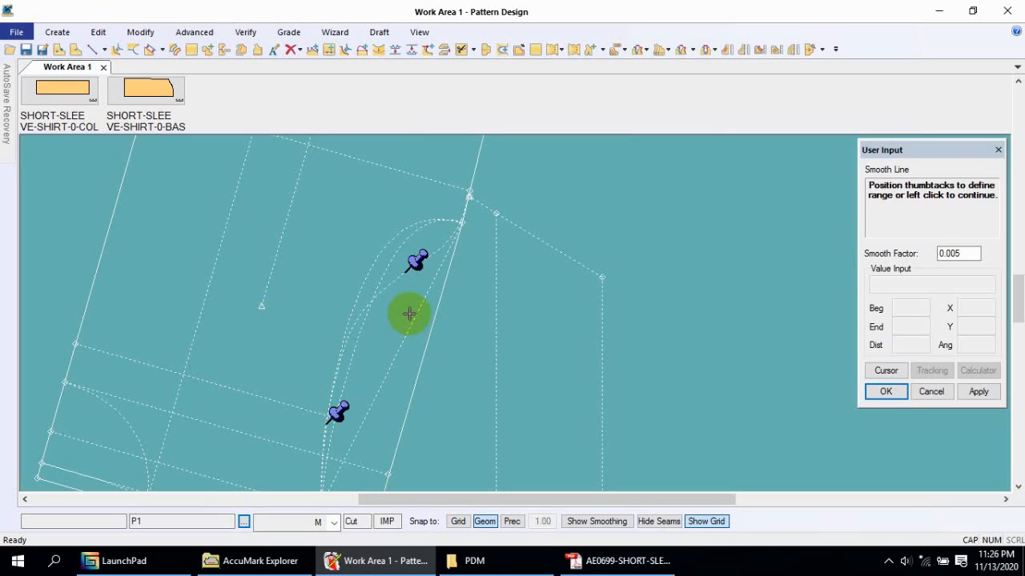
{"action": "left_click_drag", "start_coordinate": [415, 261], "coordinate": [480, 186]}
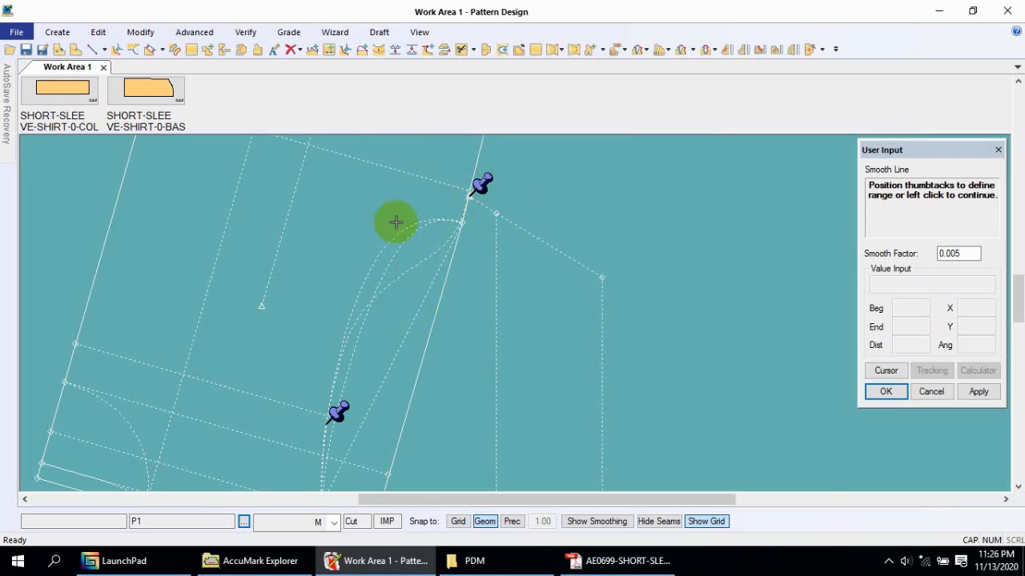
Smooth the full sleeve curve from the shoulder point to its underarm end, and finish the smoothing.
{"action": "scroll", "coordinate": [396, 223], "scroll_direction": "down", "scroll_amount": 1}
{"action": "left_click_drag", "start_coordinate": [359, 339], "coordinate": [346, 404]}
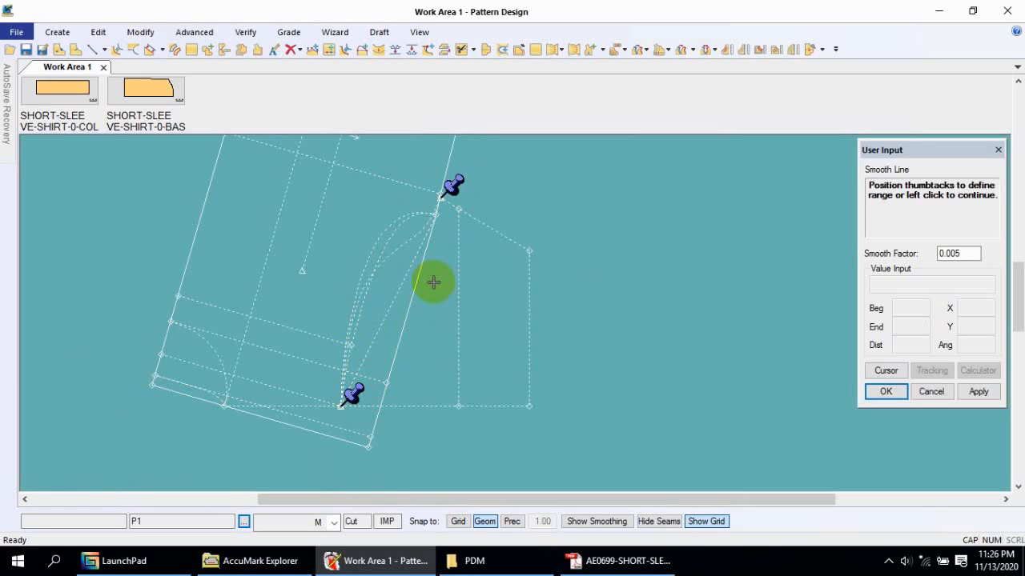
{"action": "right_click", "coordinate": [433, 281]}
{"action": "left_click", "coordinate": [433, 303]}
{"action": "right_click", "coordinate": [441, 283]}
{"action": "left_click", "coordinate": [440, 285]}
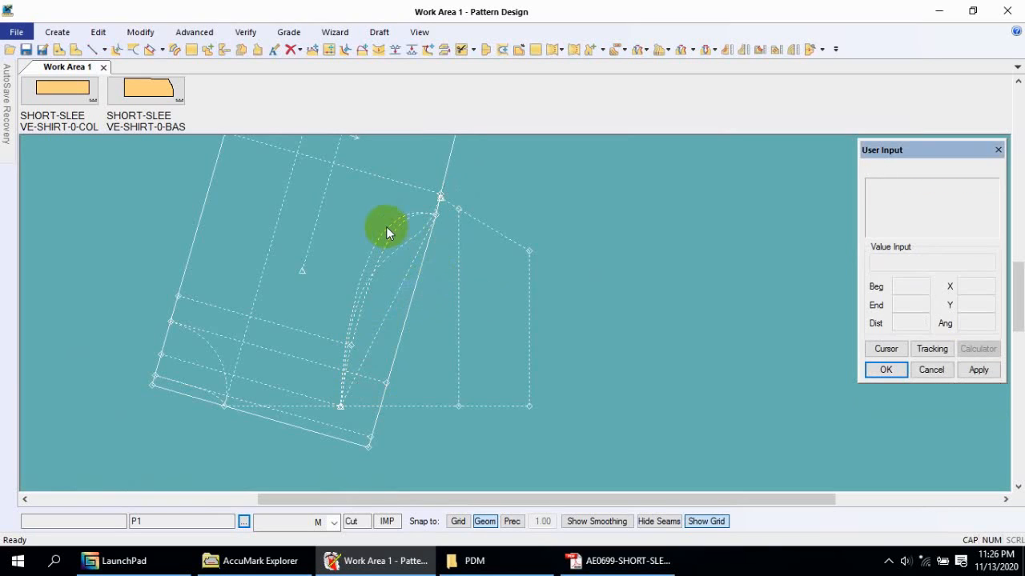
Add one even offset of the smoothed sleeve curve at a distance of -0.375, toward the body's side line.
{"action": "scroll", "coordinate": [385, 232], "scroll_direction": "up", "scroll_amount": 5}
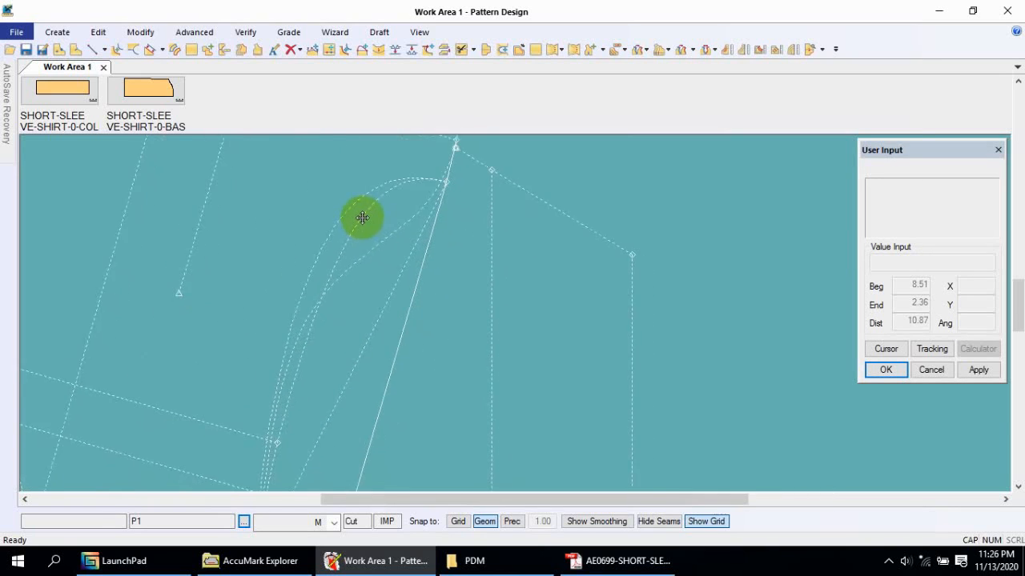
{"action": "scroll", "coordinate": [363, 218], "scroll_direction": "down", "scroll_amount": 2}
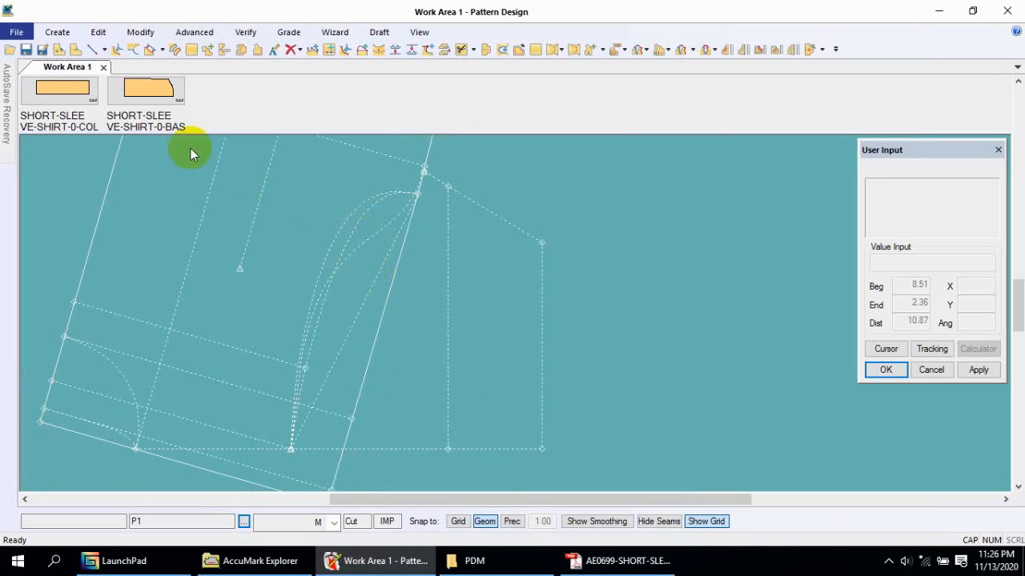
{"action": "left_click", "coordinate": [57, 32]}
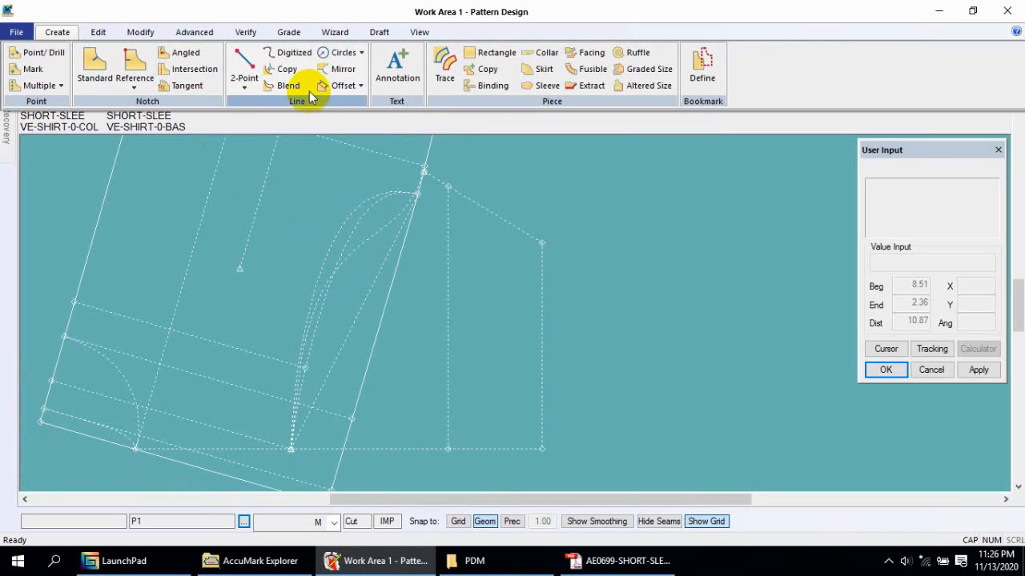
{"action": "left_click", "coordinate": [332, 86]}
{"action": "left_click", "coordinate": [352, 124]}
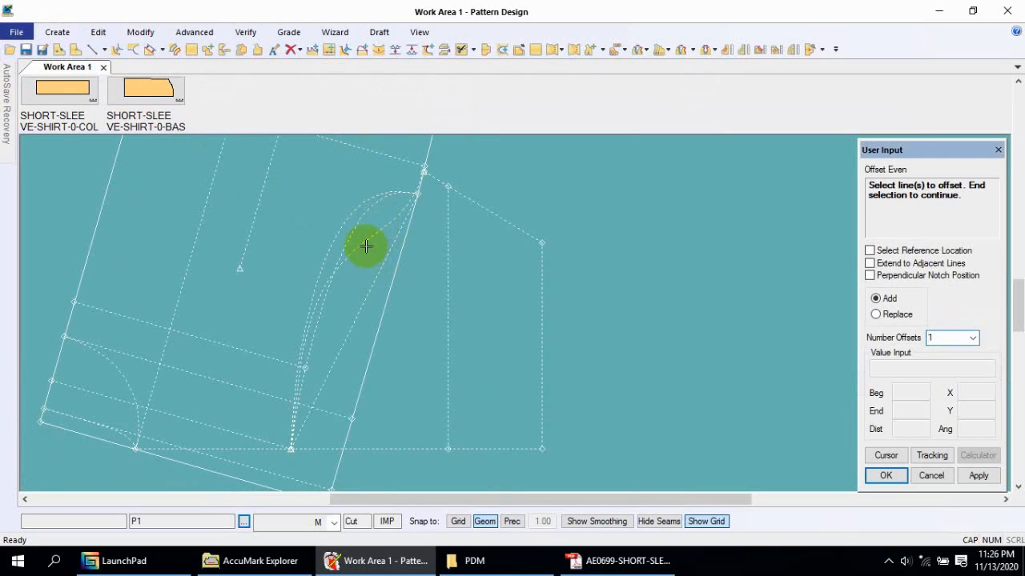
{"action": "left_click", "coordinate": [368, 245]}
{"action": "right_click", "coordinate": [373, 246]}
{"action": "left_click", "coordinate": [375, 248]}
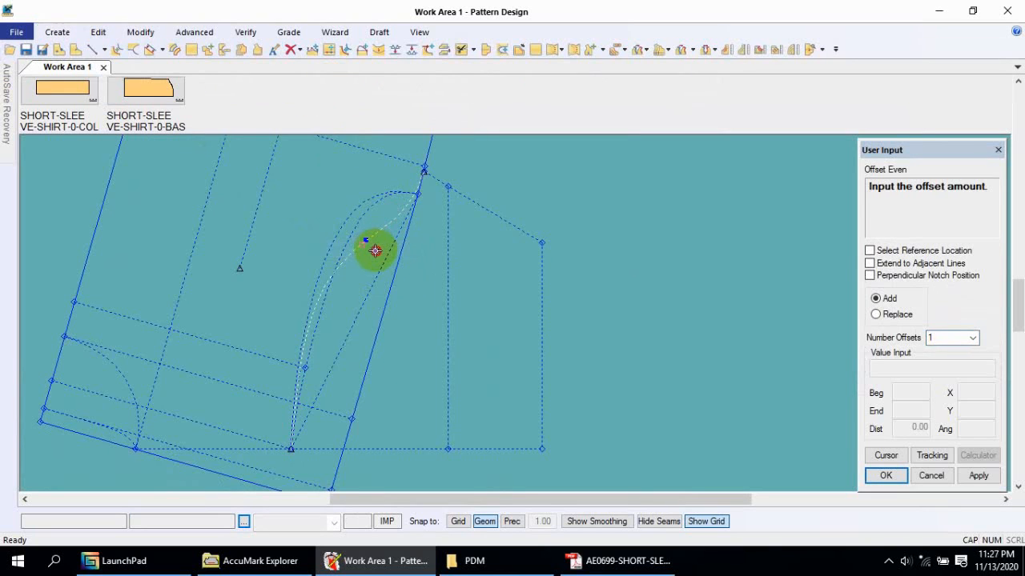
{"action": "left_click", "coordinate": [376, 251]}
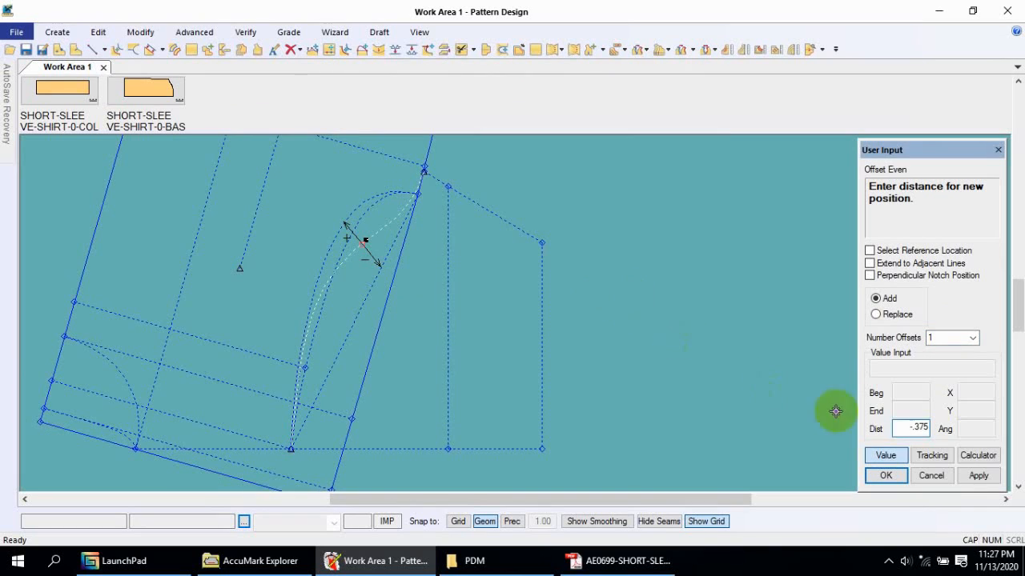
{"action": "left_click", "coordinate": [978, 476]}
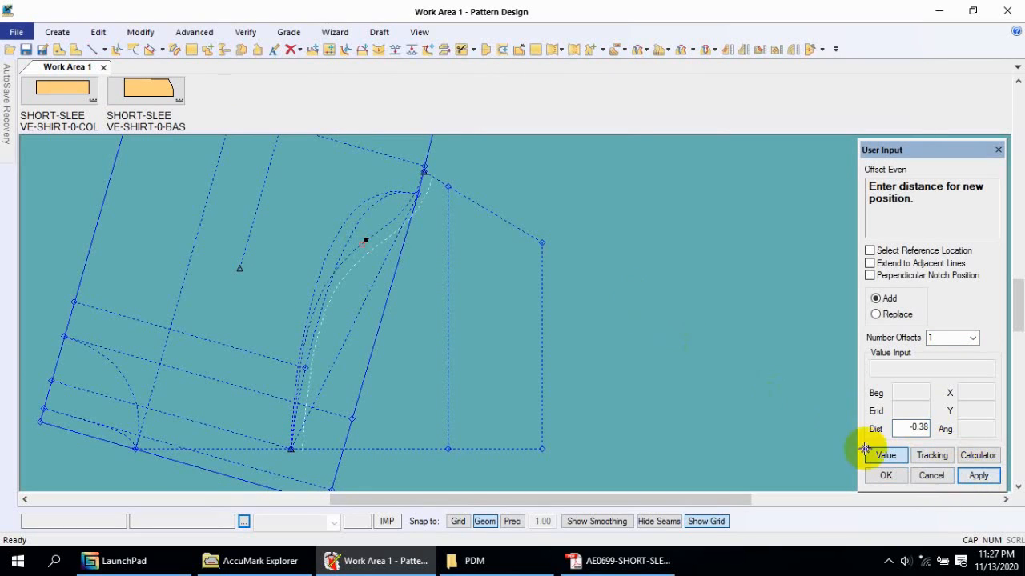
{"action": "left_click", "coordinate": [900, 477]}
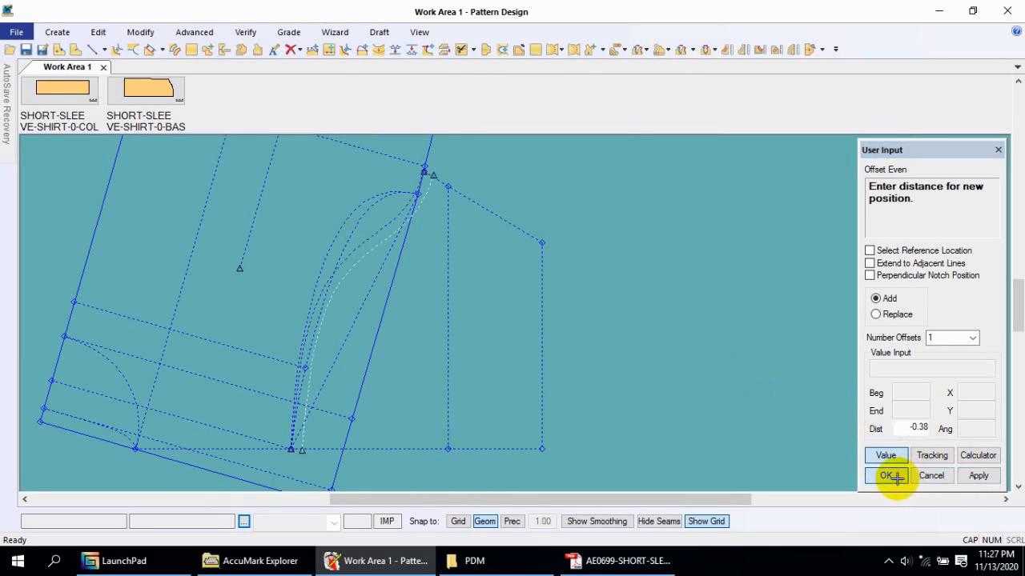
{"action": "right_click", "coordinate": [521, 253]}
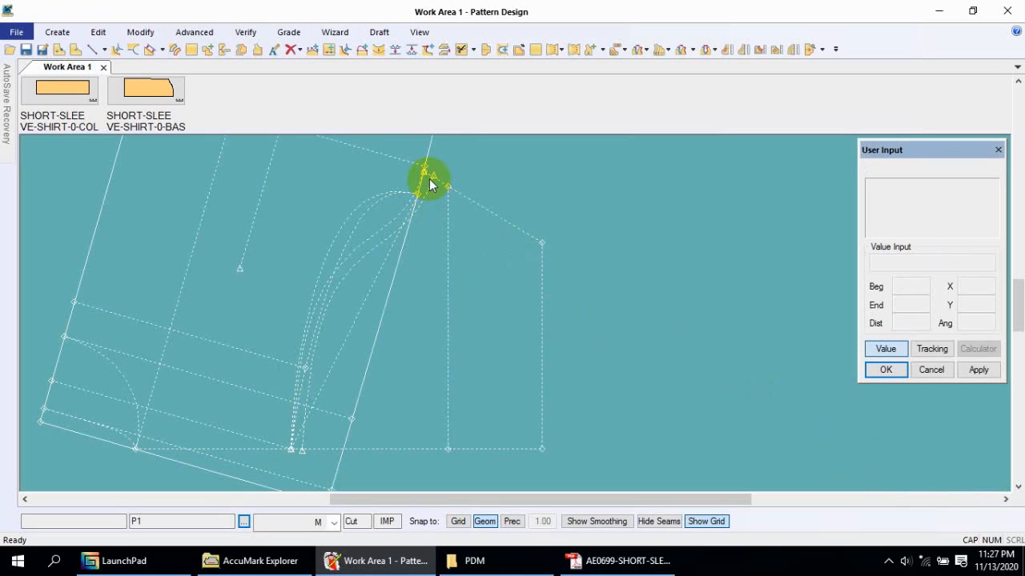
Move the offset curve's upper end onto the original curve's shoulder point with Move Smooth, limiting the reshaping to its upper part.
{"action": "scroll", "coordinate": [429, 179], "scroll_direction": "up", "scroll_amount": 3}
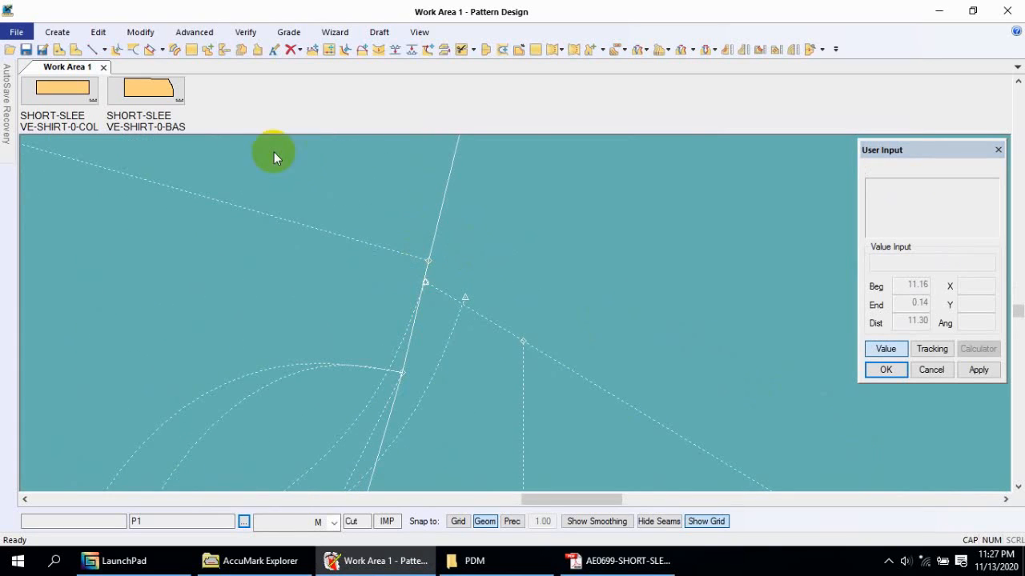
{"action": "left_click", "coordinate": [141, 33]}
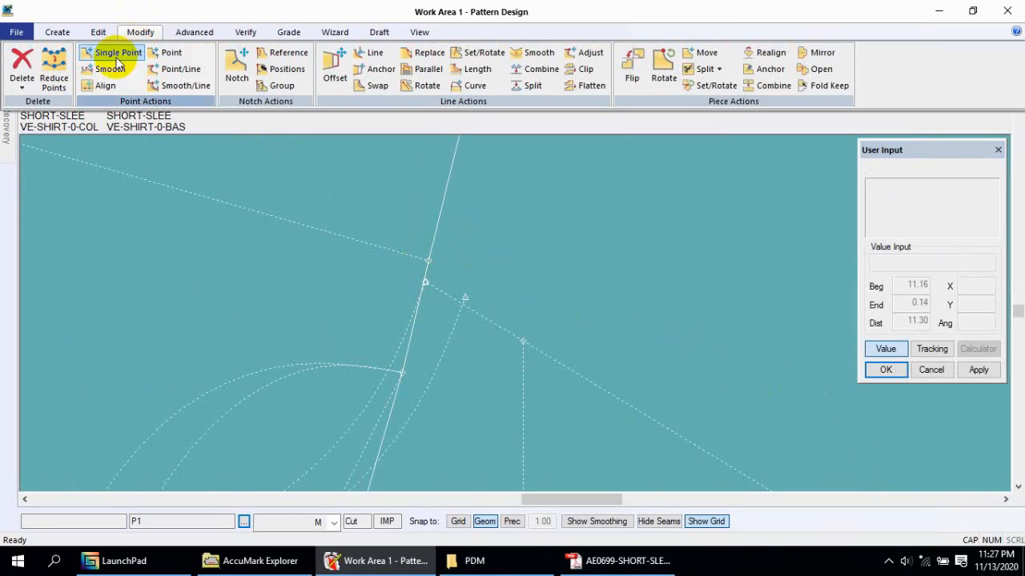
{"action": "left_click", "coordinate": [104, 51]}
{"action": "left_click", "coordinate": [465, 298]}
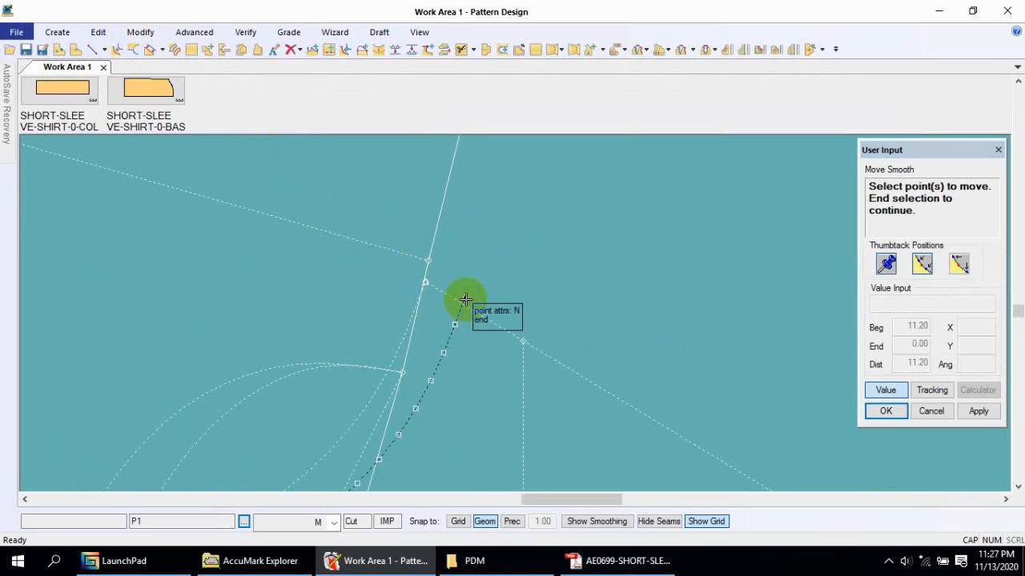
{"action": "scroll", "coordinate": [496, 232], "scroll_direction": "down", "scroll_amount": 2}
{"action": "right_click", "coordinate": [551, 251]}
{"action": "left_click", "coordinate": [550, 249]}
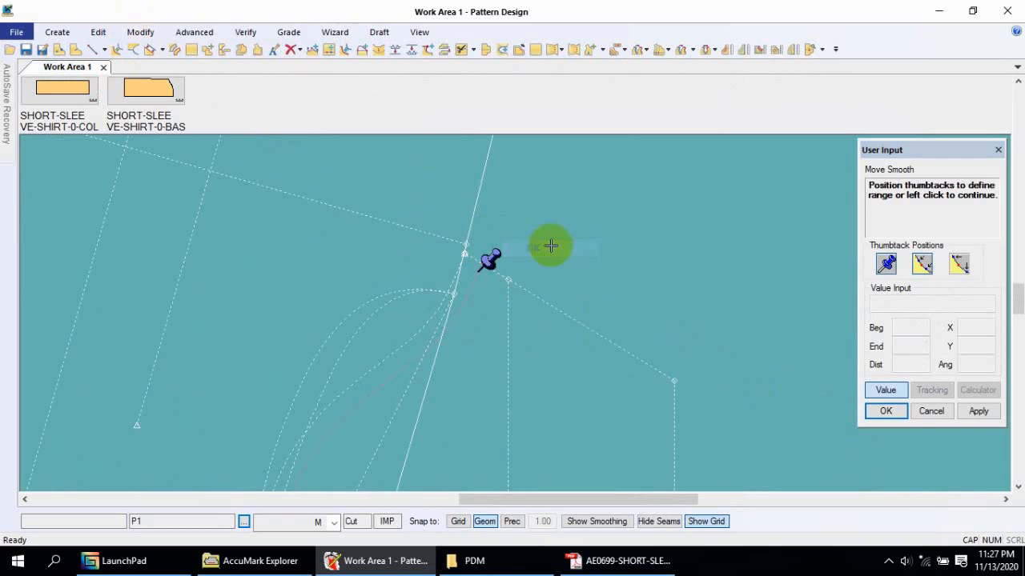
{"action": "left_click", "coordinate": [492, 259]}
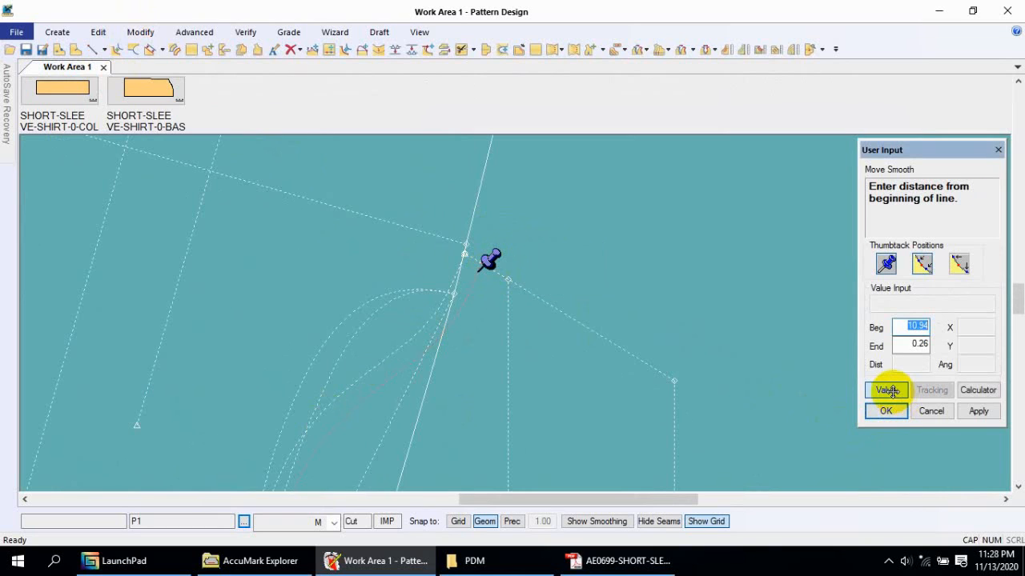
{"action": "left_click", "coordinate": [883, 412]}
{"action": "left_click_drag", "start_coordinate": [393, 430], "coordinate": [314, 450]}
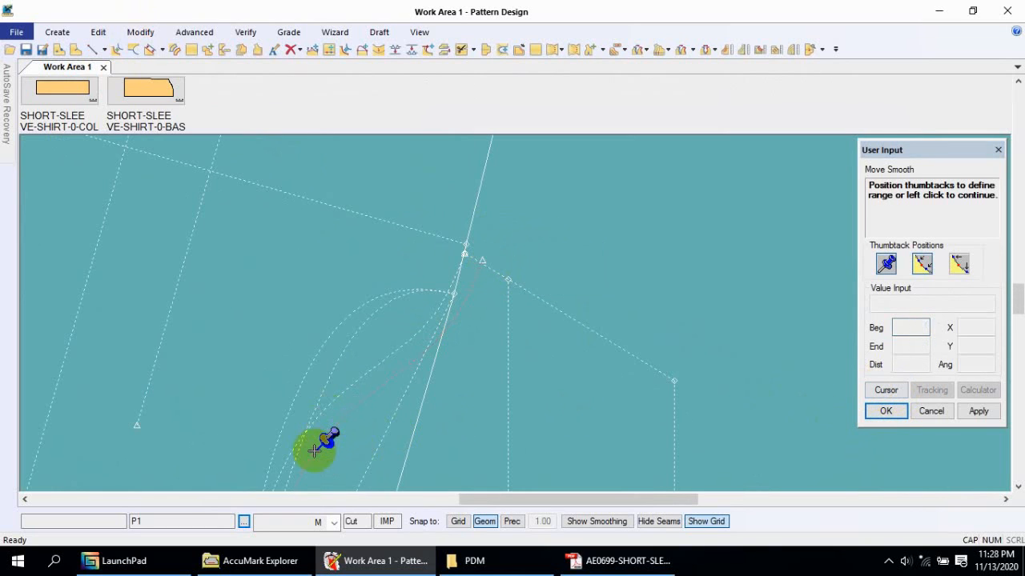
{"action": "right_click", "coordinate": [557, 278]}
{"action": "left_click", "coordinate": [557, 278]}
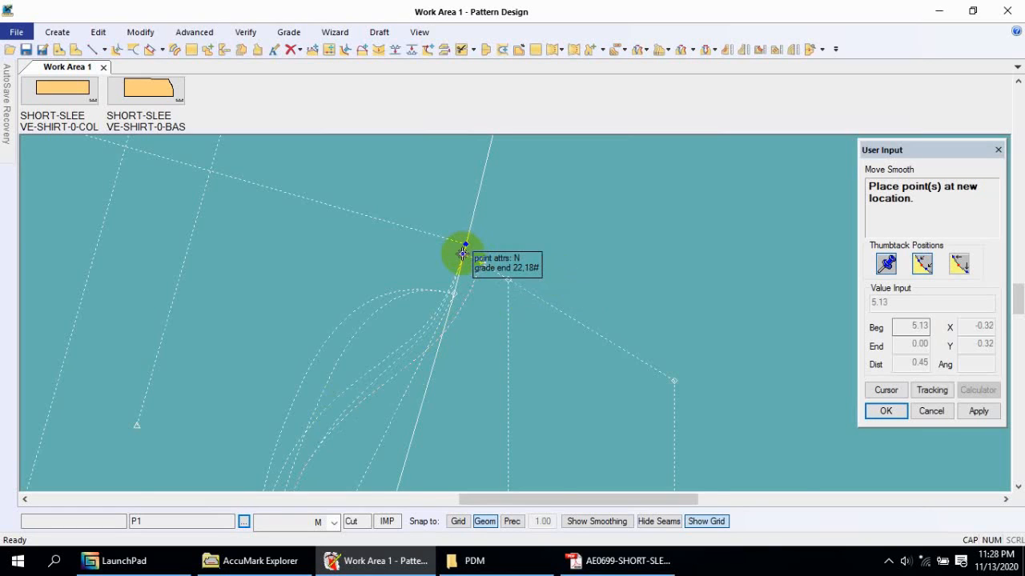
{"action": "scroll", "coordinate": [462, 254], "scroll_direction": "up", "scroll_amount": 2}
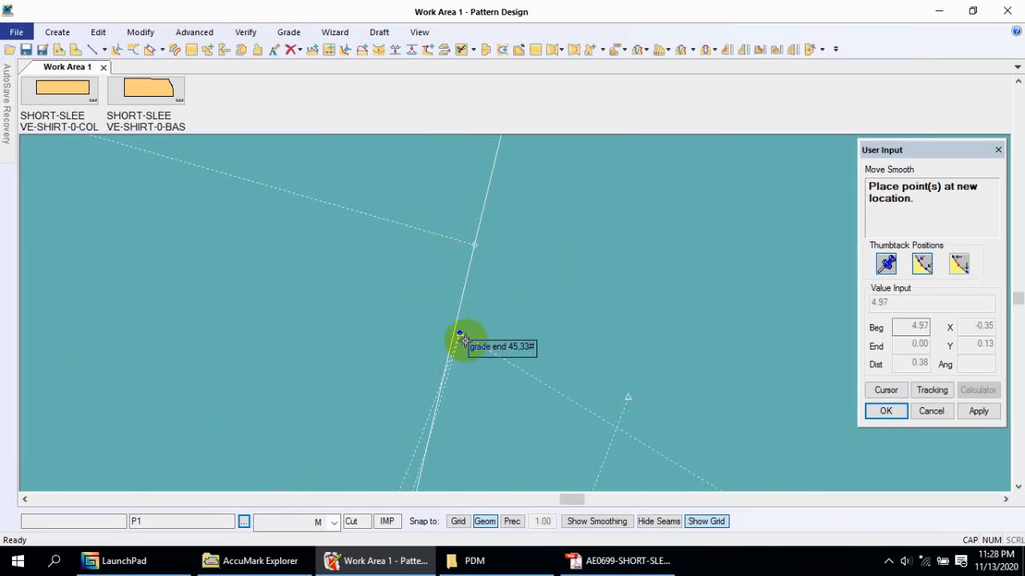
{"action": "left_click", "coordinate": [464, 340]}
{"action": "scroll", "coordinate": [533, 224], "scroll_direction": "down", "scroll_amount": 4}
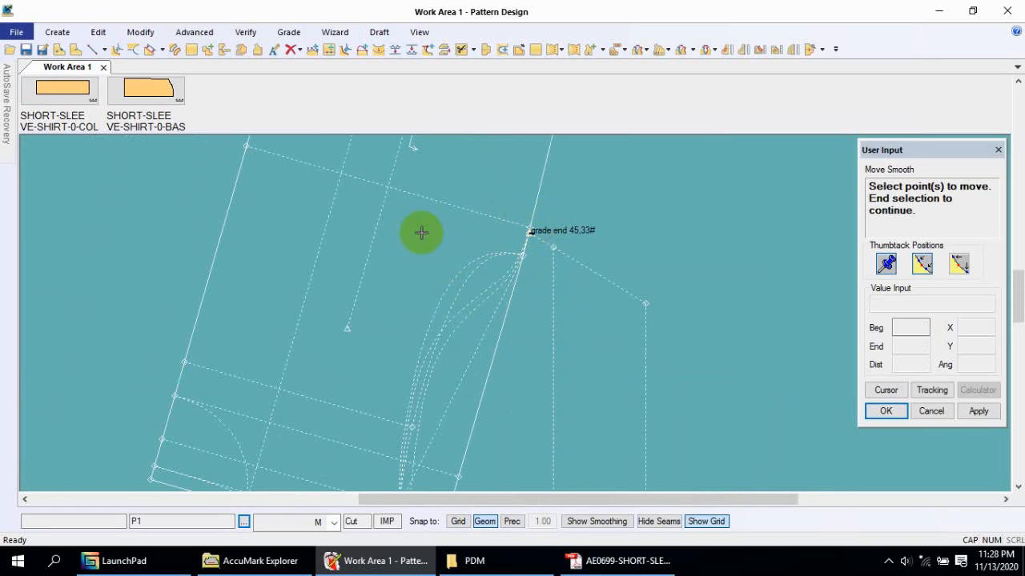
Move the offset curve's lower end onto the original curve's underarm point with Move Smooth, blending the change up to about mid-curve.
{"action": "scroll", "coordinate": [416, 304], "scroll_direction": "down", "scroll_amount": 2}
{"action": "scroll", "coordinate": [419, 336], "scroll_direction": "up", "scroll_amount": 4}
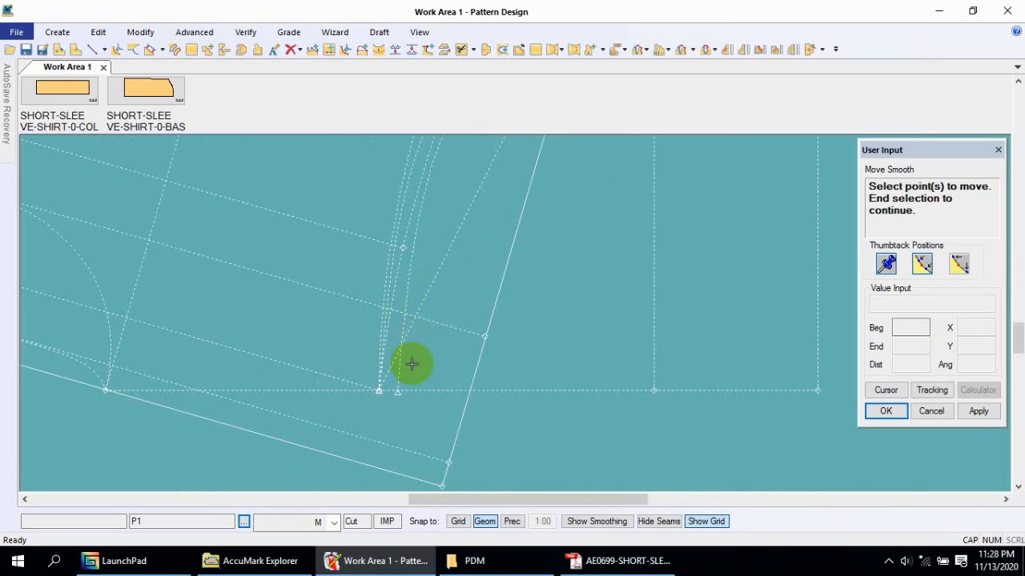
{"action": "scroll", "coordinate": [299, 416], "scroll_direction": "down", "scroll_amount": 2}
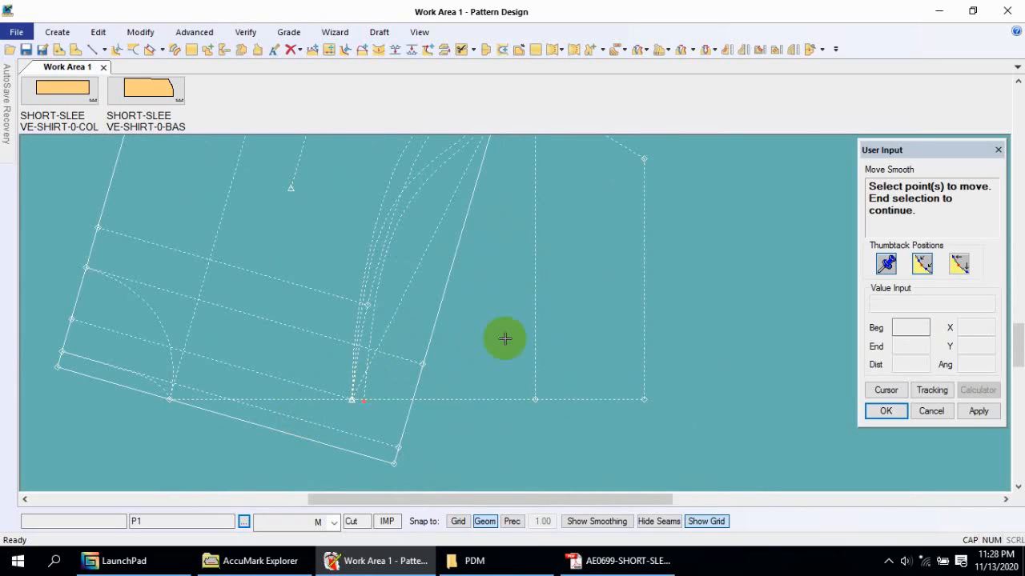
{"action": "right_click", "coordinate": [505, 339]}
{"action": "left_click", "coordinate": [505, 338]}
{"action": "left_click_drag", "start_coordinate": [377, 361], "coordinate": [418, 191]}
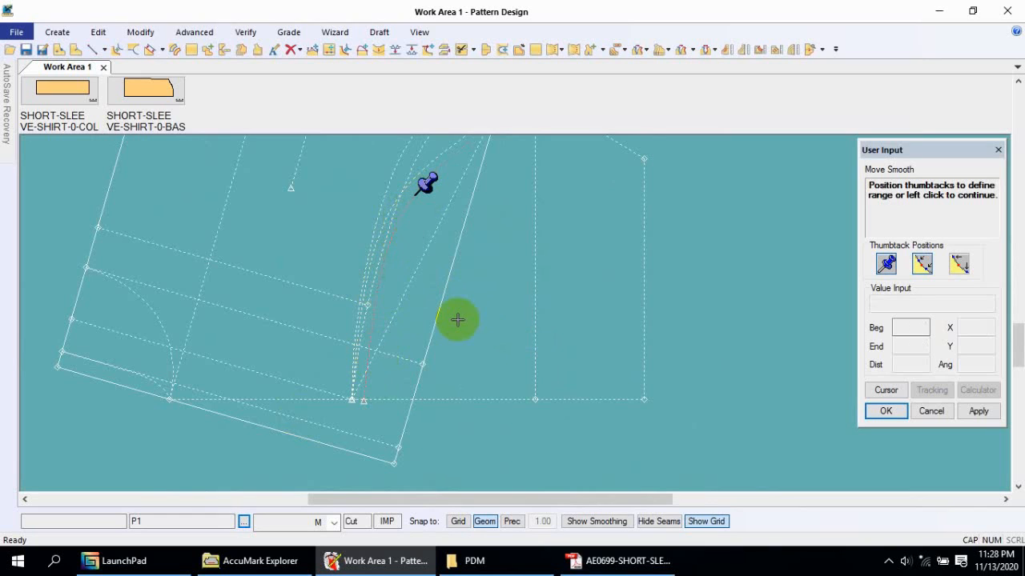
{"action": "right_click", "coordinate": [457, 320]}
{"action": "left_click", "coordinate": [455, 323]}
{"action": "left_click", "coordinate": [350, 400]}
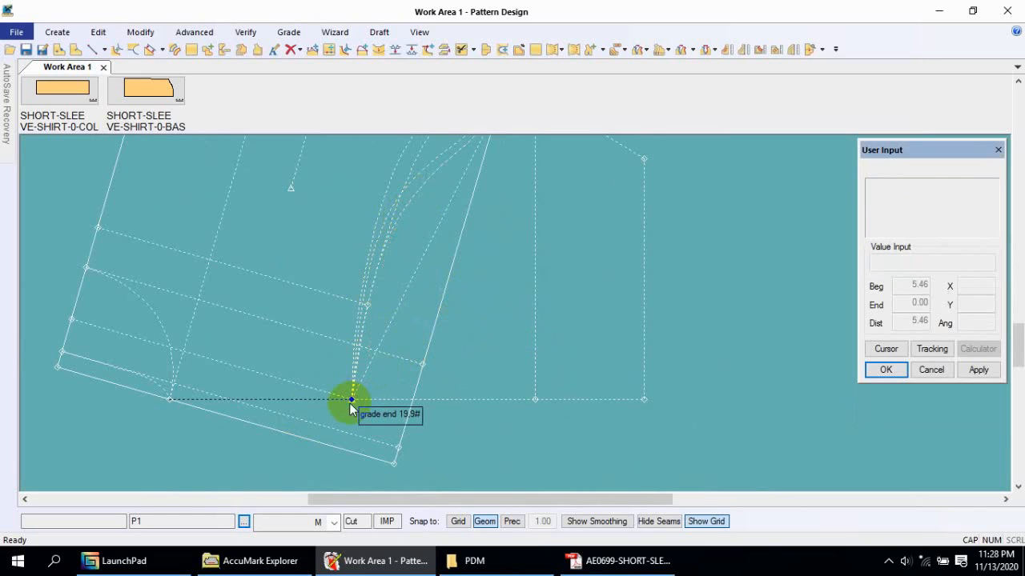
{"action": "right_click", "coordinate": [485, 258]}
{"action": "middle_click_drag", "start_coordinate": [484, 235], "coordinate": [444, 314]}
{"action": "scroll", "coordinate": [453, 311], "scroll_direction": "down", "scroll_amount": 3}
{"action": "scroll", "coordinate": [449, 309], "scroll_direction": "up", "scroll_amount": 3}
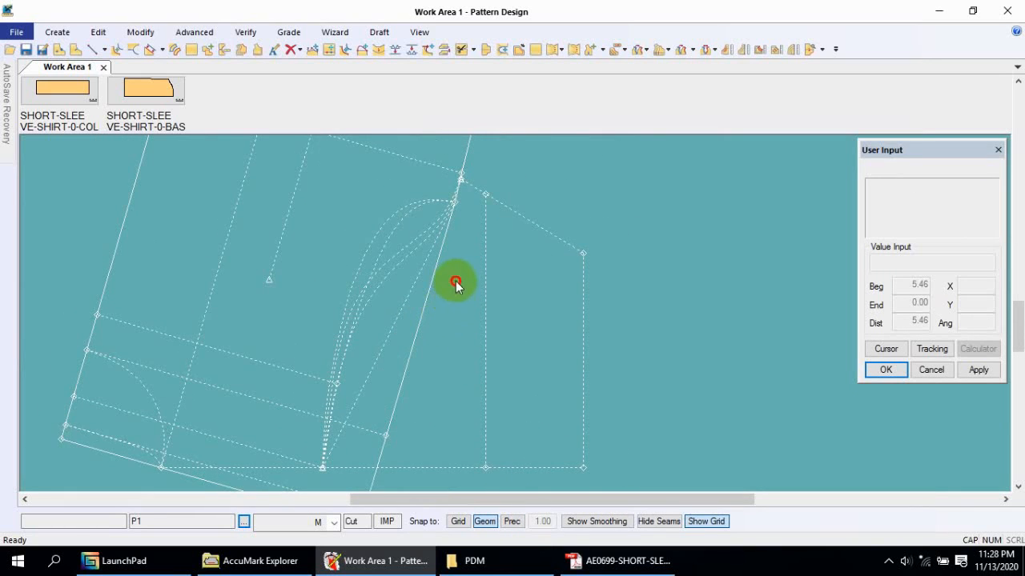
{"action": "scroll", "coordinate": [455, 284], "scroll_direction": "down", "scroll_amount": 3}
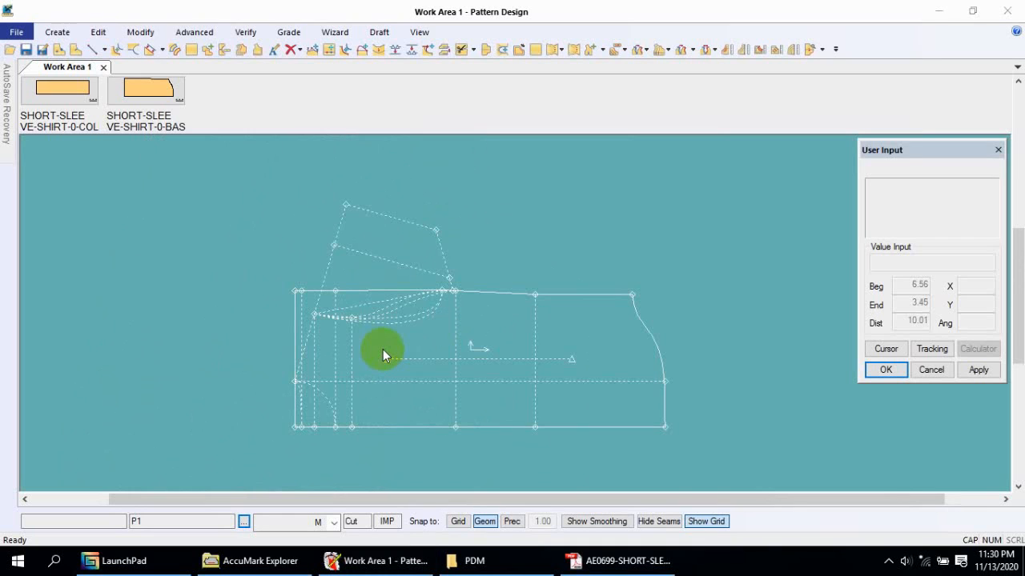
Mirror a sleeve cap curve about the sleeve's underarm line to check how it flows through the underarm point.
{"action": "middle_click_drag", "start_coordinate": [403, 350], "coordinate": [353, 332]}
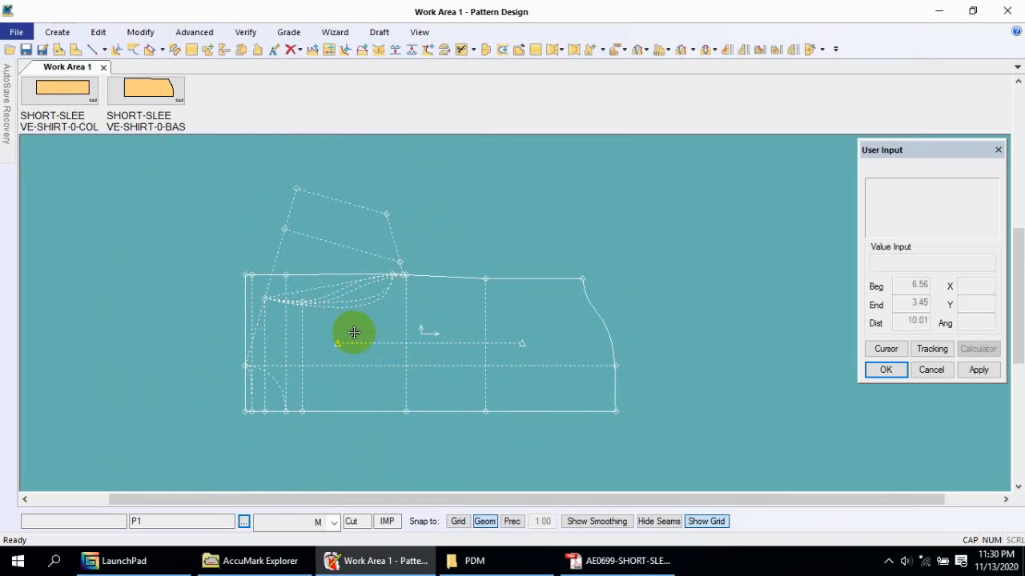
{"action": "scroll", "coordinate": [330, 289], "scroll_direction": "up", "scroll_amount": 5}
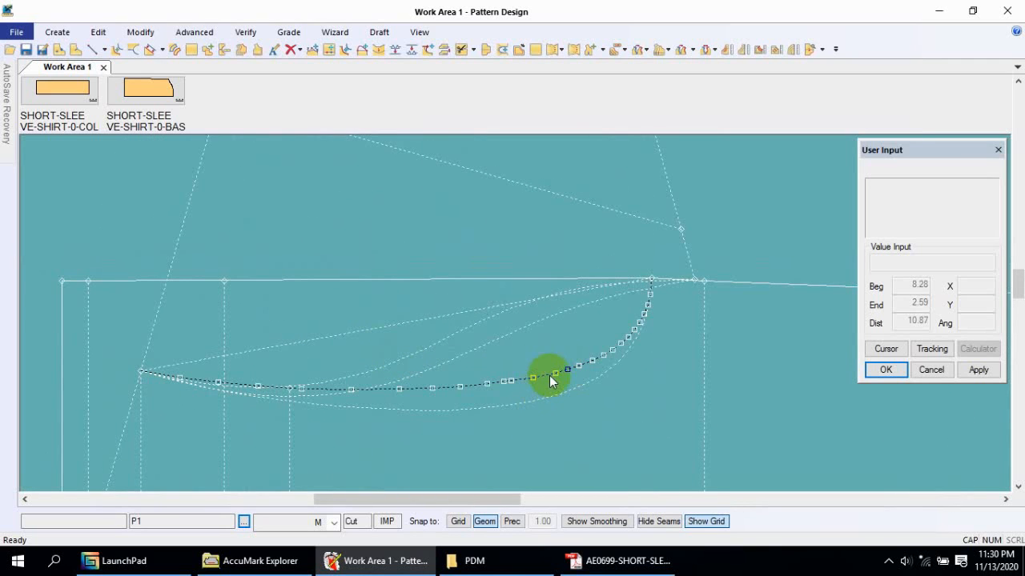
{"action": "middle_click_drag", "start_coordinate": [555, 368], "coordinate": [541, 344]}
{"action": "scroll", "coordinate": [555, 372], "scroll_direction": "up", "scroll_amount": 3}
{"action": "scroll", "coordinate": [555, 372], "scroll_direction": "down", "scroll_amount": 2}
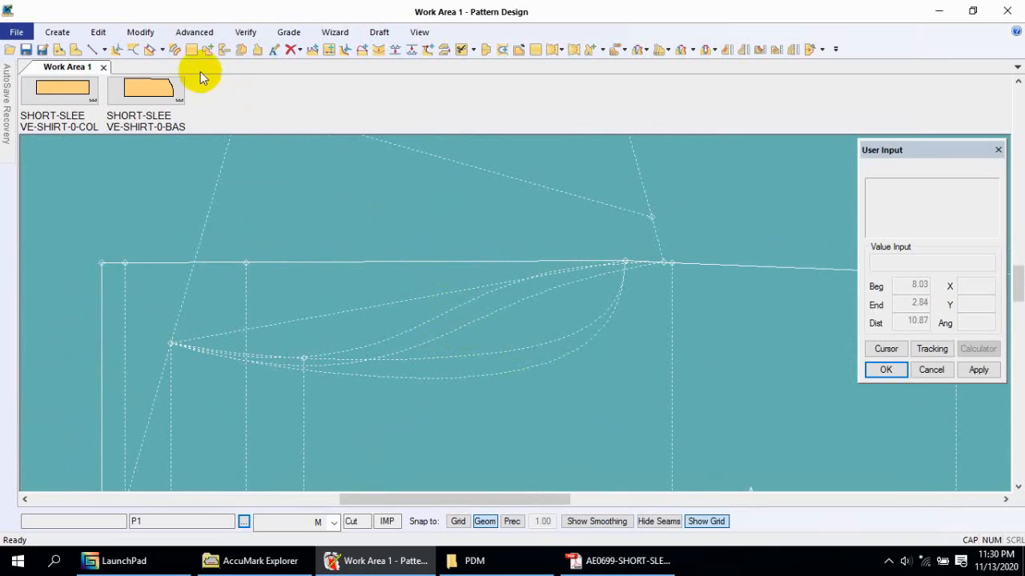
{"action": "left_click", "coordinate": [133, 49]}
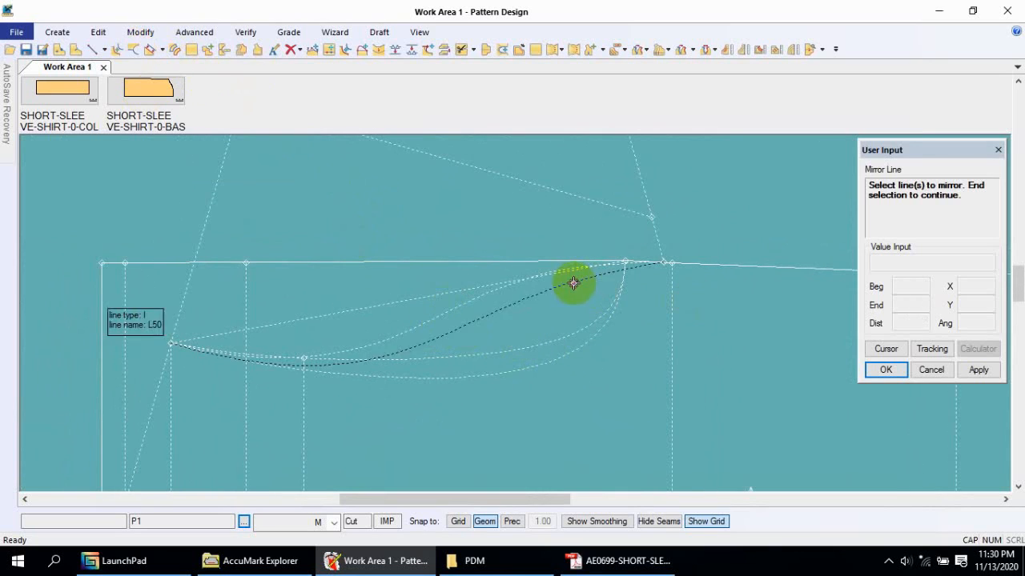
{"action": "left_click", "coordinate": [568, 282]}
{"action": "right_click", "coordinate": [517, 300]}
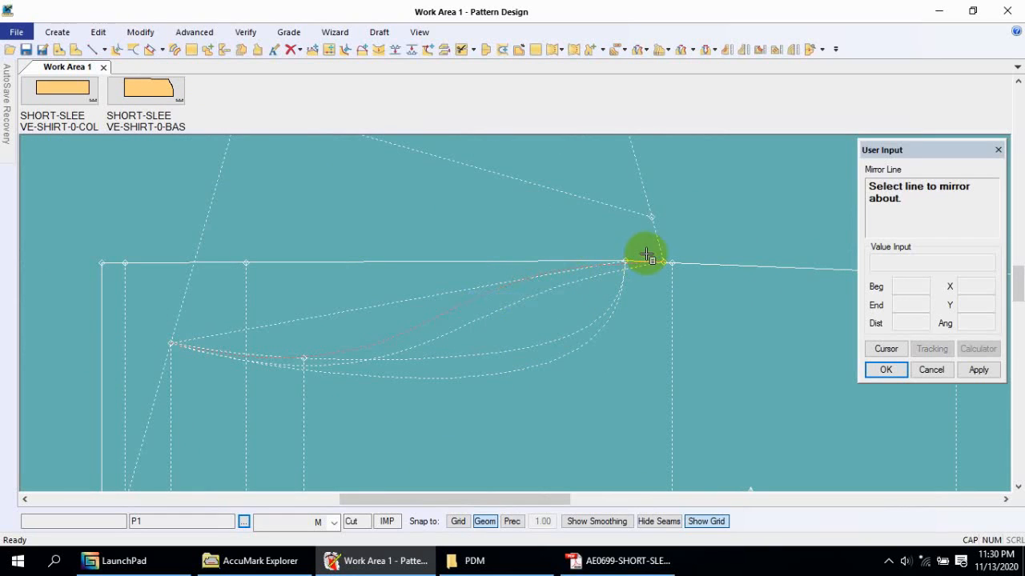
{"action": "left_click", "coordinate": [676, 264]}
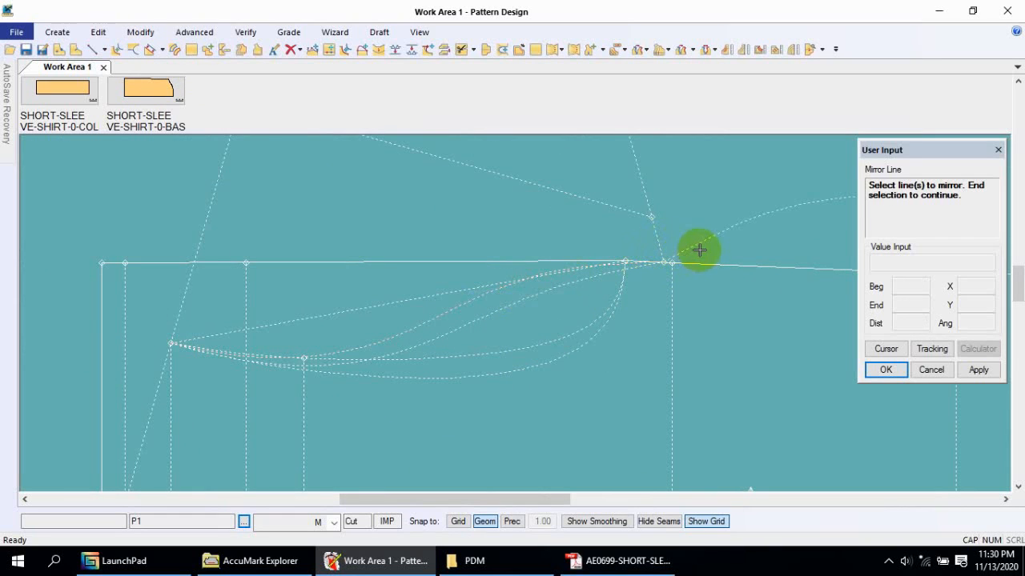
Mirror a sleeve cap curve about the extended shoulder line to check its flow through the shoulder point, and finish mirroring.
{"action": "right_click", "coordinate": [333, 325]}
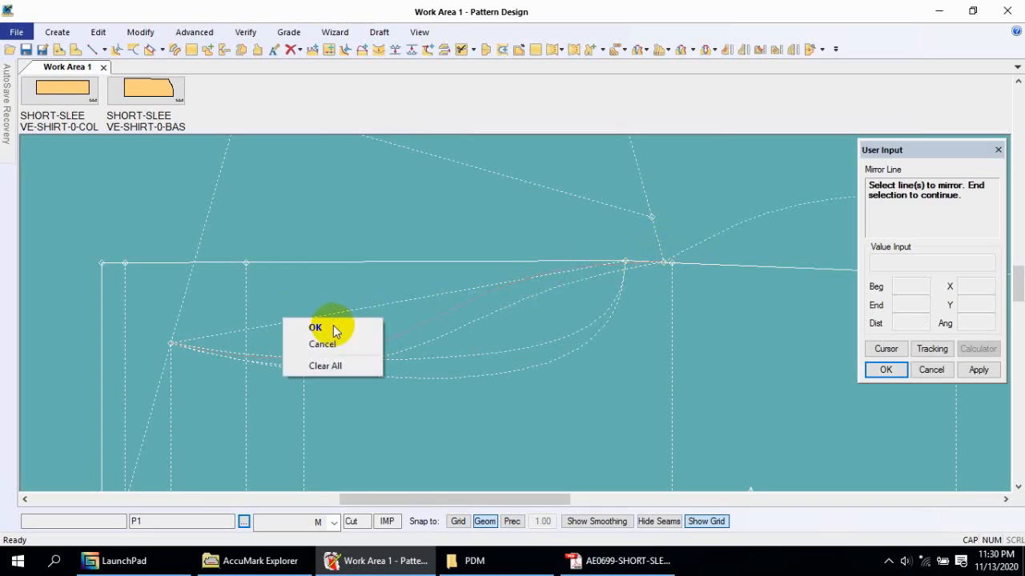
{"action": "left_click", "coordinate": [331, 327]}
{"action": "left_click", "coordinate": [183, 297]}
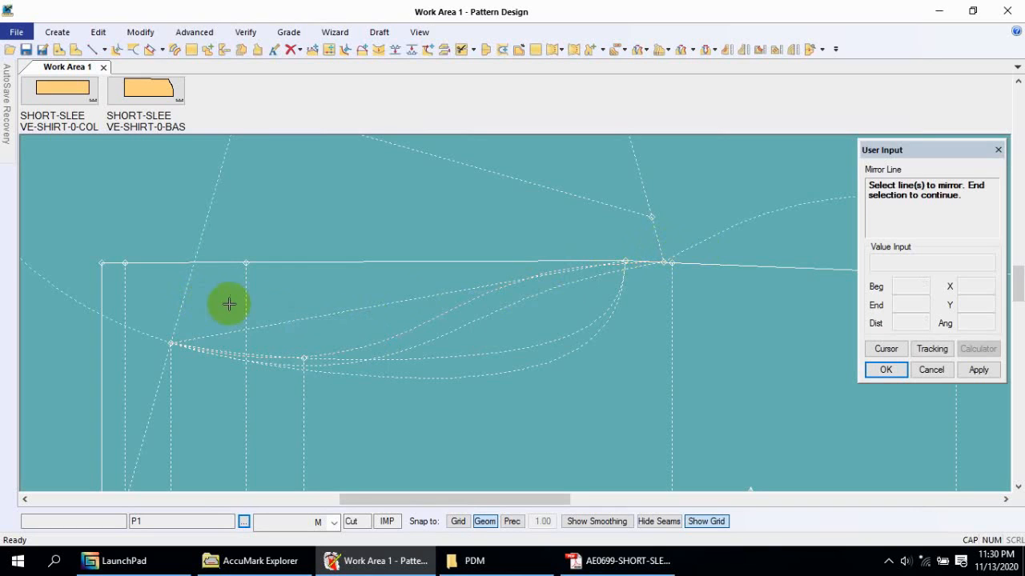
{"action": "scroll", "coordinate": [420, 348], "scroll_direction": "down", "scroll_amount": 2}
{"action": "scroll", "coordinate": [291, 343], "scroll_direction": "up", "scroll_amount": 2}
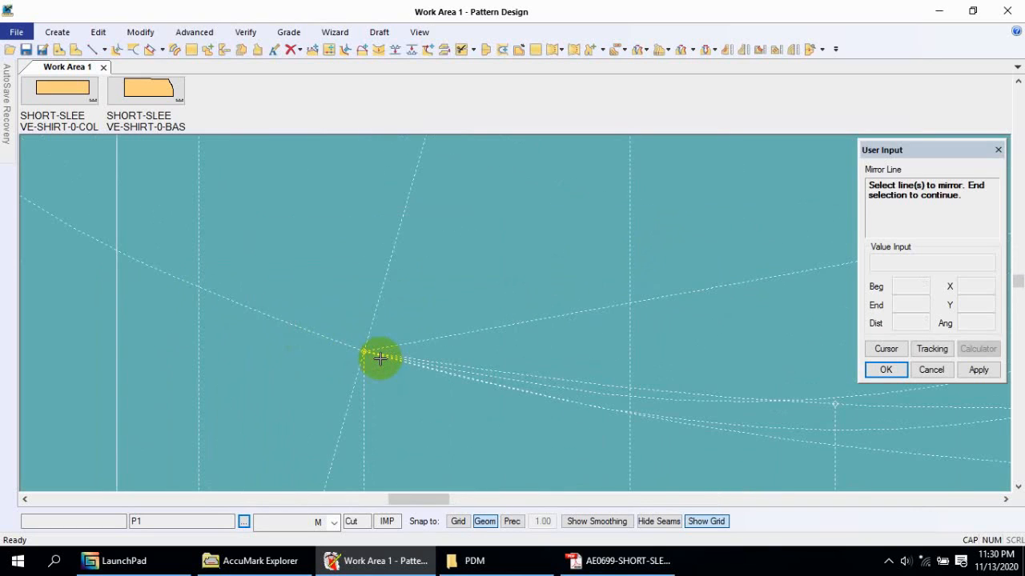
{"action": "scroll", "coordinate": [297, 361], "scroll_direction": "down", "scroll_amount": 3}
{"action": "right_click", "coordinate": [331, 309]}
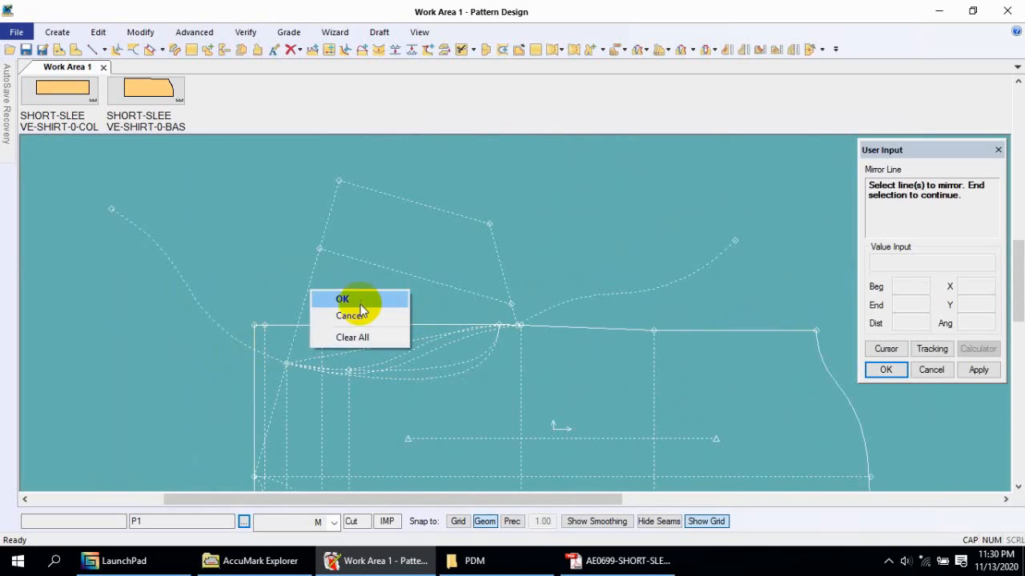
{"action": "left_click", "coordinate": [366, 297]}
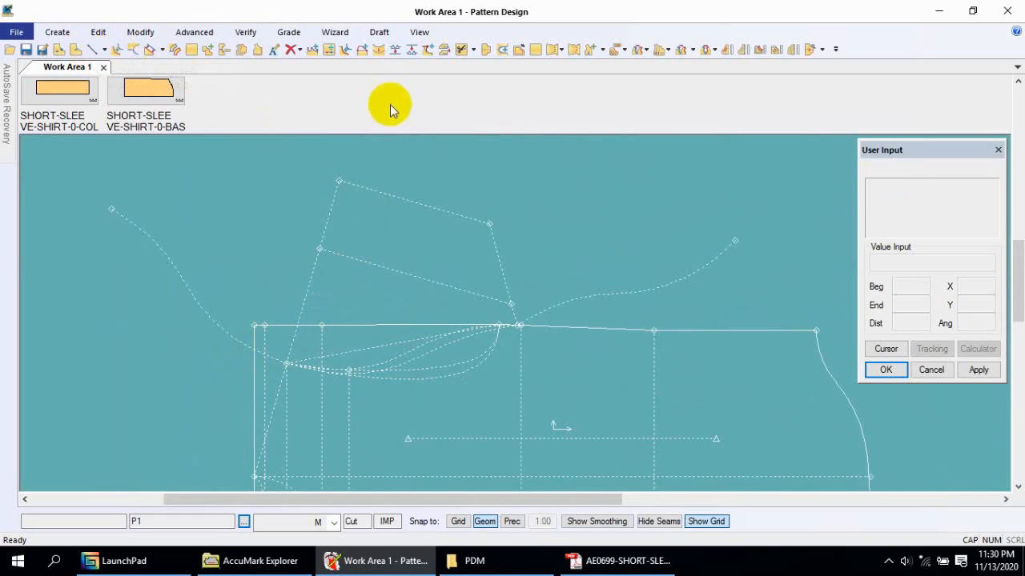
Delete both mirrored check curves extending beyond the shoulder and underarm ends of the sleeve cap.
{"action": "left_click", "coordinate": [299, 55]}
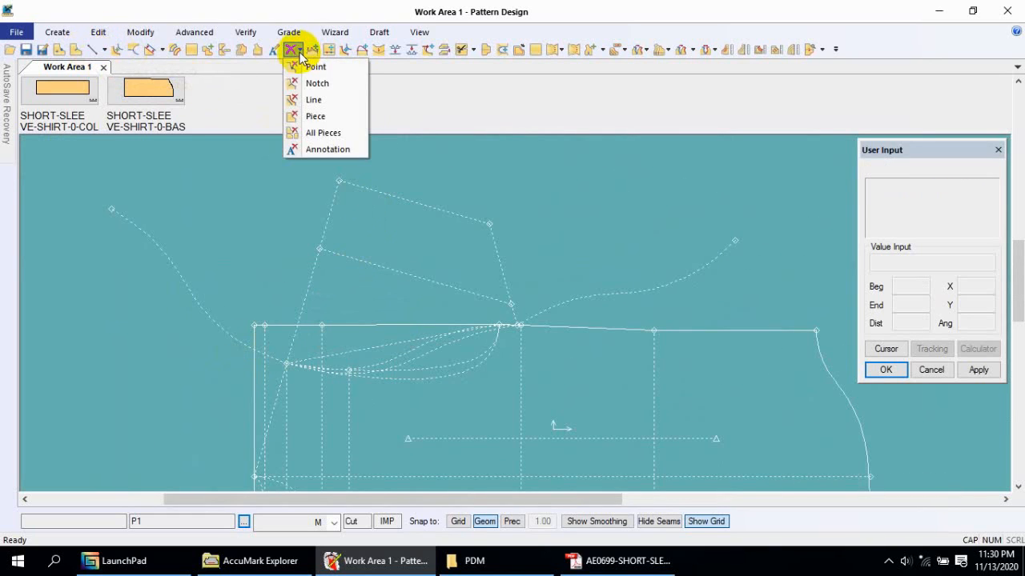
{"action": "left_click", "coordinate": [314, 99]}
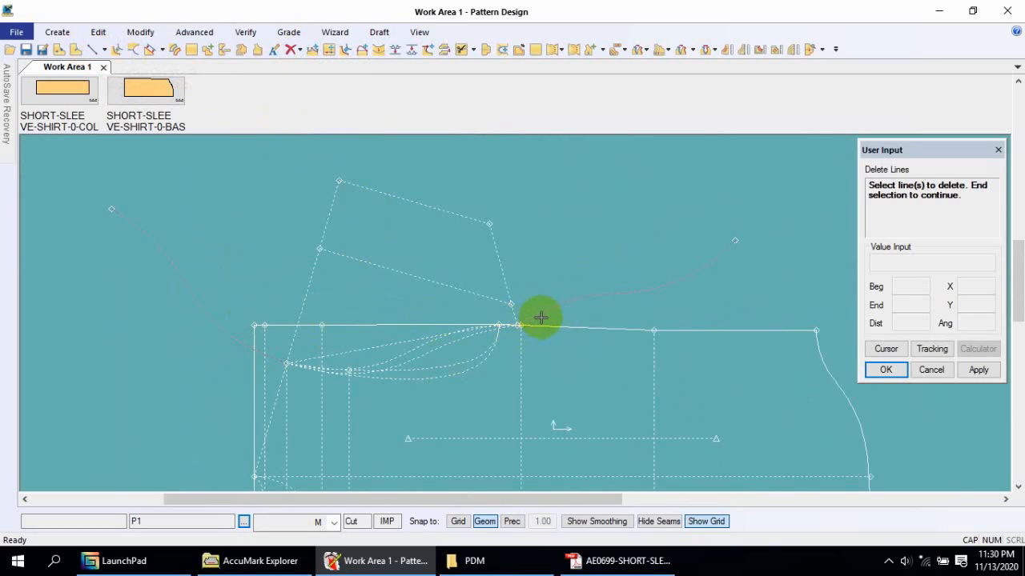
{"action": "right_click", "coordinate": [559, 280]}
{"action": "left_click", "coordinate": [560, 279]}
{"action": "right_click", "coordinate": [541, 239]}
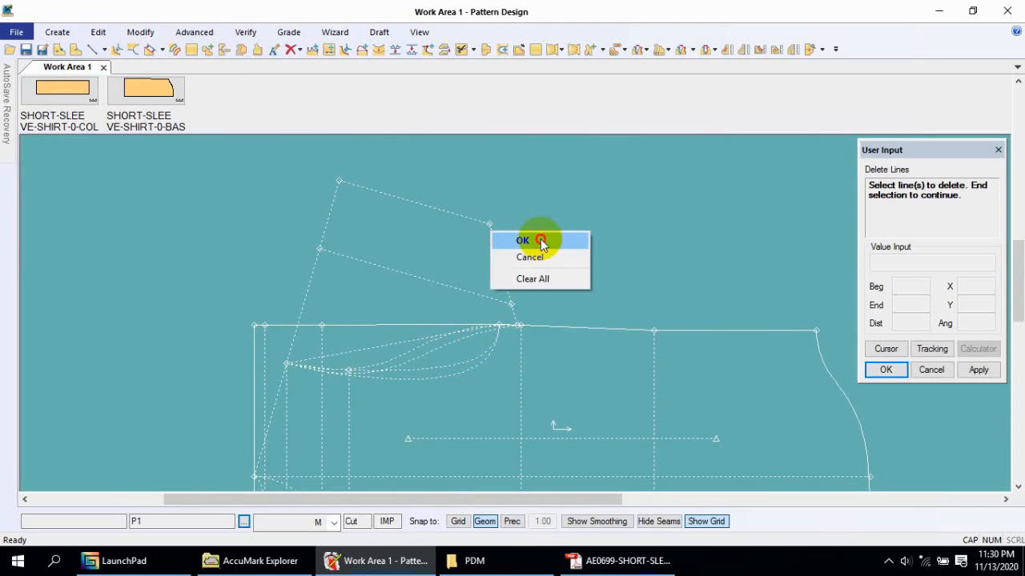
{"action": "left_click", "coordinate": [542, 240]}
{"action": "middle_click_drag", "start_coordinate": [523, 384], "coordinate": [475, 316]}
{"action": "scroll", "coordinate": [490, 321], "scroll_direction": "down", "scroll_amount": 2}
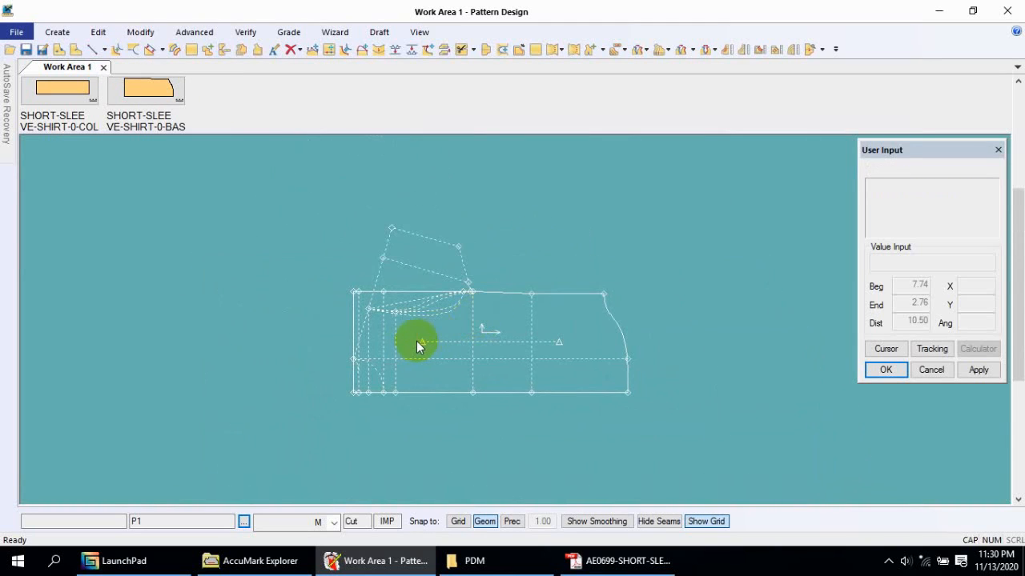
{"action": "middle_click_drag", "start_coordinate": [416, 340], "coordinate": [384, 337]}
{"action": "scroll", "coordinate": [411, 325], "scroll_direction": "up", "scroll_amount": 2}
{"action": "scroll", "coordinate": [373, 348], "scroll_direction": "down", "scroll_amount": 2}
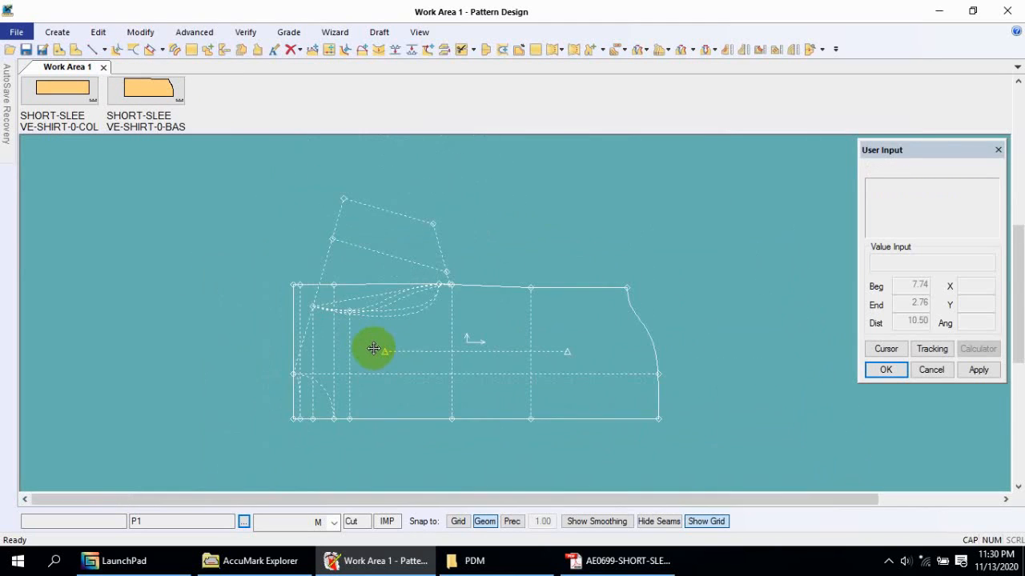